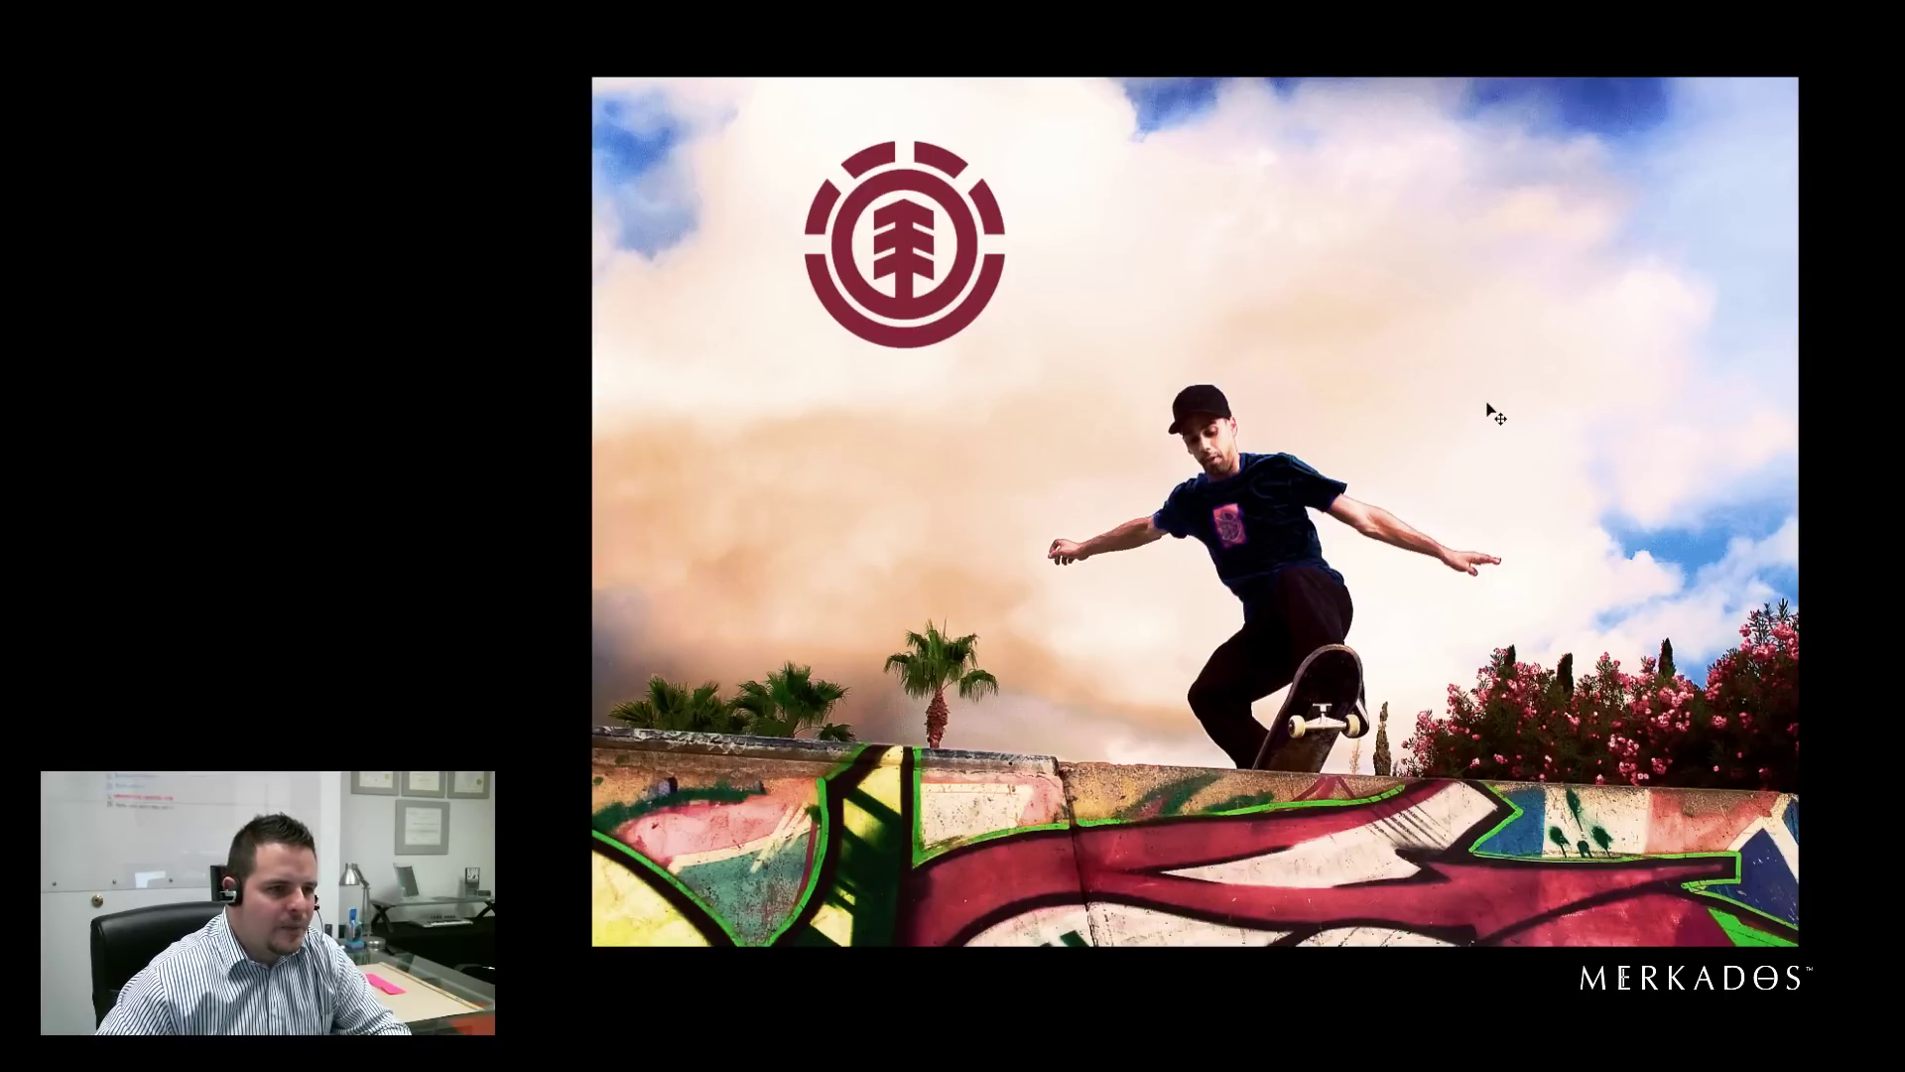
Step: Hide the logo layer, Layer 1, and delete the four Layer 0 copy layers beneath it
key(f)
key(f)
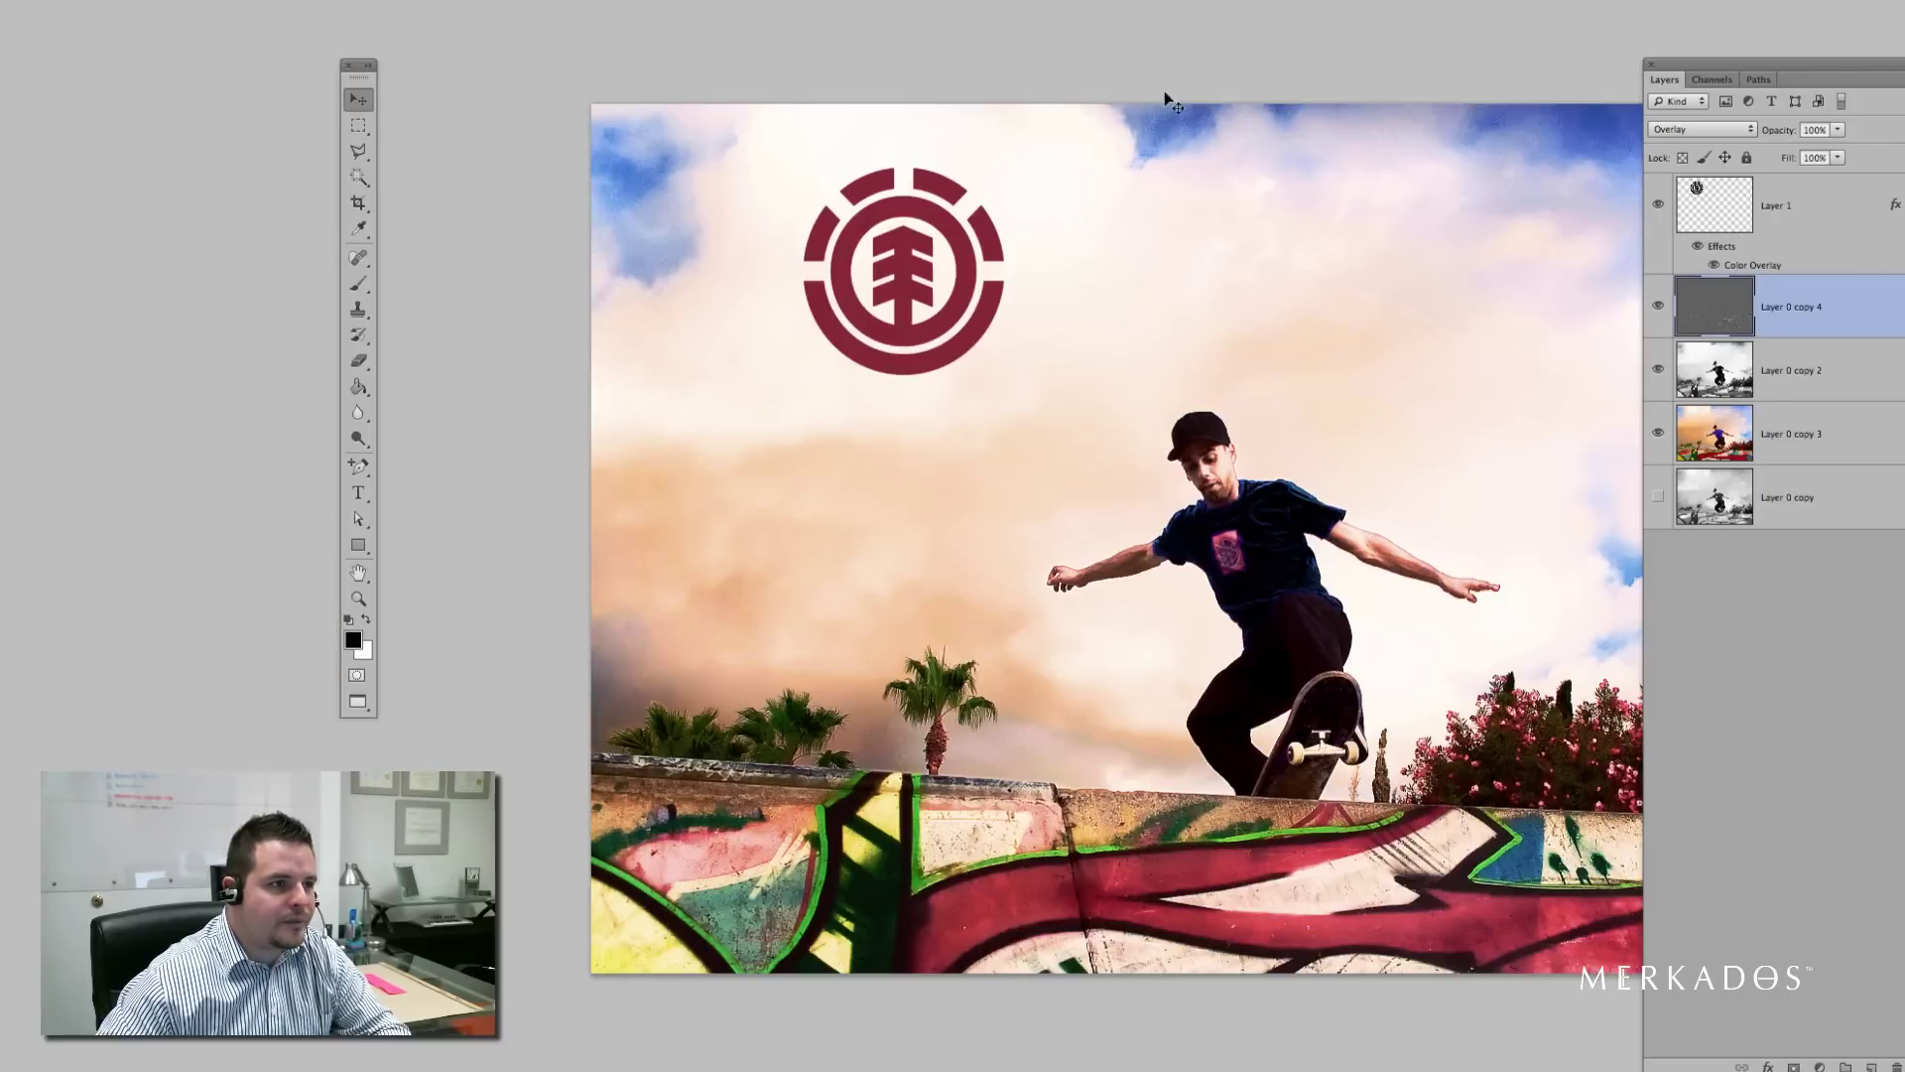
drag(1386, 280, 1246, 242)
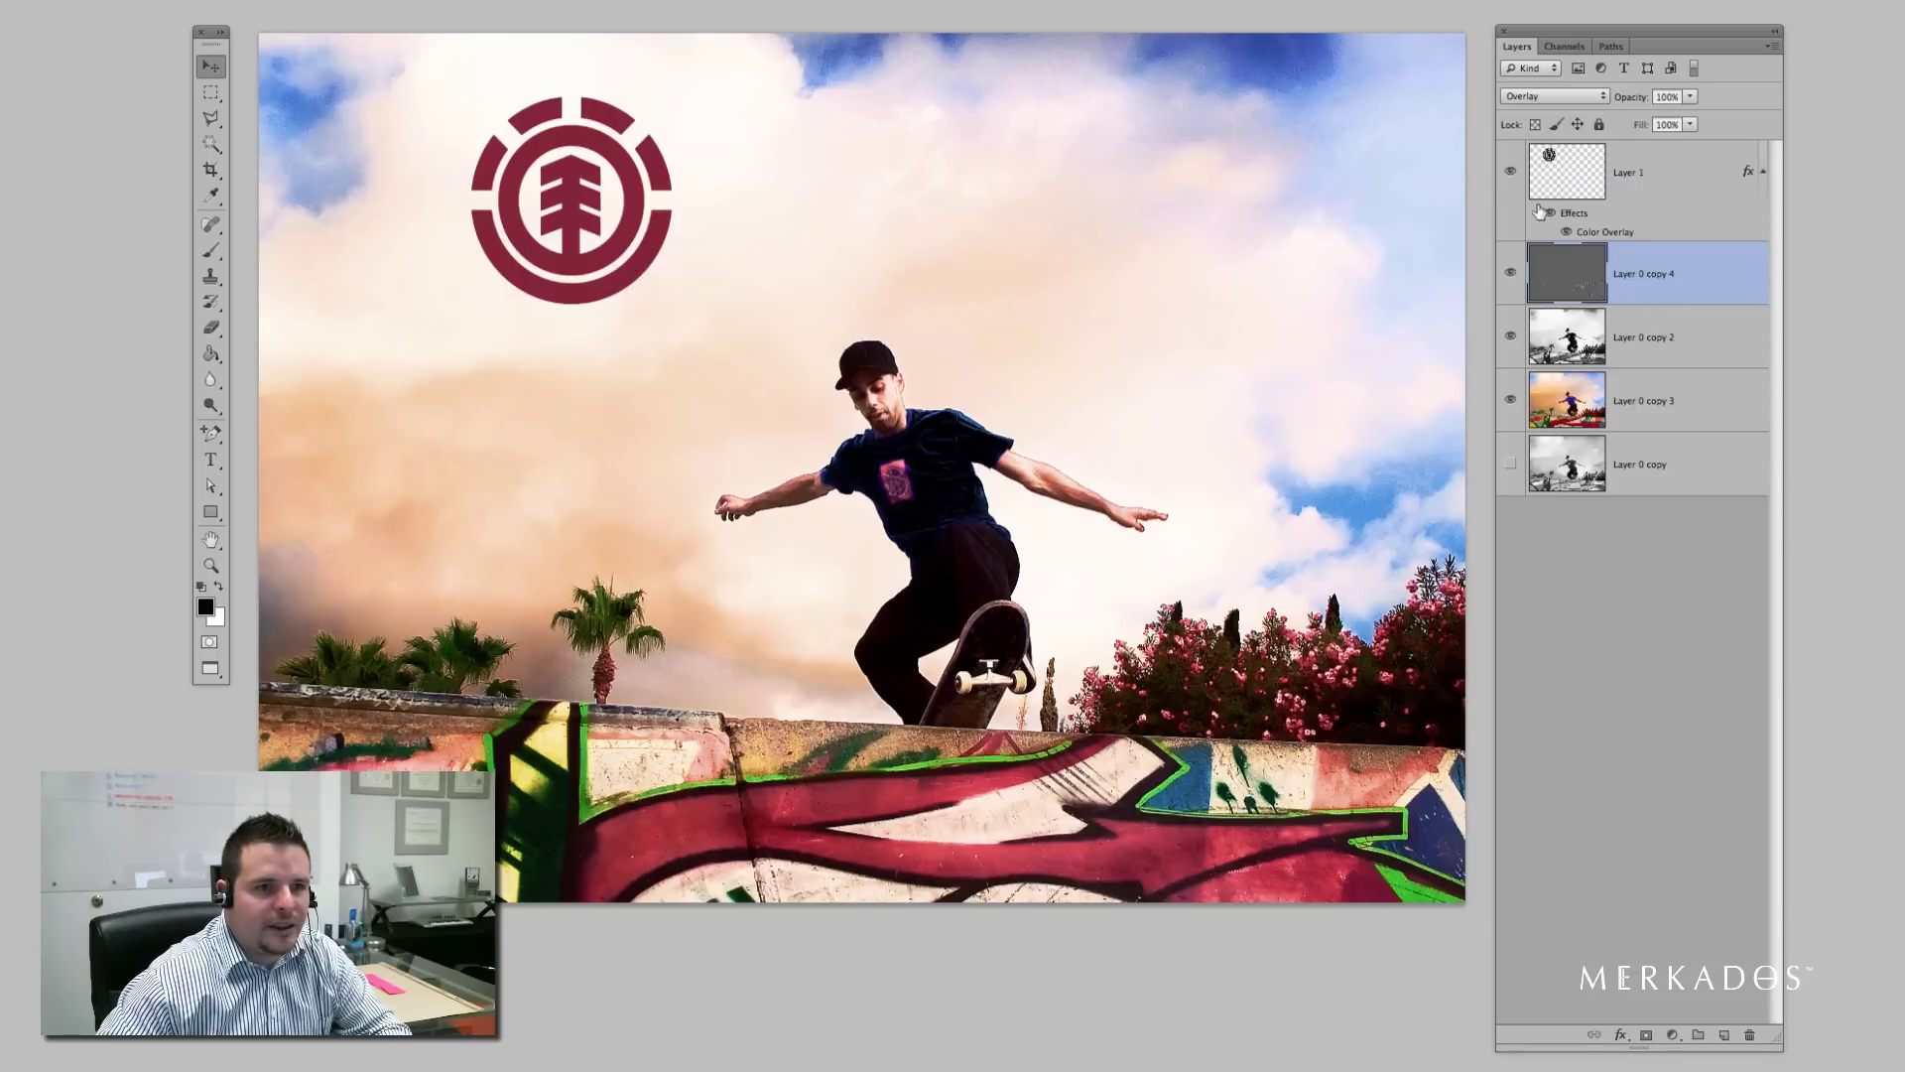
click(1510, 171)
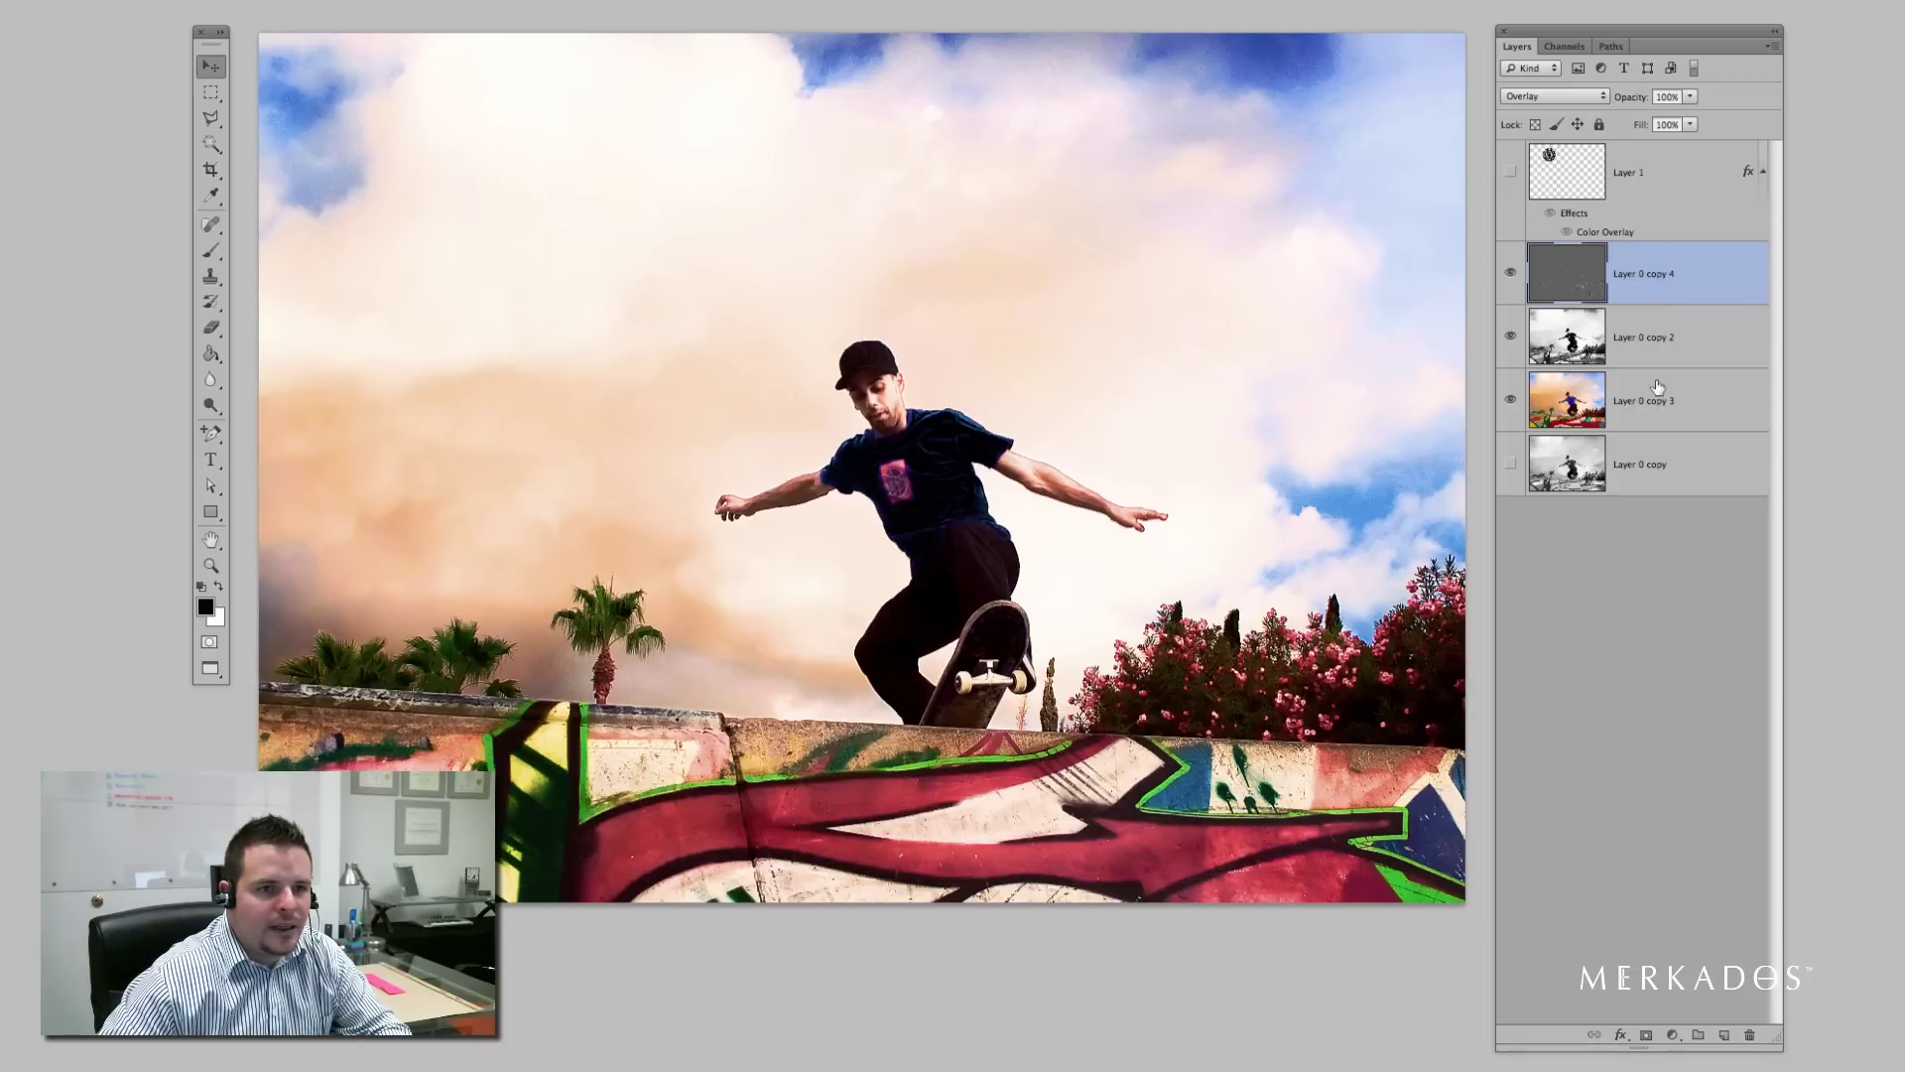
shift+click(1655, 468)
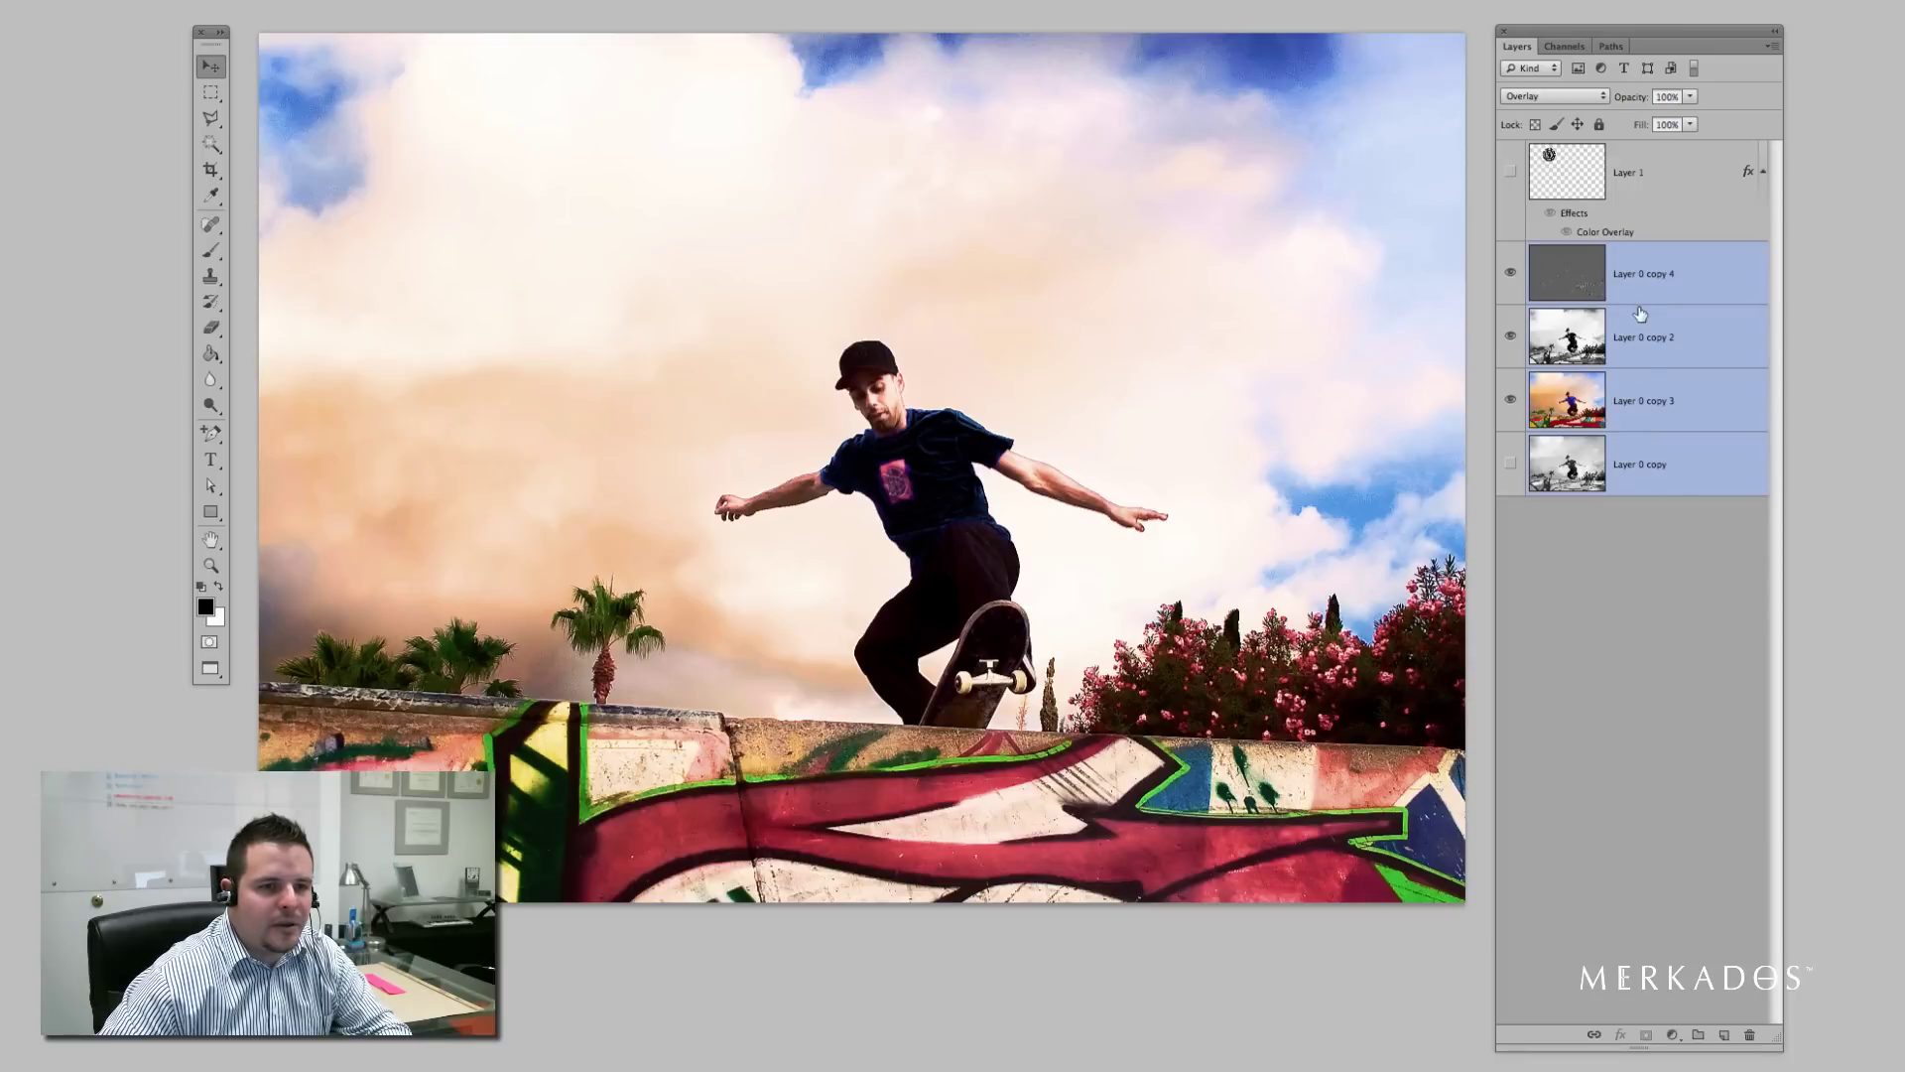
drag(1664, 482, 1752, 1031)
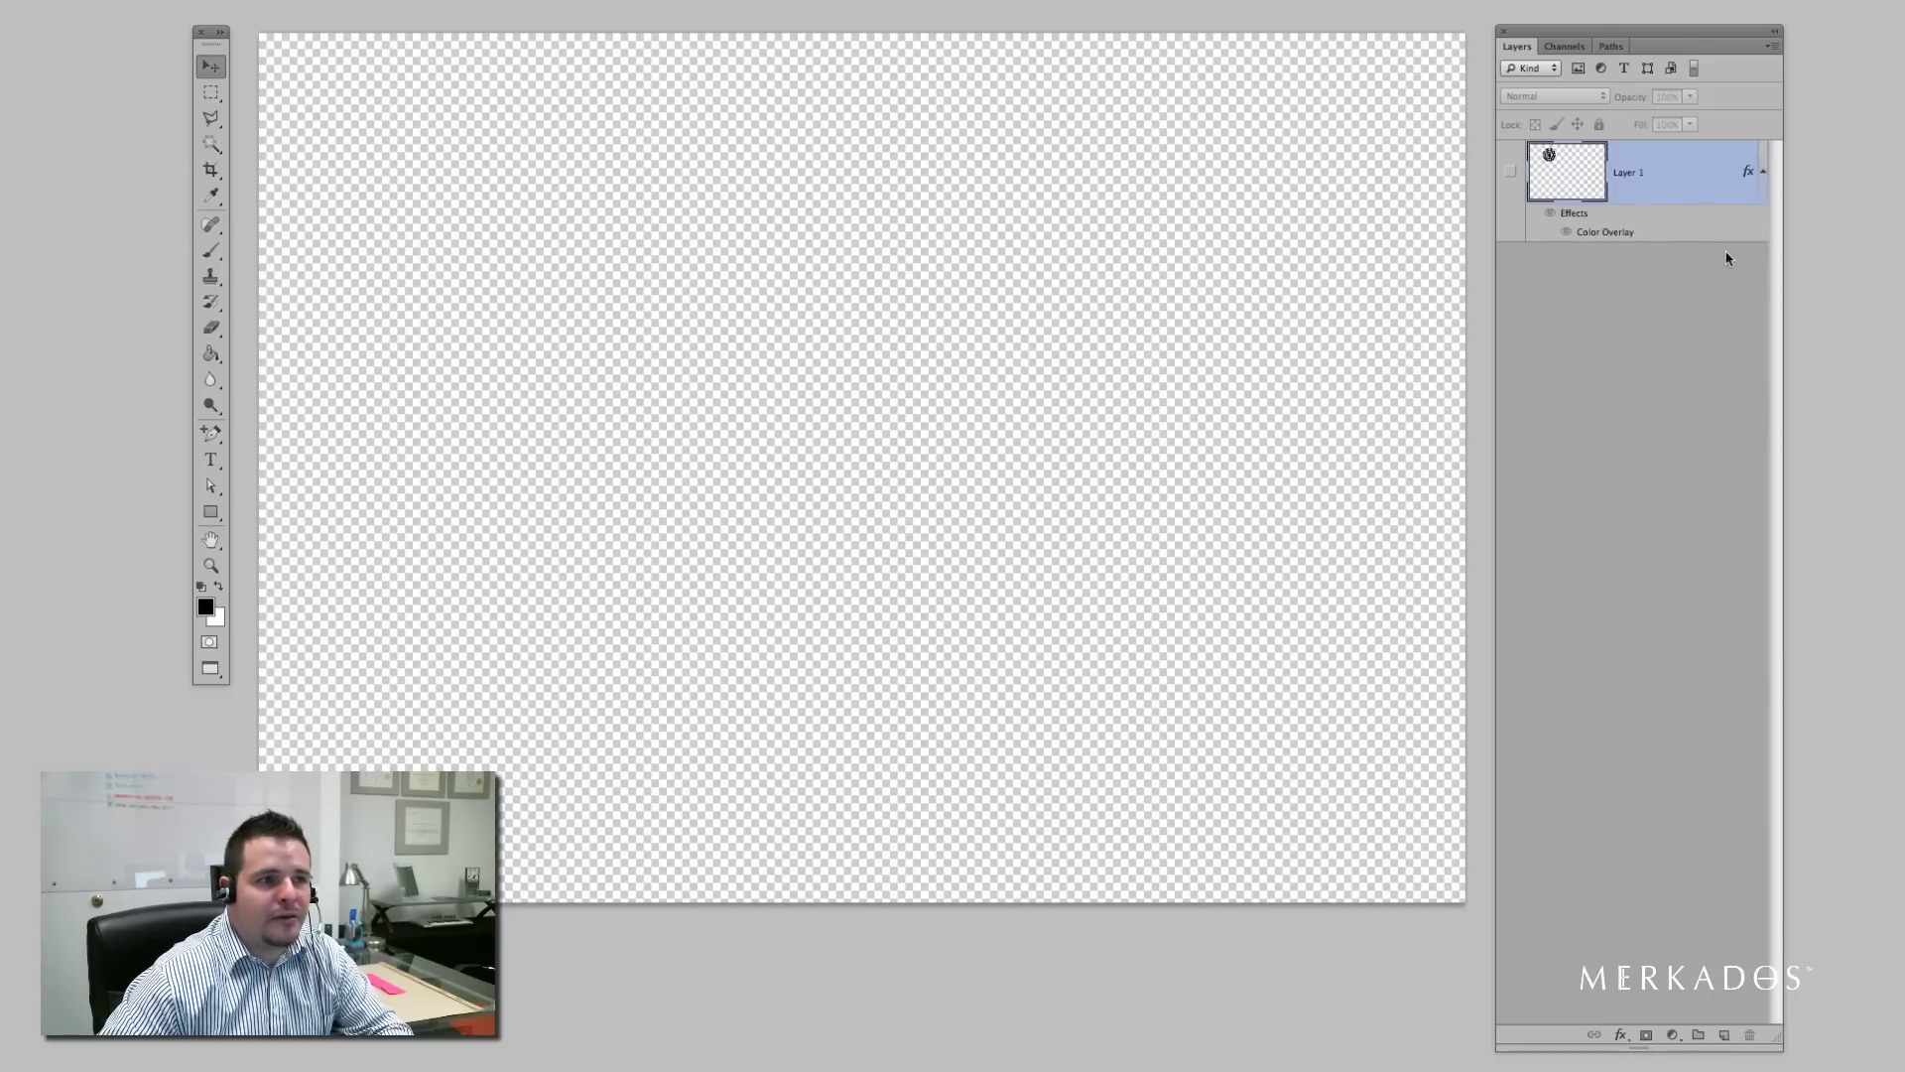
Step: Place the skateboarder photo 909057_85451197 in the document and scale it proportionally to span the full canvas width
drag(1829, 410, 895, 475)
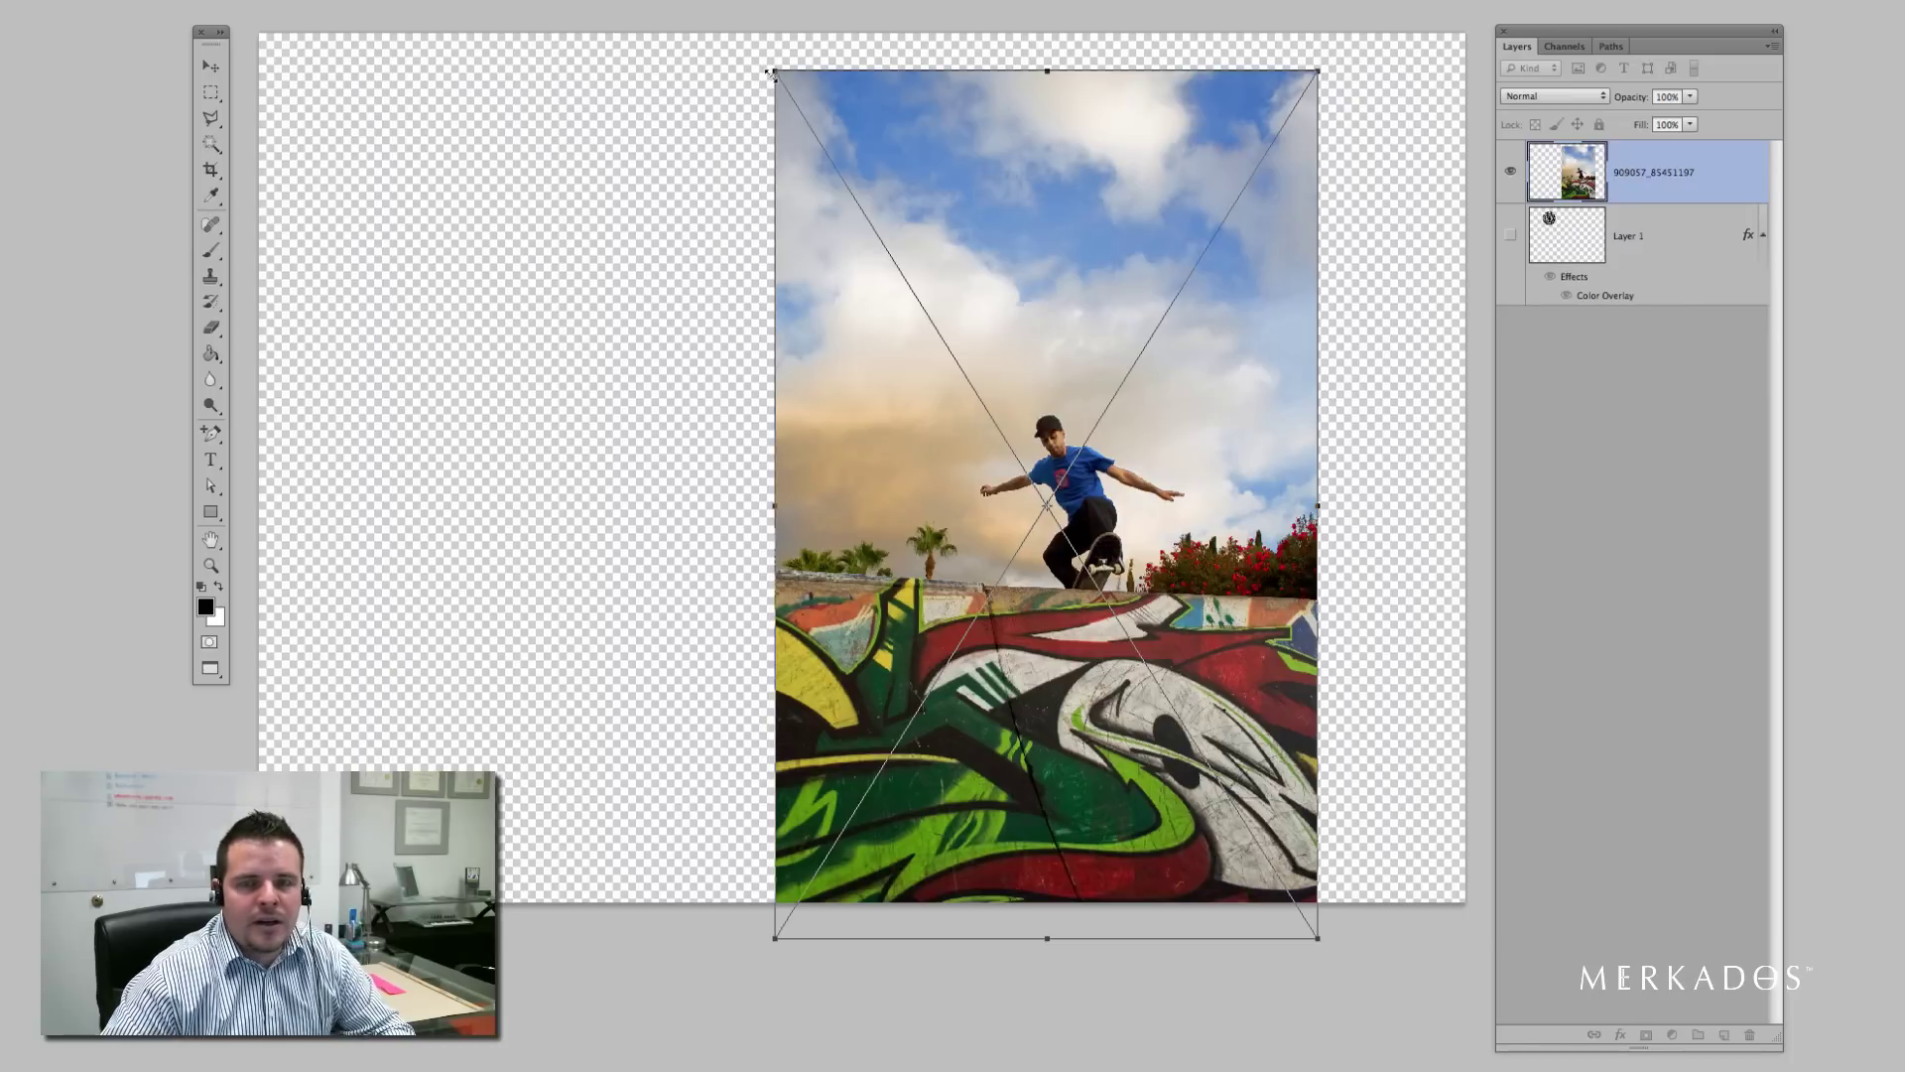
drag(777, 74, 612, 1)
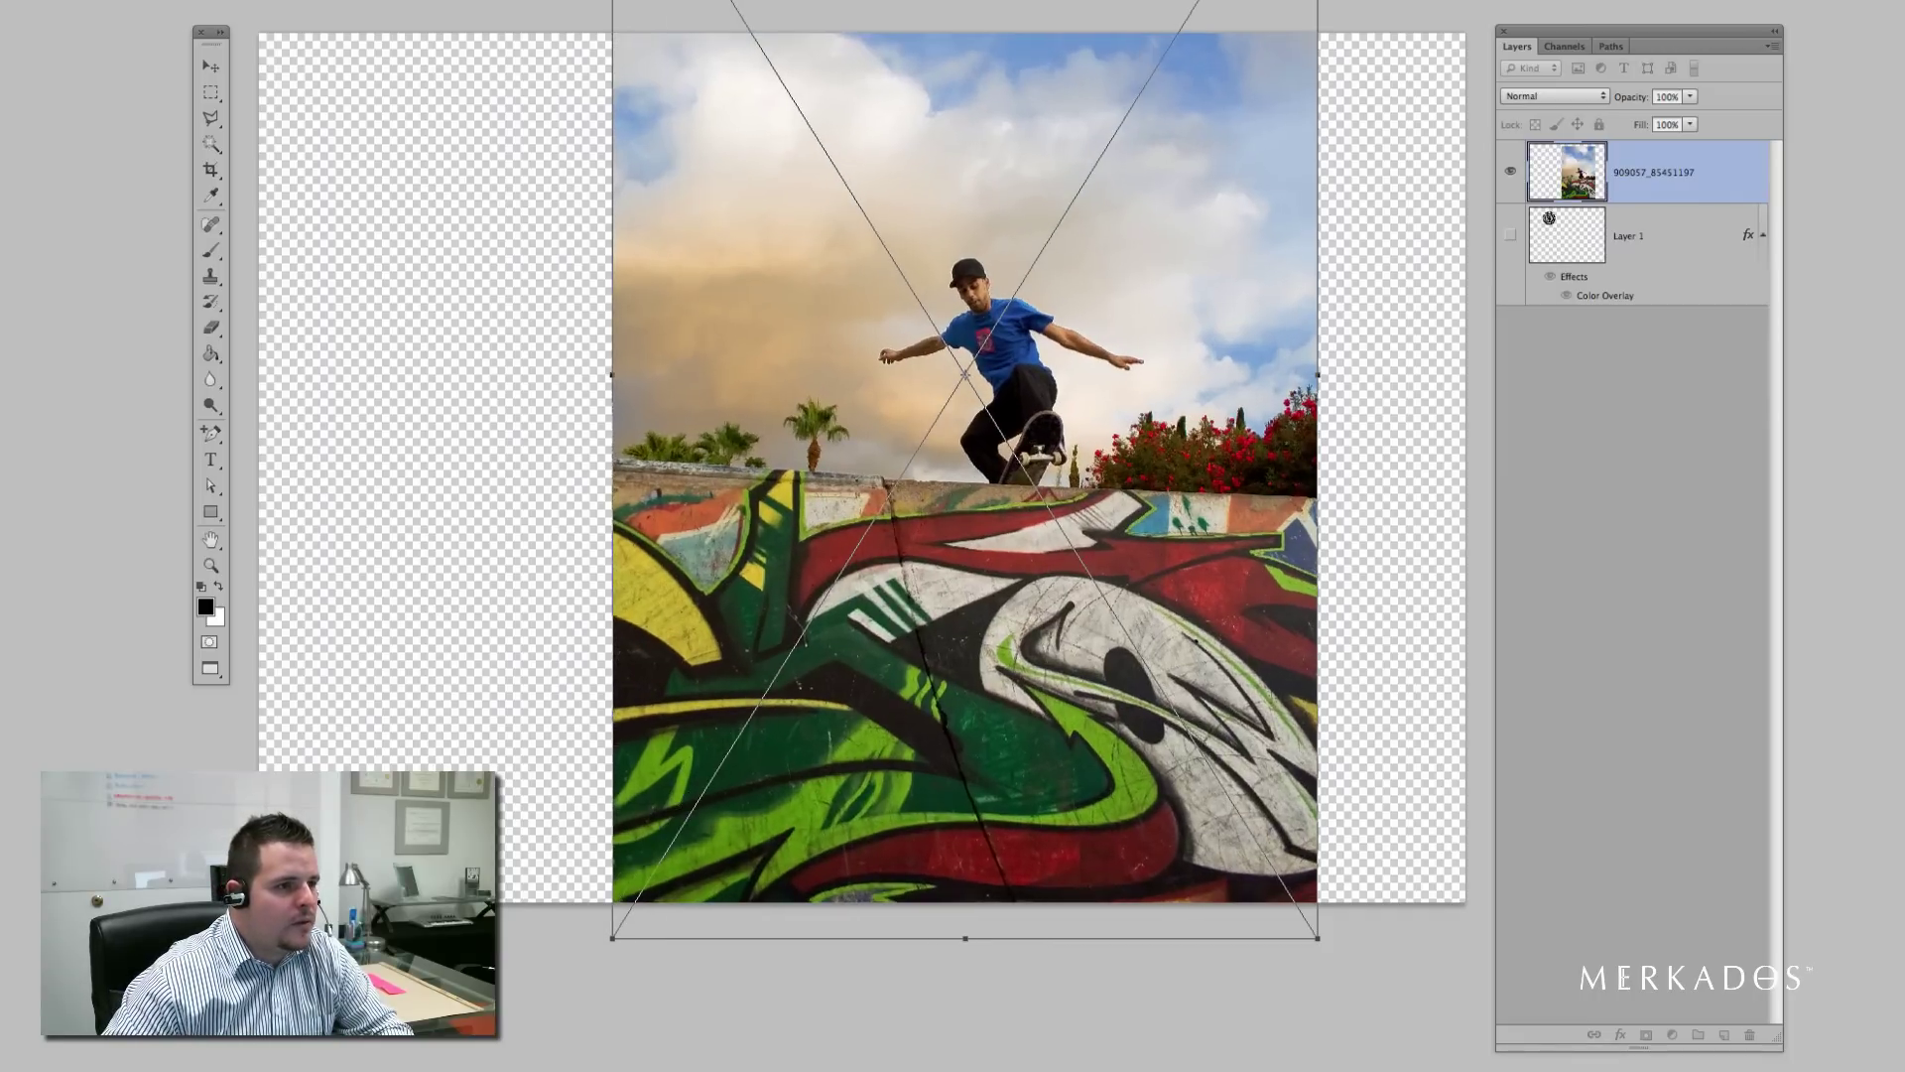
drag(873, 234, 464, 311)
alt+click(921, 405)
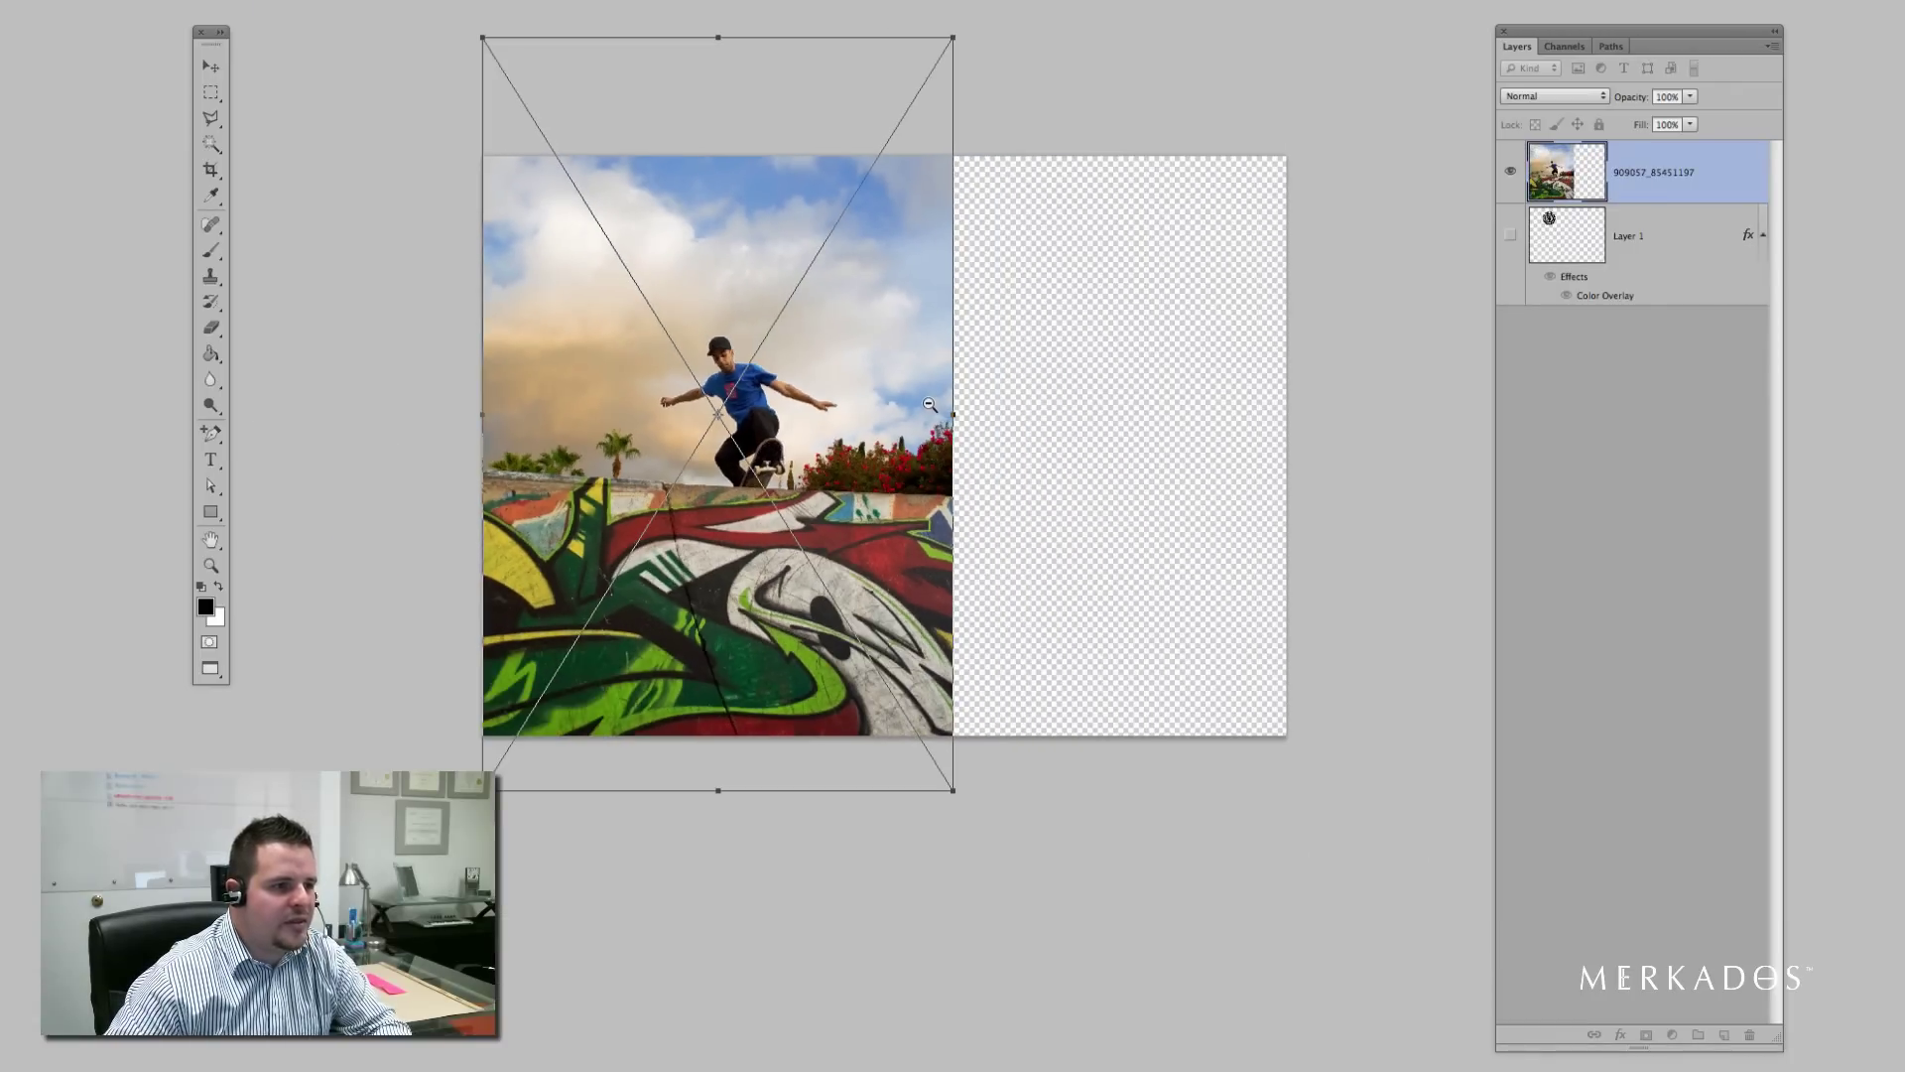
alt+click(996, 677)
drag(960, 762, 1376, 1042)
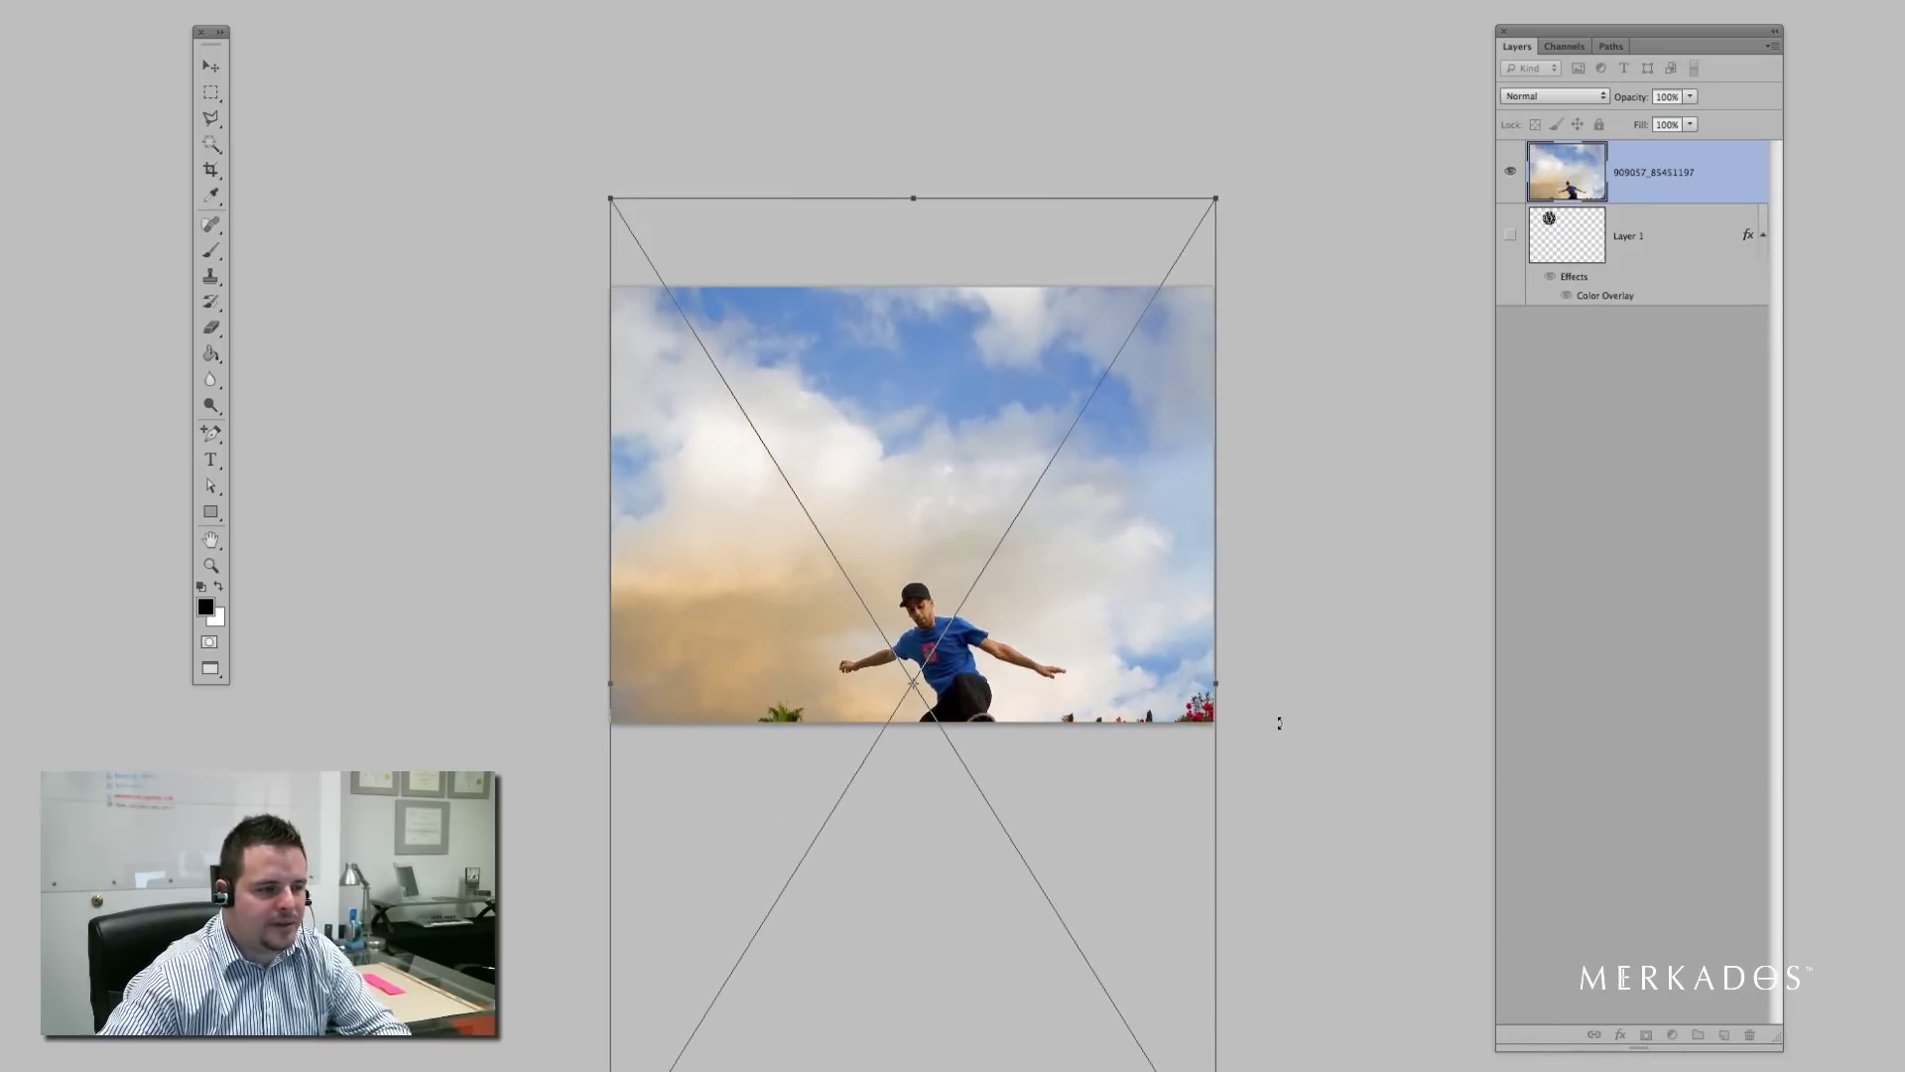
key(Return)
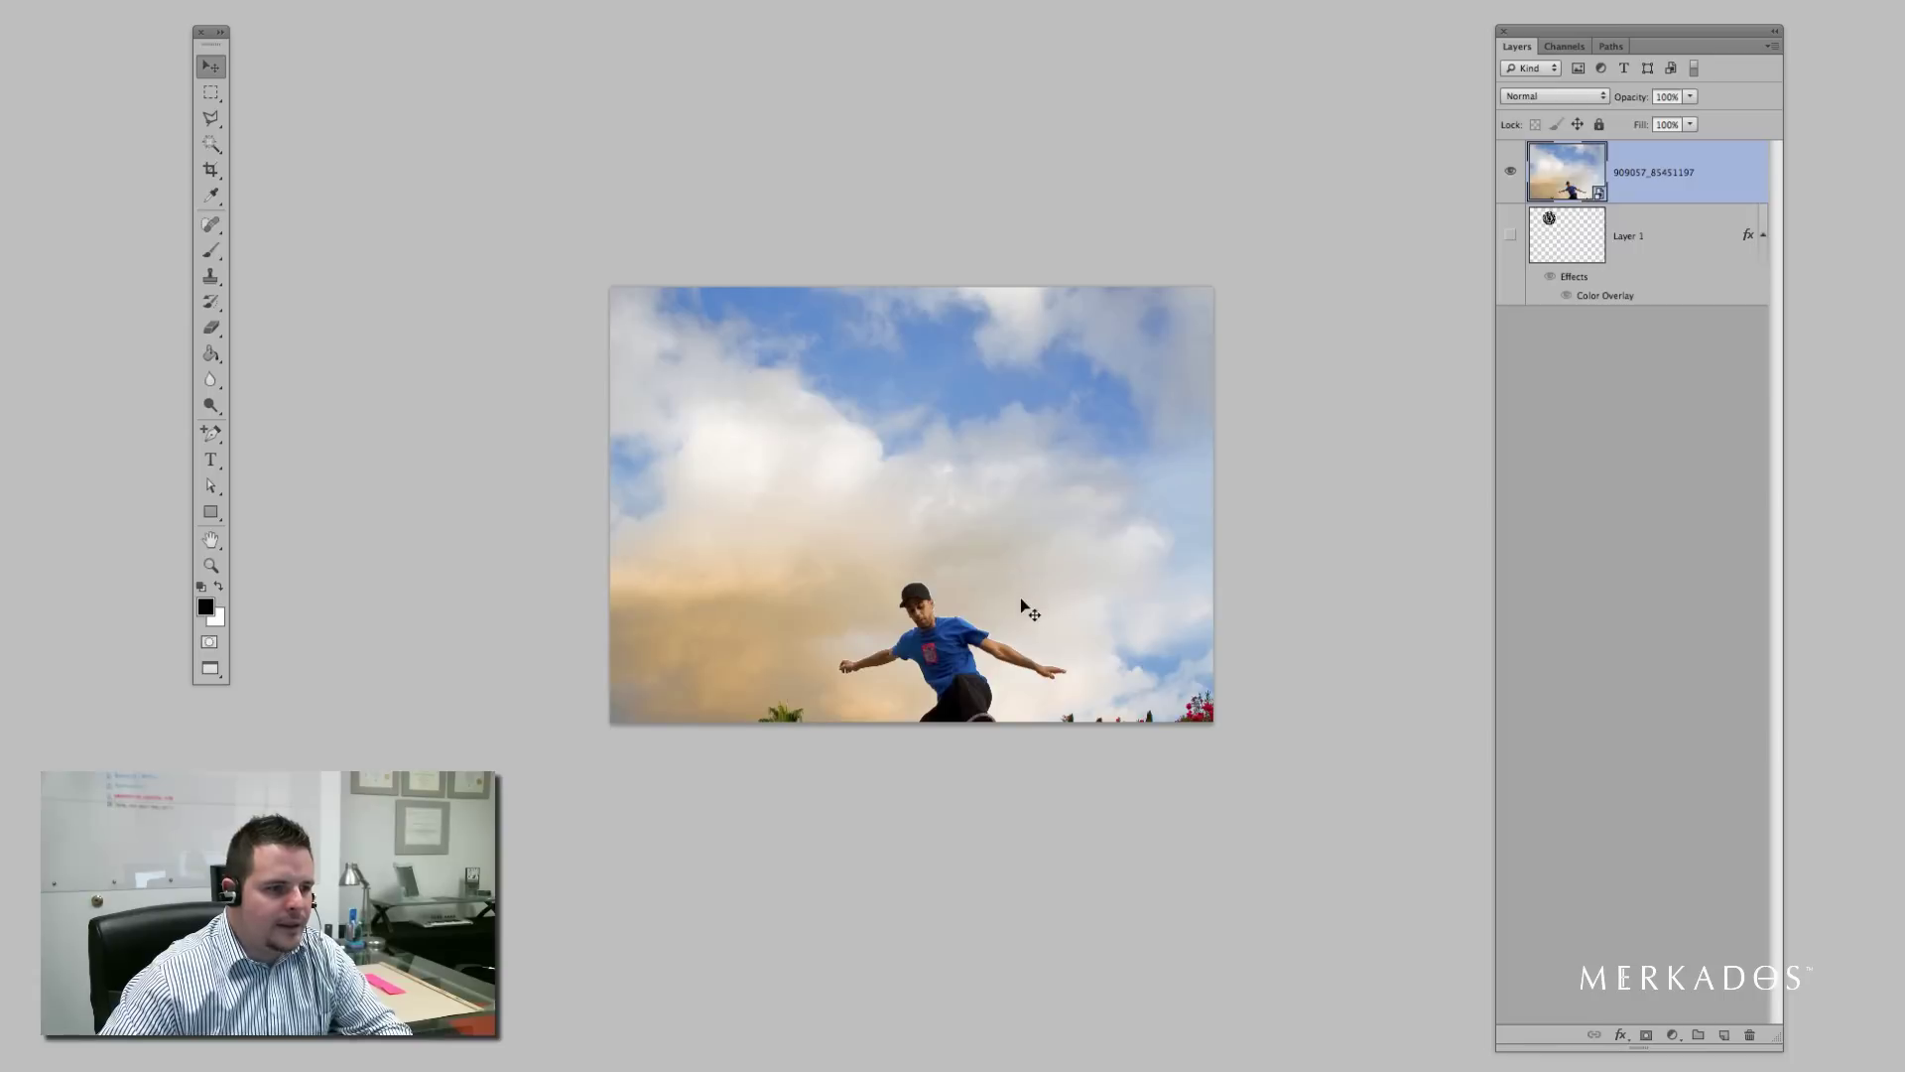
Step: Move the placed photo up so the canvas frames the whole skater, the palm trees and the upper part of the graffiti wall
drag(1033, 545, 977, 404)
key(super+equal)
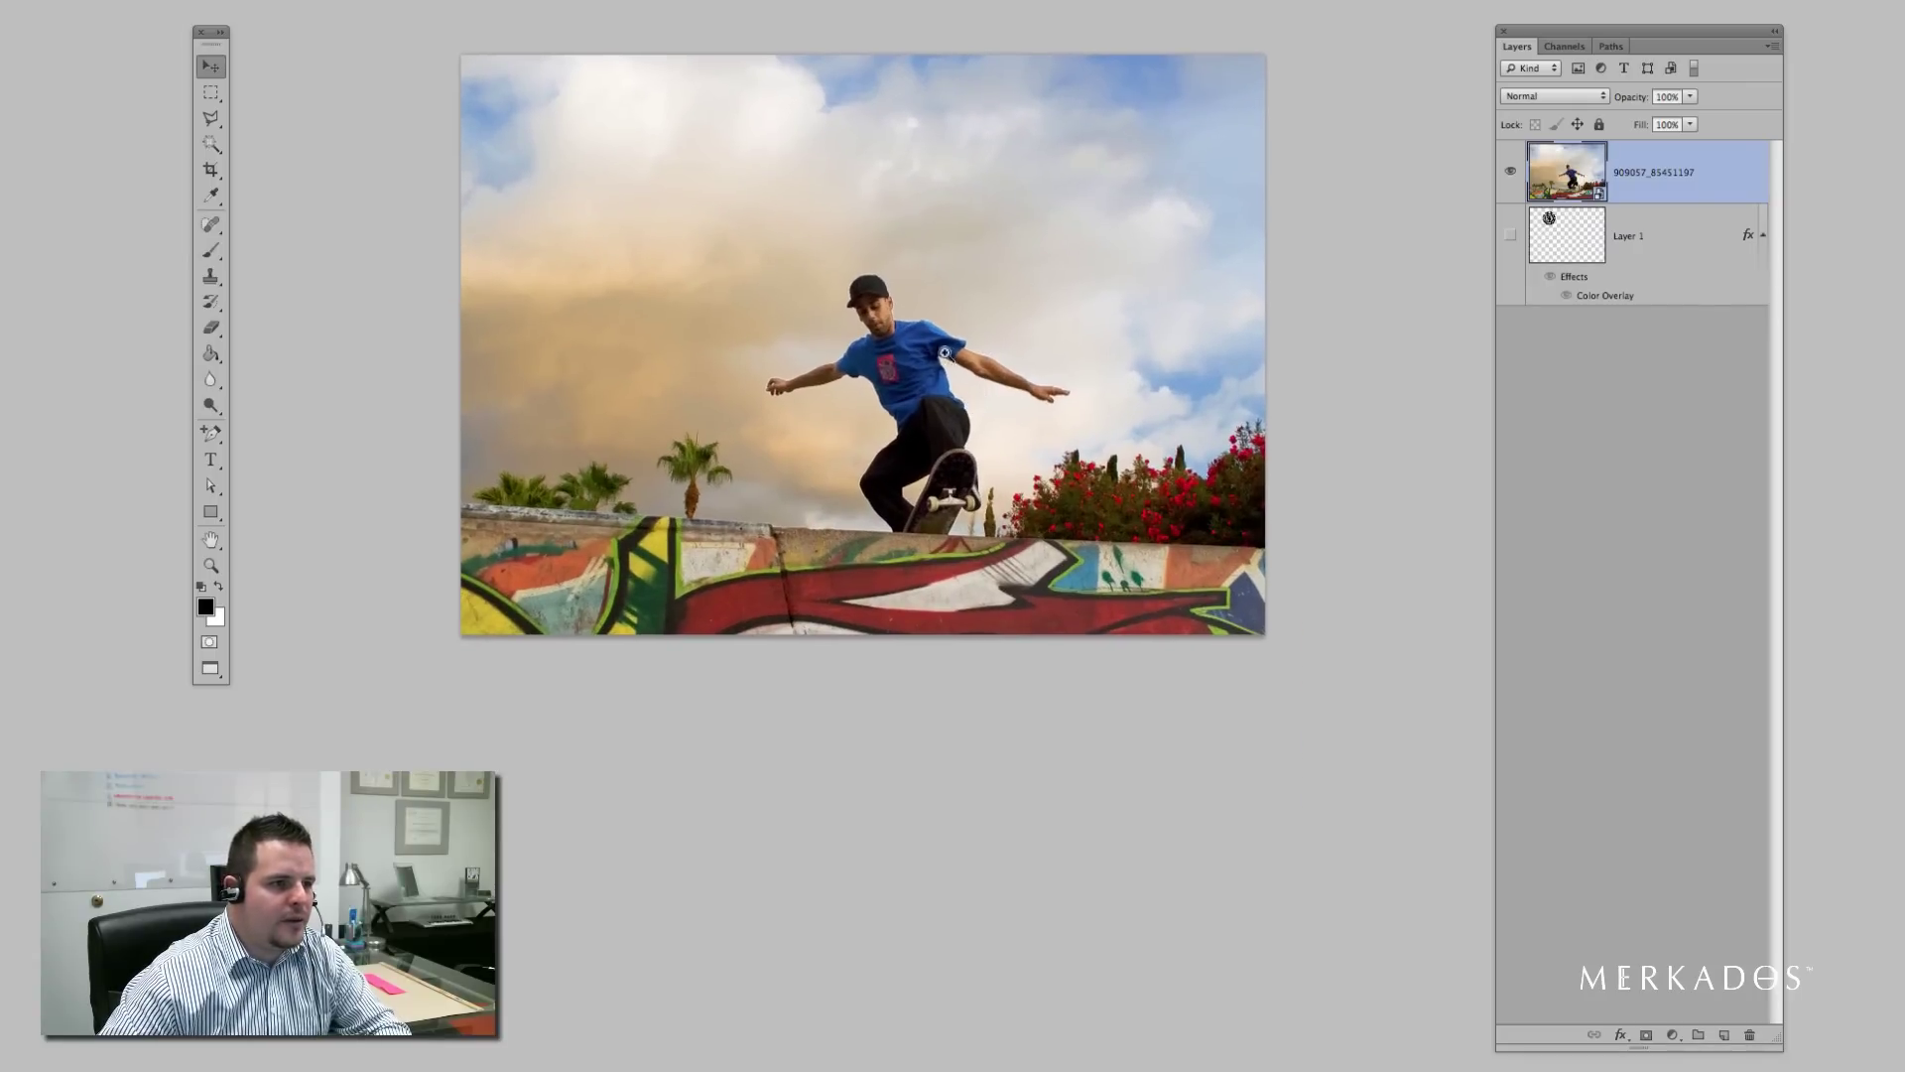
super+click(944, 341)
super+click(944, 341)
drag(990, 289, 990, 329)
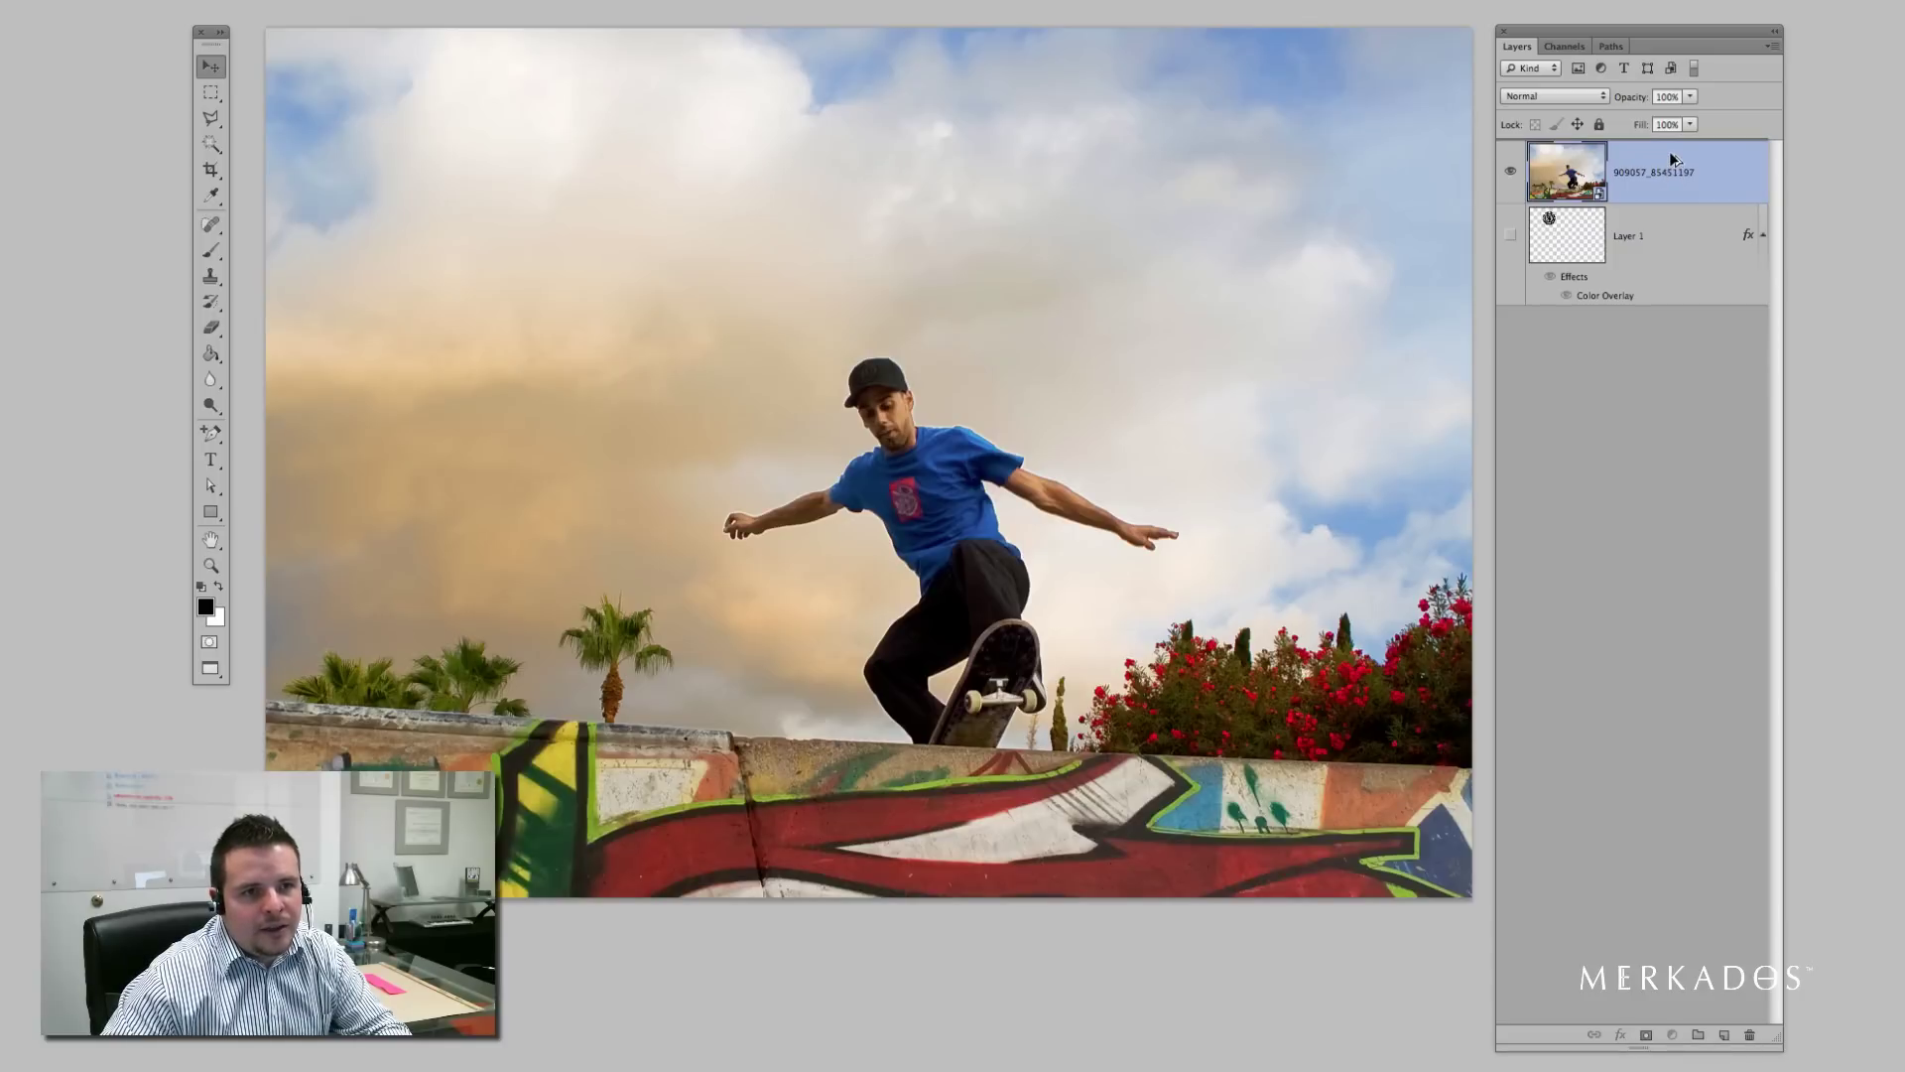
Step: Duplicate the skateboarder photo layer
key(ctrl+j)
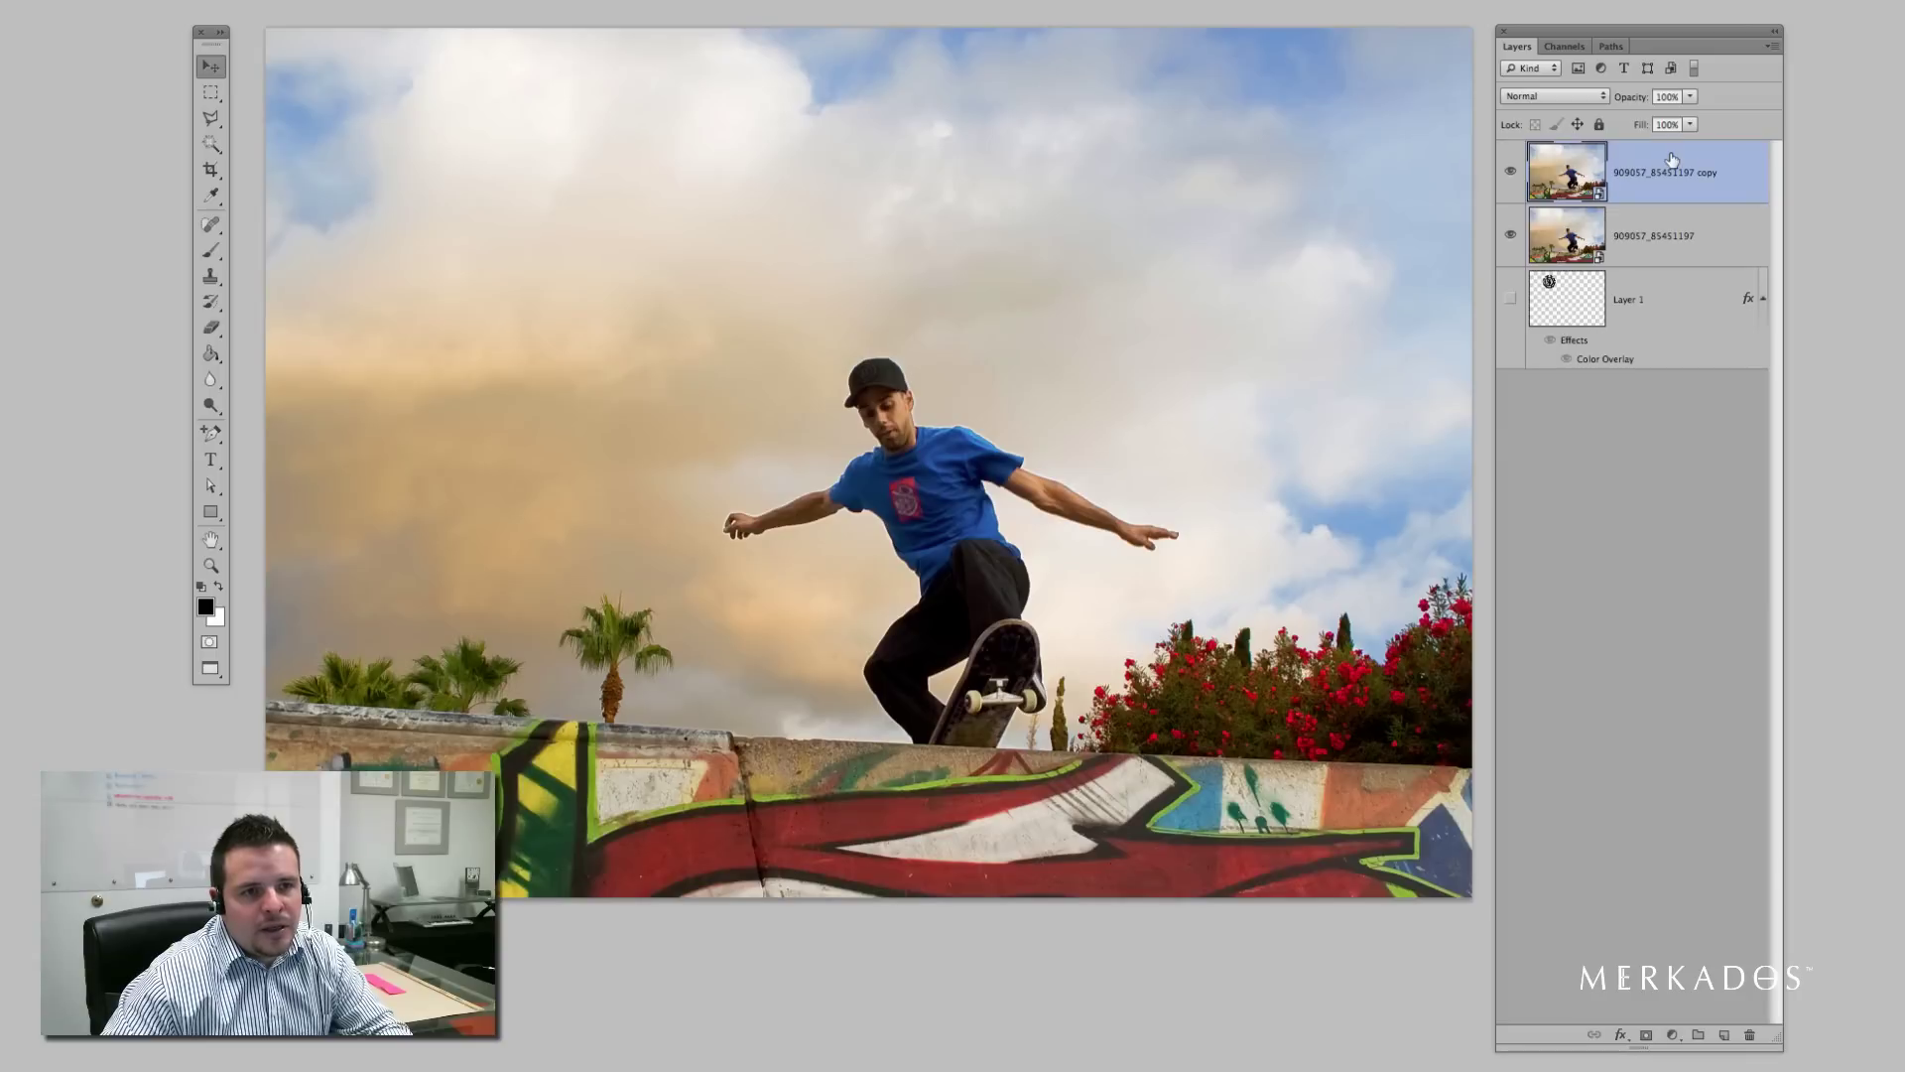
drag(1679, 175, 1750, 1035)
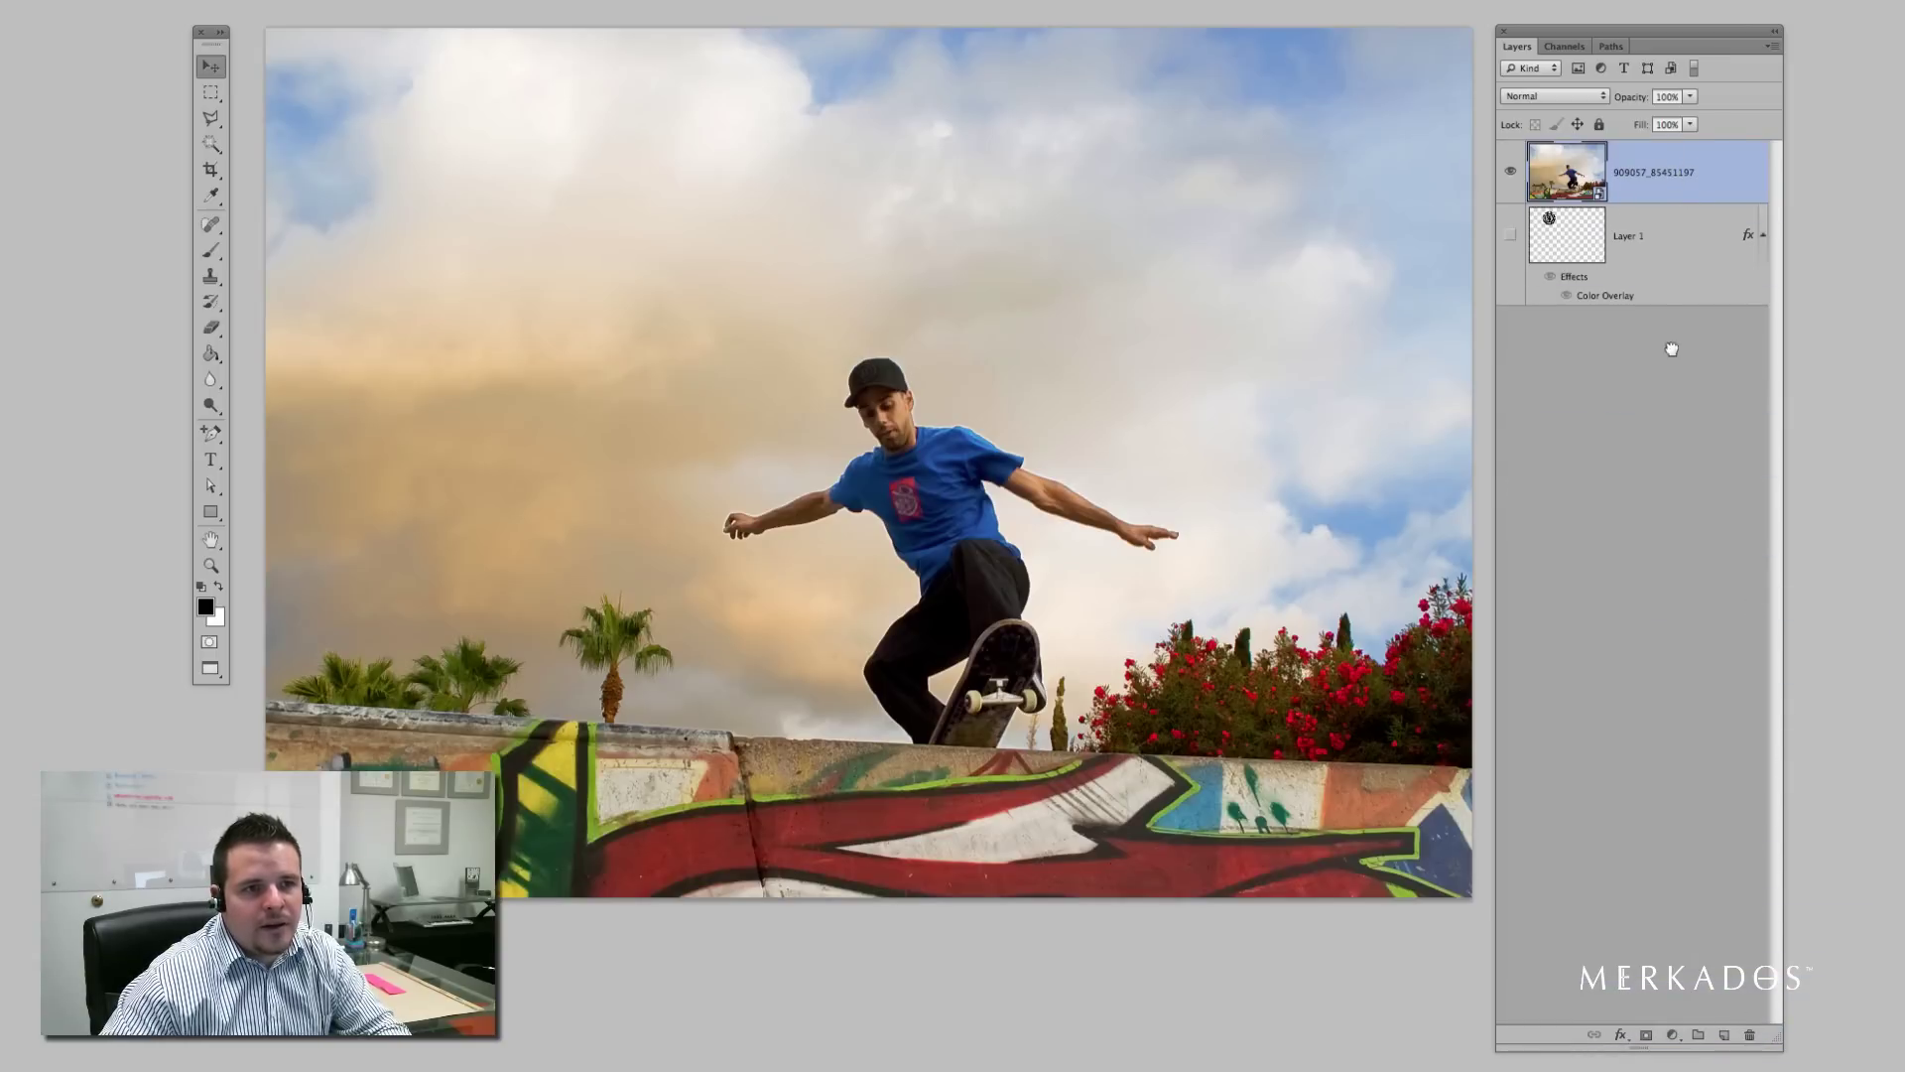
drag(1647, 183, 1727, 1032)
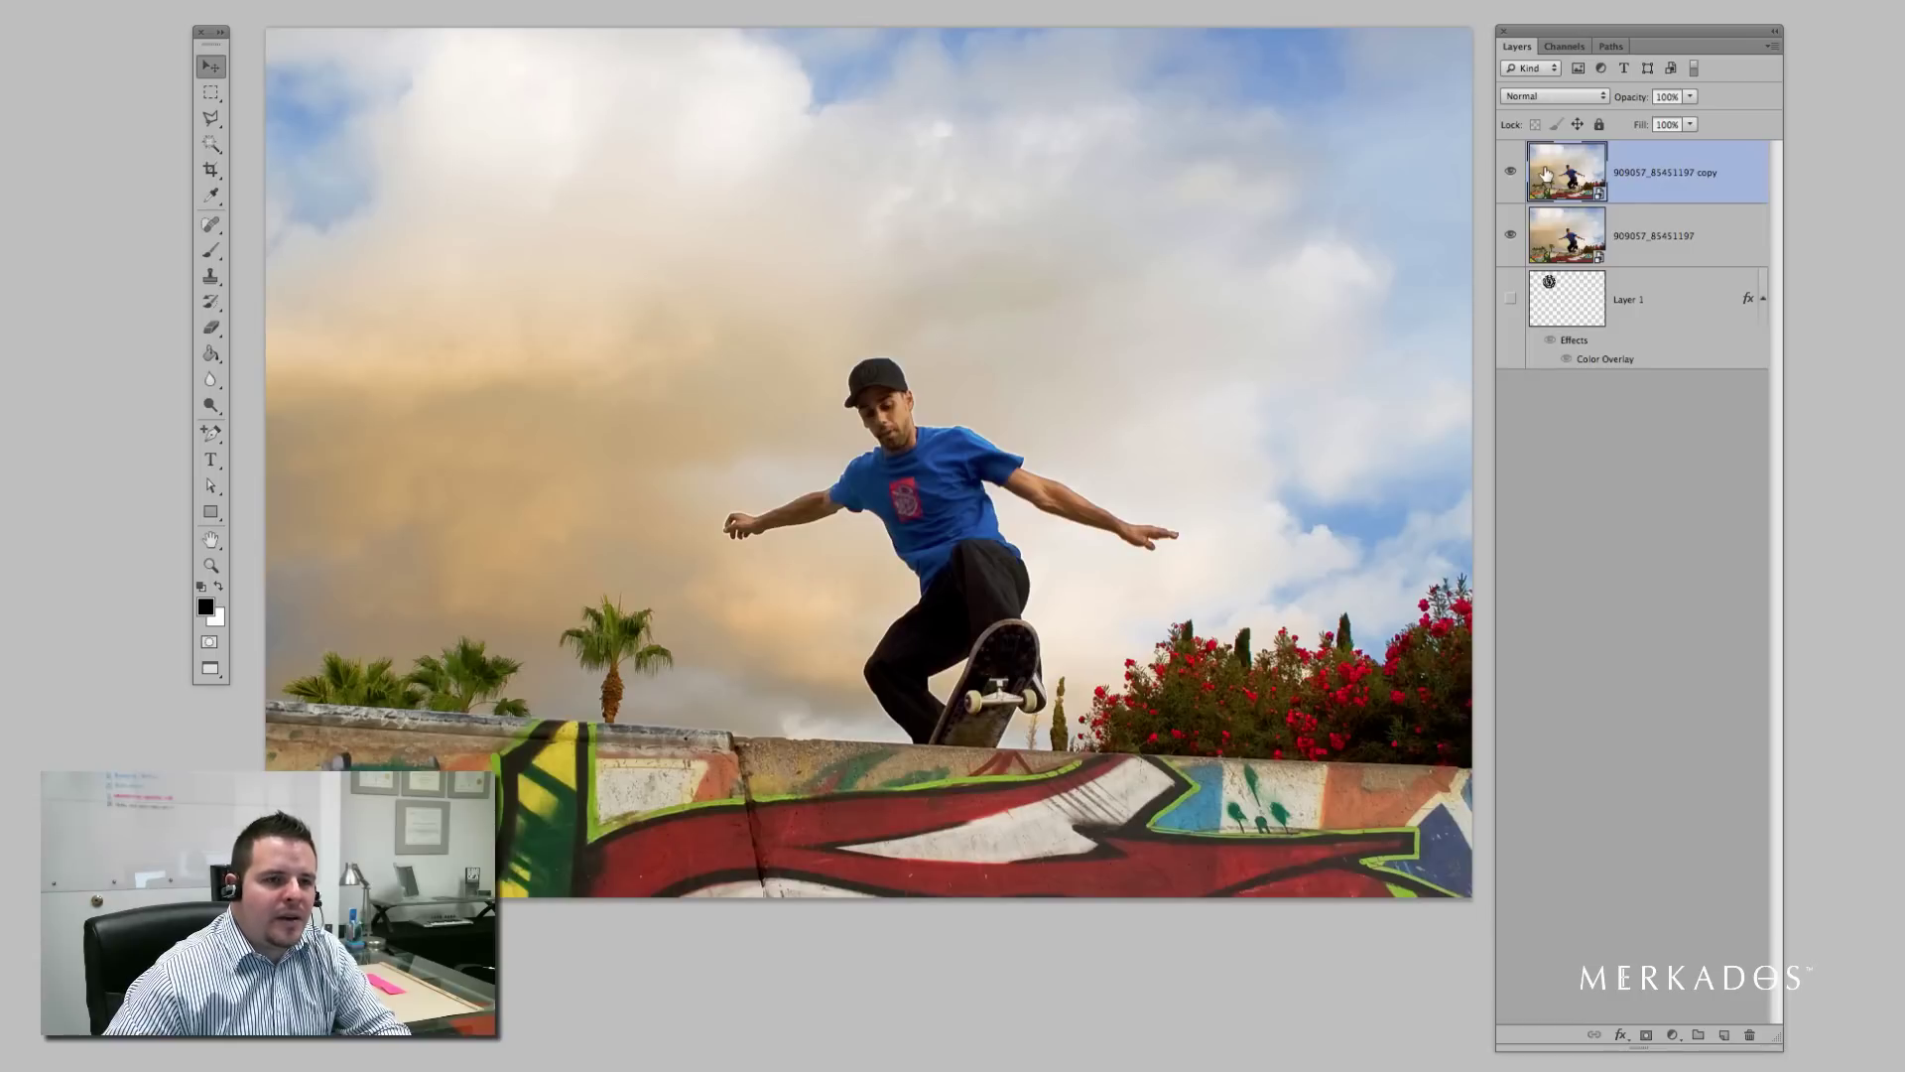
Step: Compare the photo's Red, Green and Blue channels one at a time for tone and contrast, and return to the RGB composite and the layers
click(1566, 48)
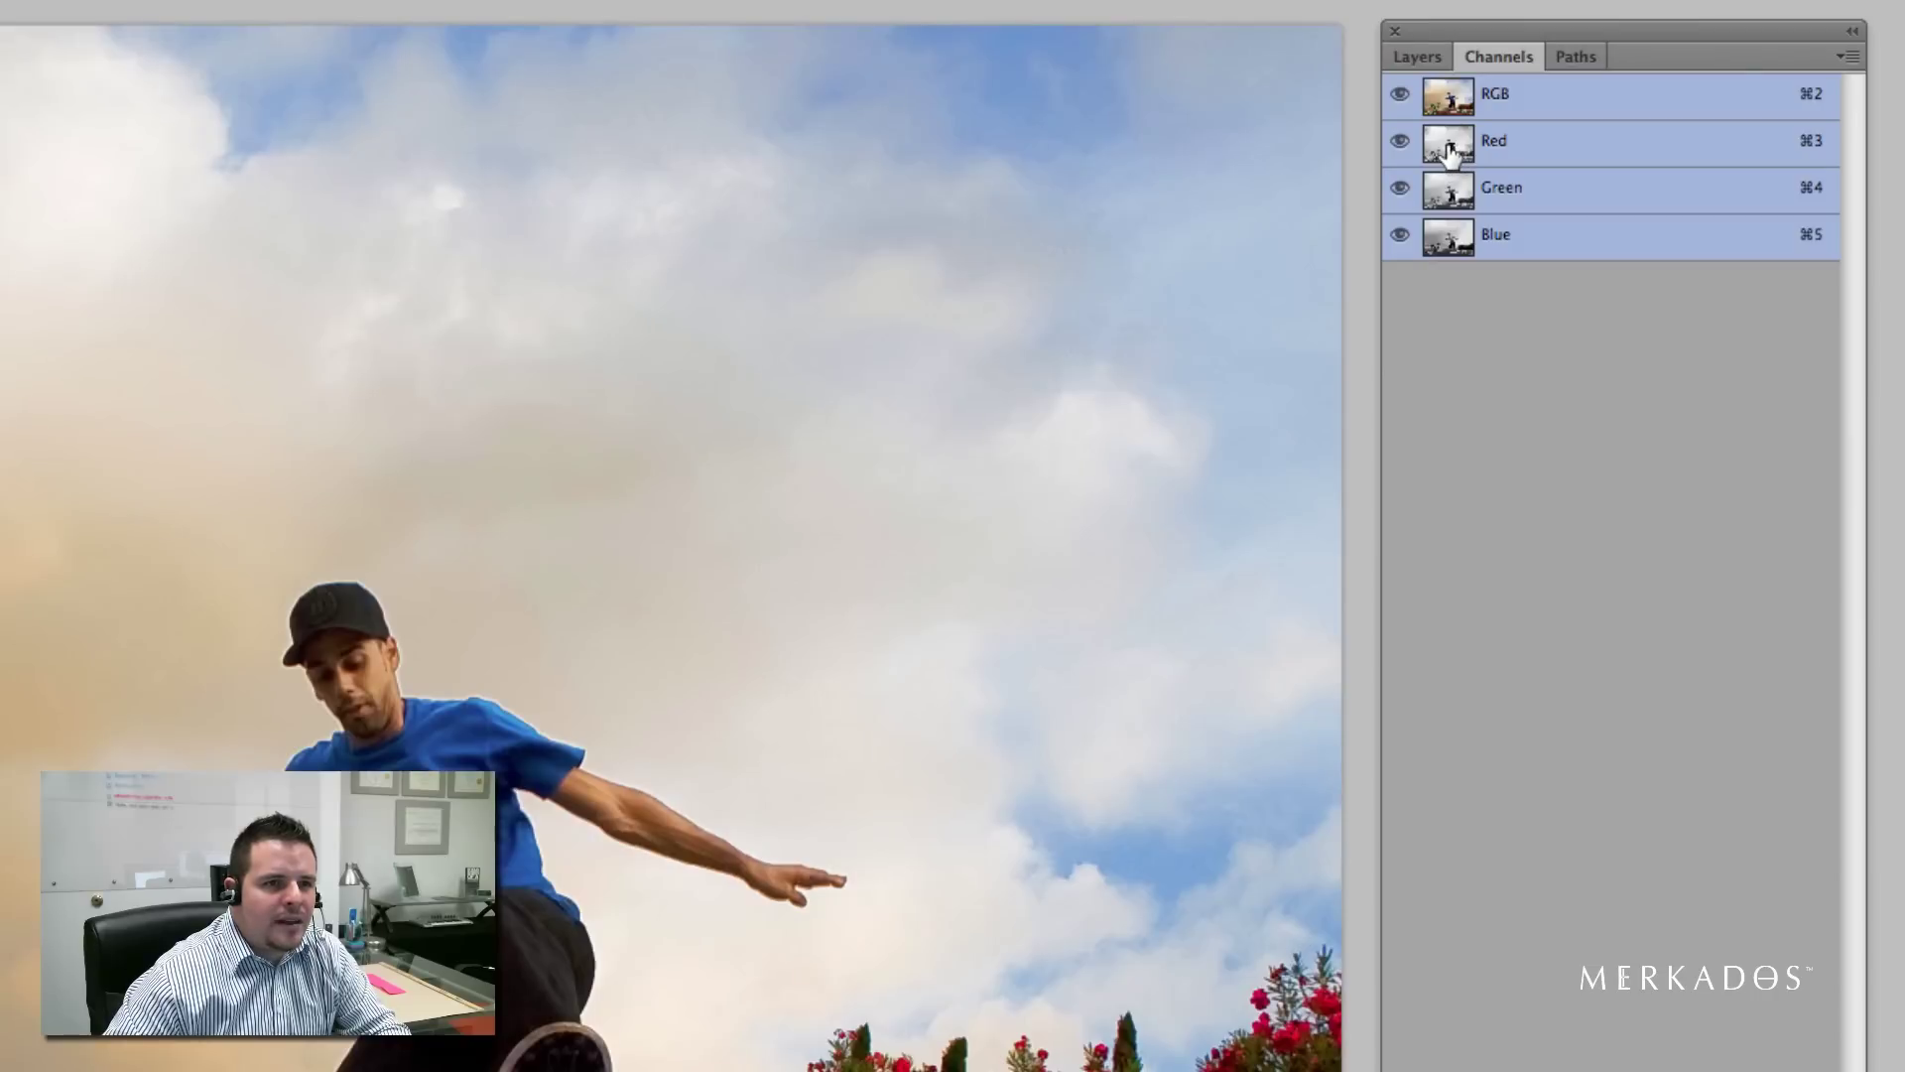
click(1536, 97)
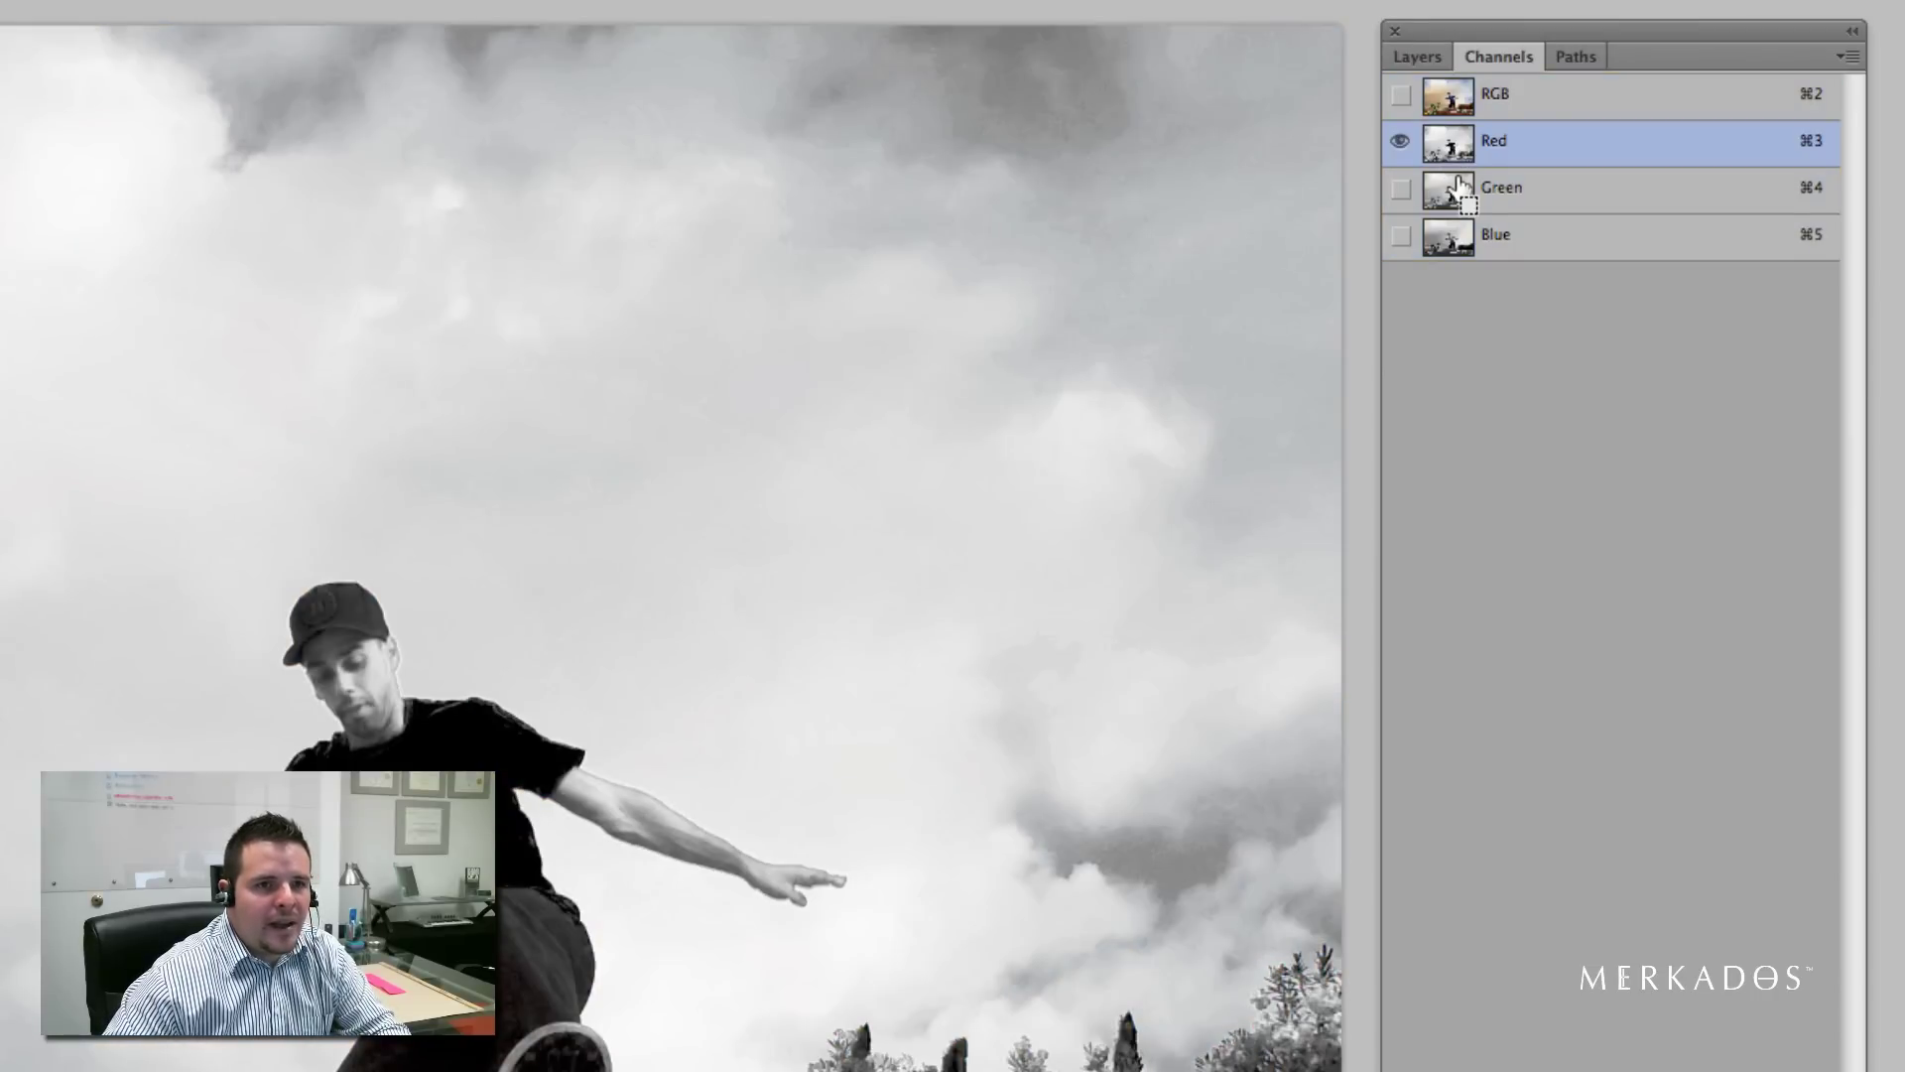
key(super+4)
key(super+5)
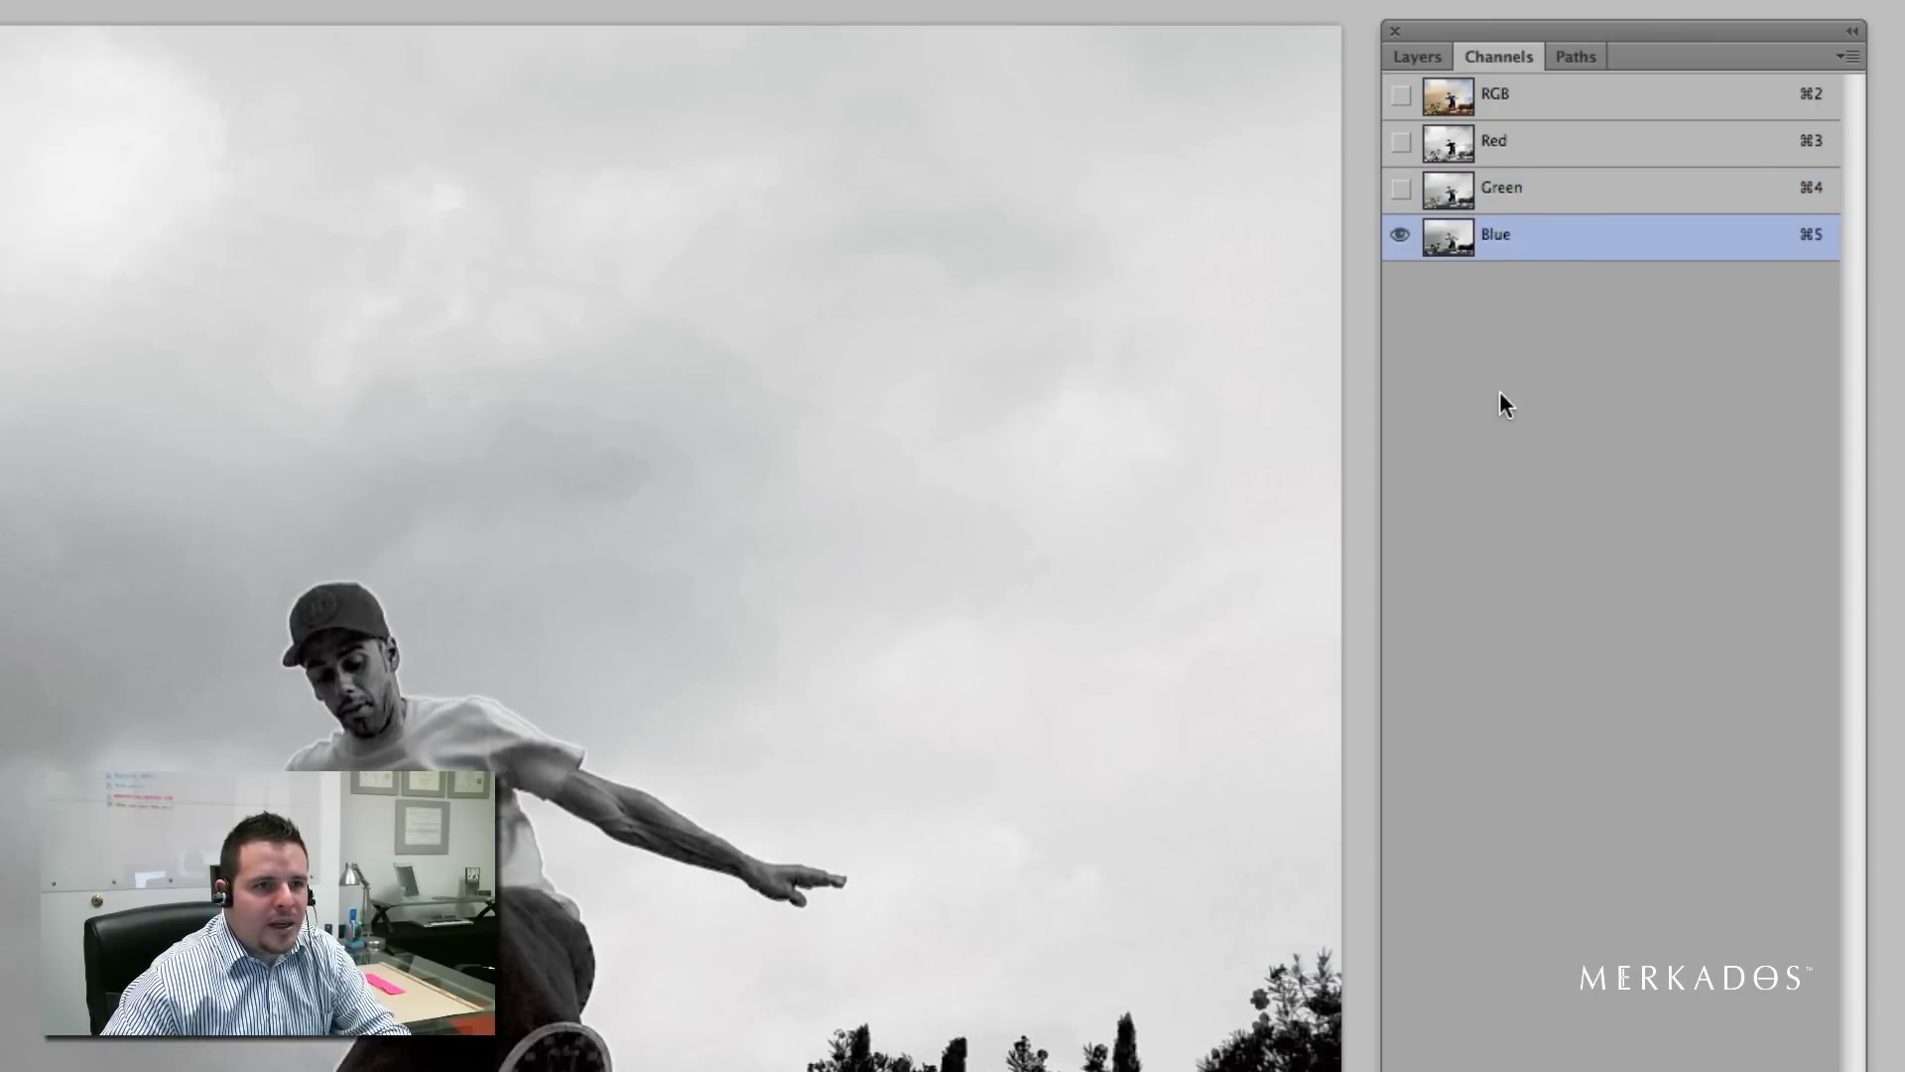
key(super+3)
key(super+4)
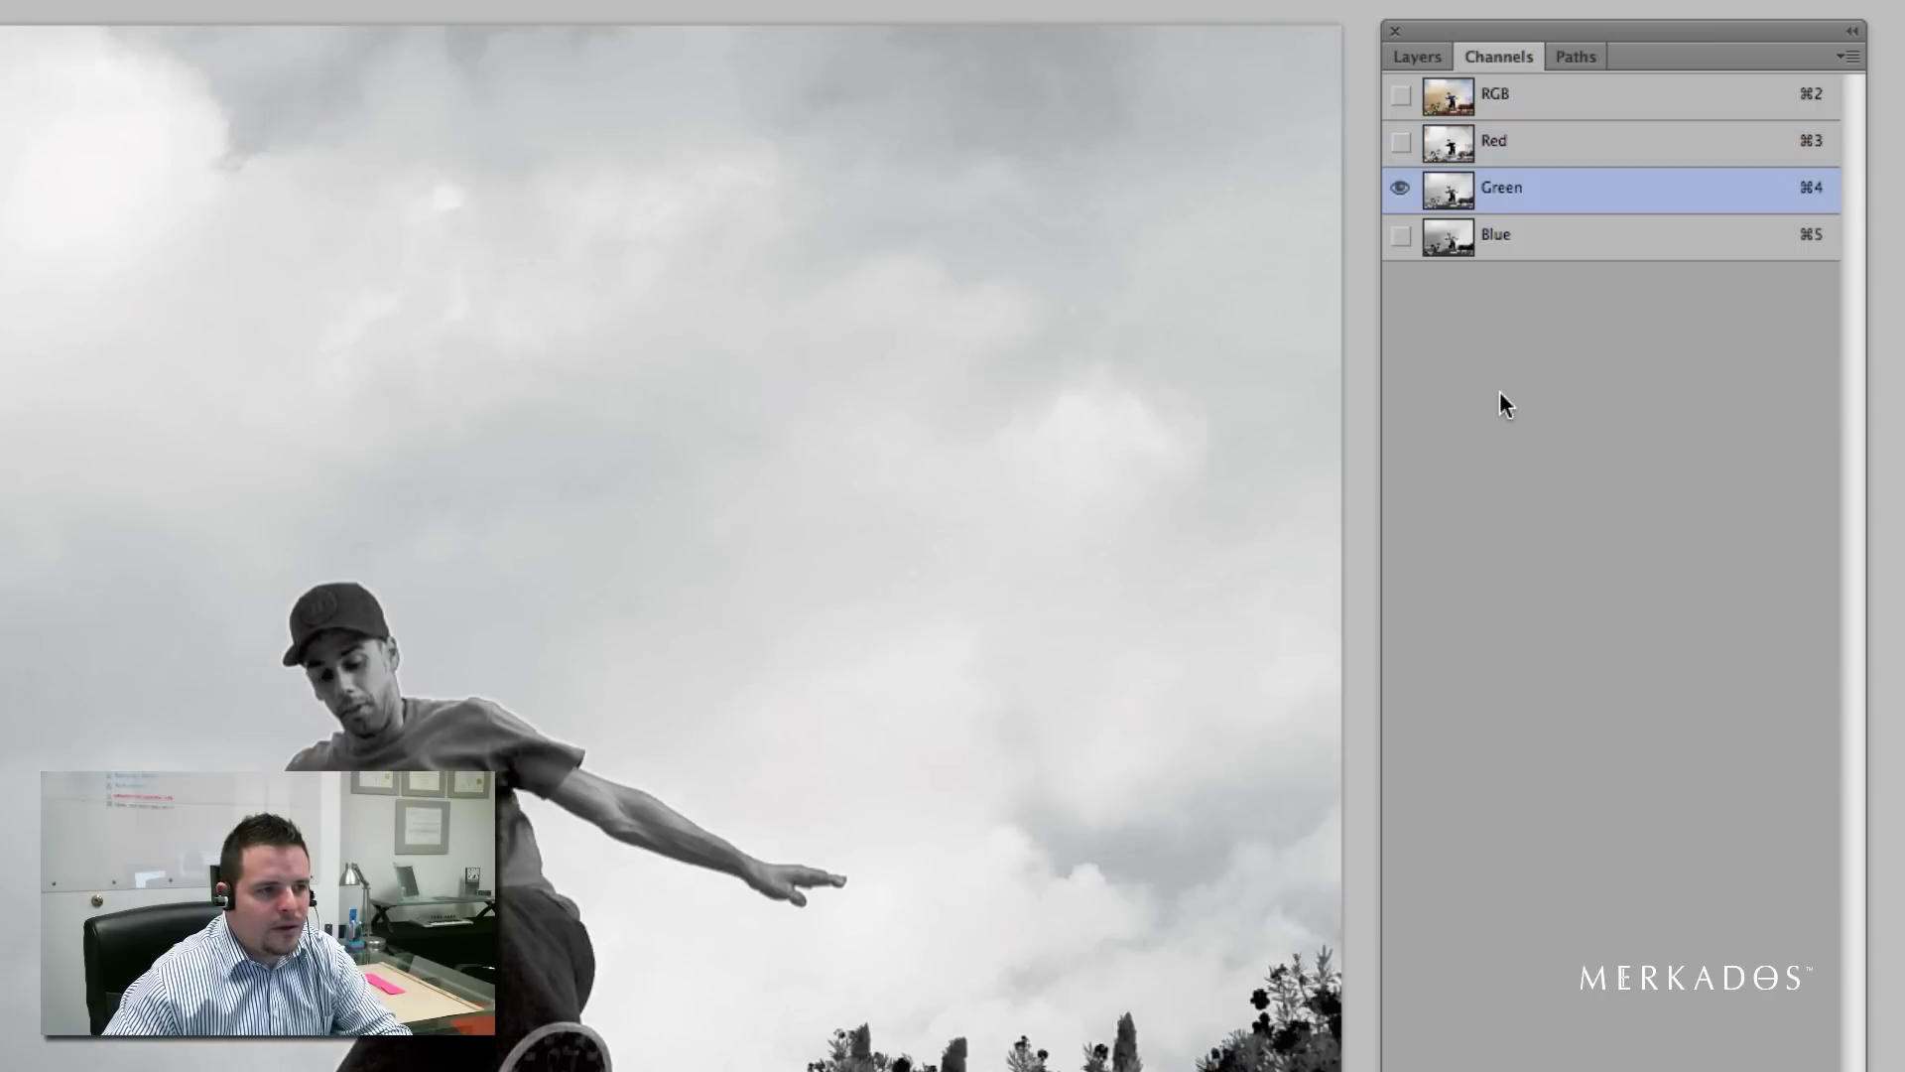
key(super+5)
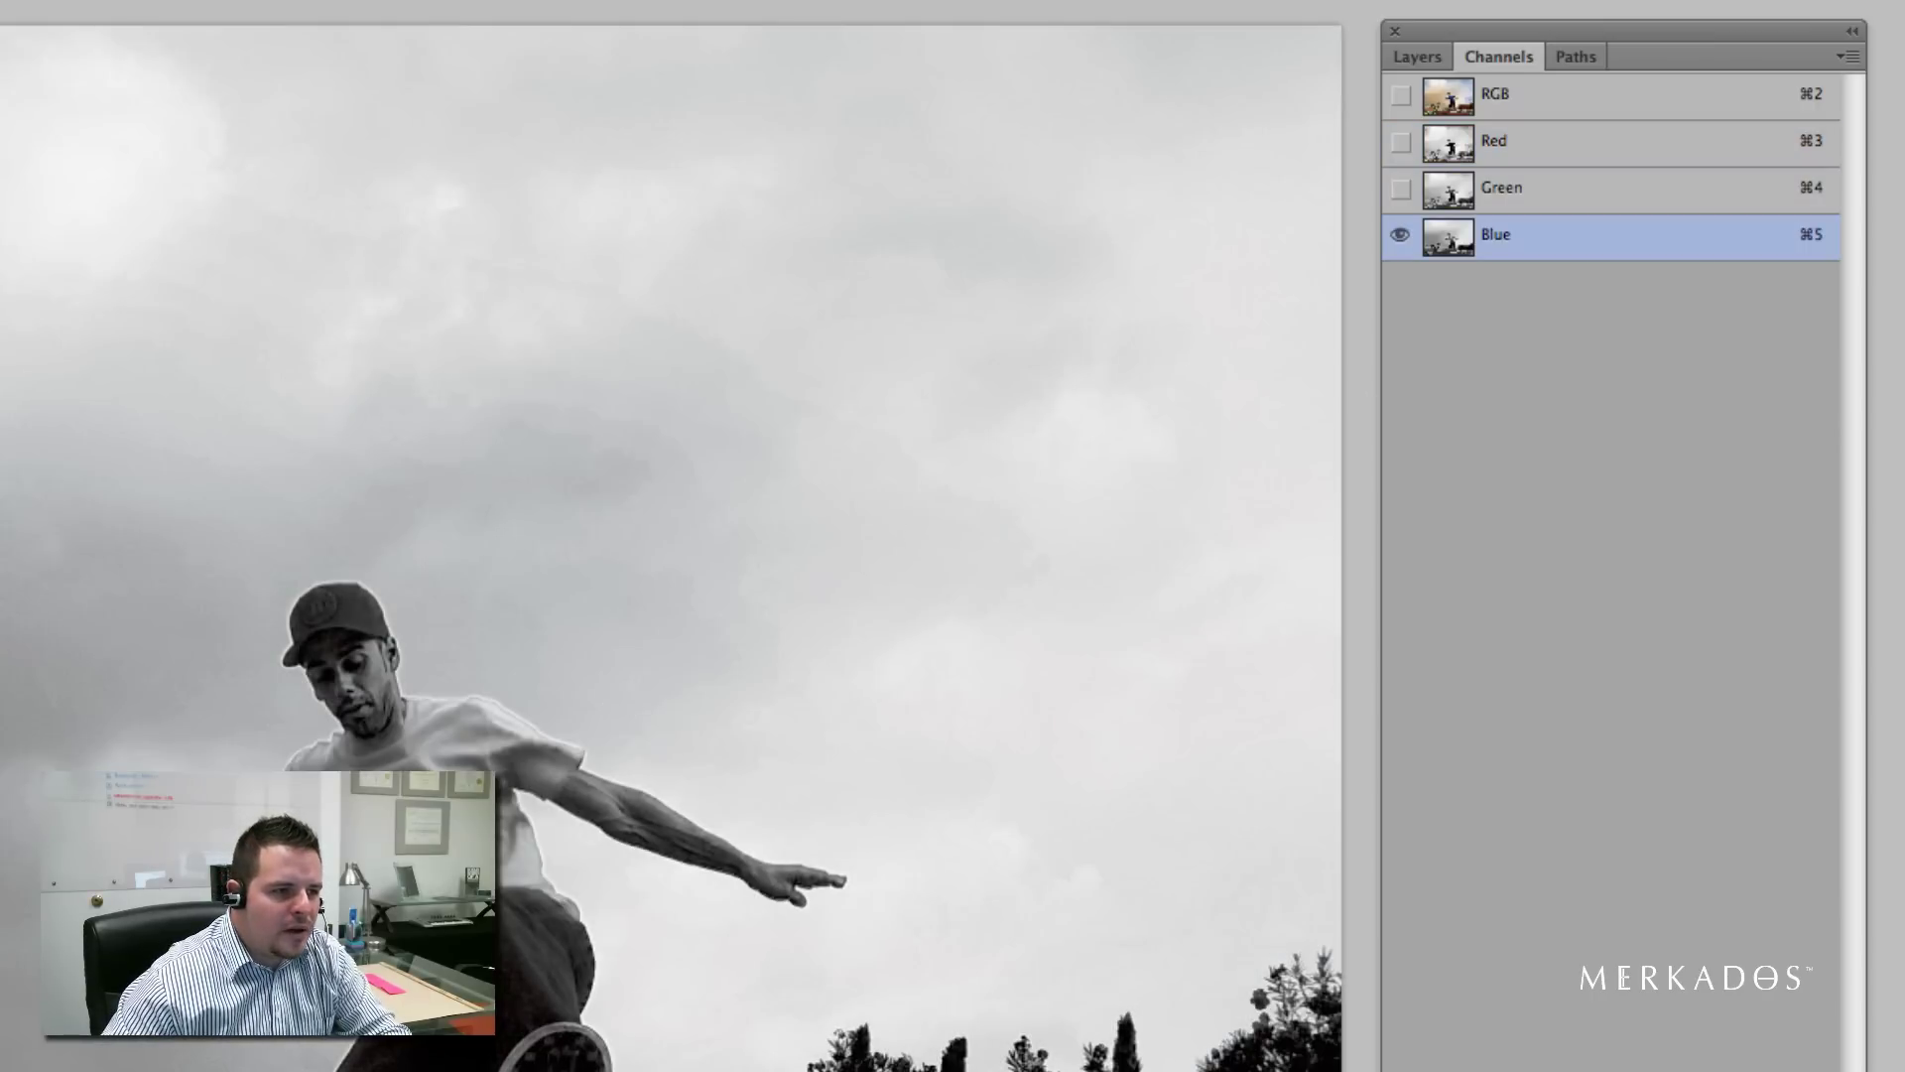
click(1449, 144)
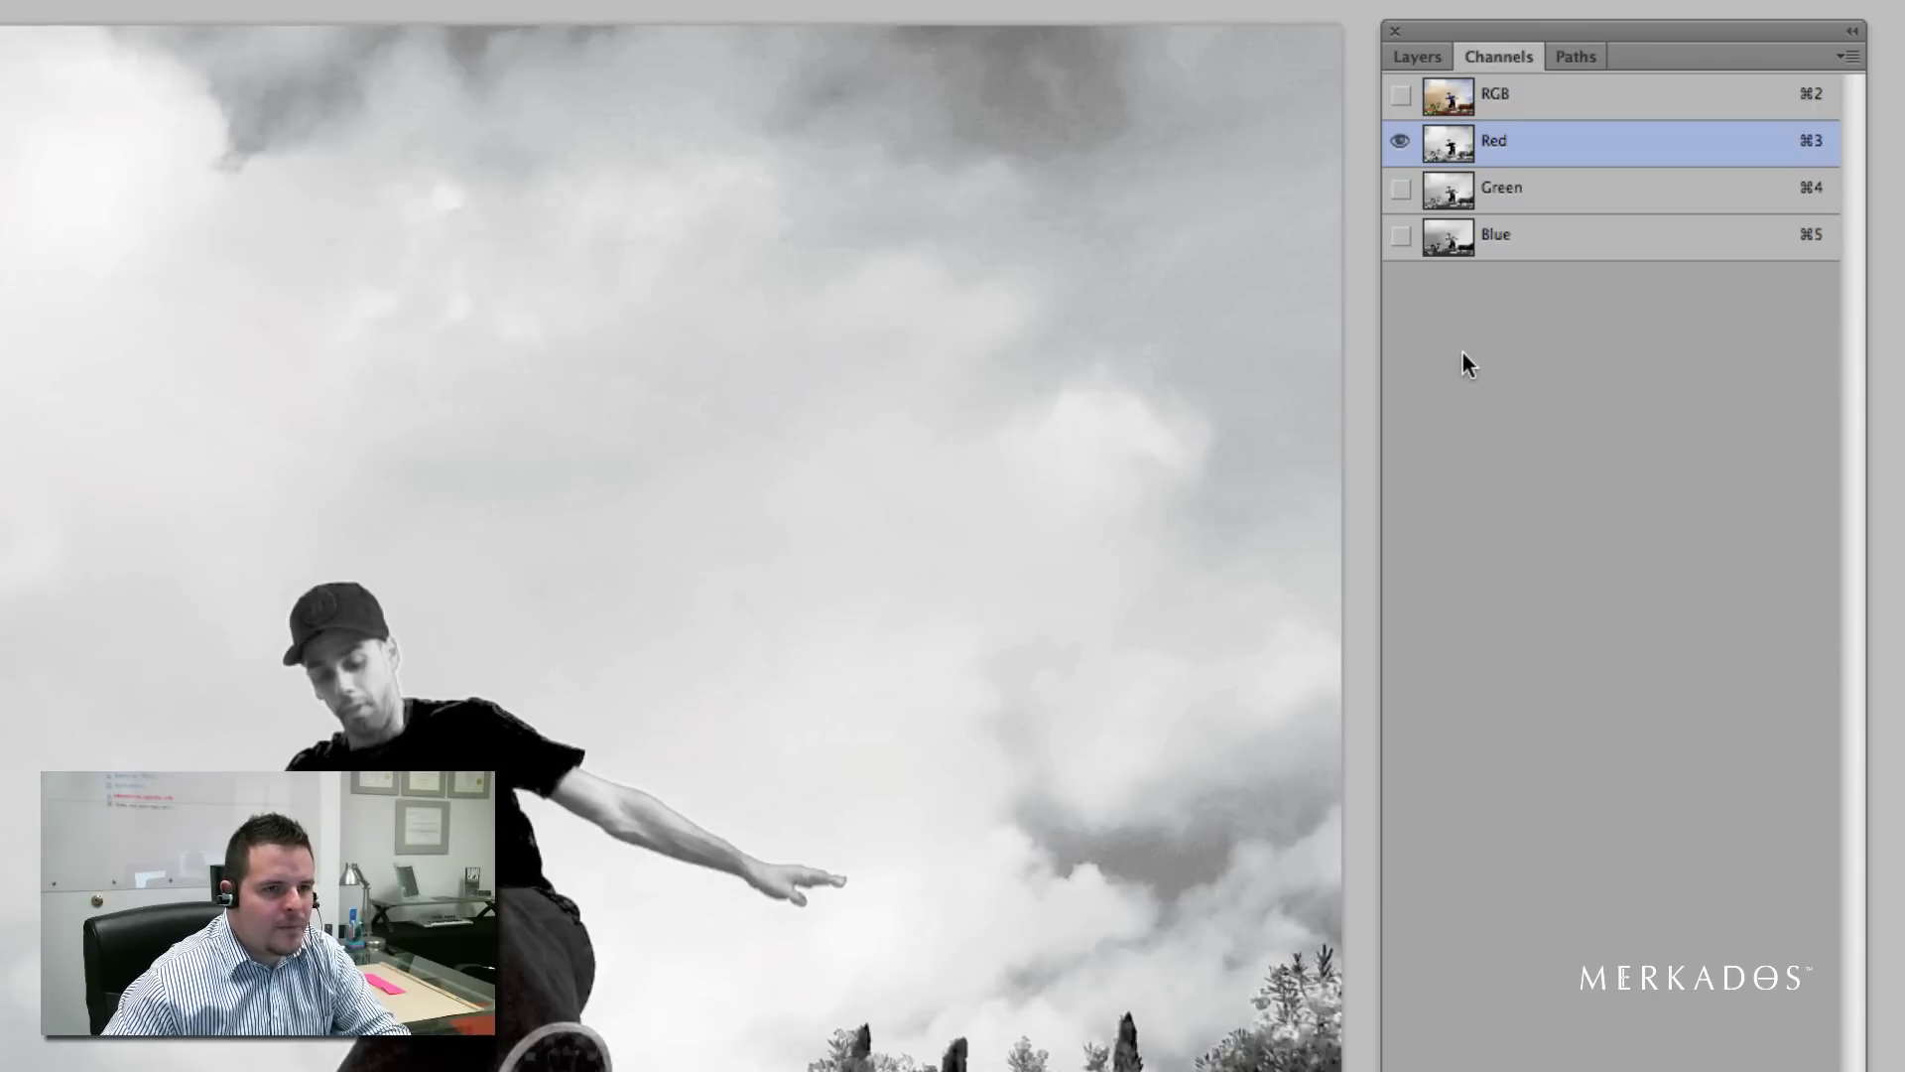
key(super+4)
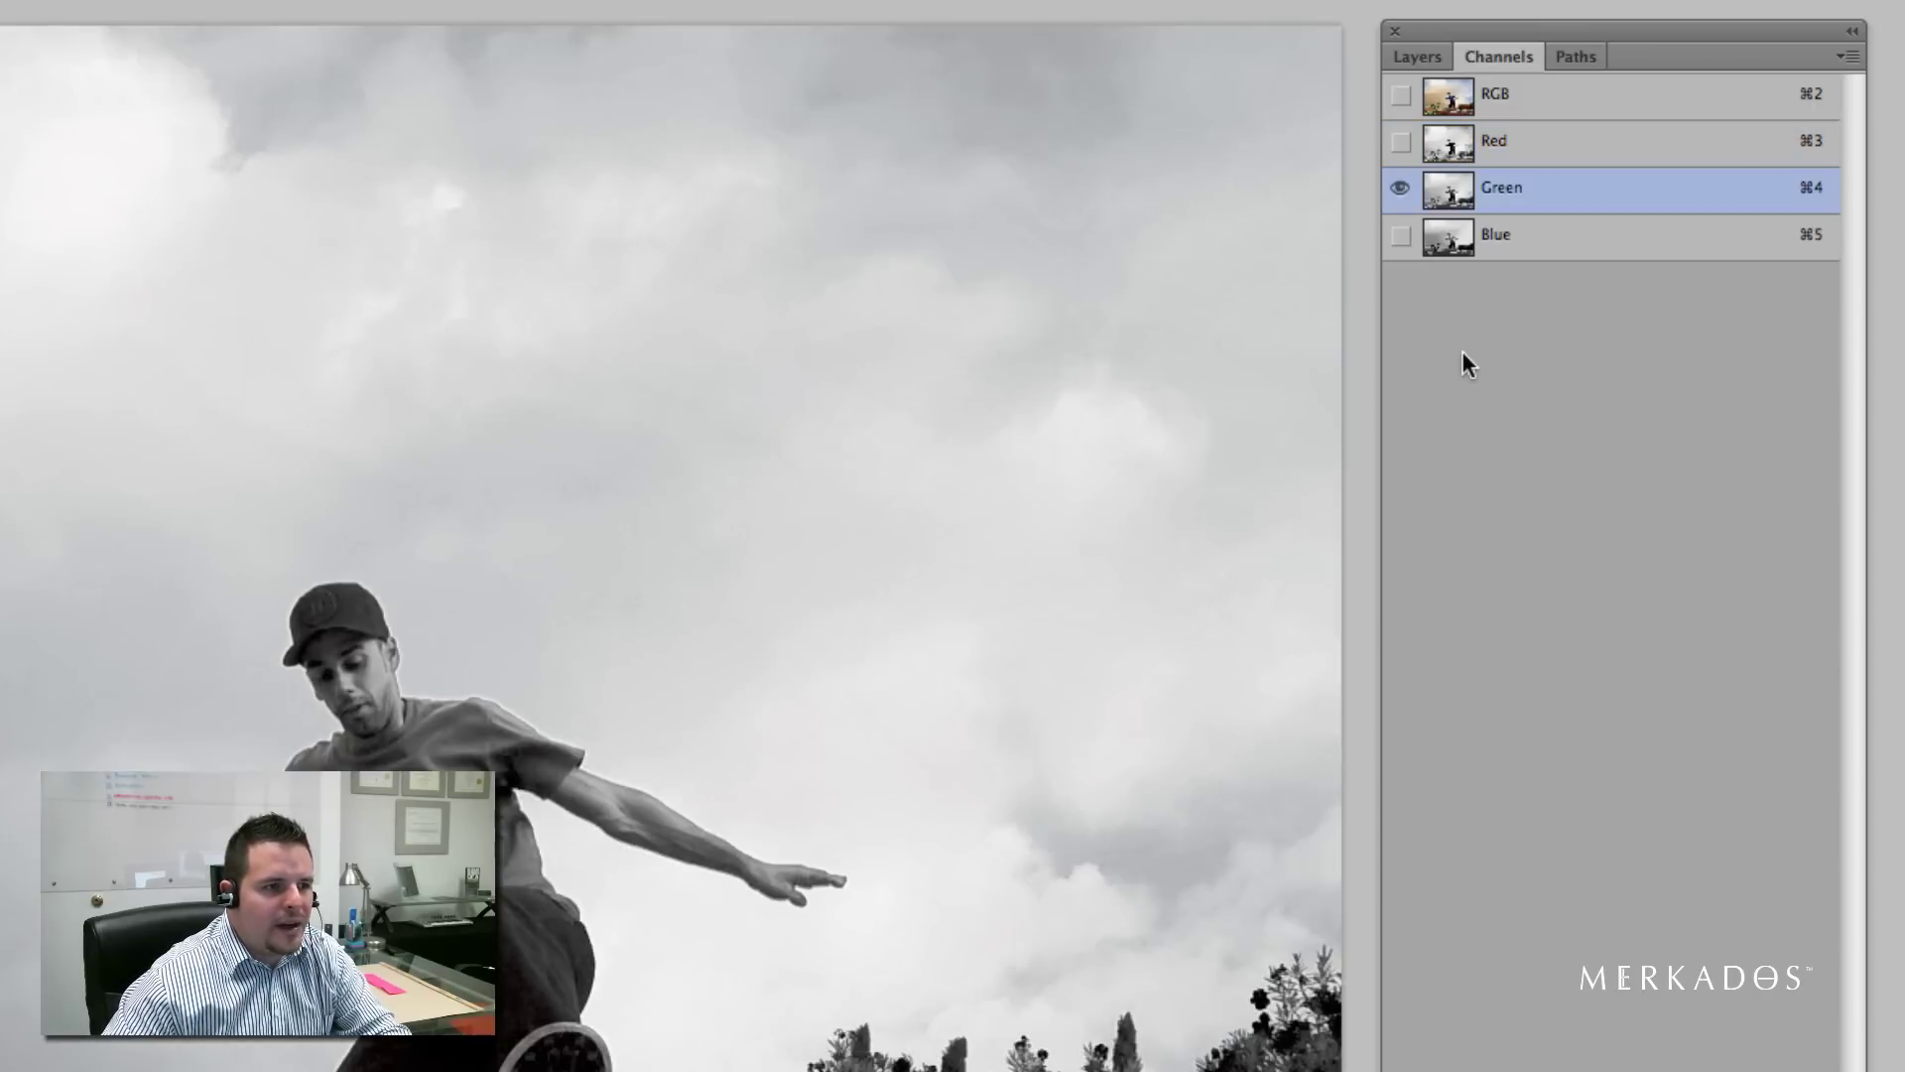
key(super+5)
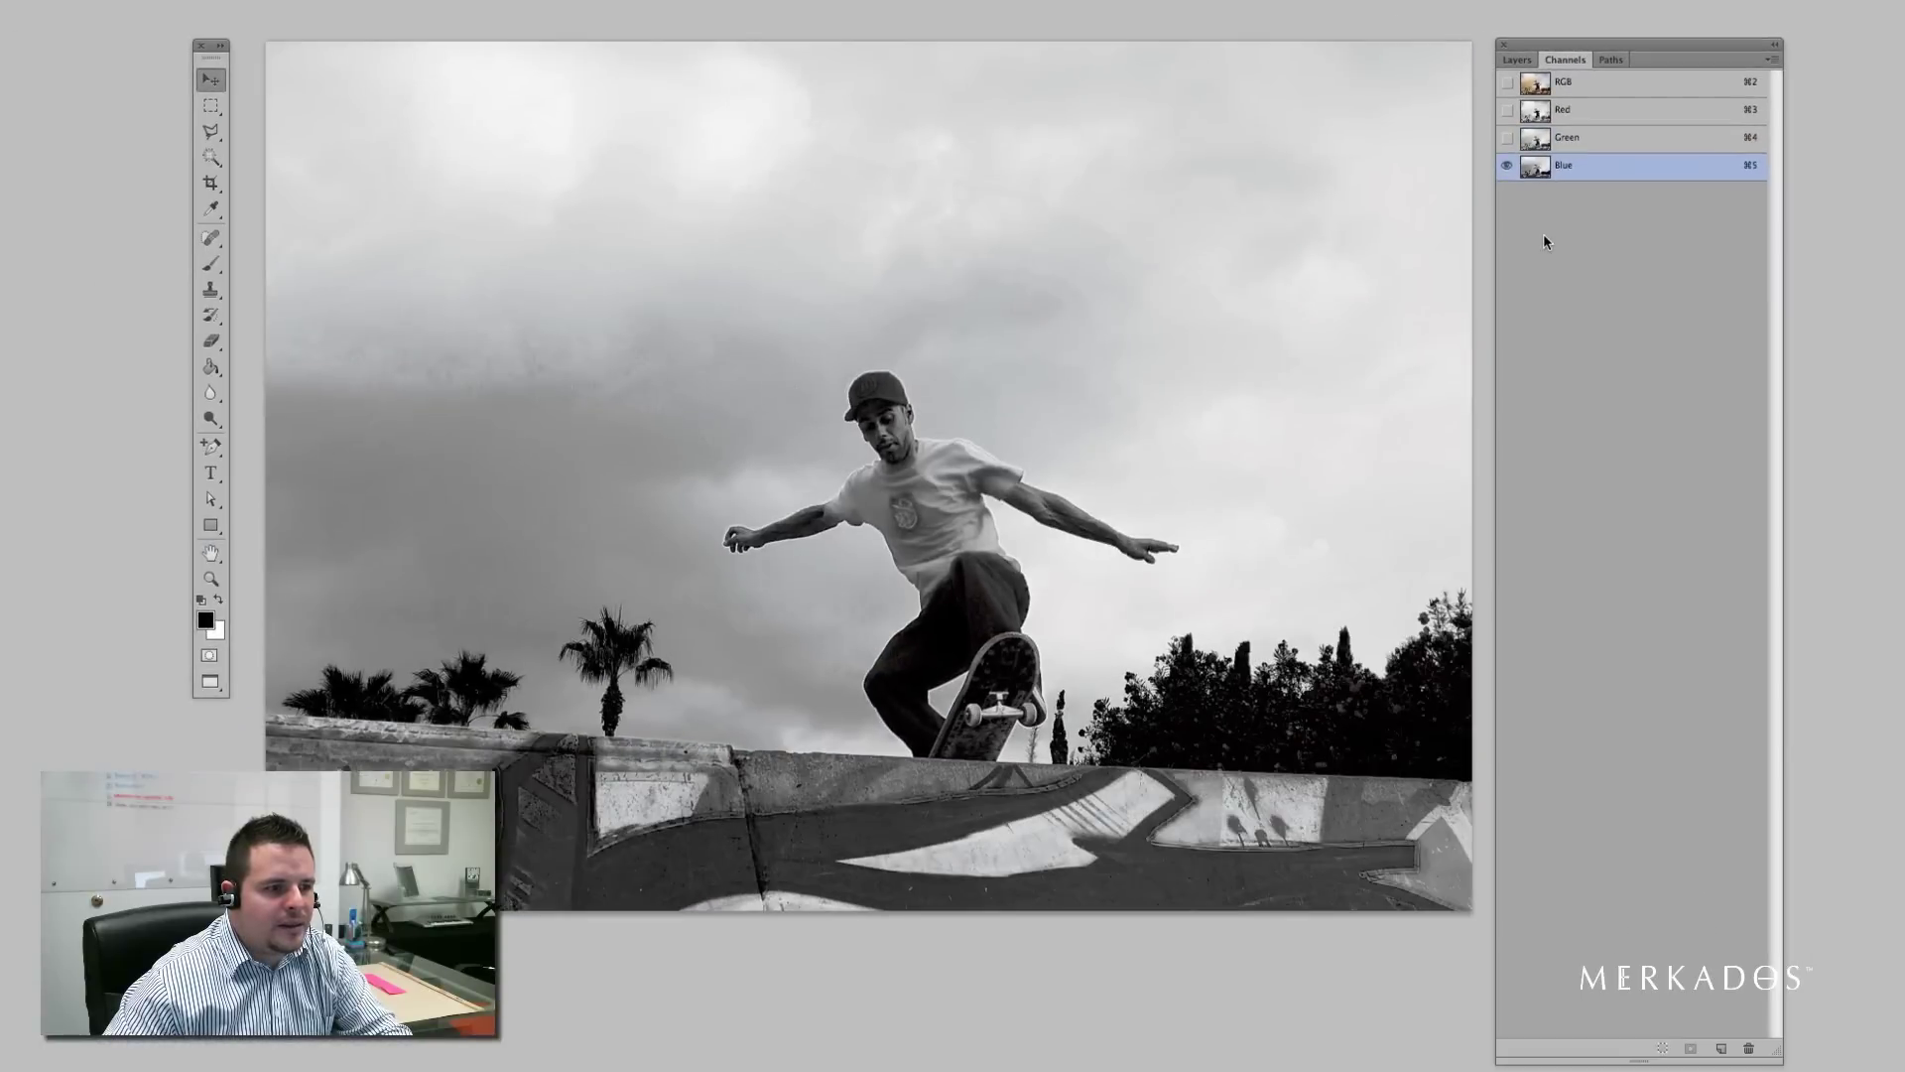
key(super+4)
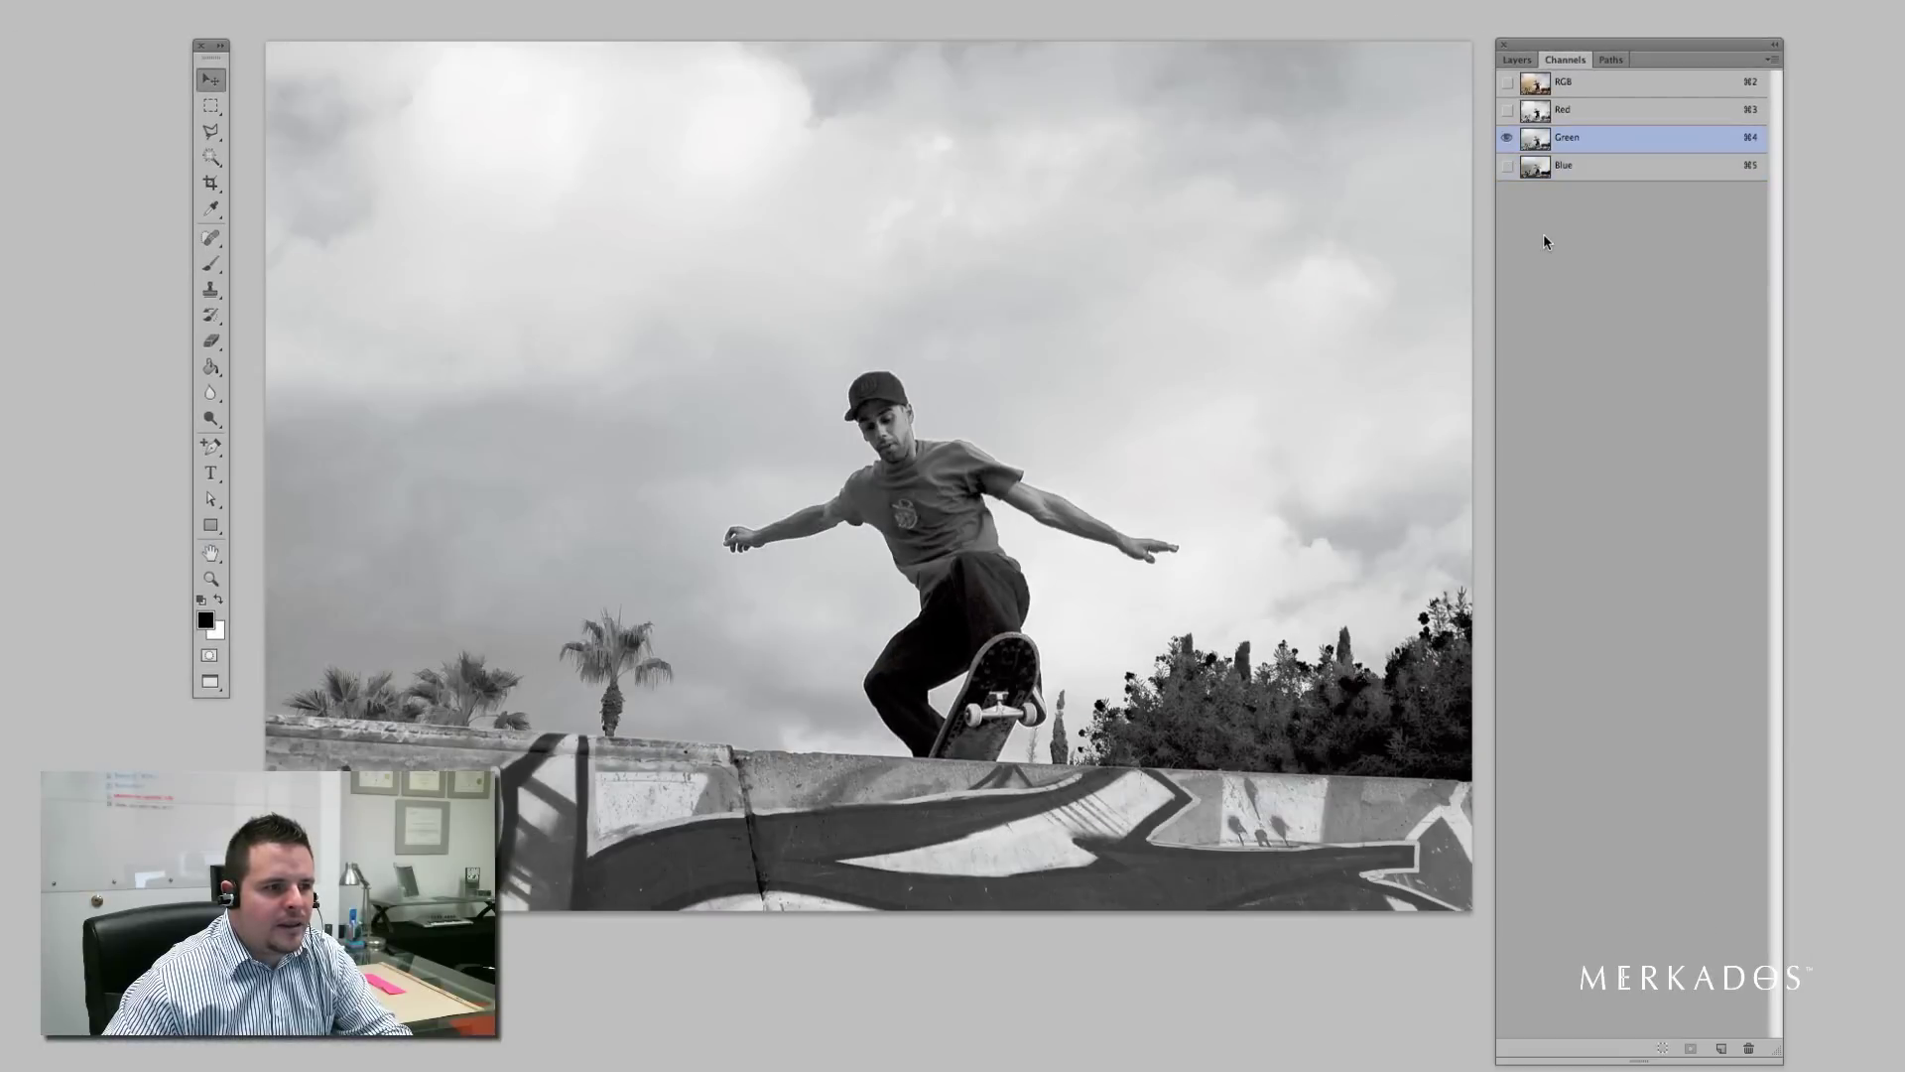
key(super+3)
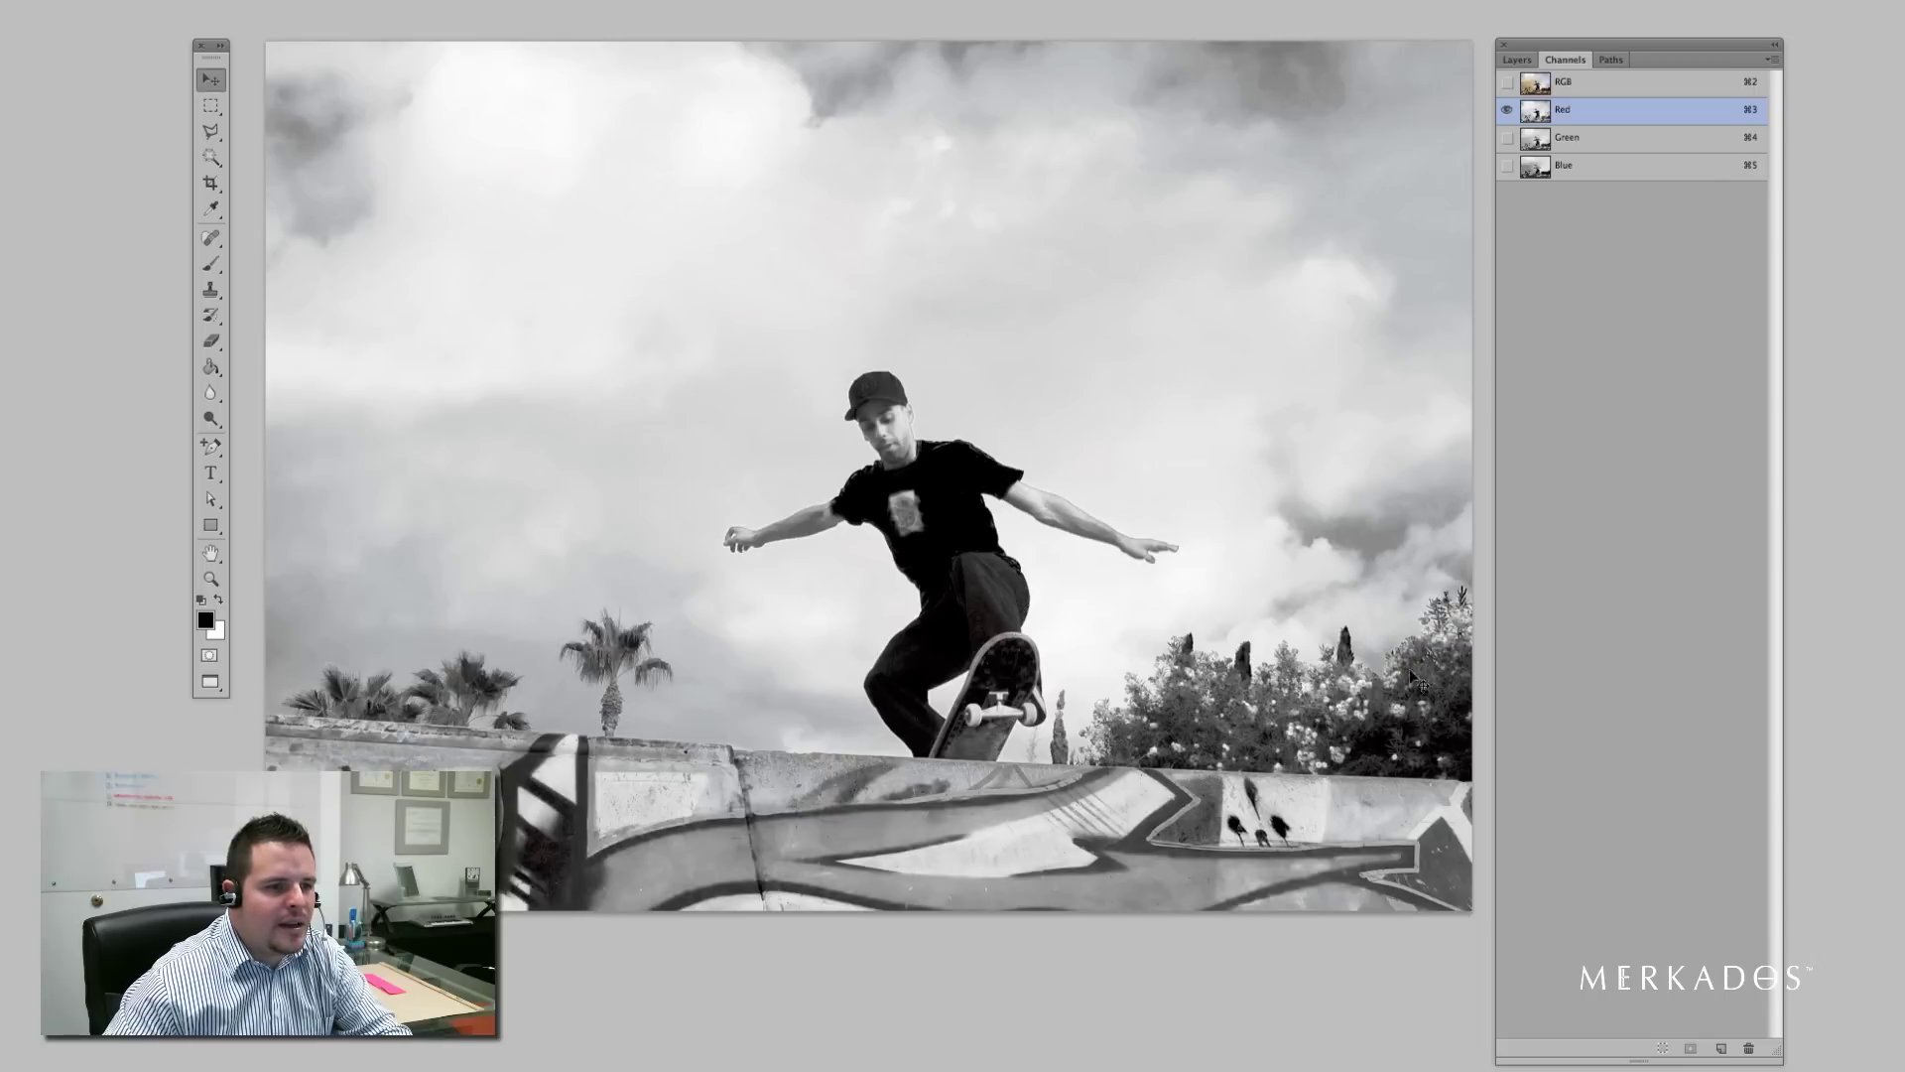
key(super+4)
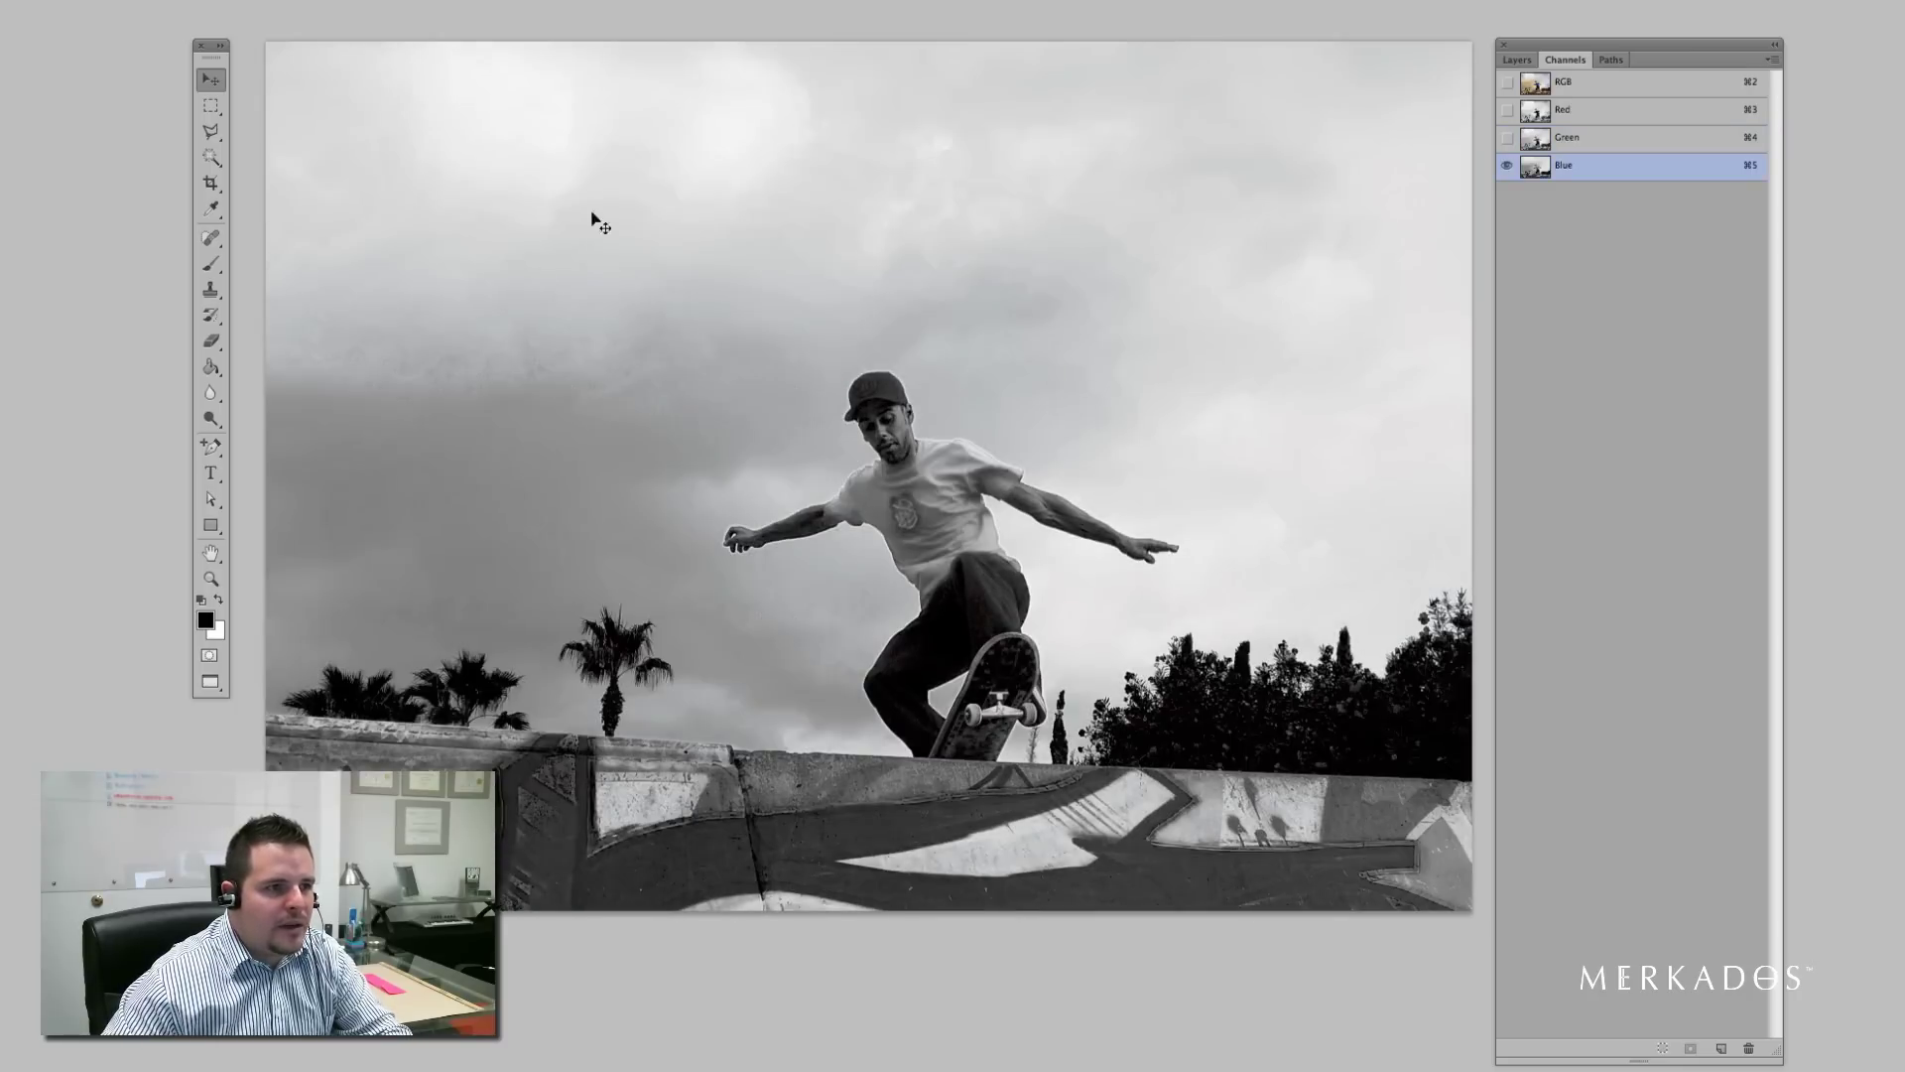
key(super+3)
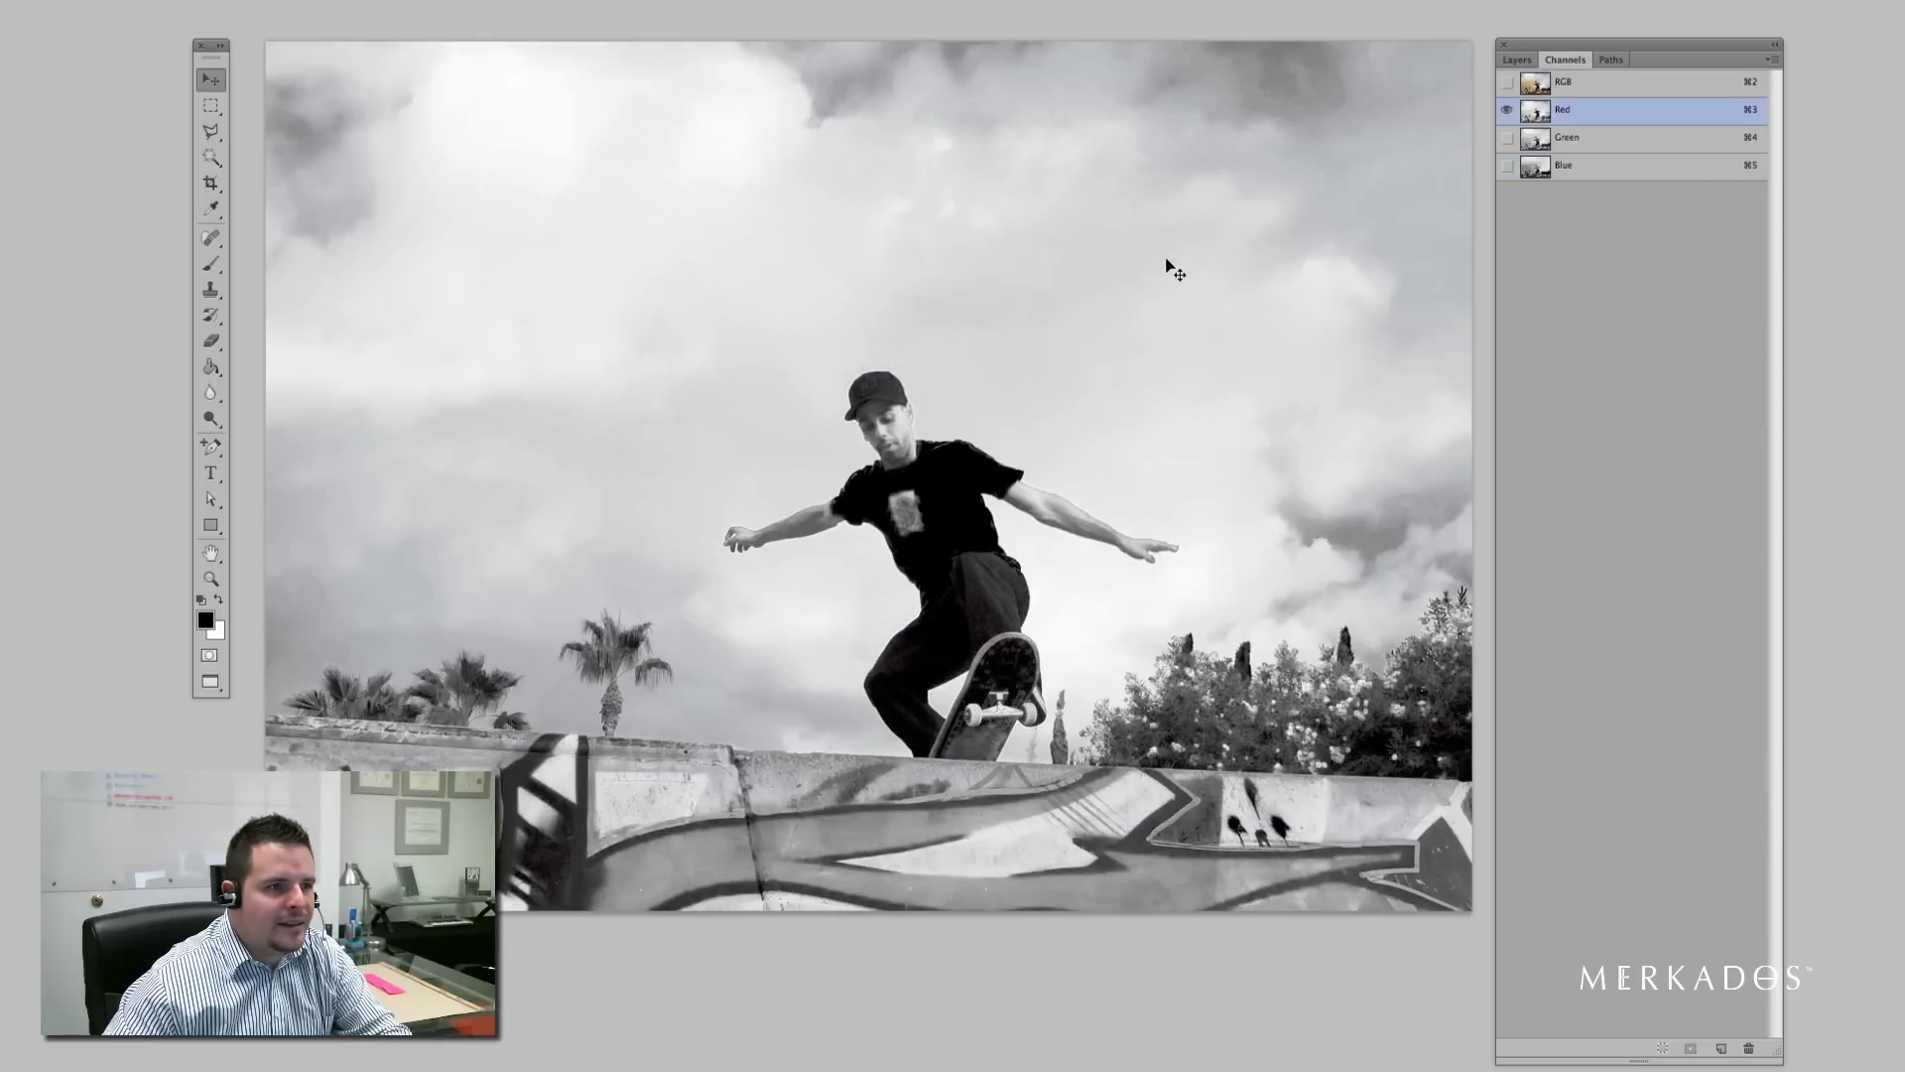
key(super+4)
key(super+5)
key(super+3)
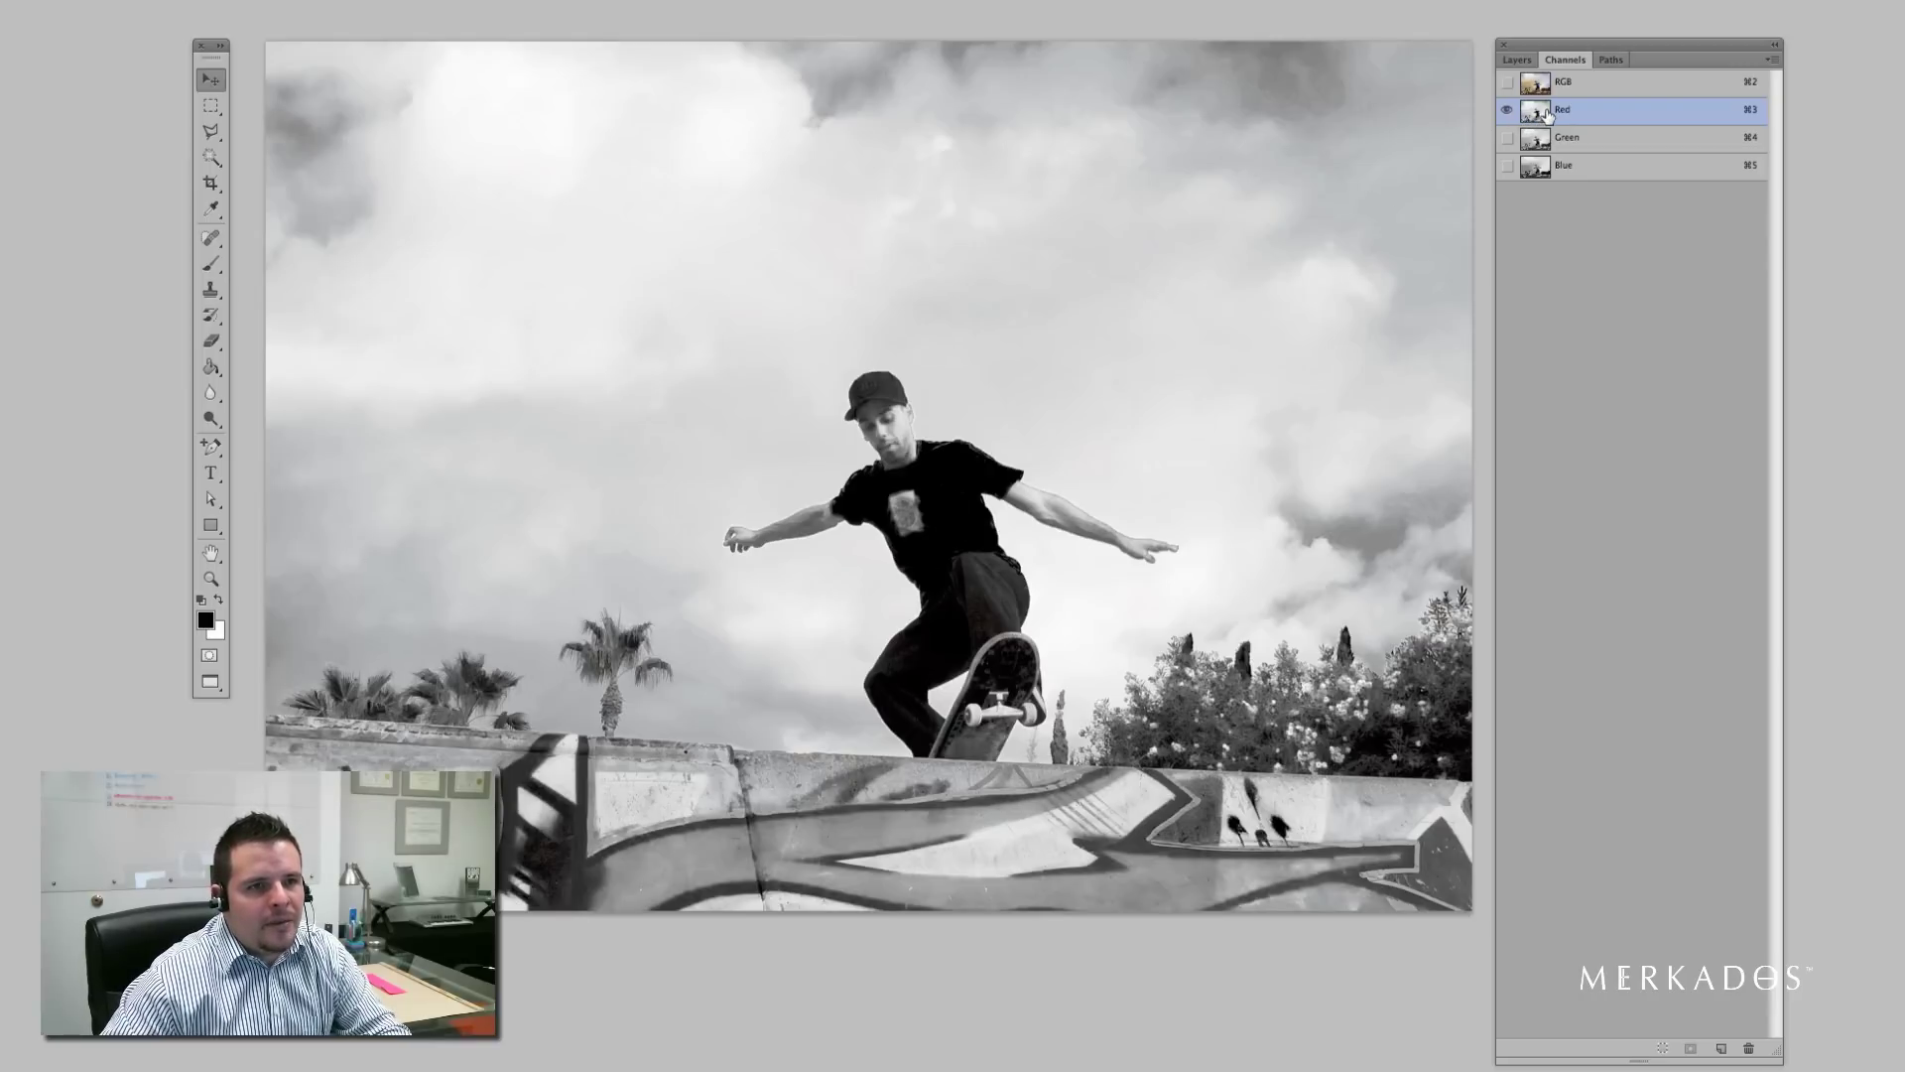
click(1509, 85)
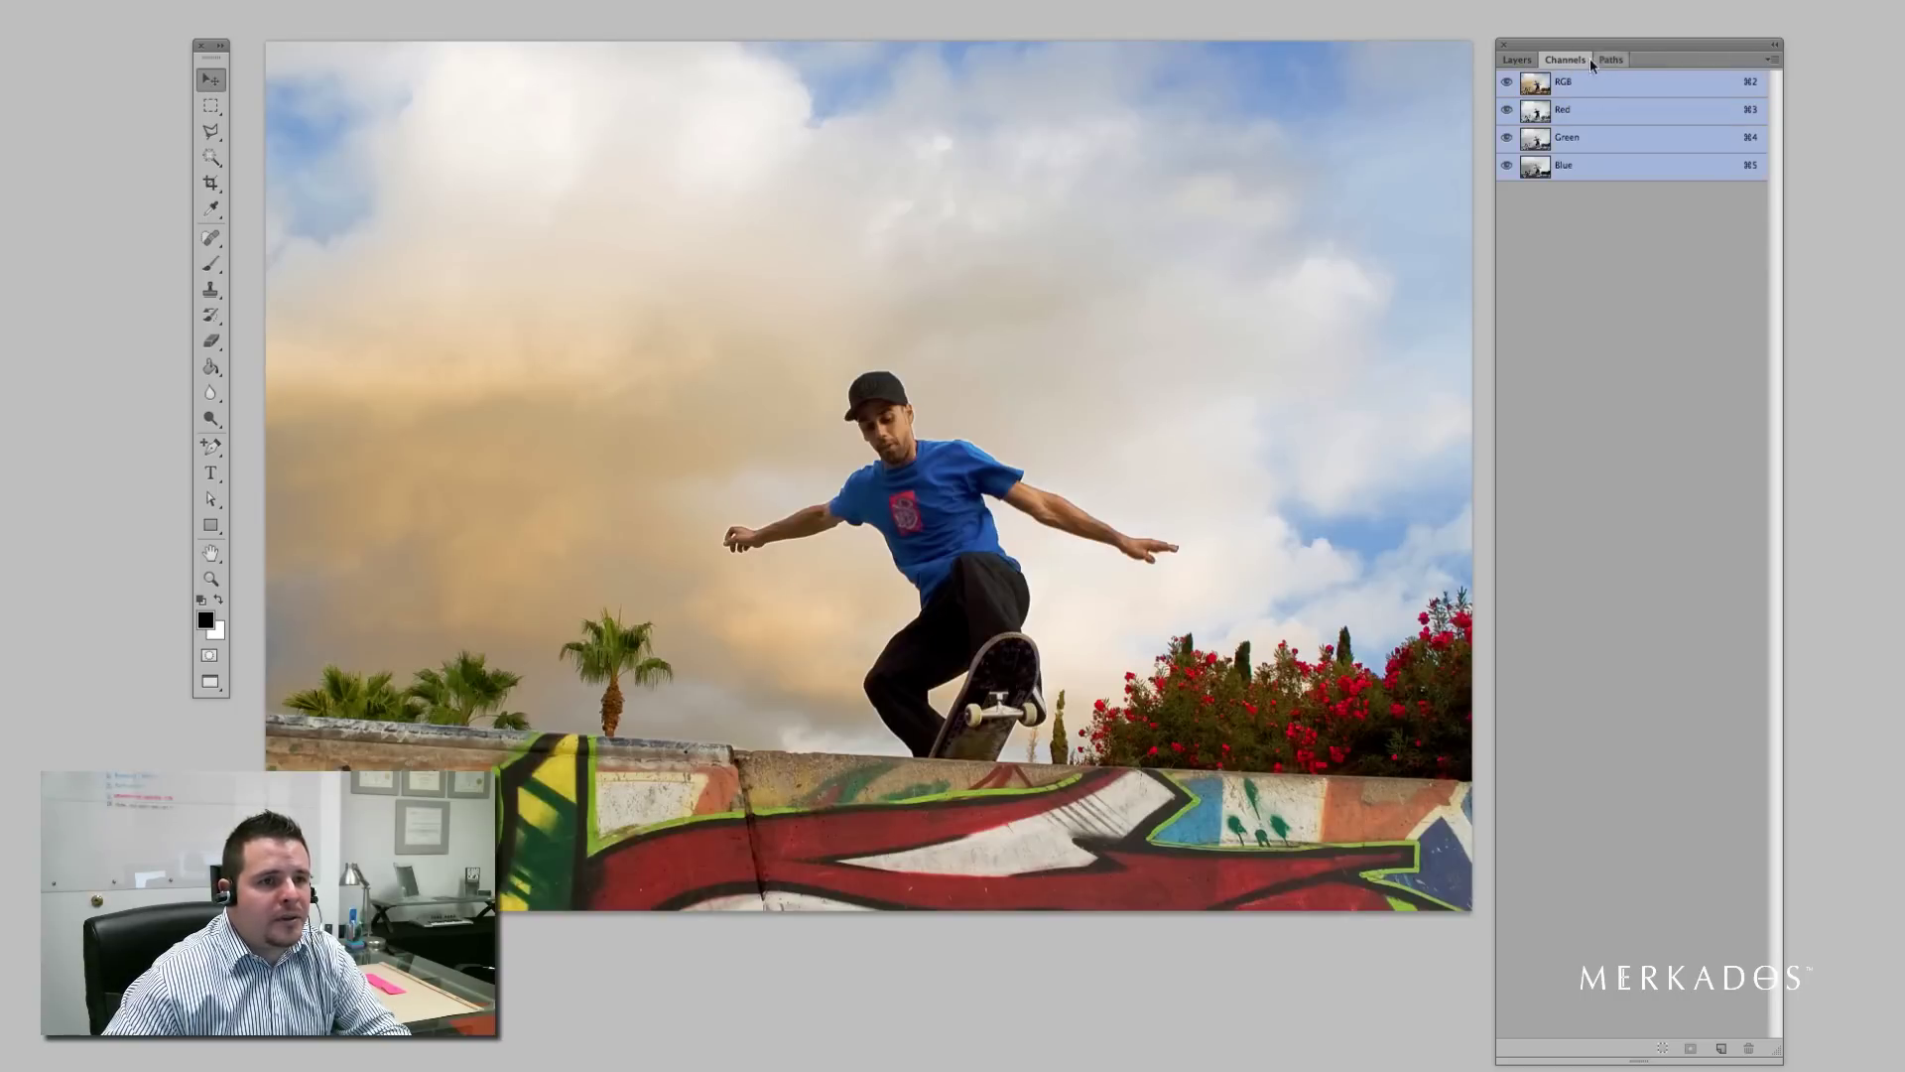
click(1516, 61)
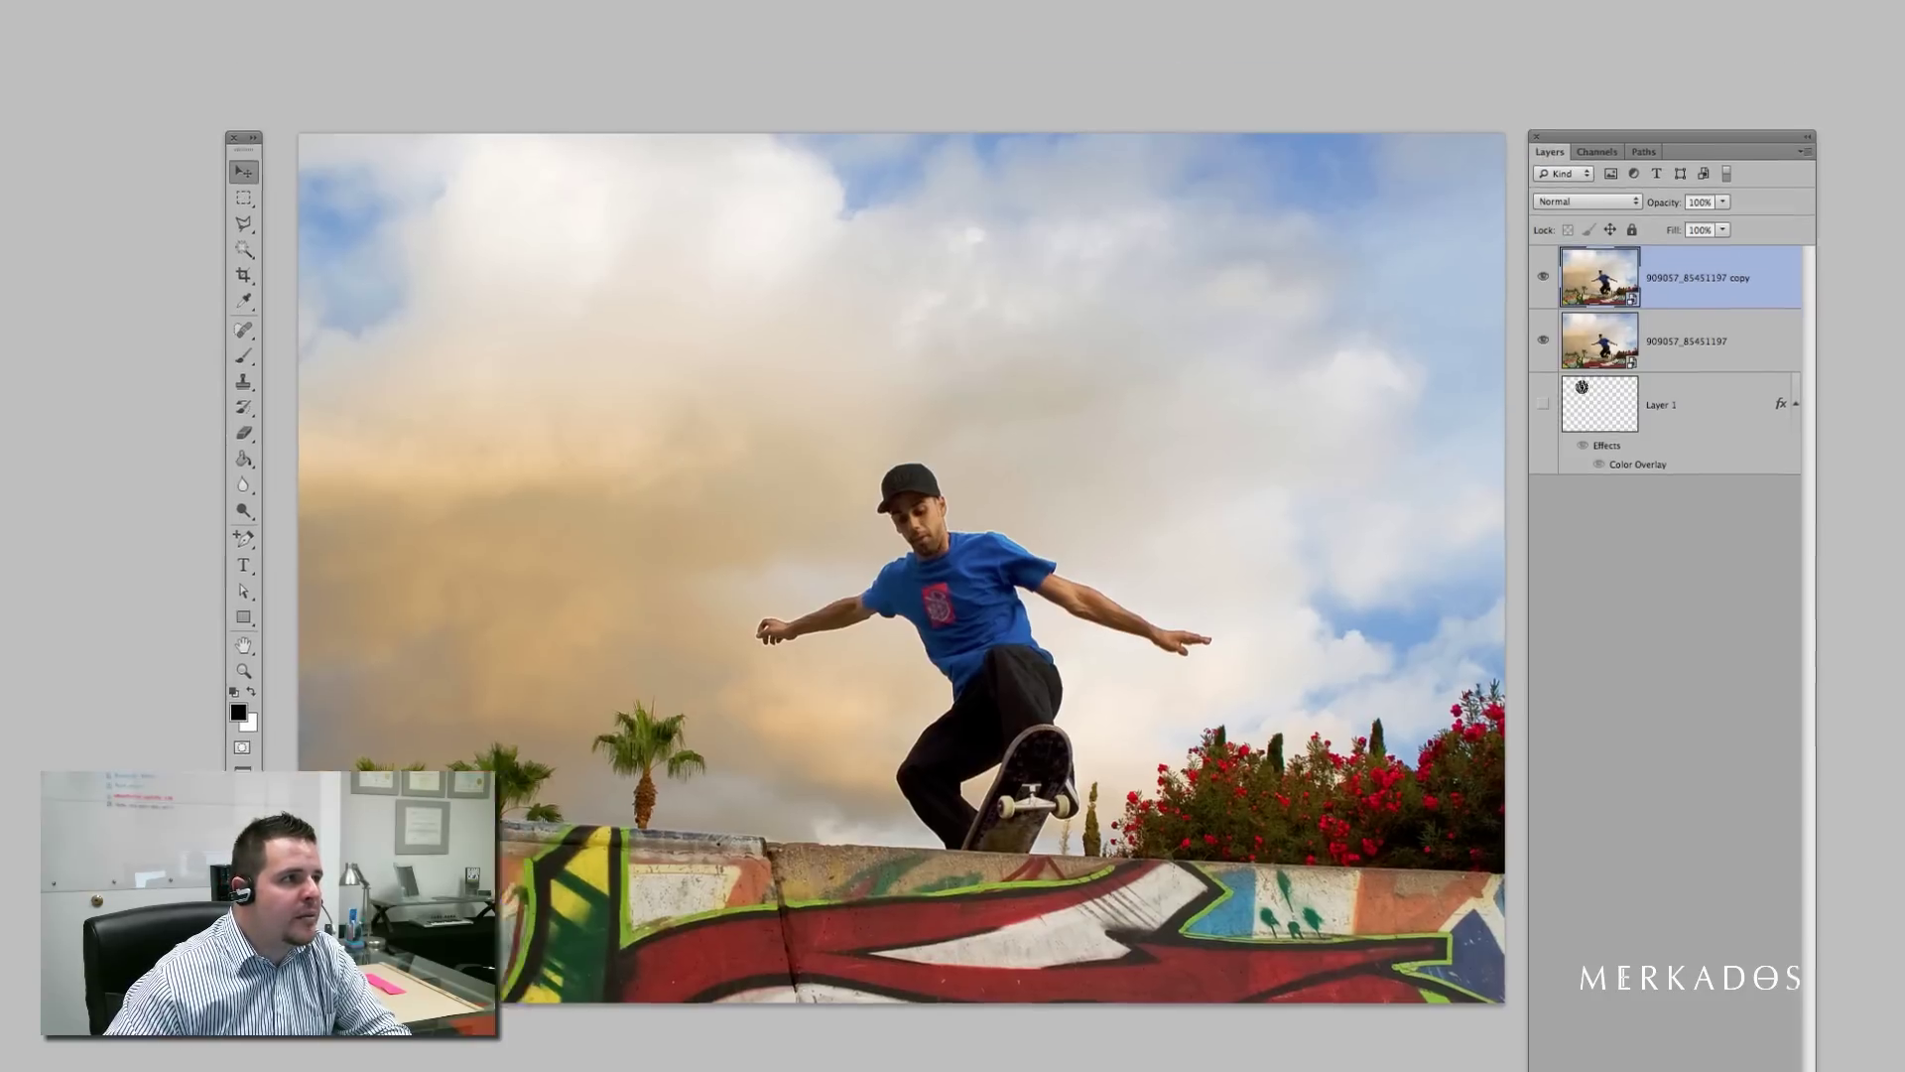
click(174, 12)
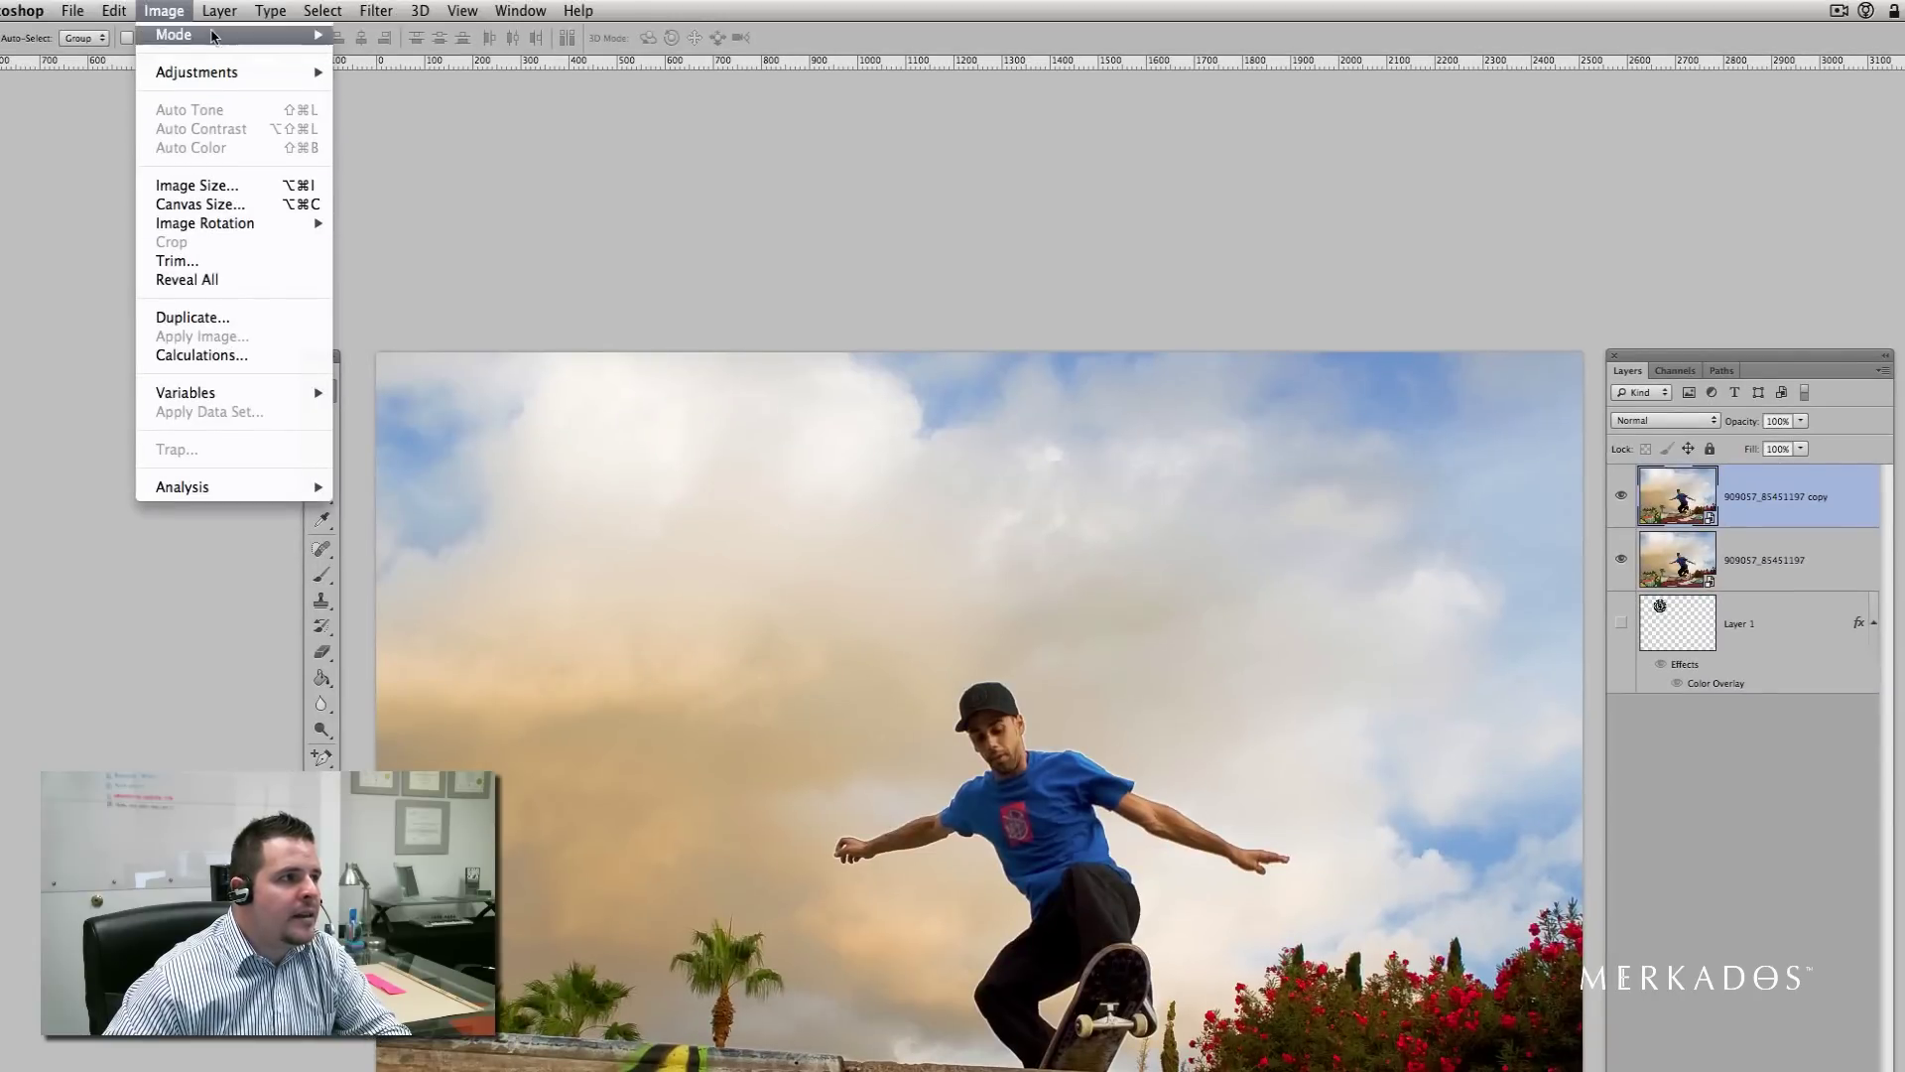
mouse_move(216, 10)
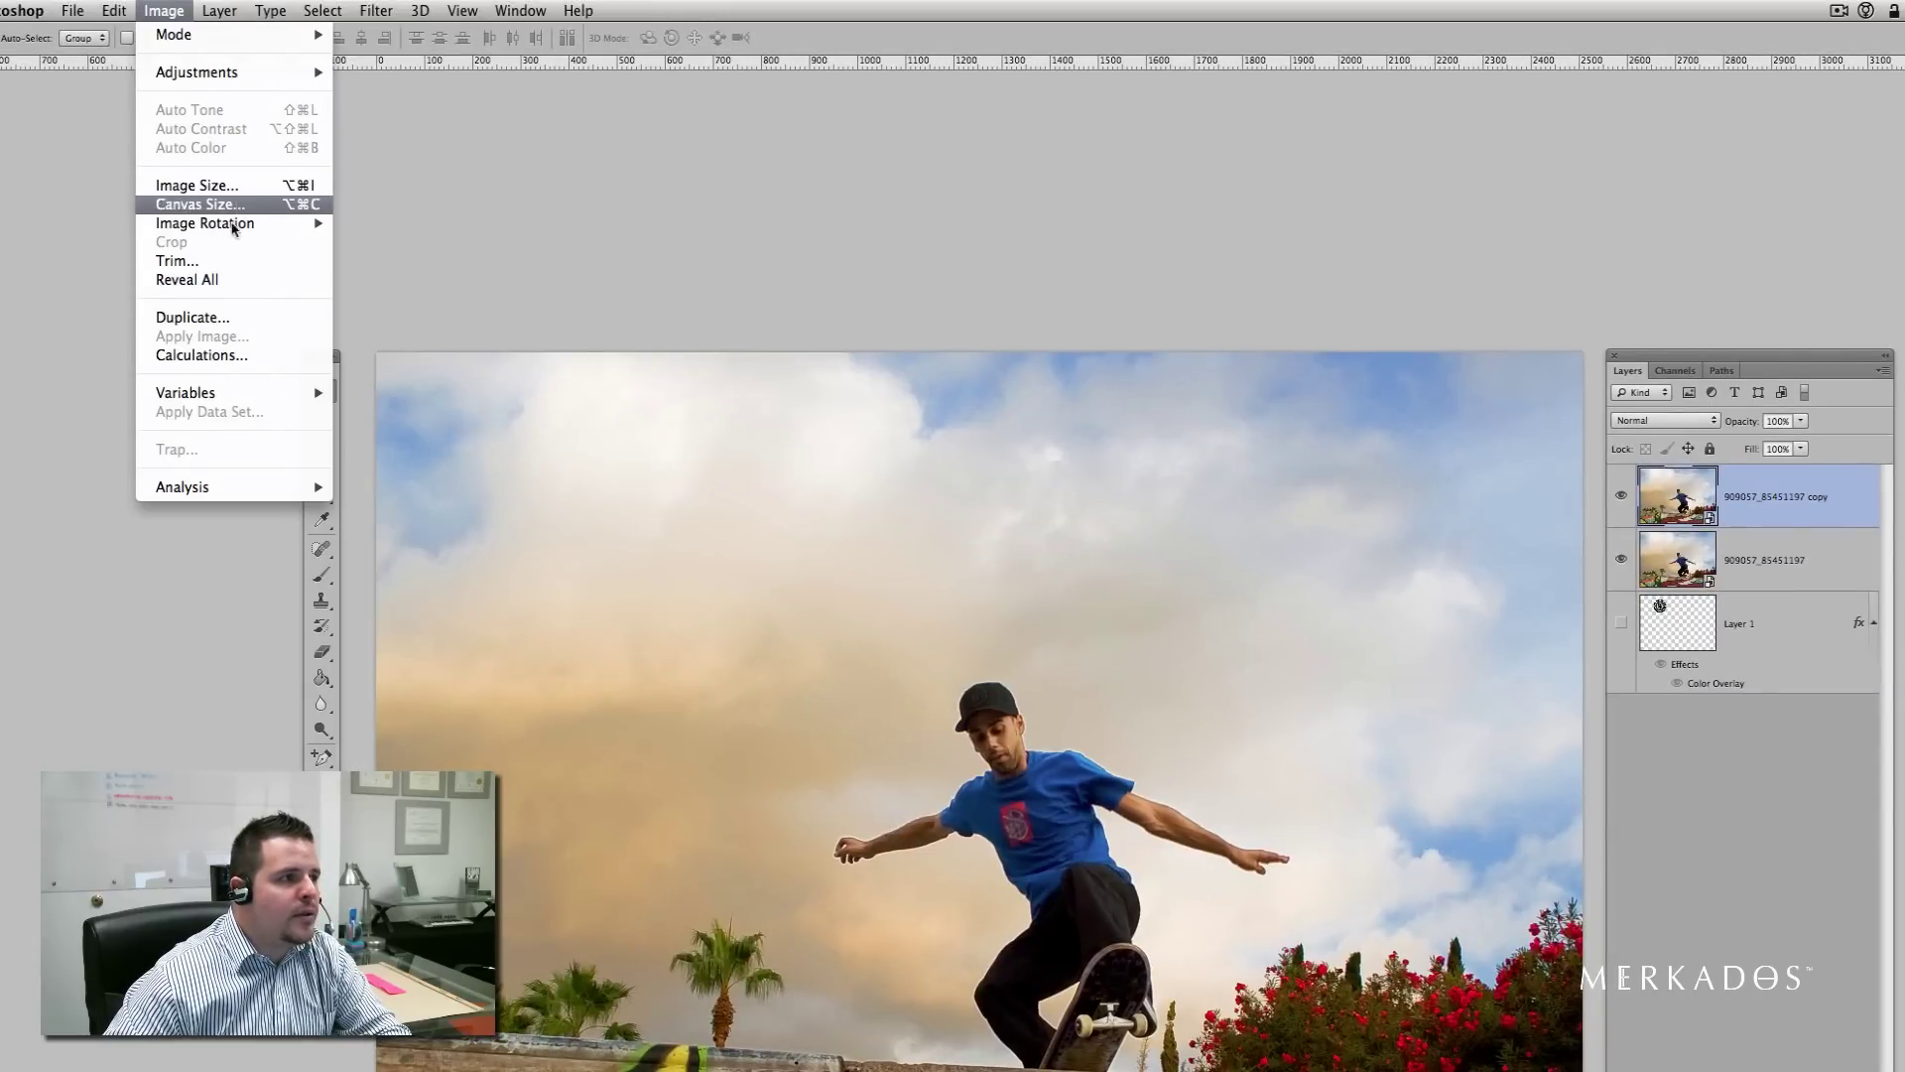
click(1745, 503)
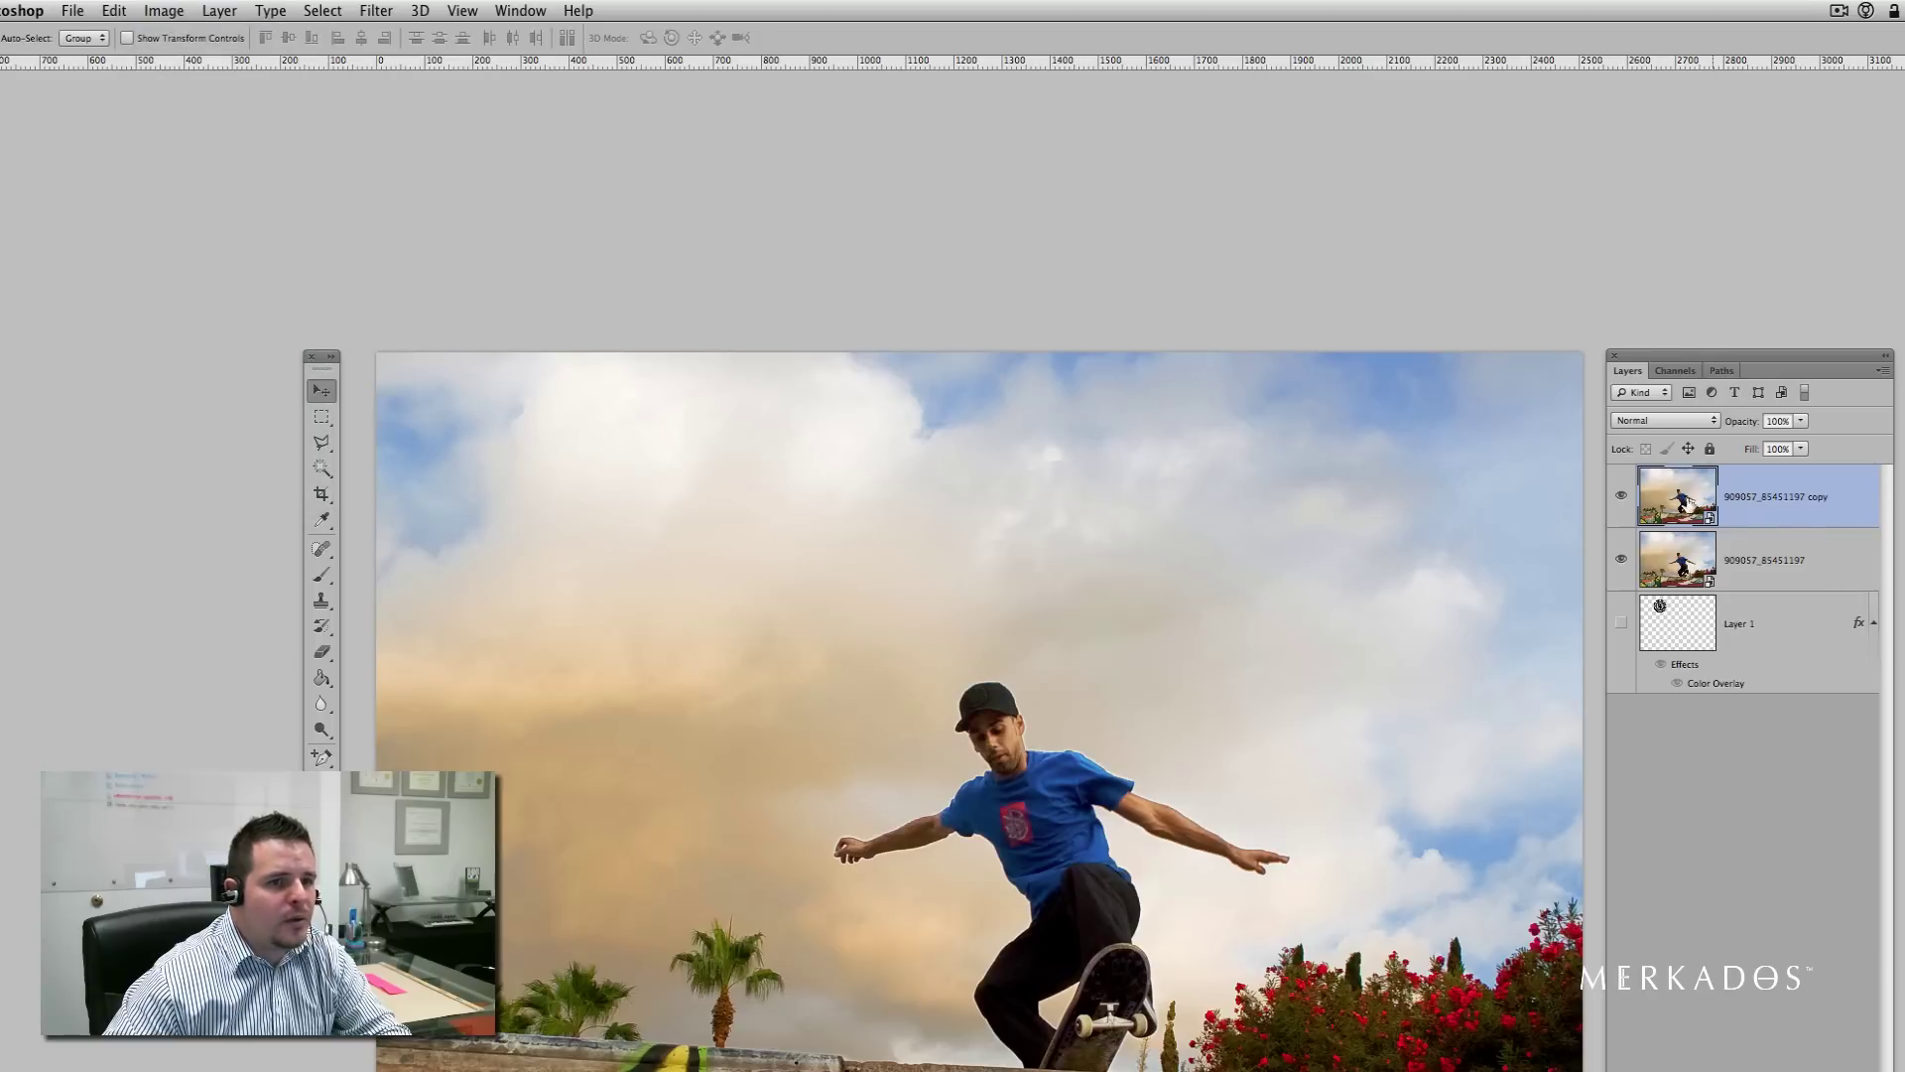
Step: Rasterize the duplicated skateboarder photo layer
right_click(1710, 509)
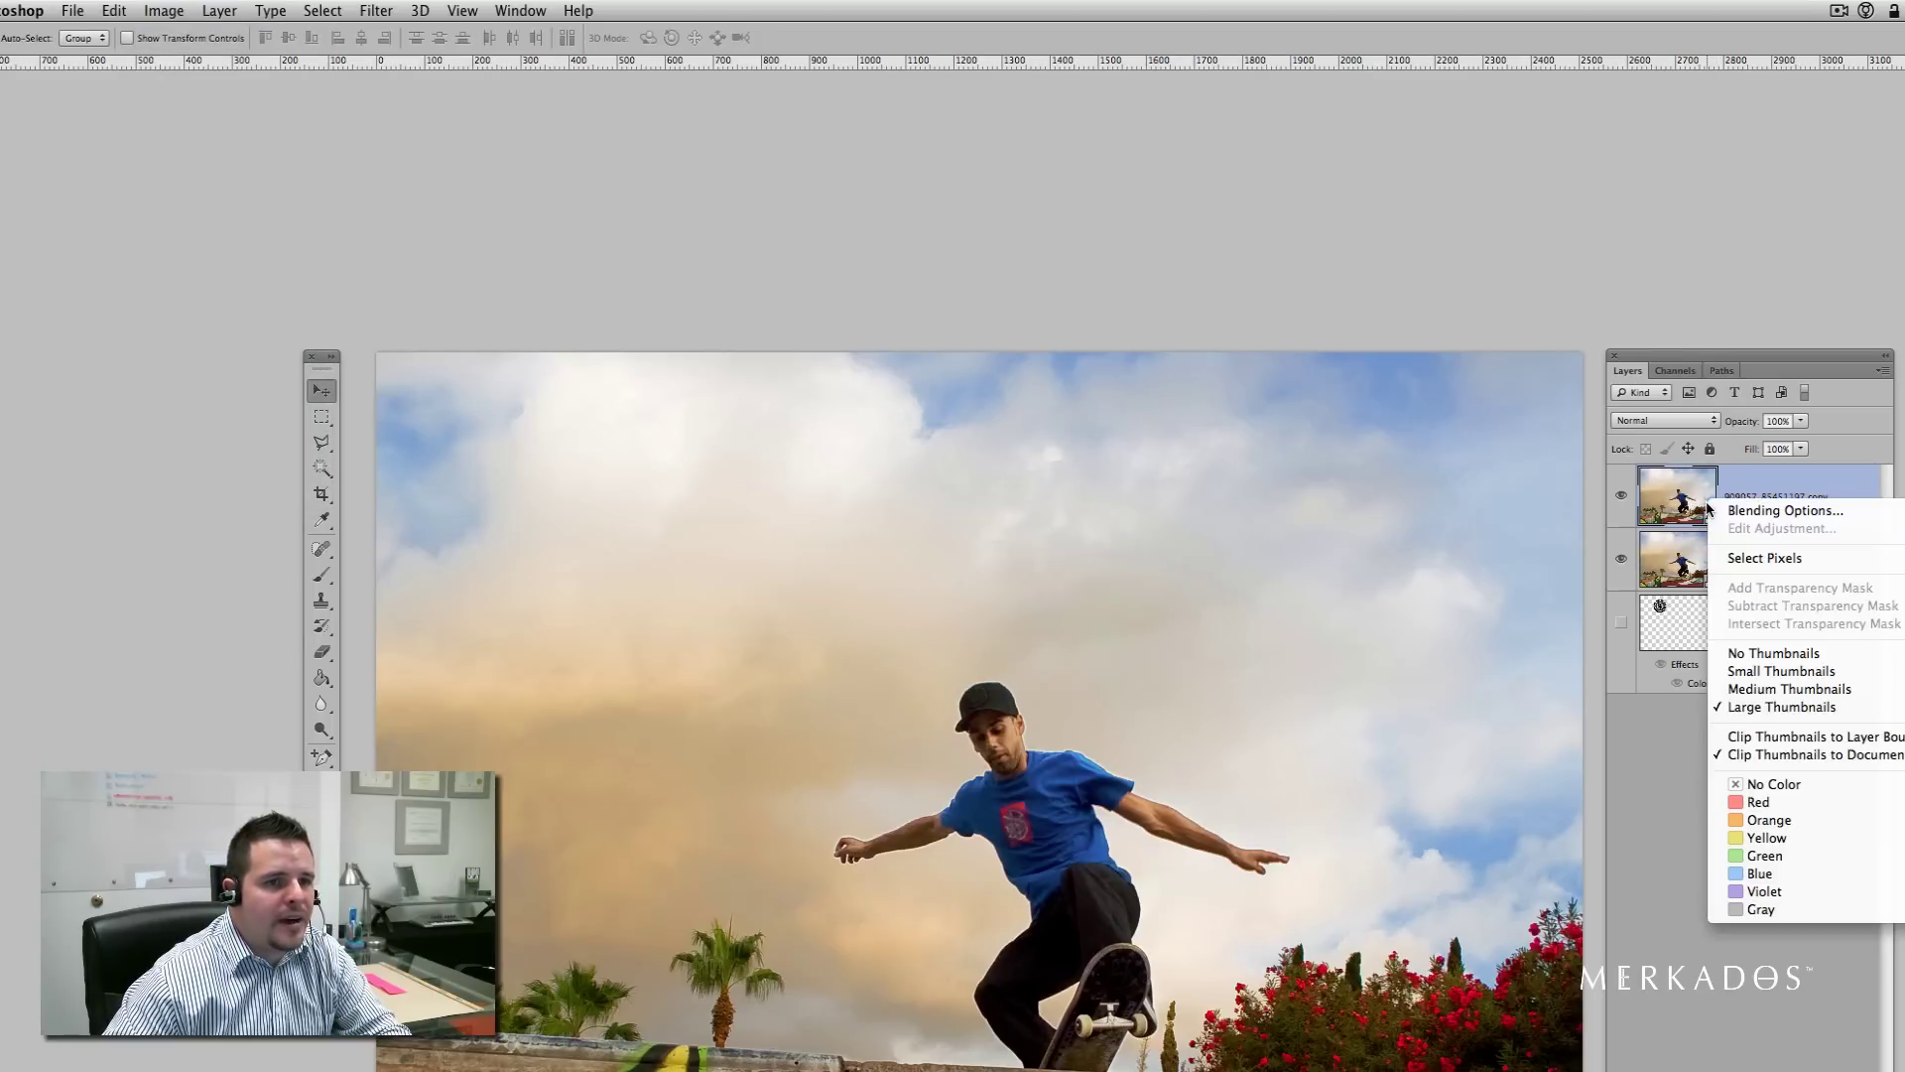
key(Escape)
right_click(1751, 498)
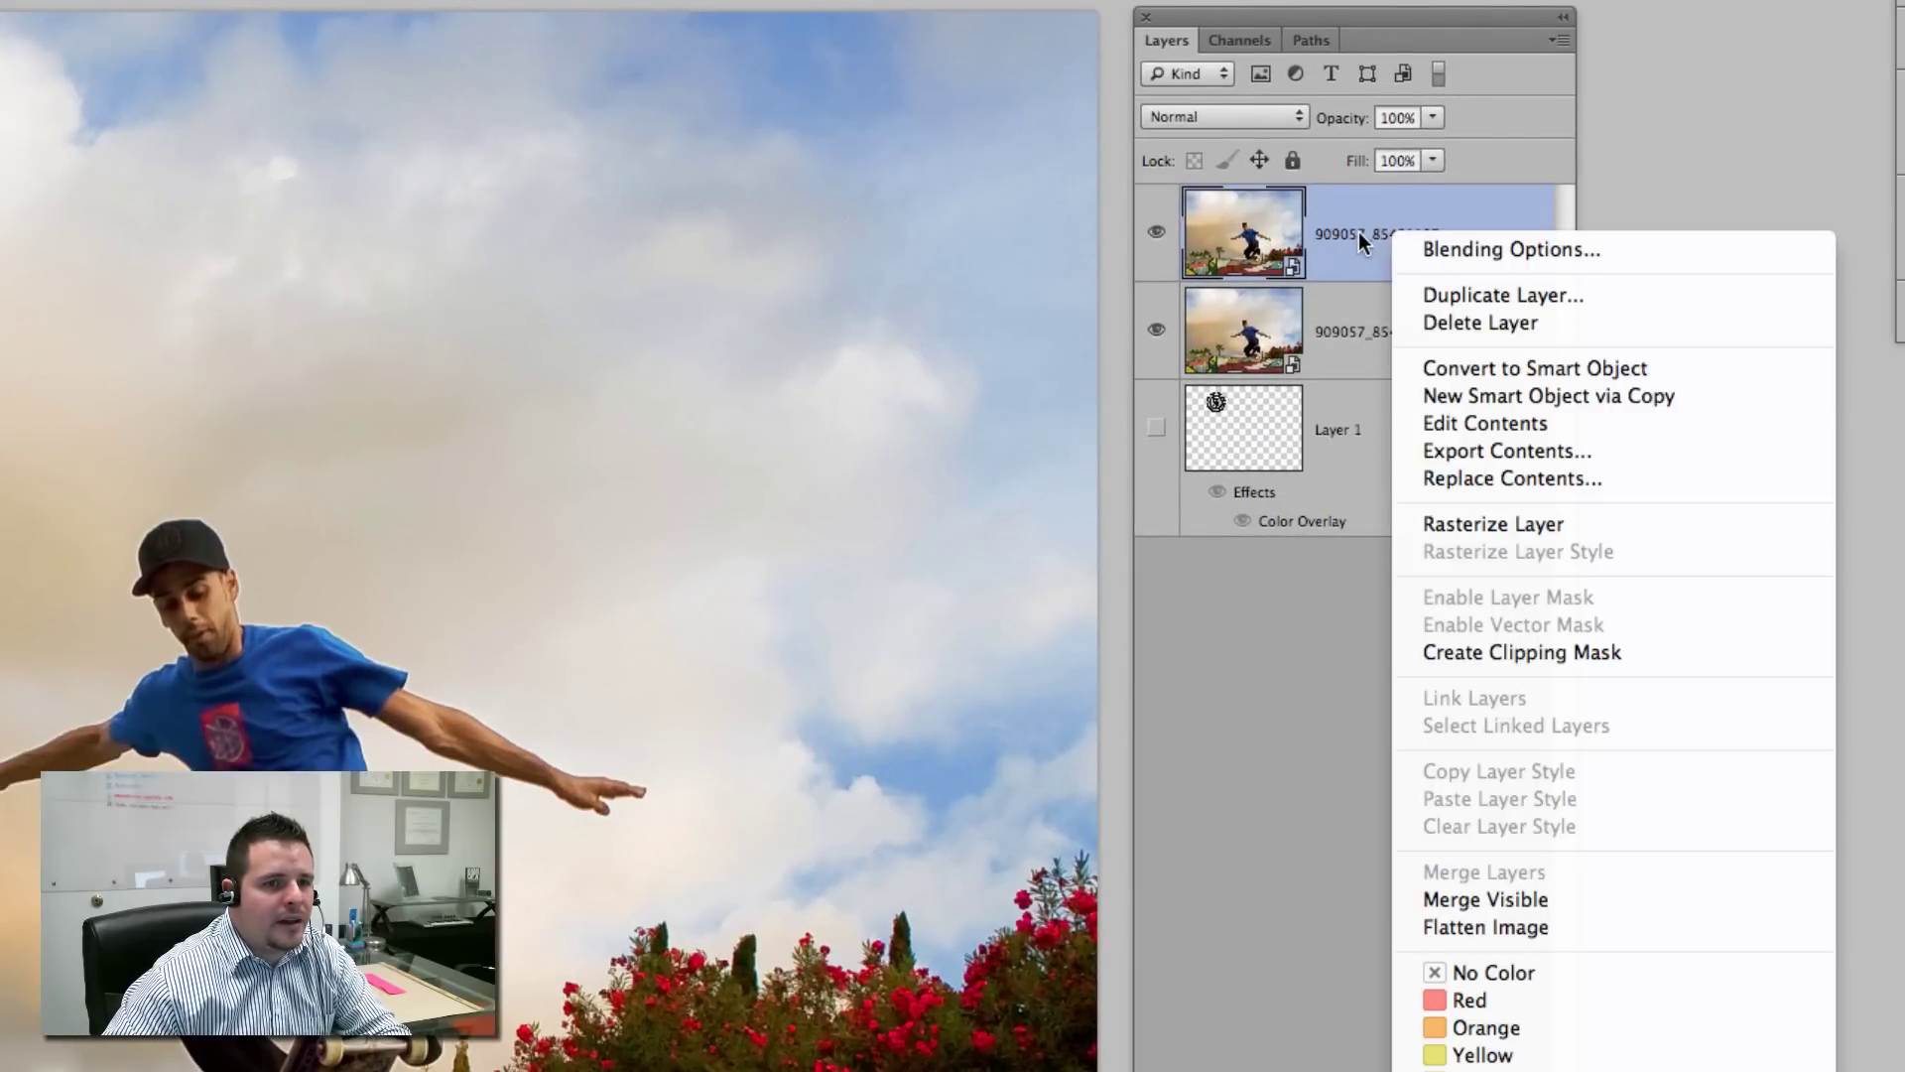
click(1515, 525)
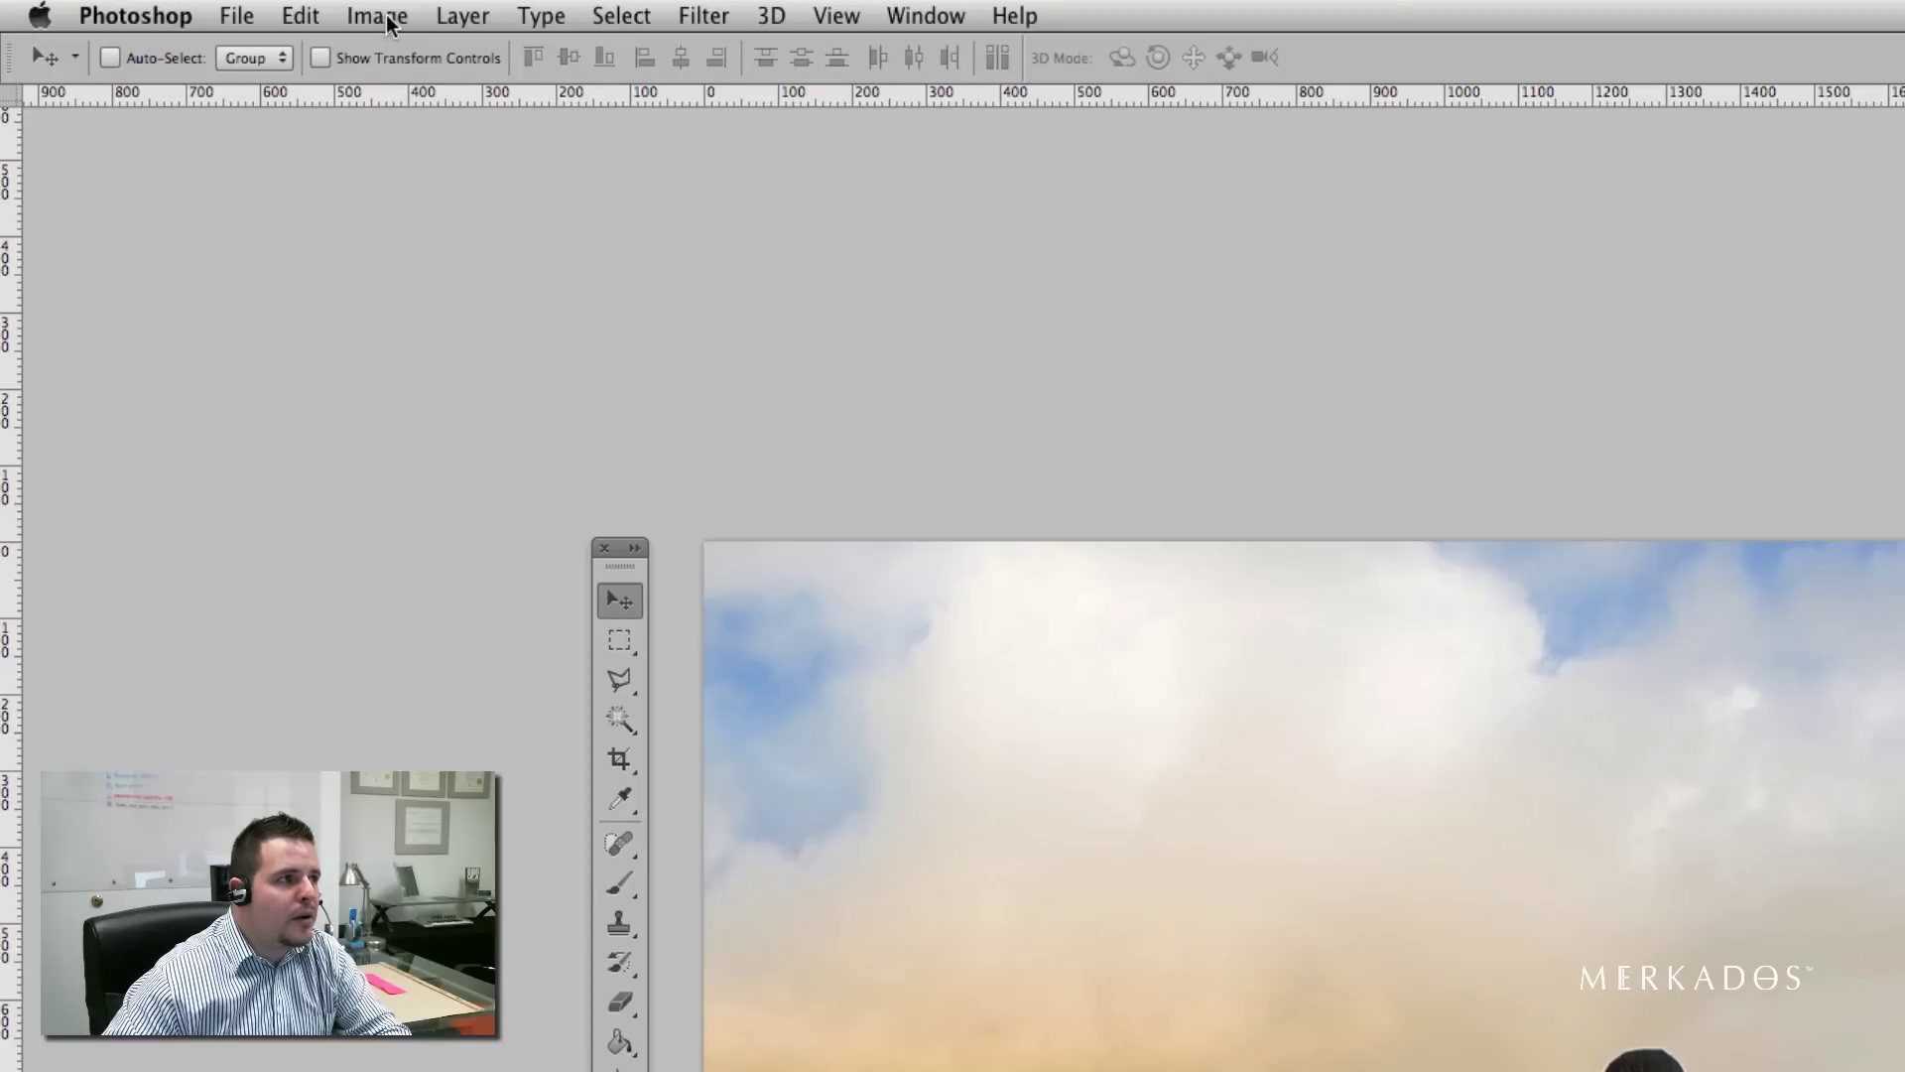
Step: Use Apply Image on the rasterized copy with the merged layer's Red channel, Normal blending and 100% opacity
click(389, 22)
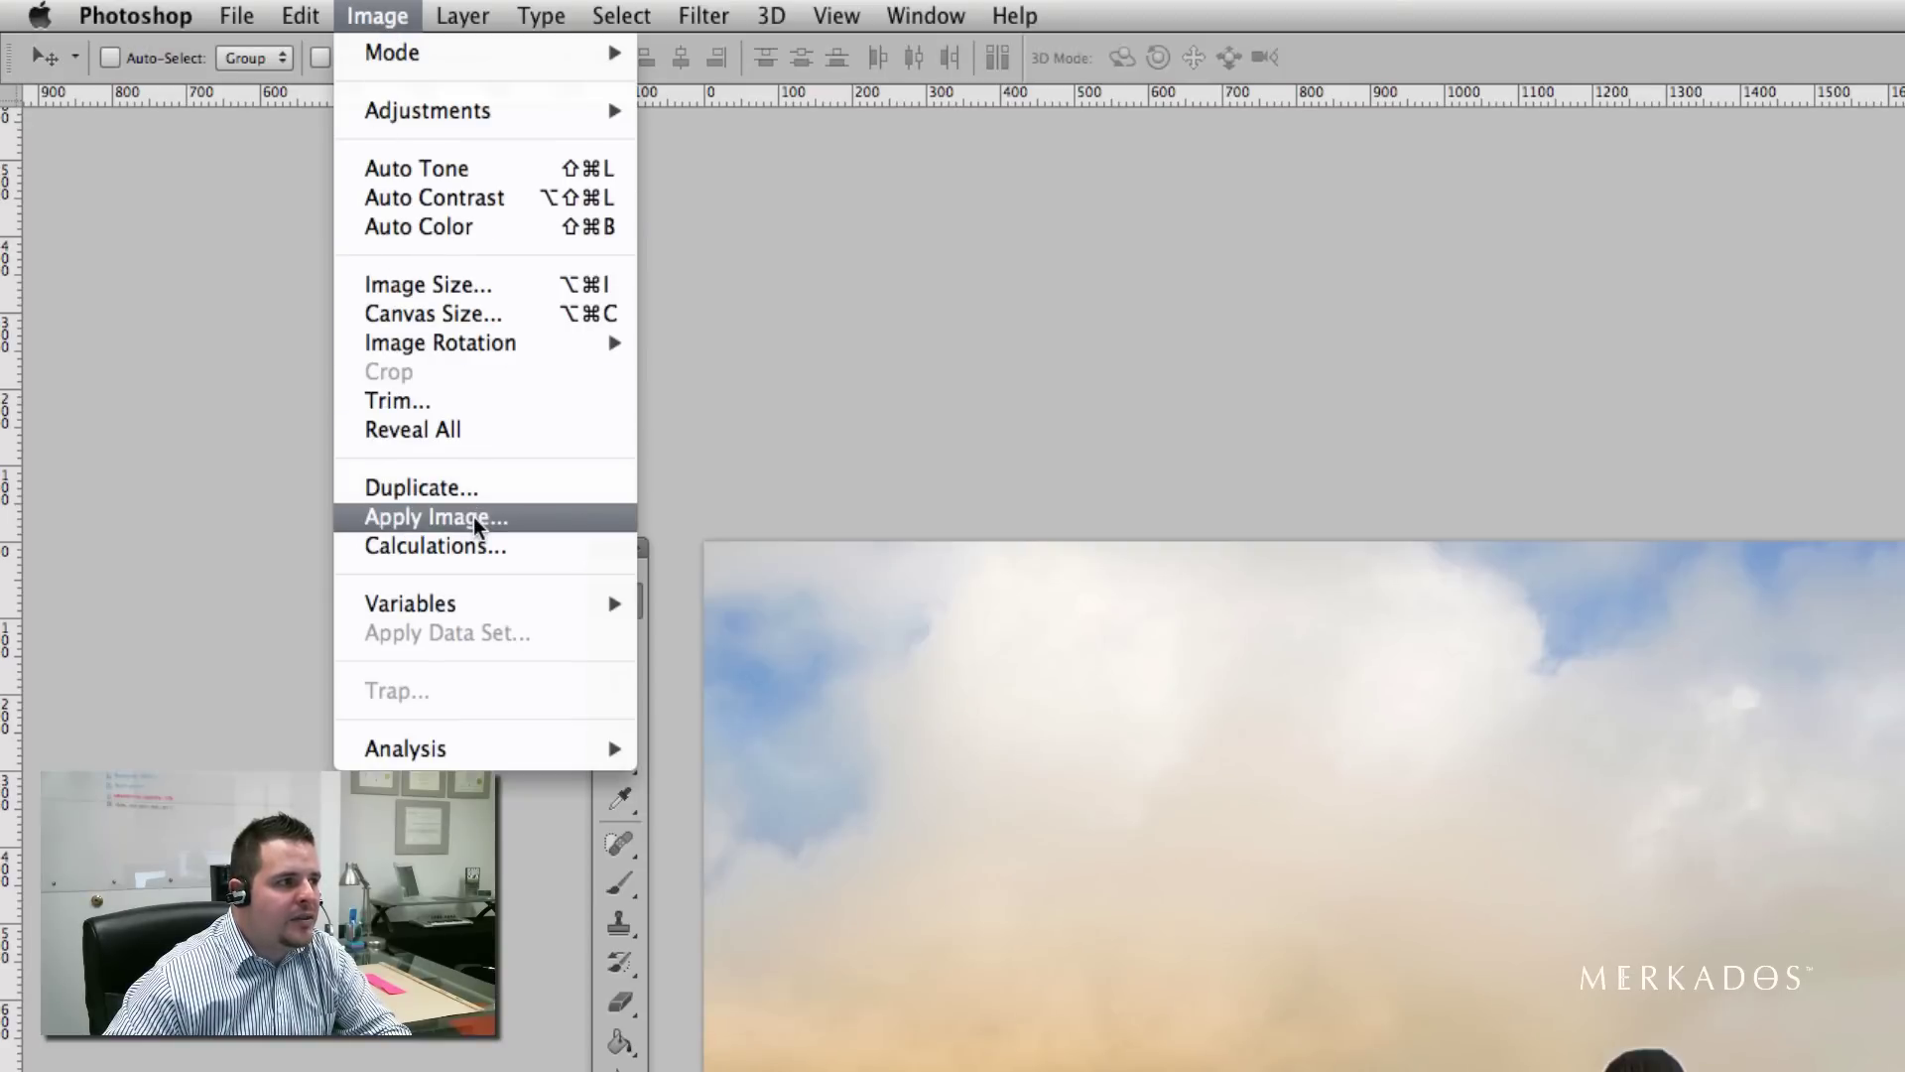
click(474, 516)
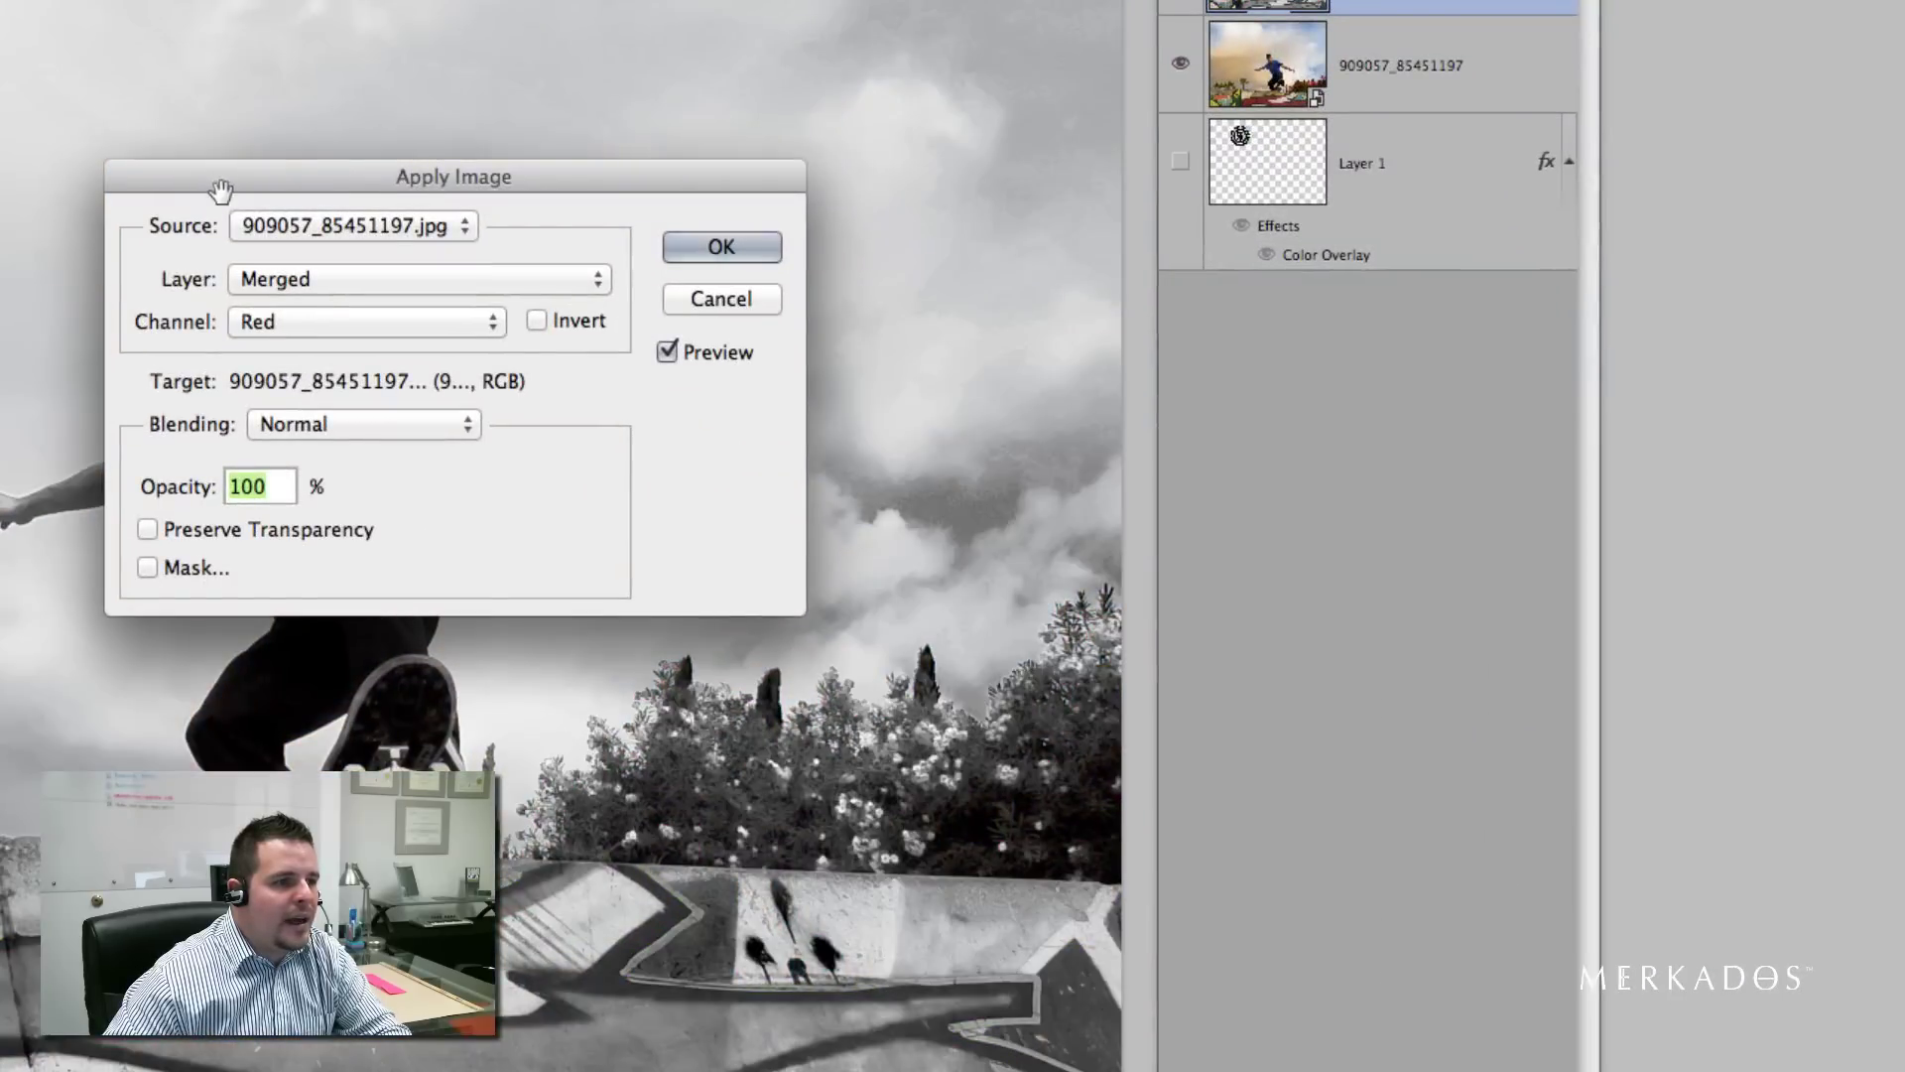
drag(220, 189, 1290, 53)
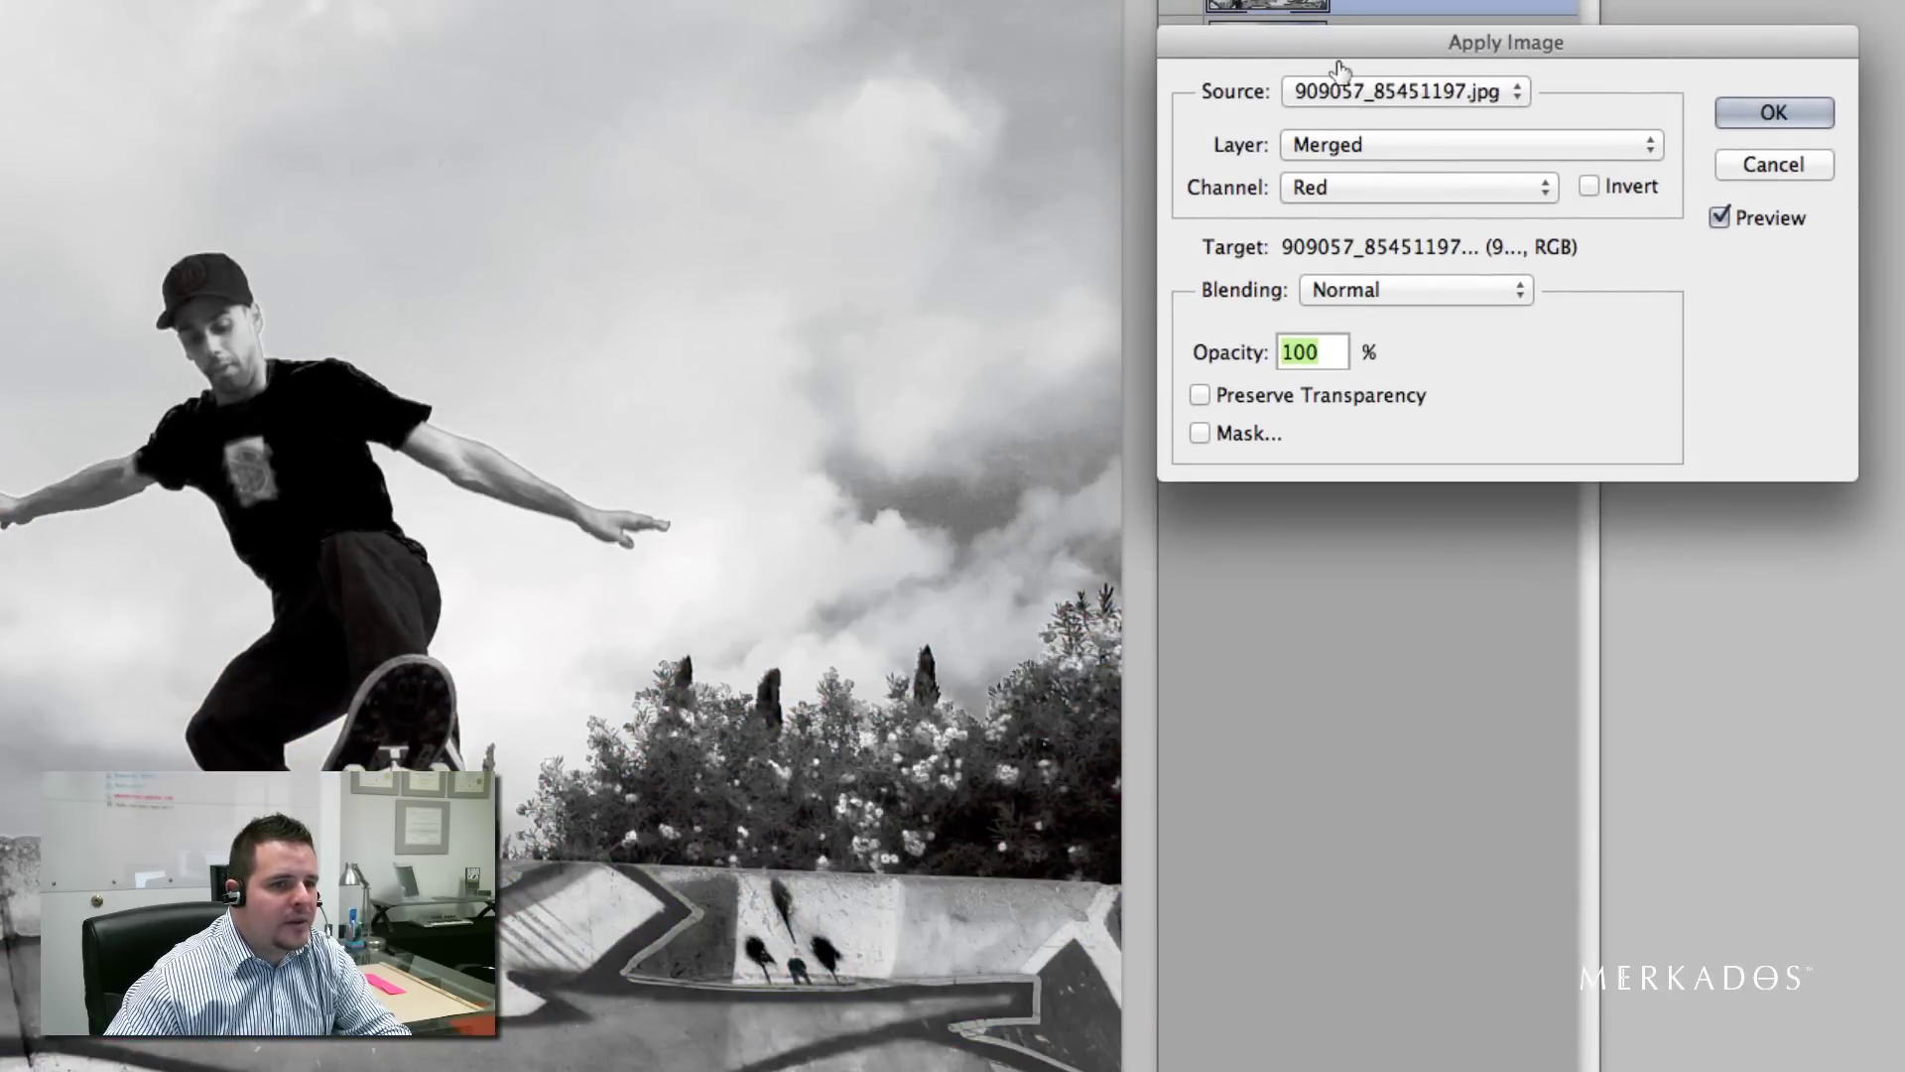
click(1369, 184)
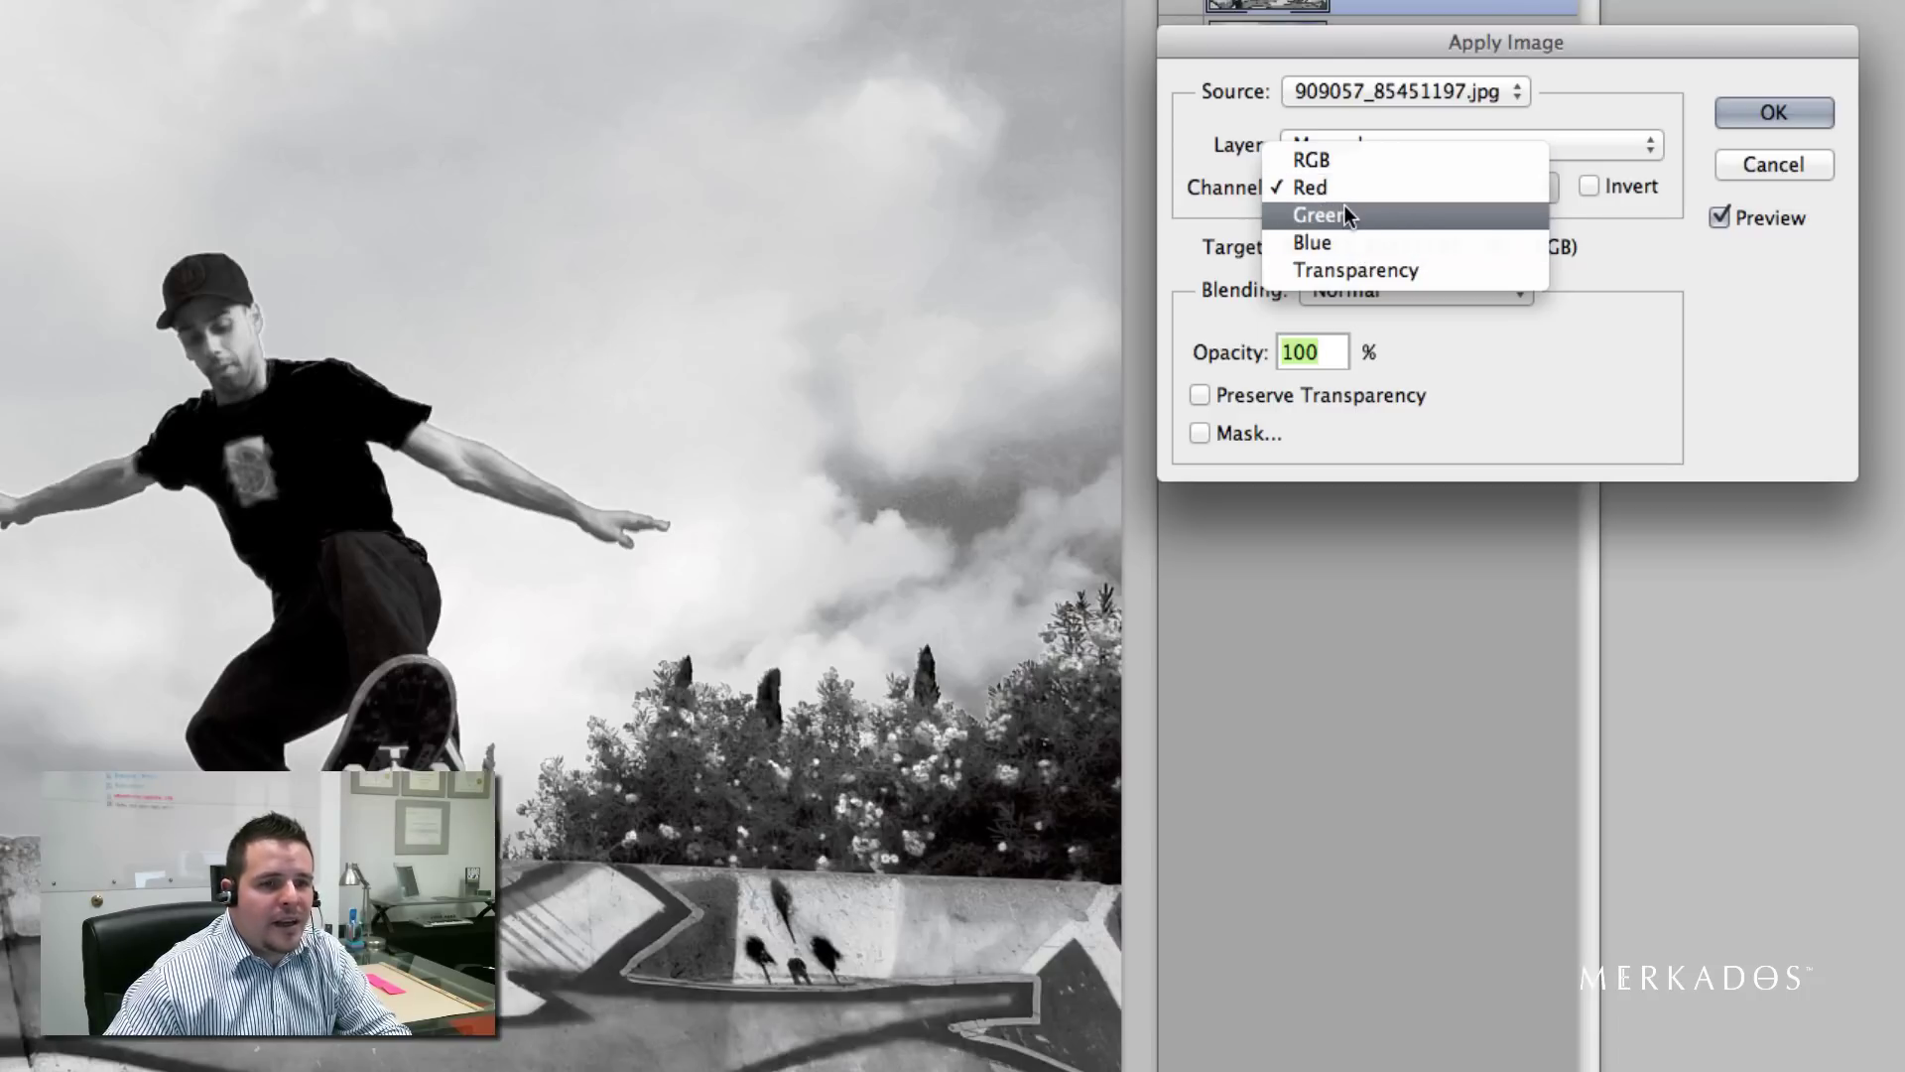
click(1574, 99)
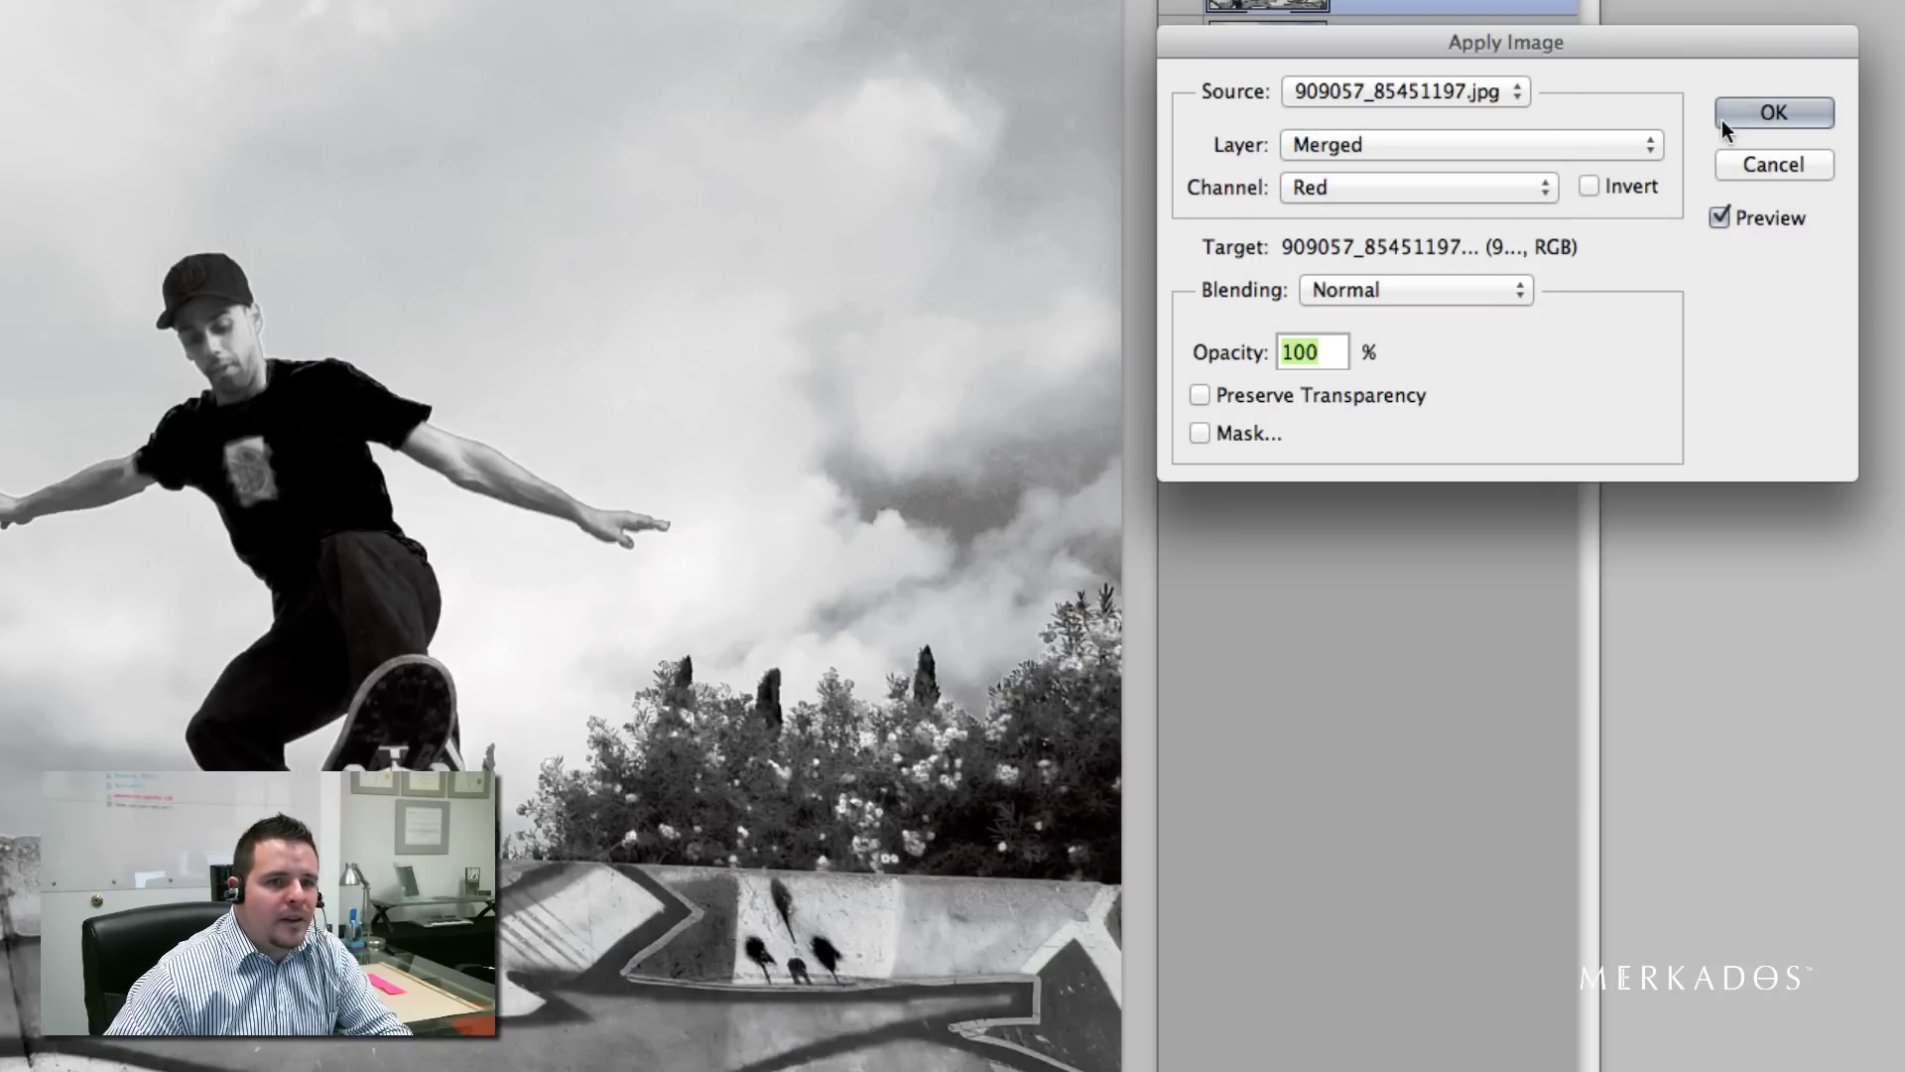
click(1749, 114)
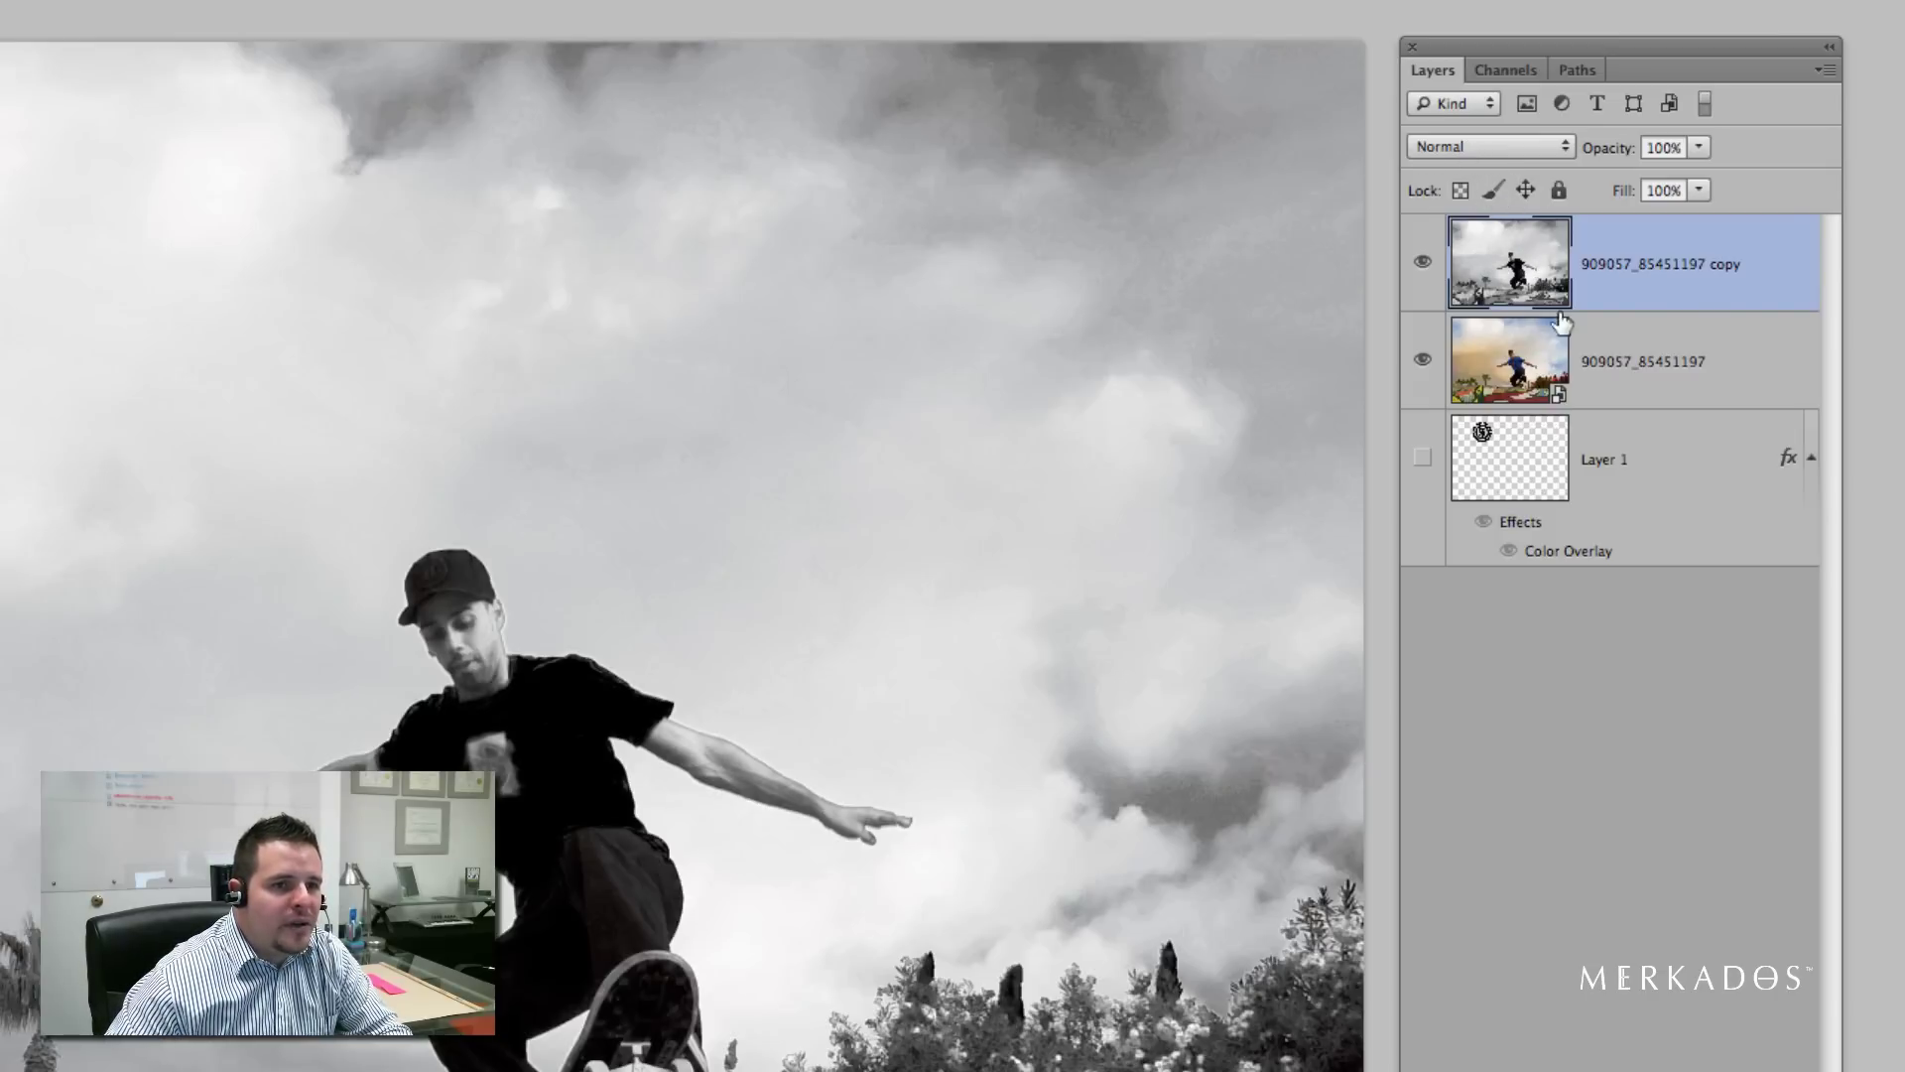
Step: Set the black-and-white copy's blend mode to Luminosity and hide the color photo layer beneath it
click(1478, 151)
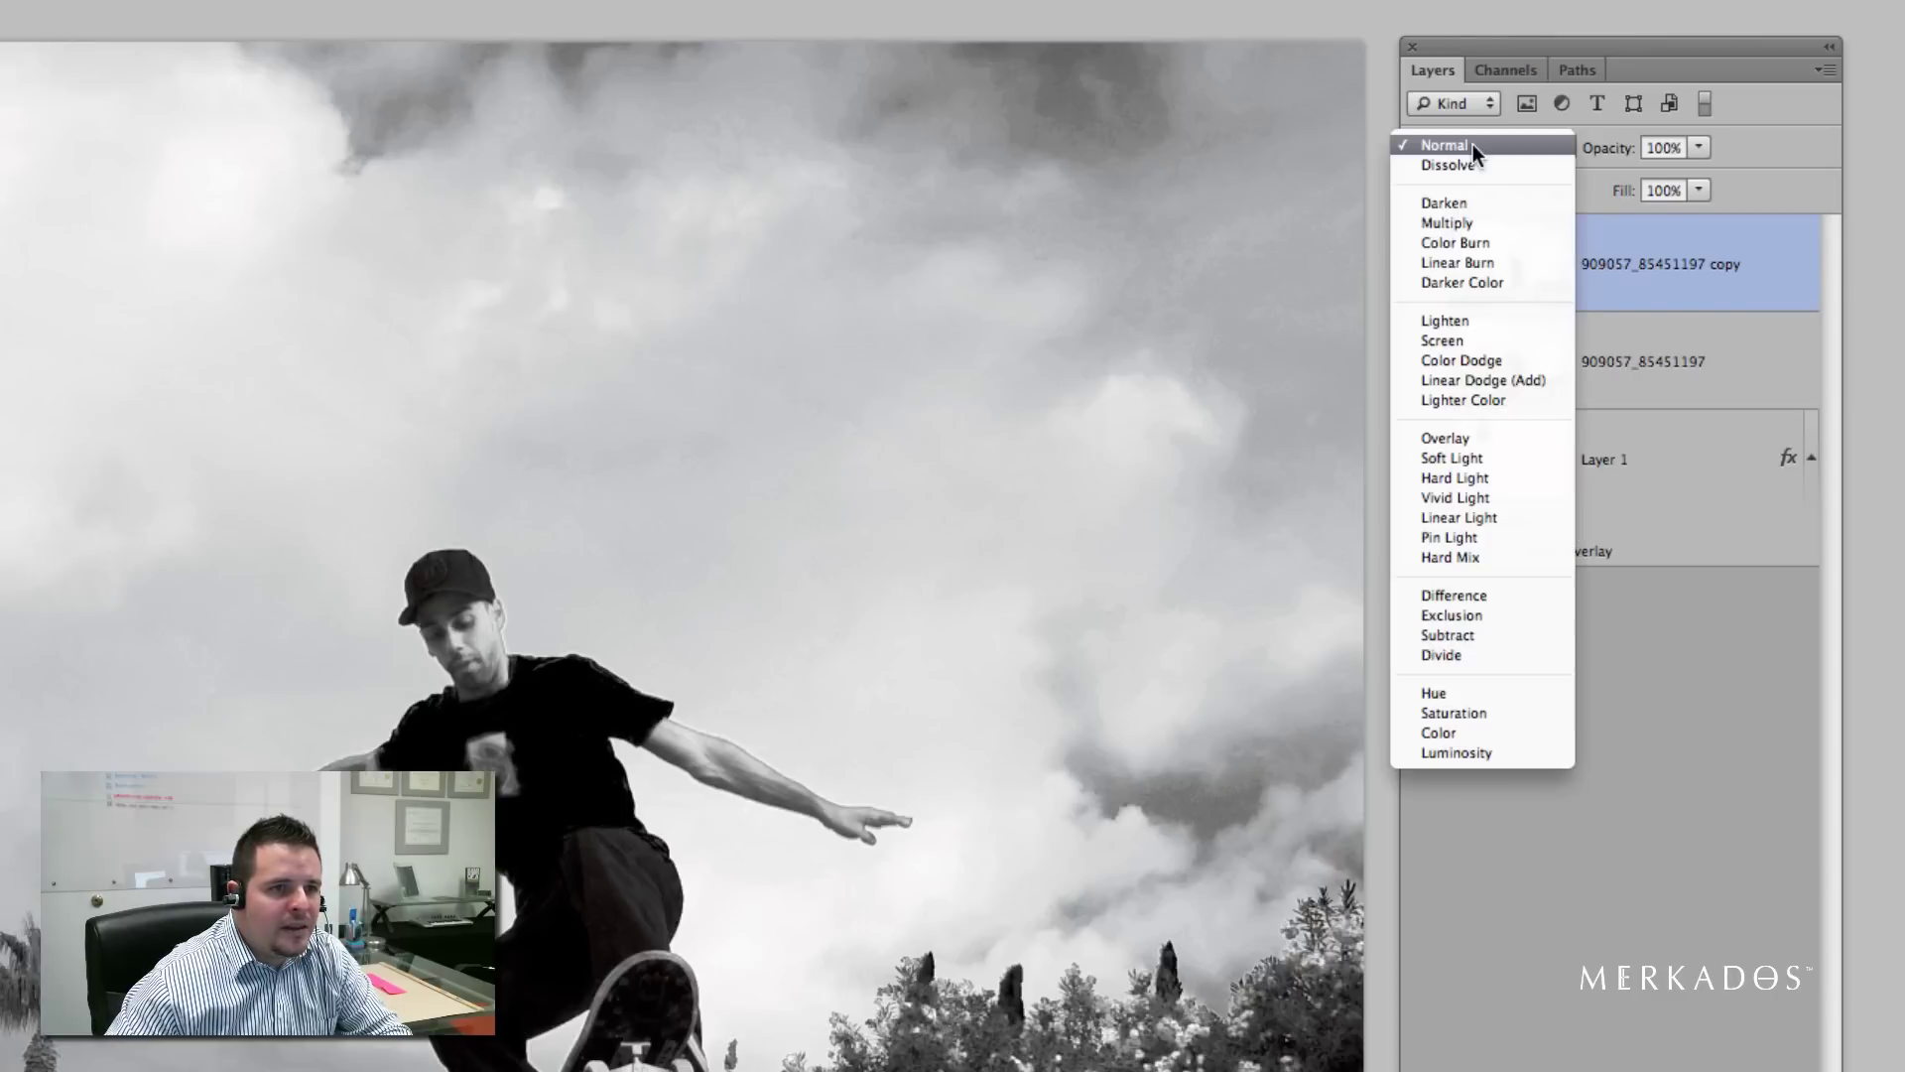
click(1478, 753)
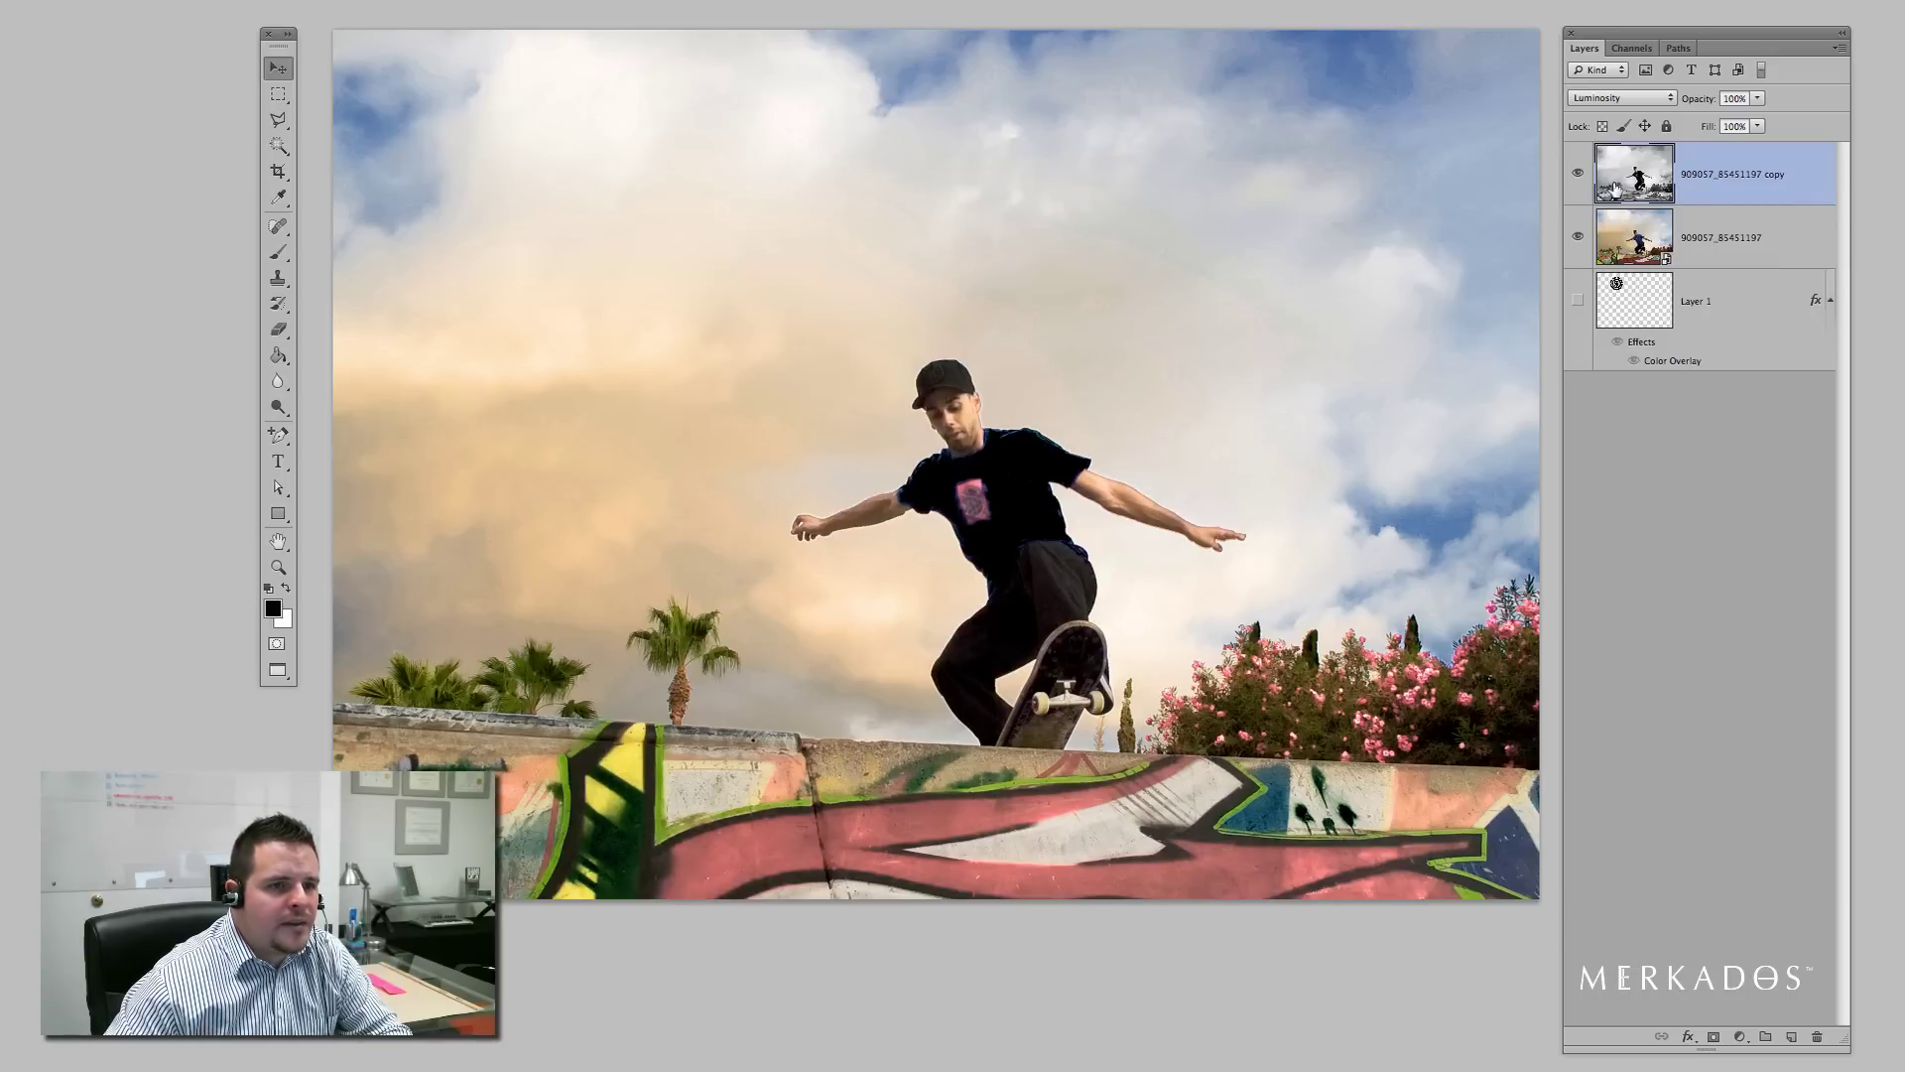
click(1578, 238)
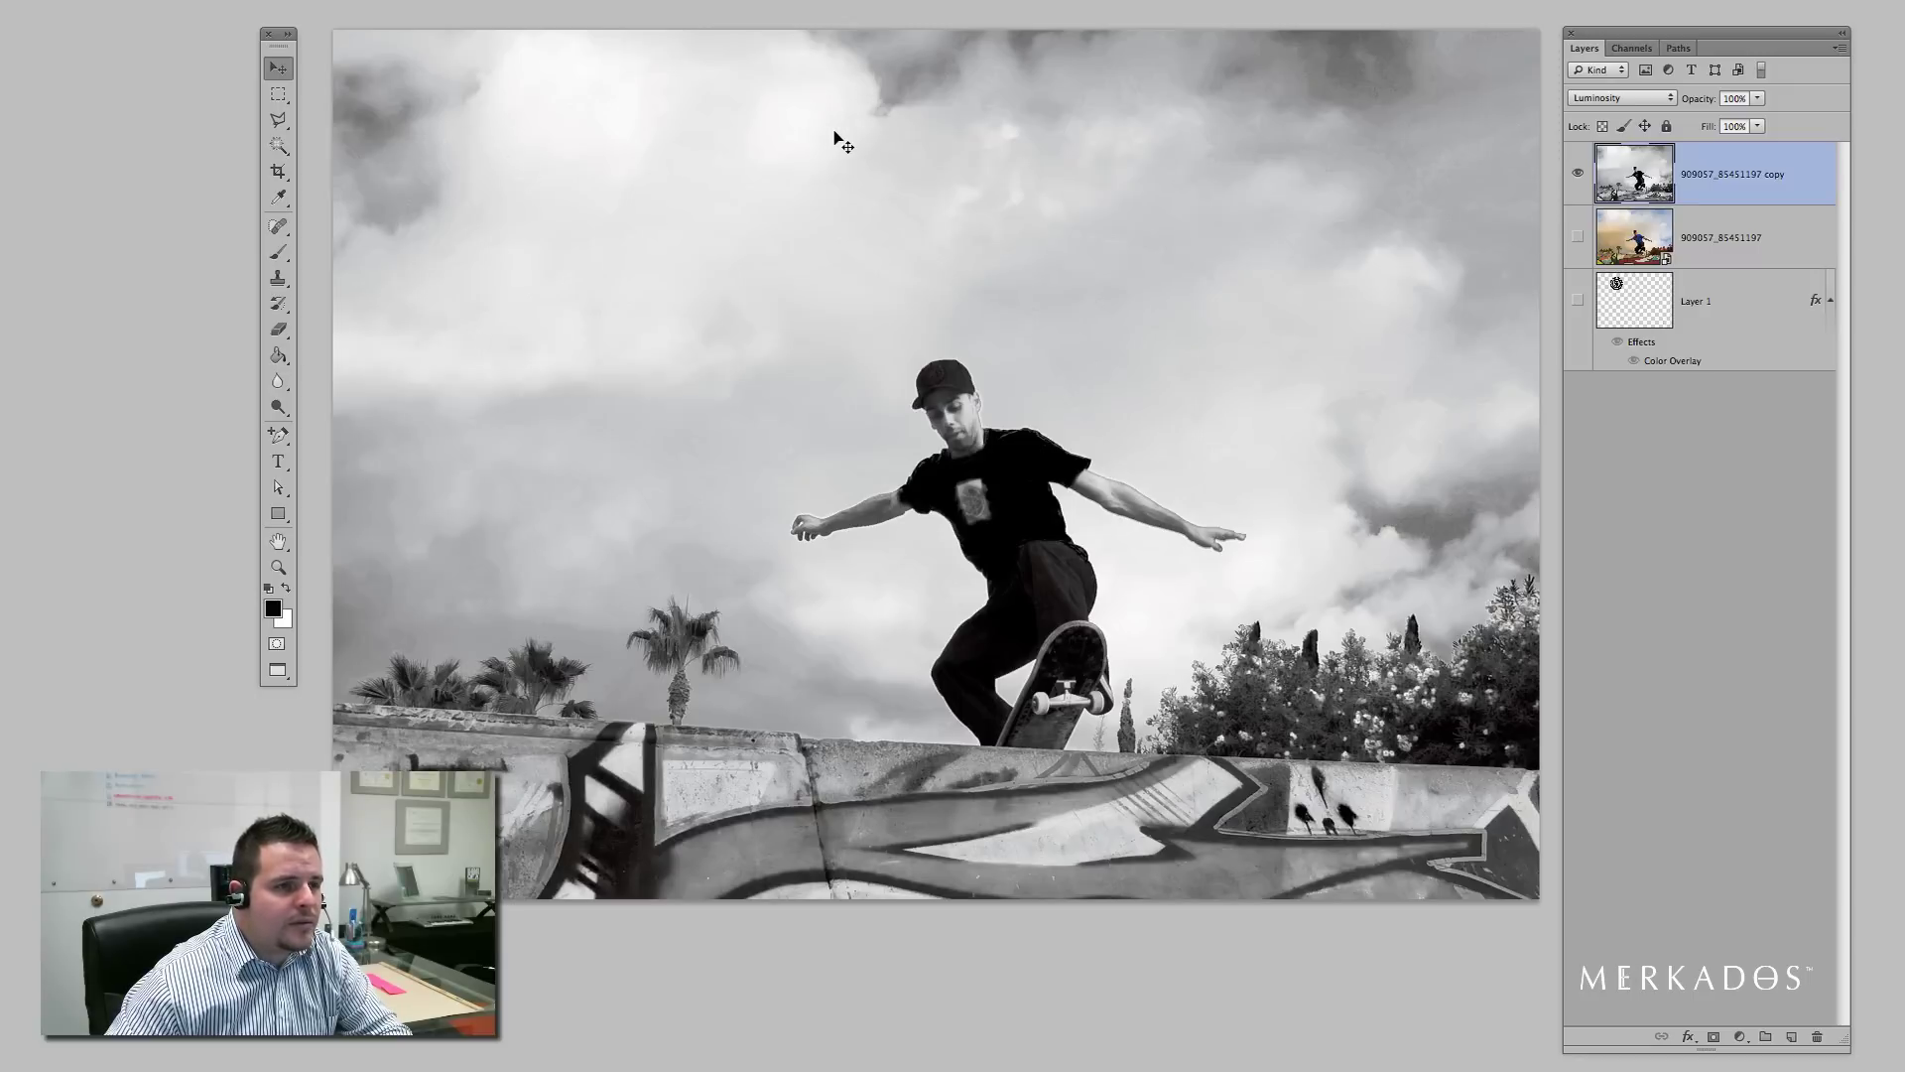
Step: Brighten the clouds above the bushes on the black-and-white copy with the Dodge tool
click(279, 407)
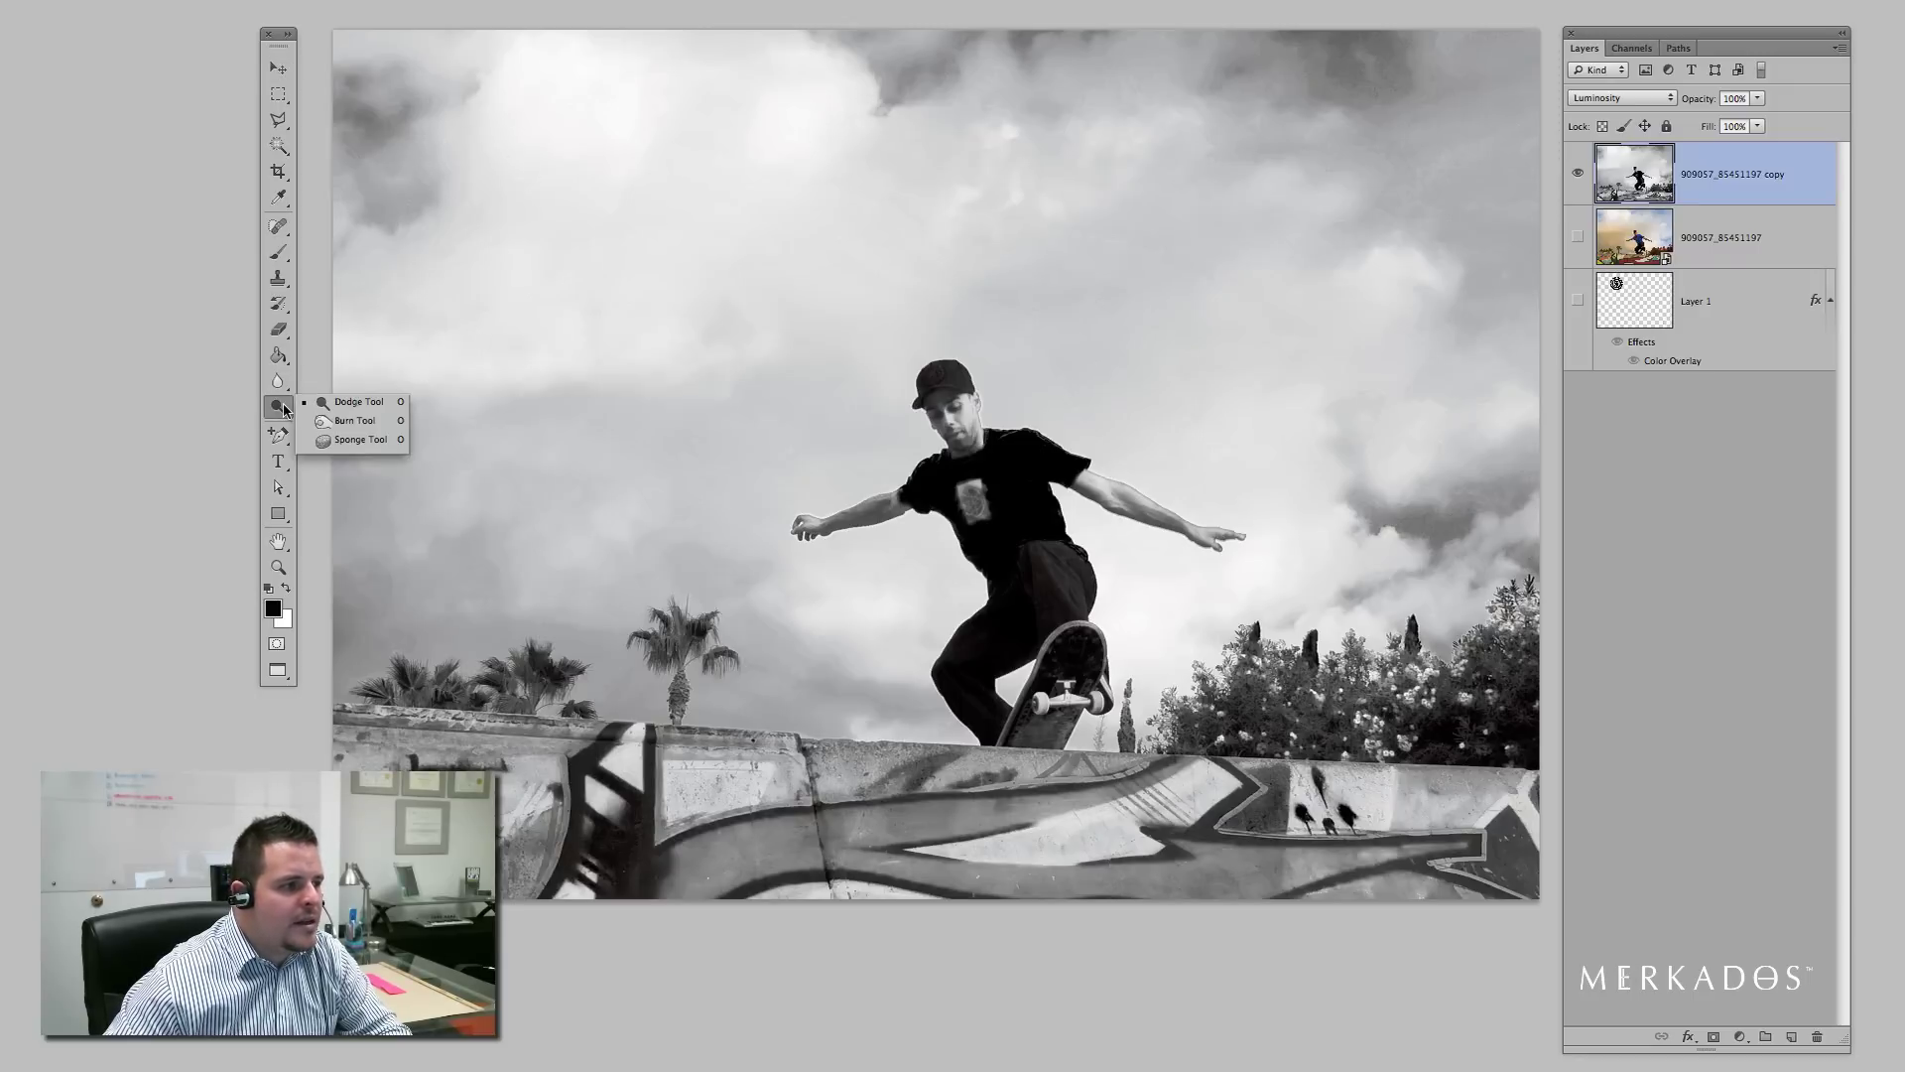
click(369, 407)
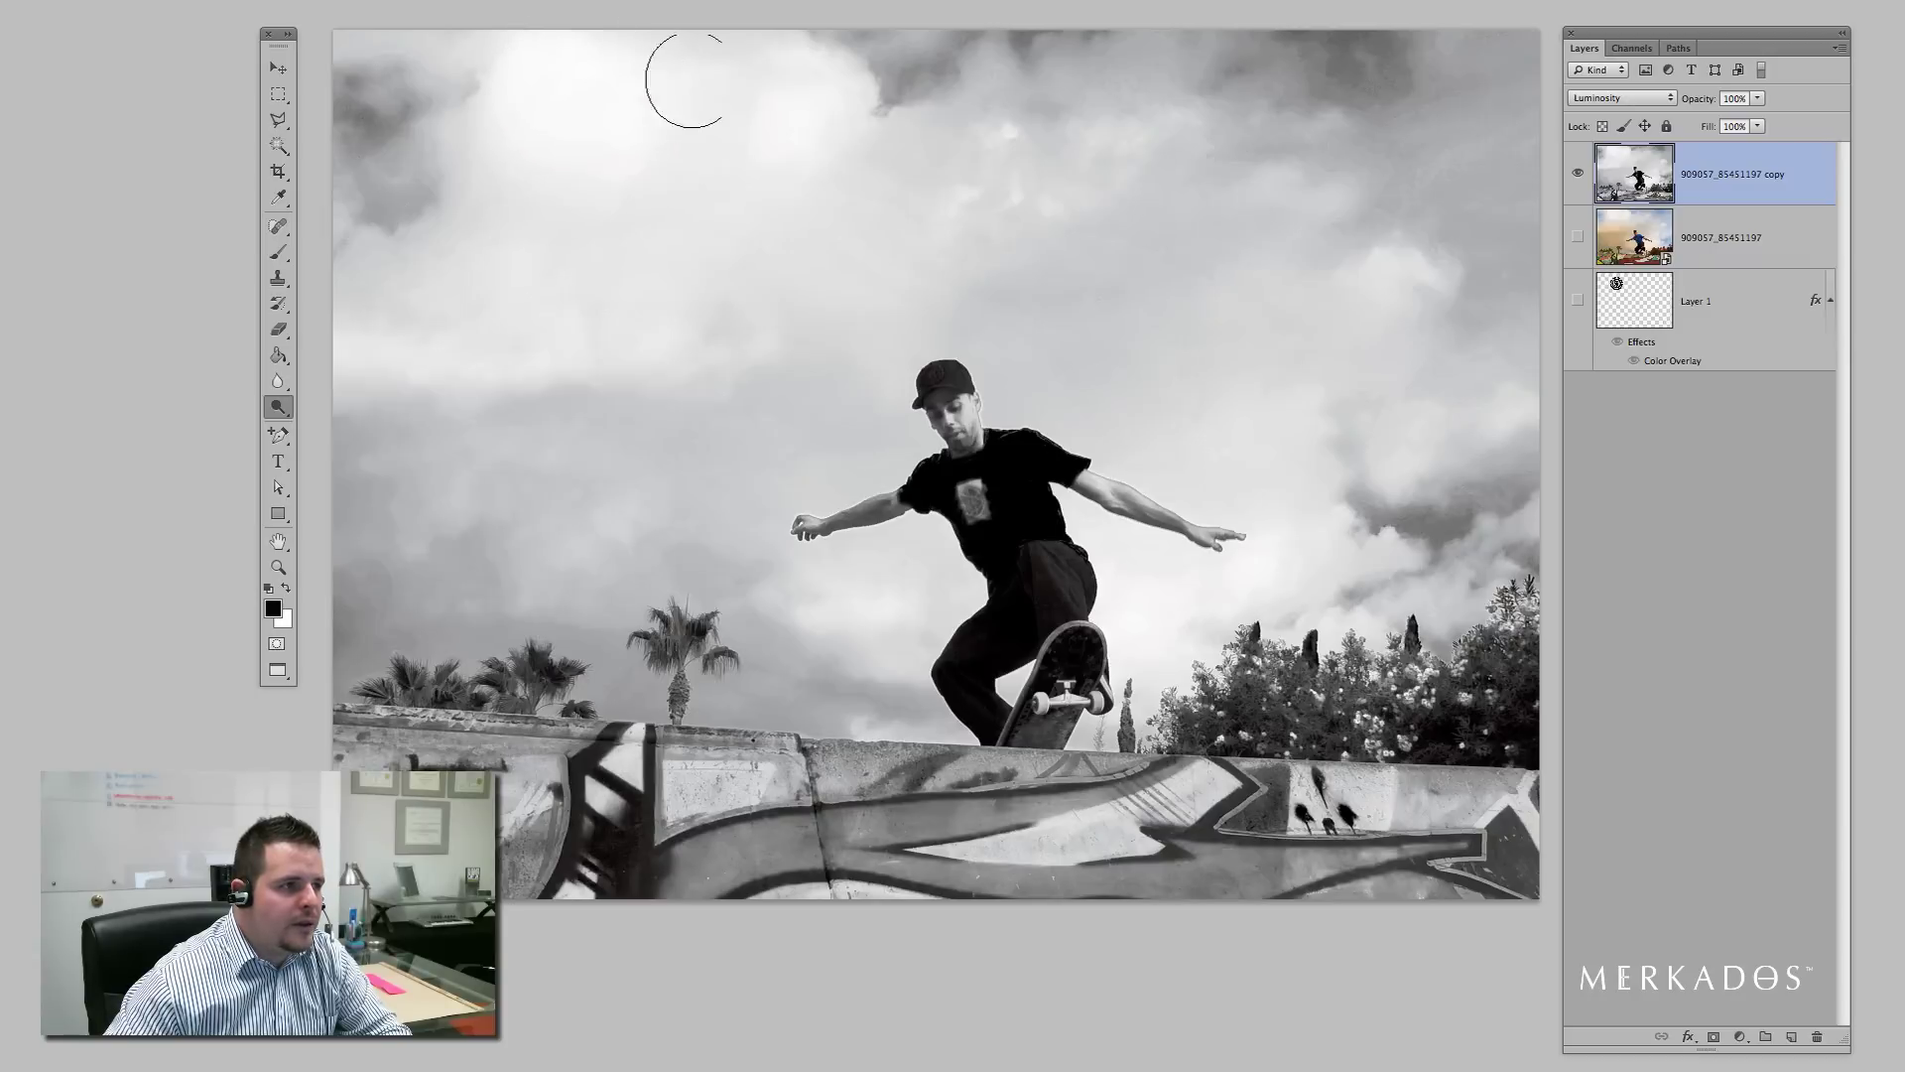
click(287, 414)
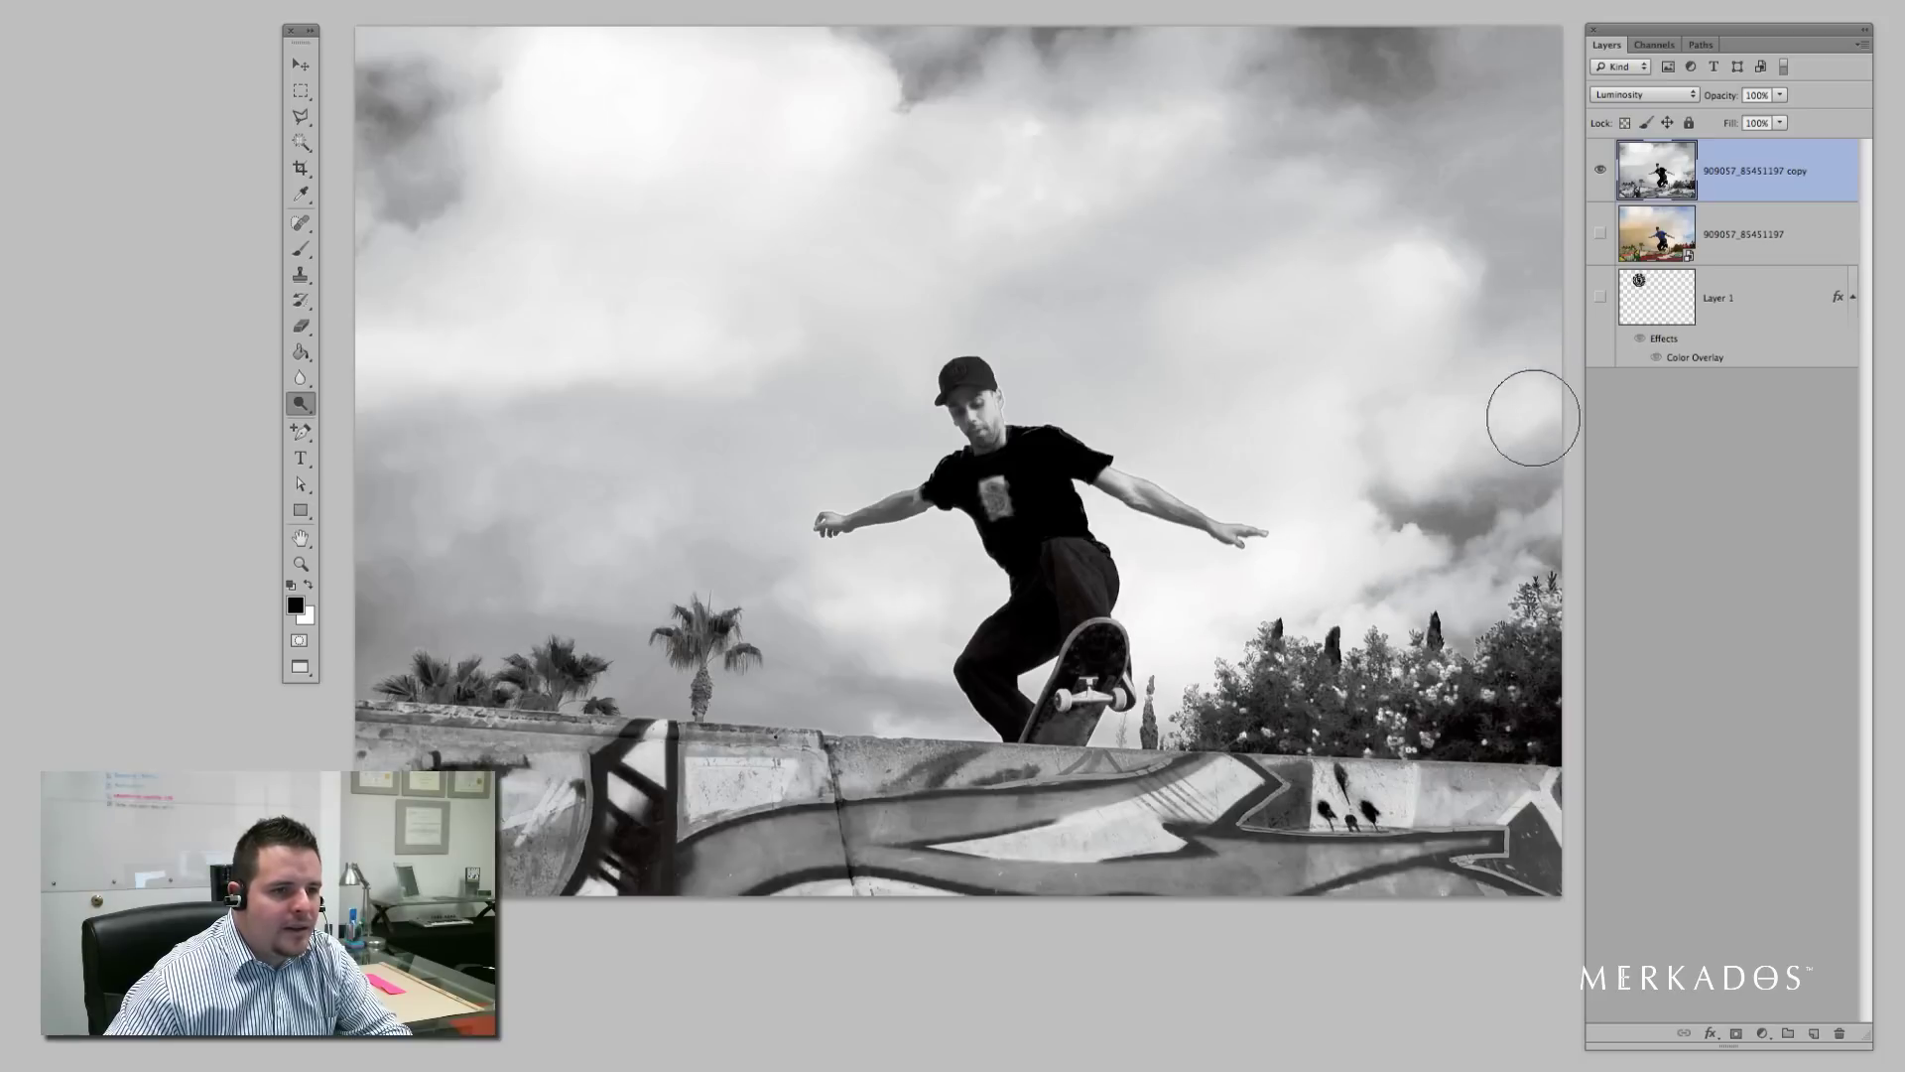
drag(1513, 526, 1454, 600)
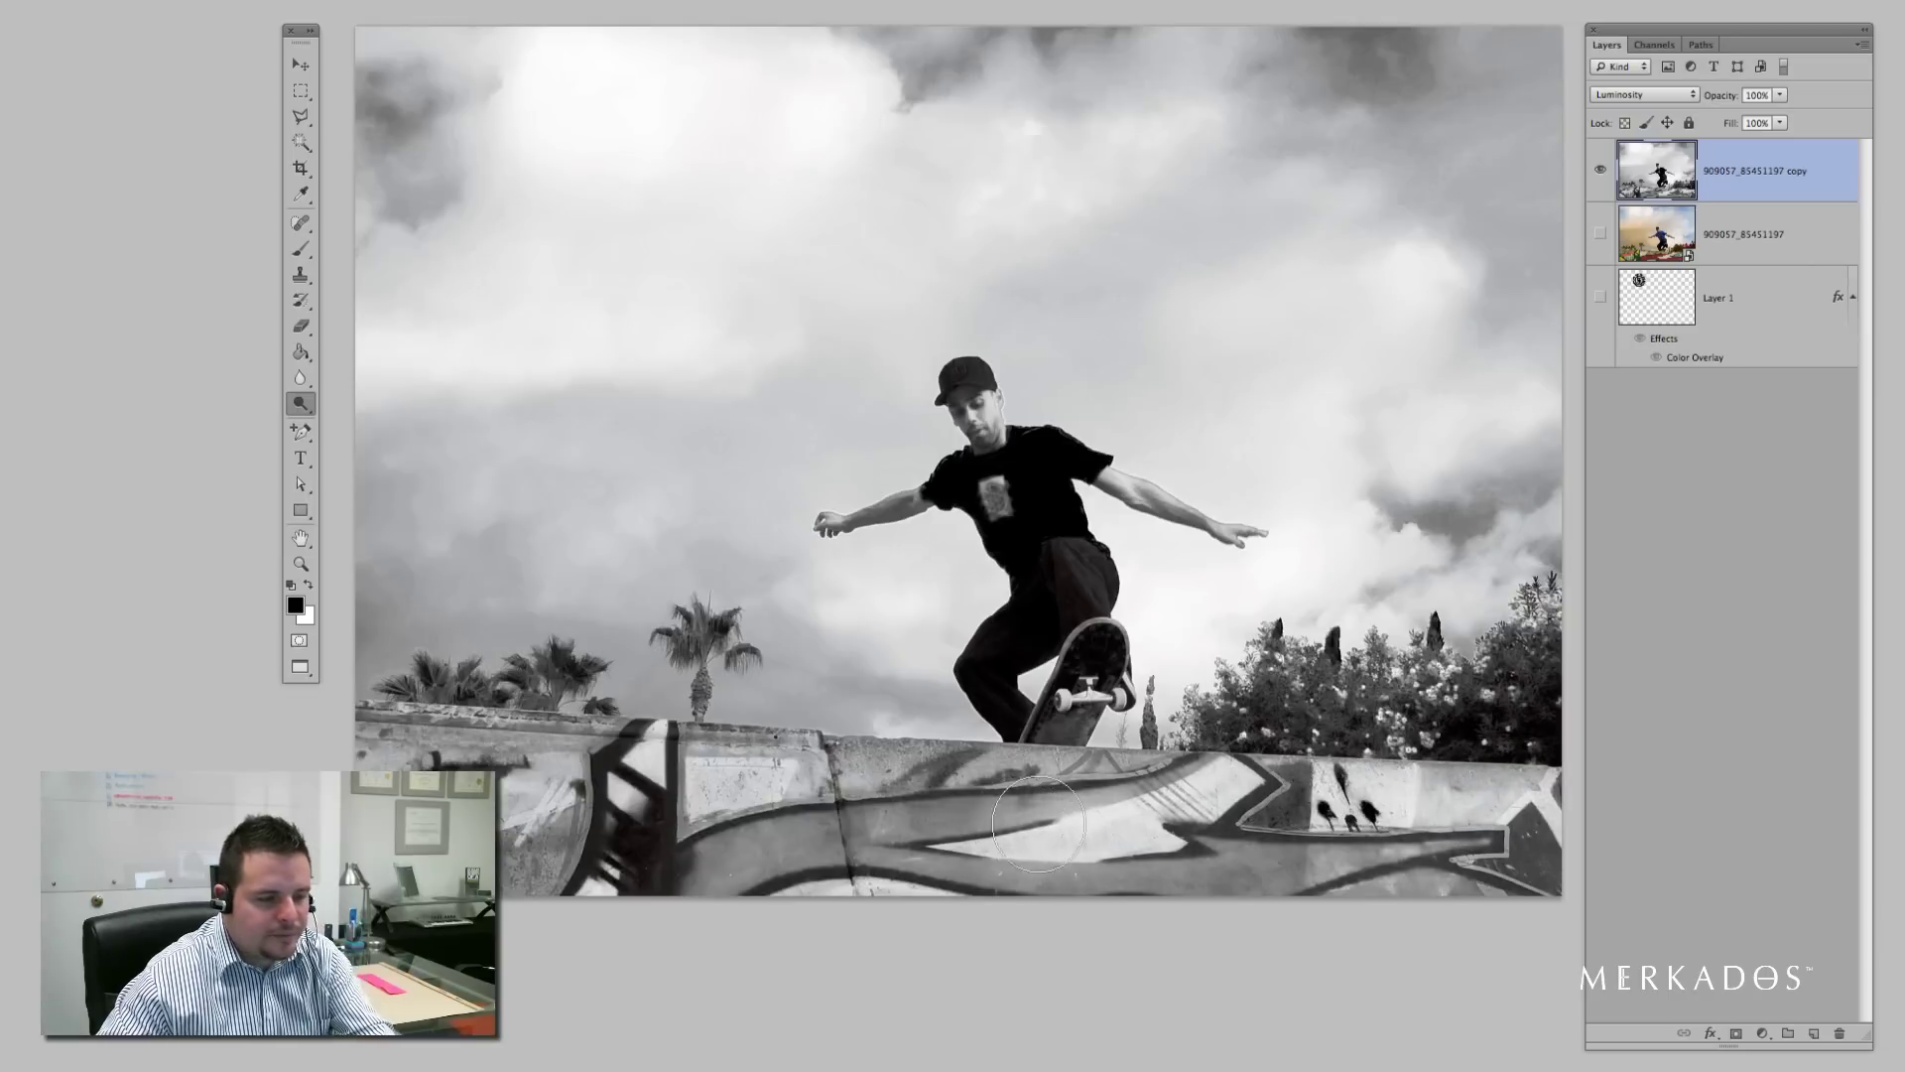
Step: Dodge the white shapes and pale panels of the graffiti wall, including the striped shape below the skateboard
mouse_move(1071, 841)
mouse_down()
mouse_move(1141, 835)
mouse_move(1131, 824)
mouse_move(1231, 786)
mouse_up()
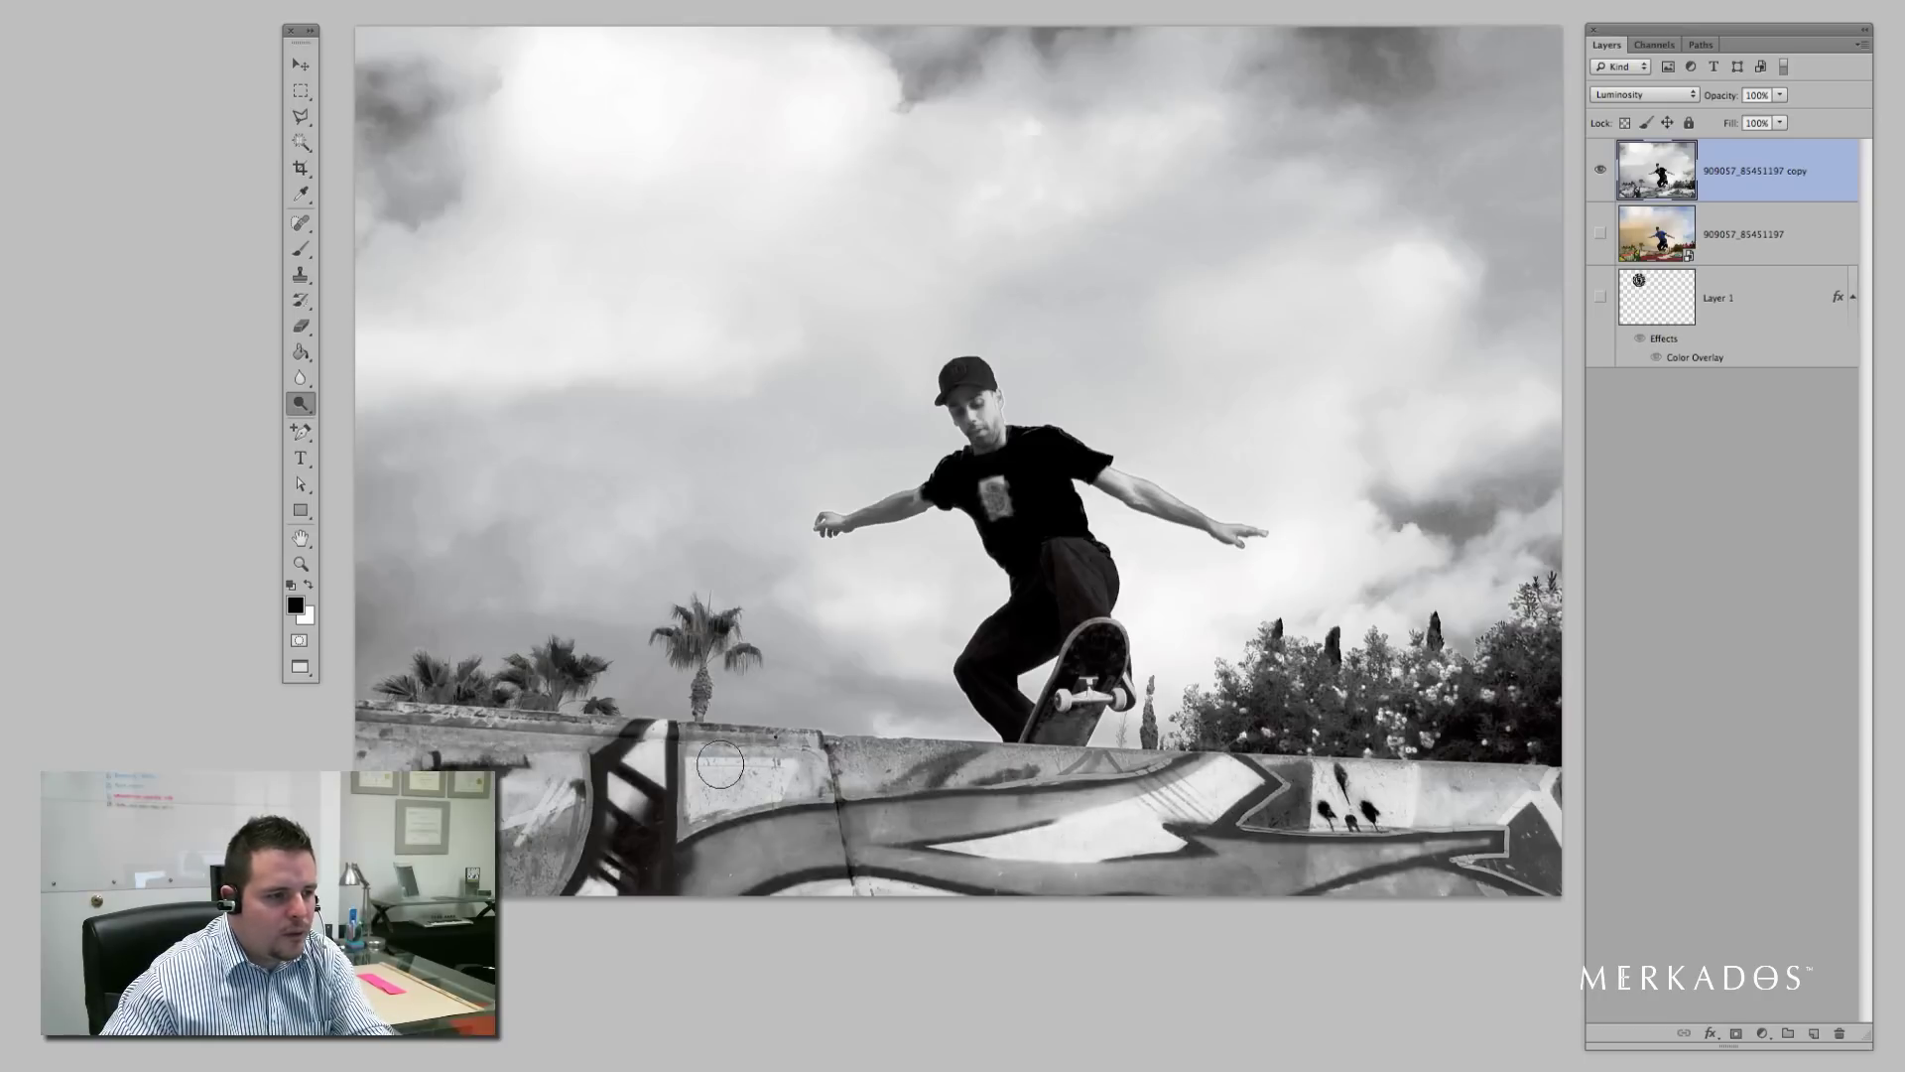
mouse_move(781, 760)
mouse_down()
mouse_move(623, 791)
mouse_move(588, 923)
mouse_up()
drag(536, 805, 501, 815)
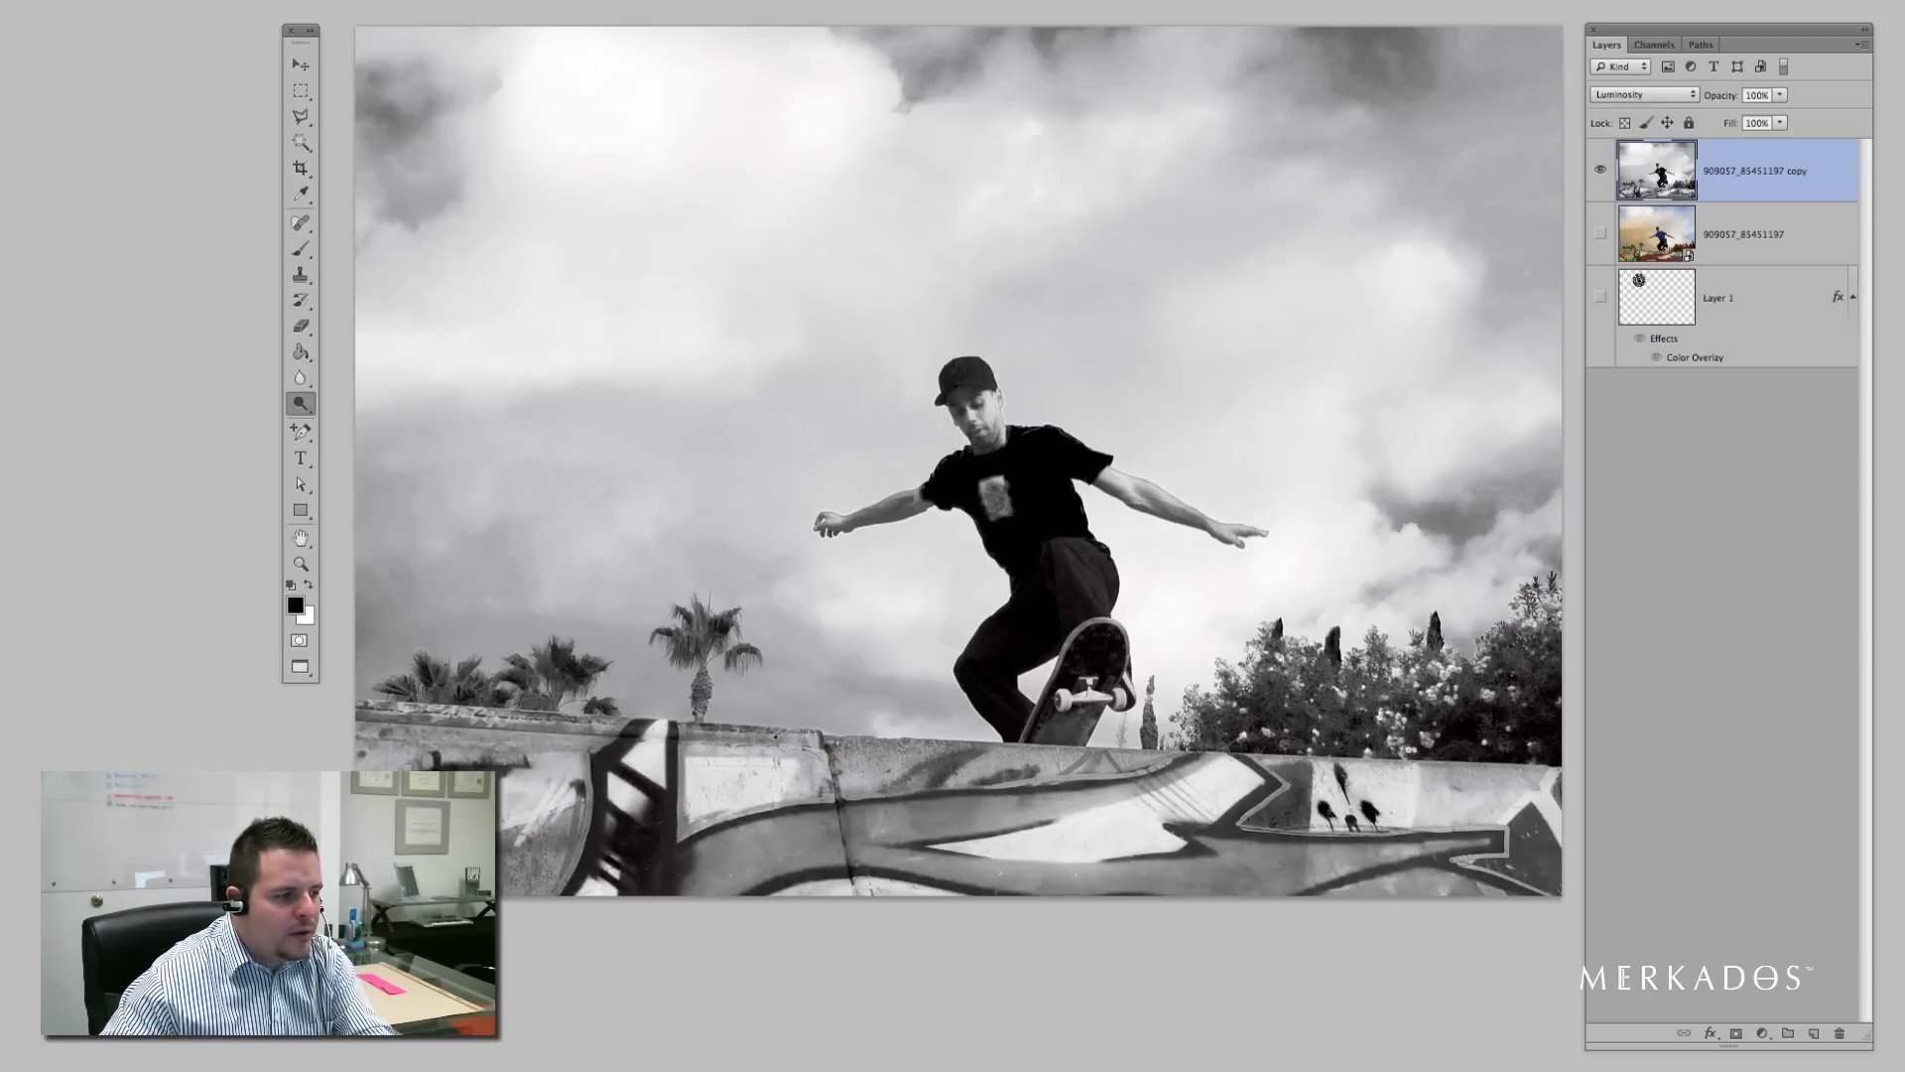
drag(640, 769, 790, 772)
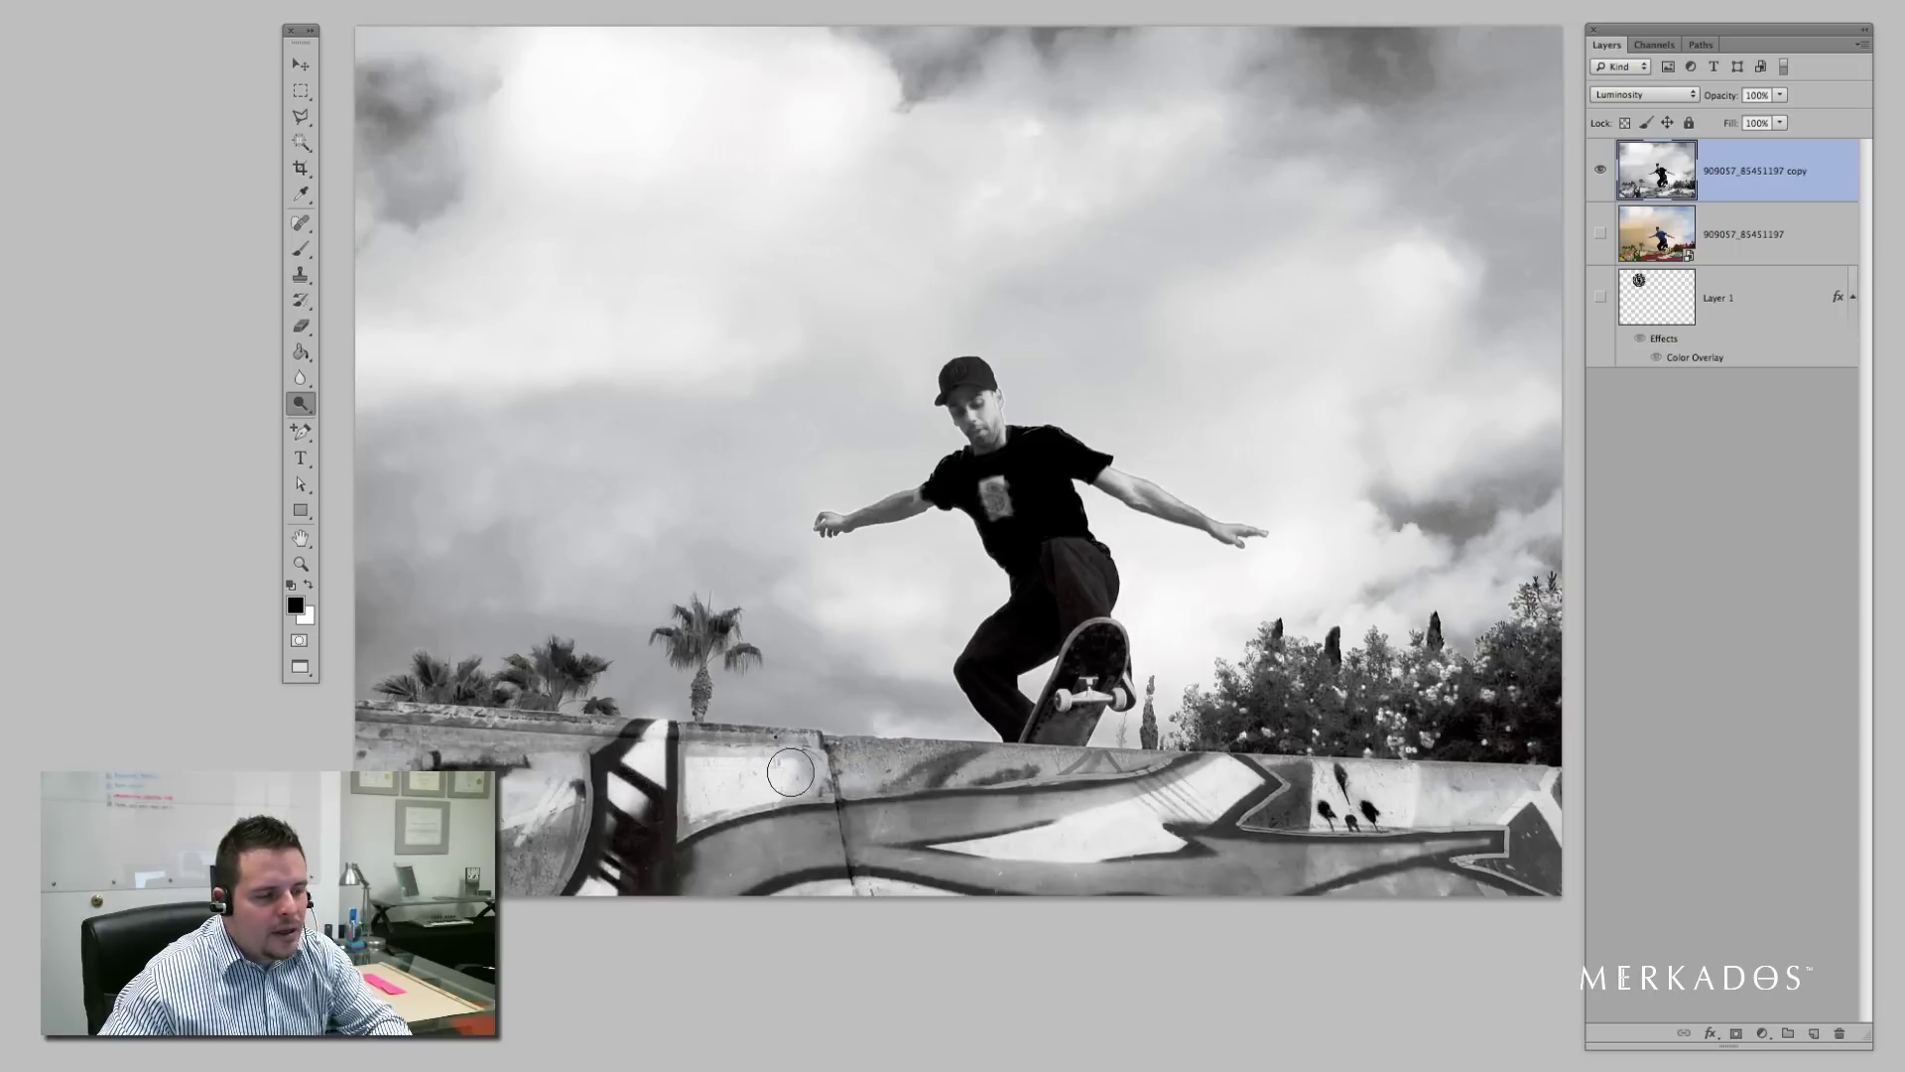
mouse_move(655, 687)
mouse_down()
mouse_move(764, 665)
mouse_move(705, 645)
mouse_move(707, 823)
mouse_move(643, 798)
mouse_move(645, 848)
mouse_up()
mouse_move(814, 873)
mouse_down()
mouse_move(770, 880)
mouse_move(893, 842)
mouse_move(837, 884)
mouse_move(765, 896)
mouse_up()
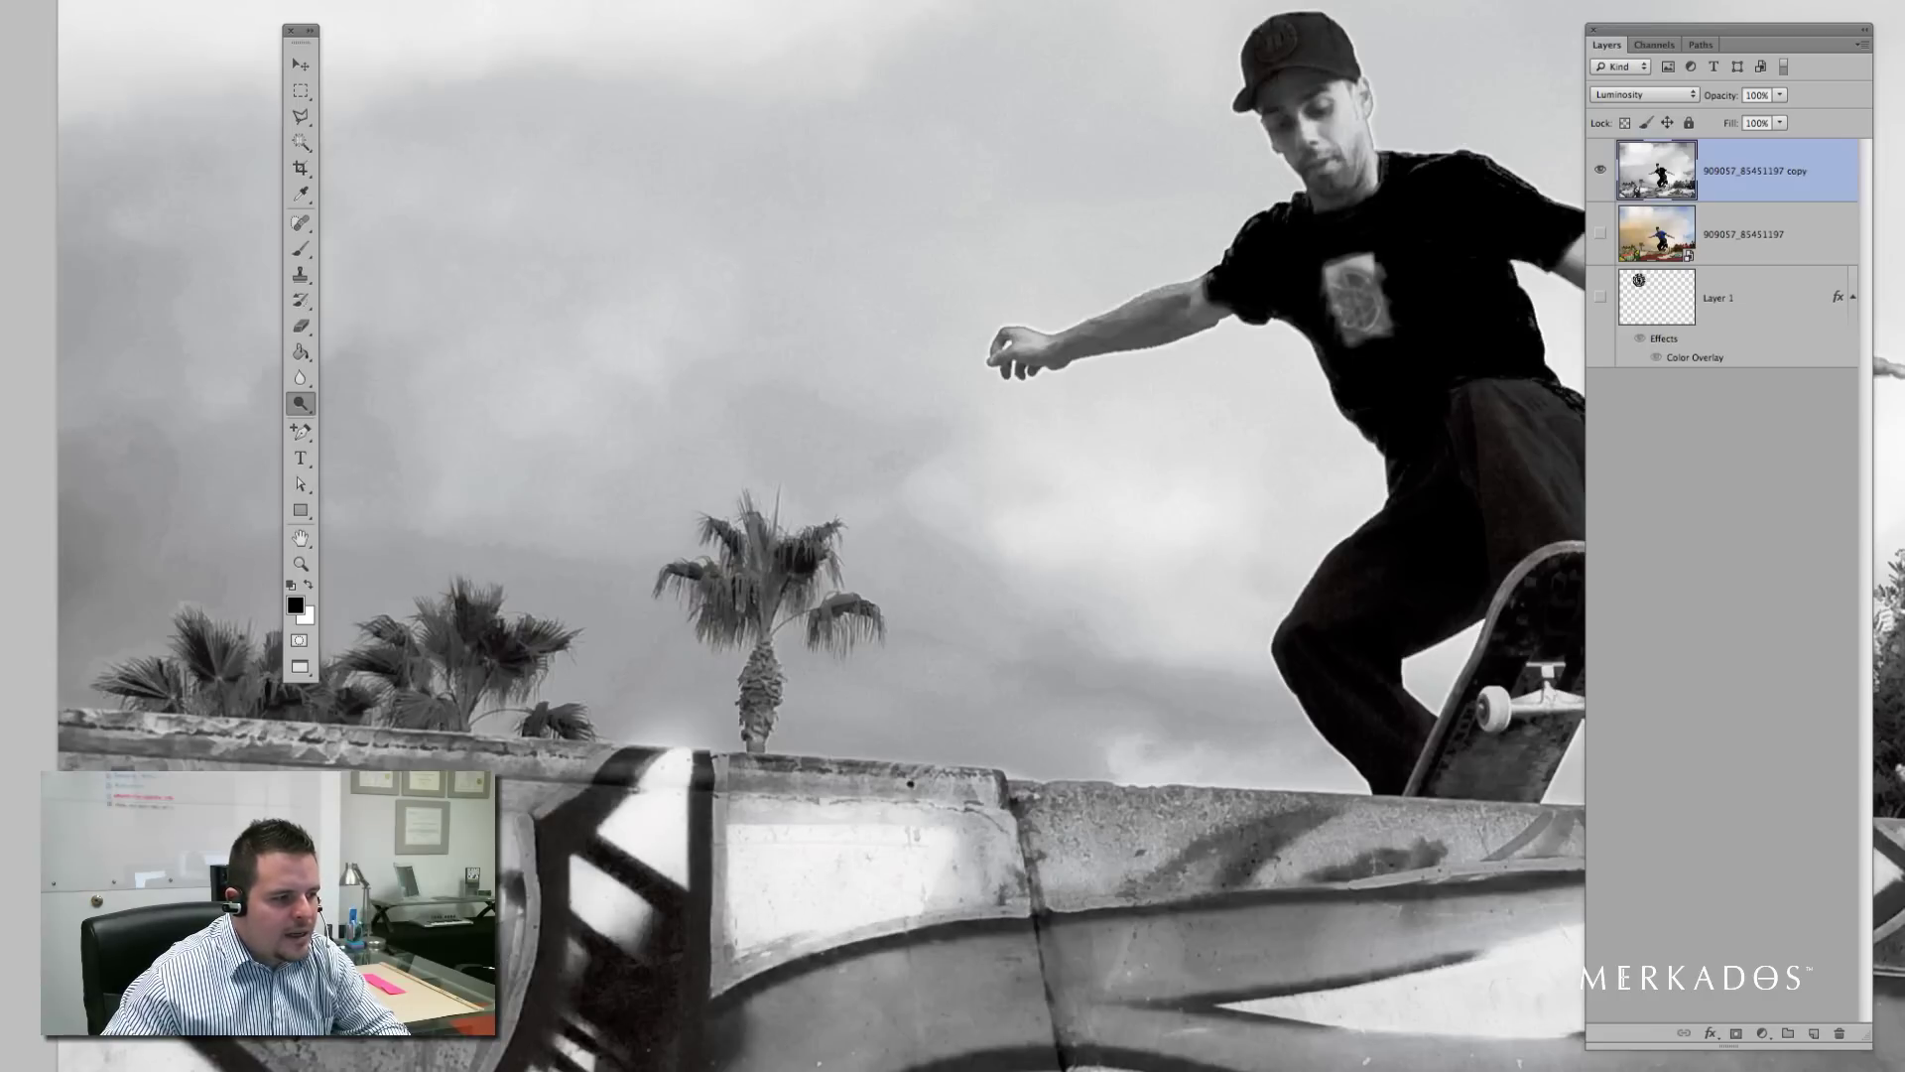
drag(1092, 684, 328, 361)
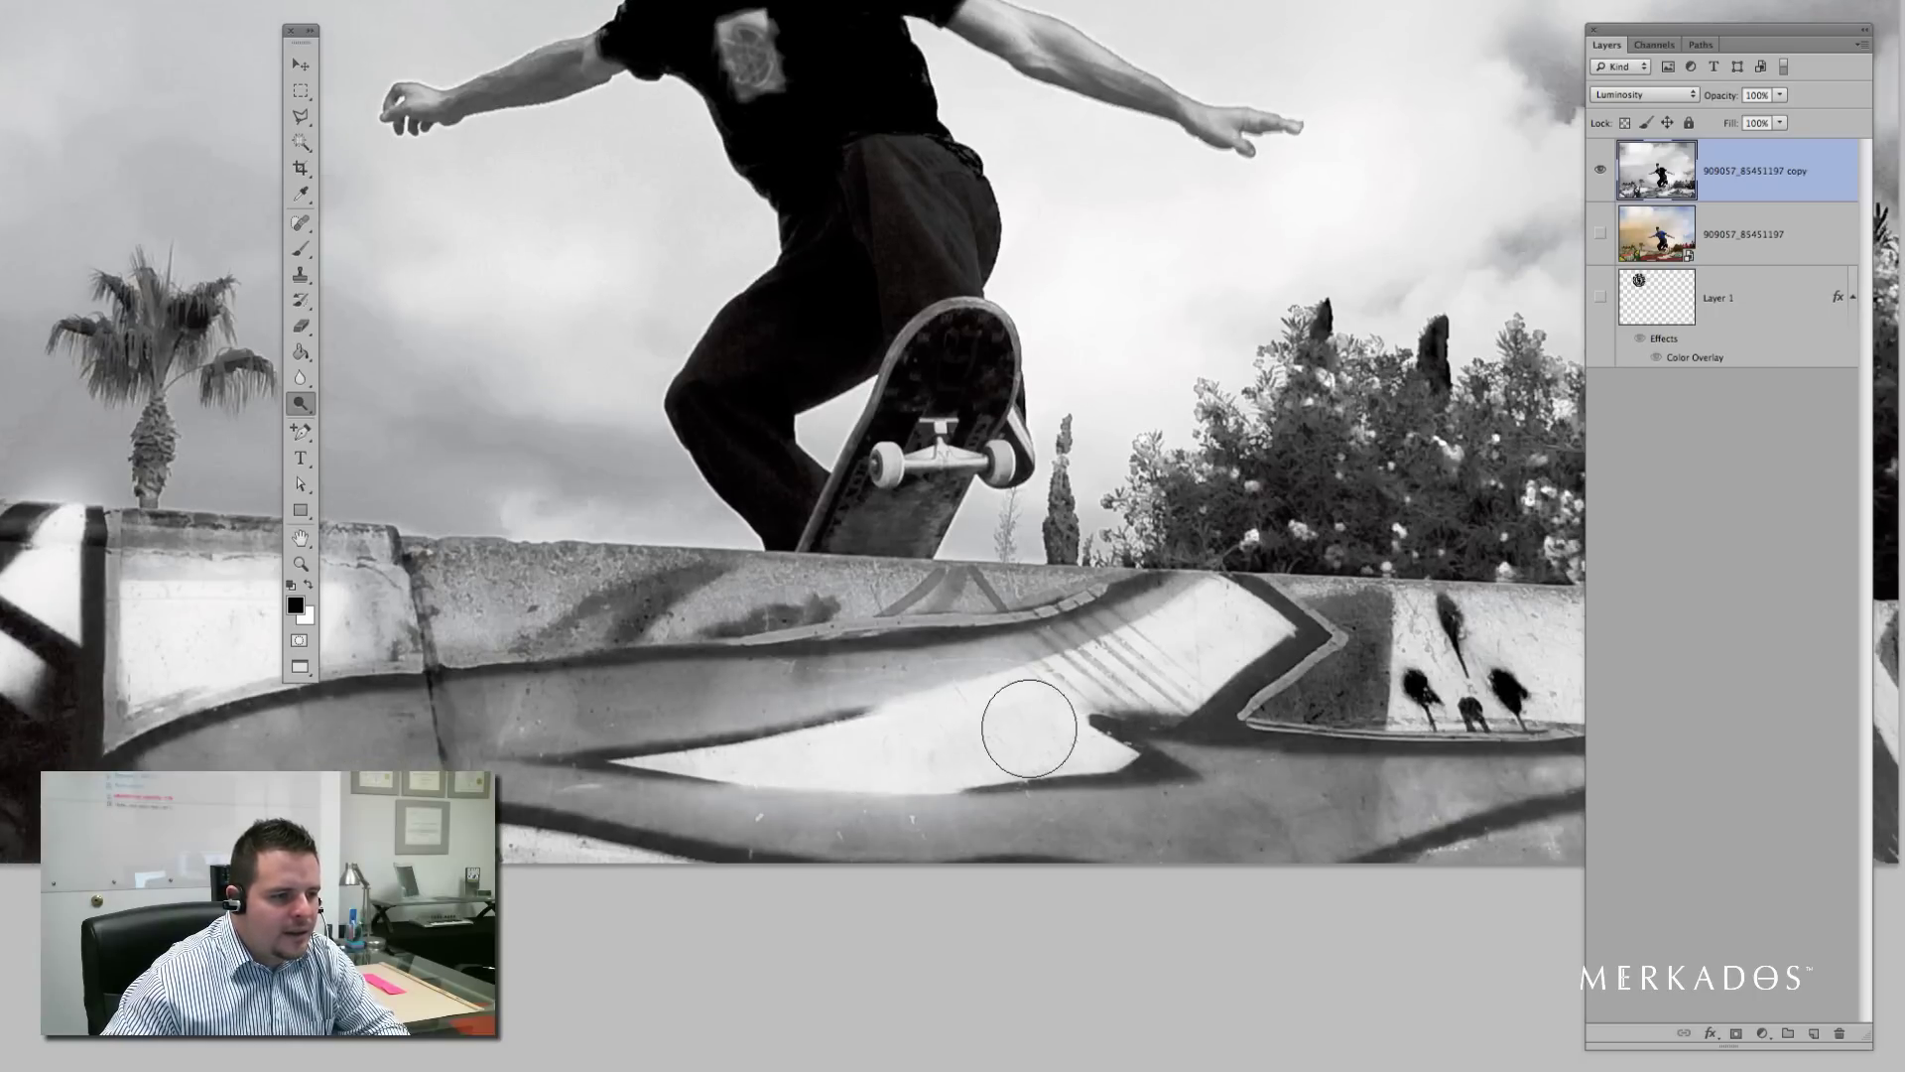
drag(1098, 647, 1170, 629)
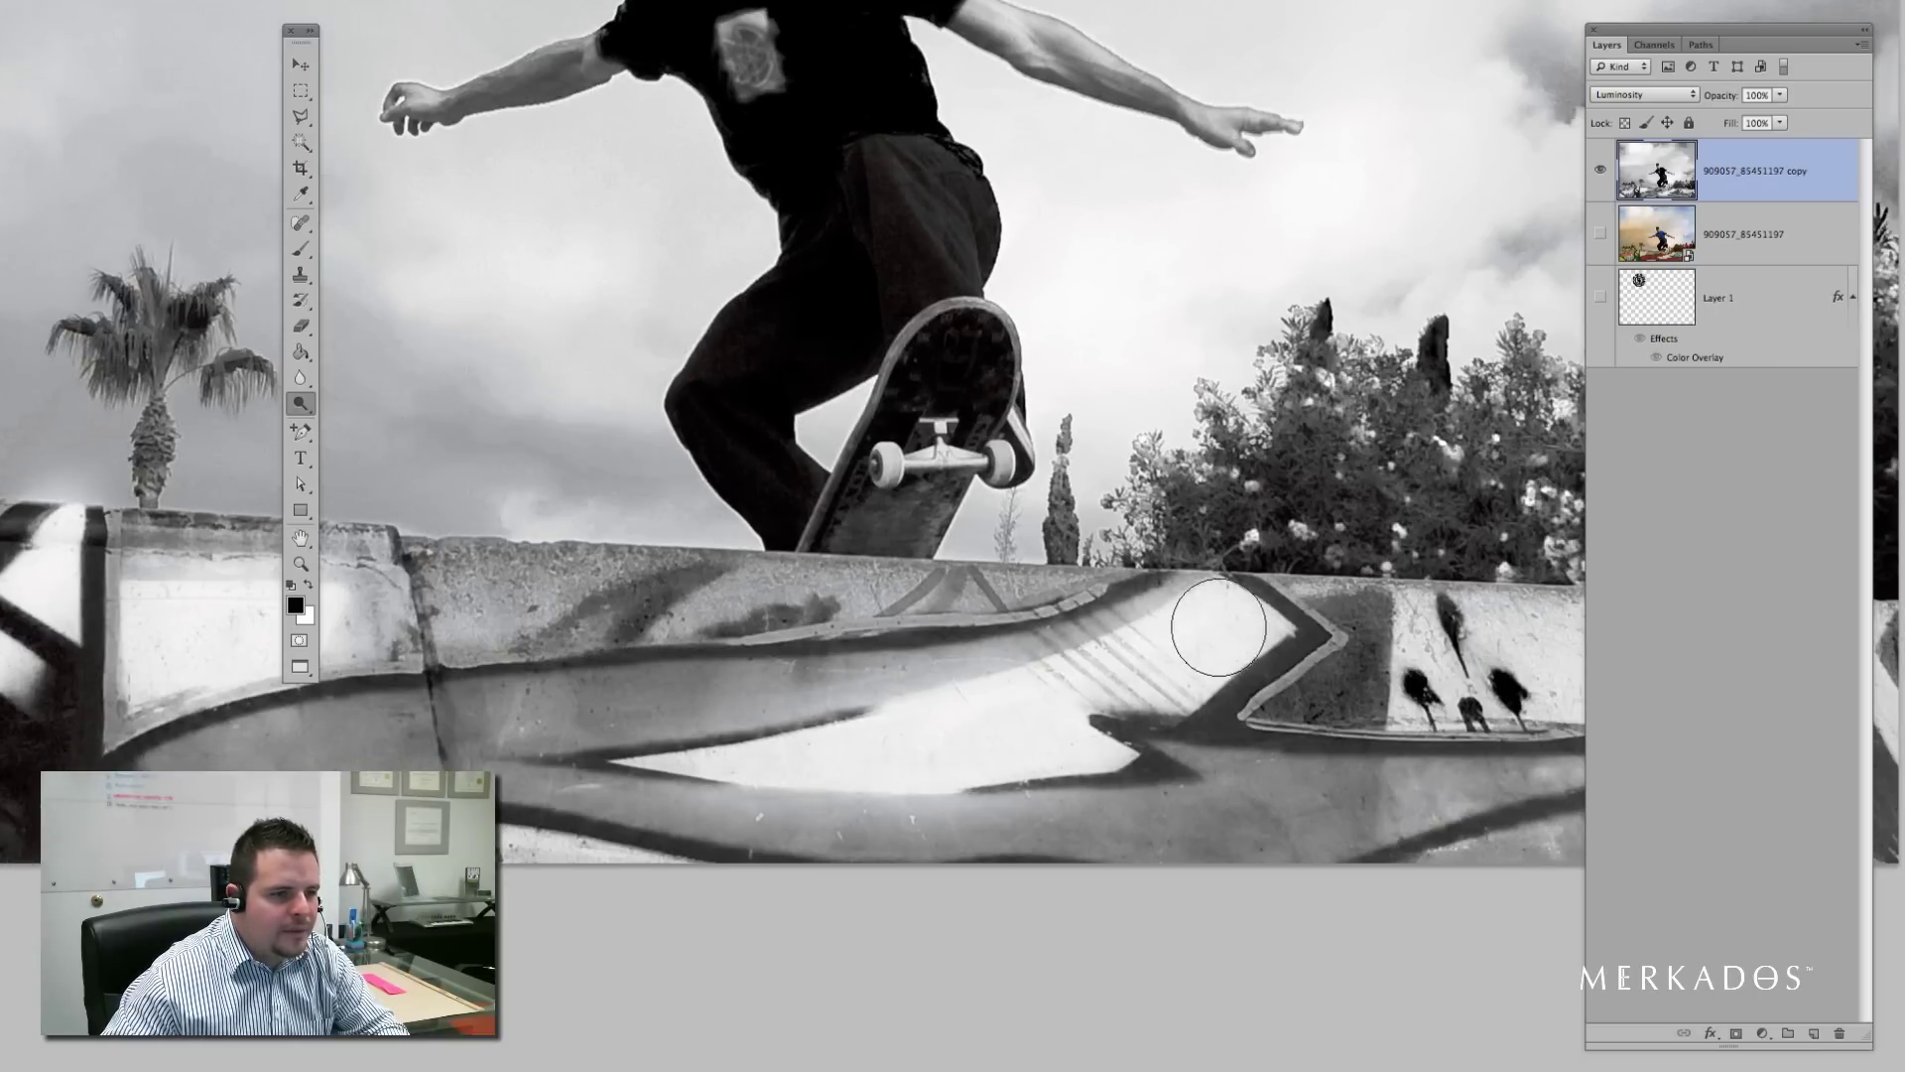
Step: Dodge the skater's outstretched arm and hand beside the bushes using a small brush
drag(1259, 339, 1259, 339)
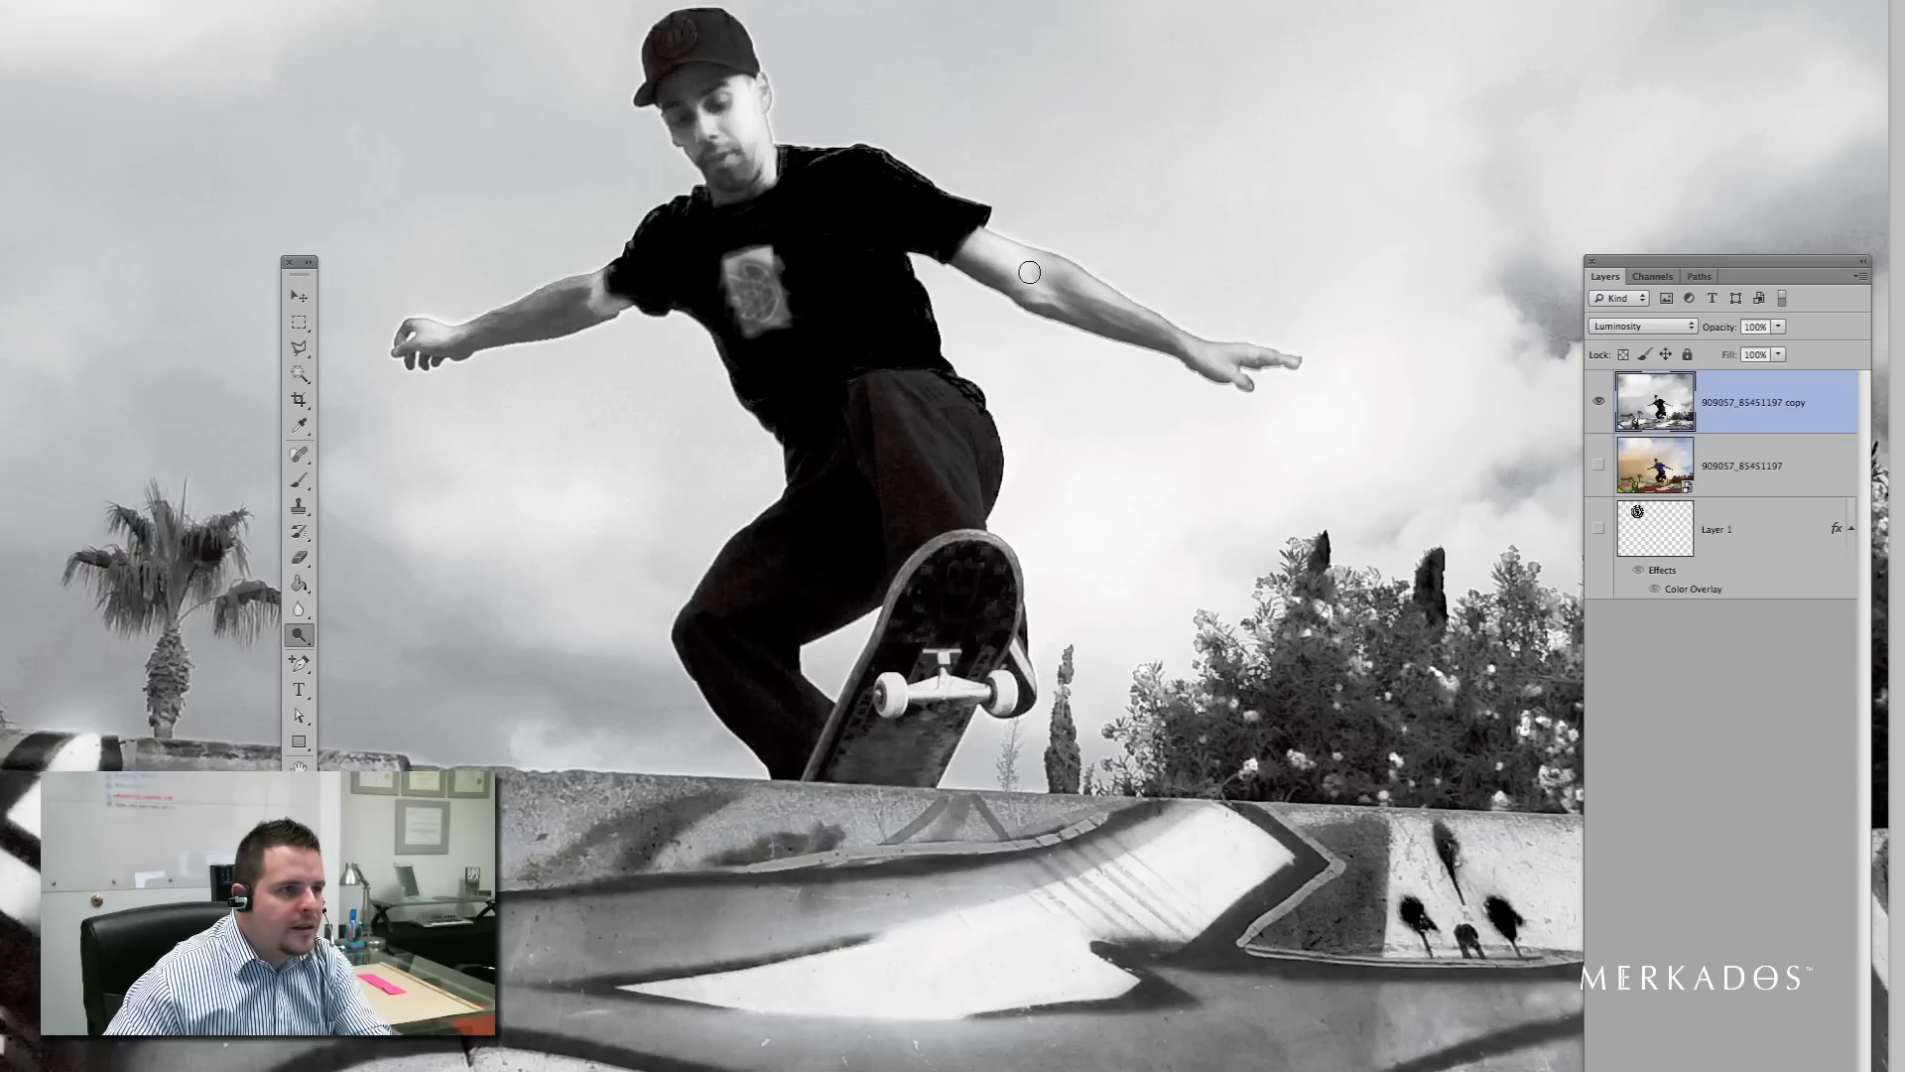
drag(1073, 292, 1131, 314)
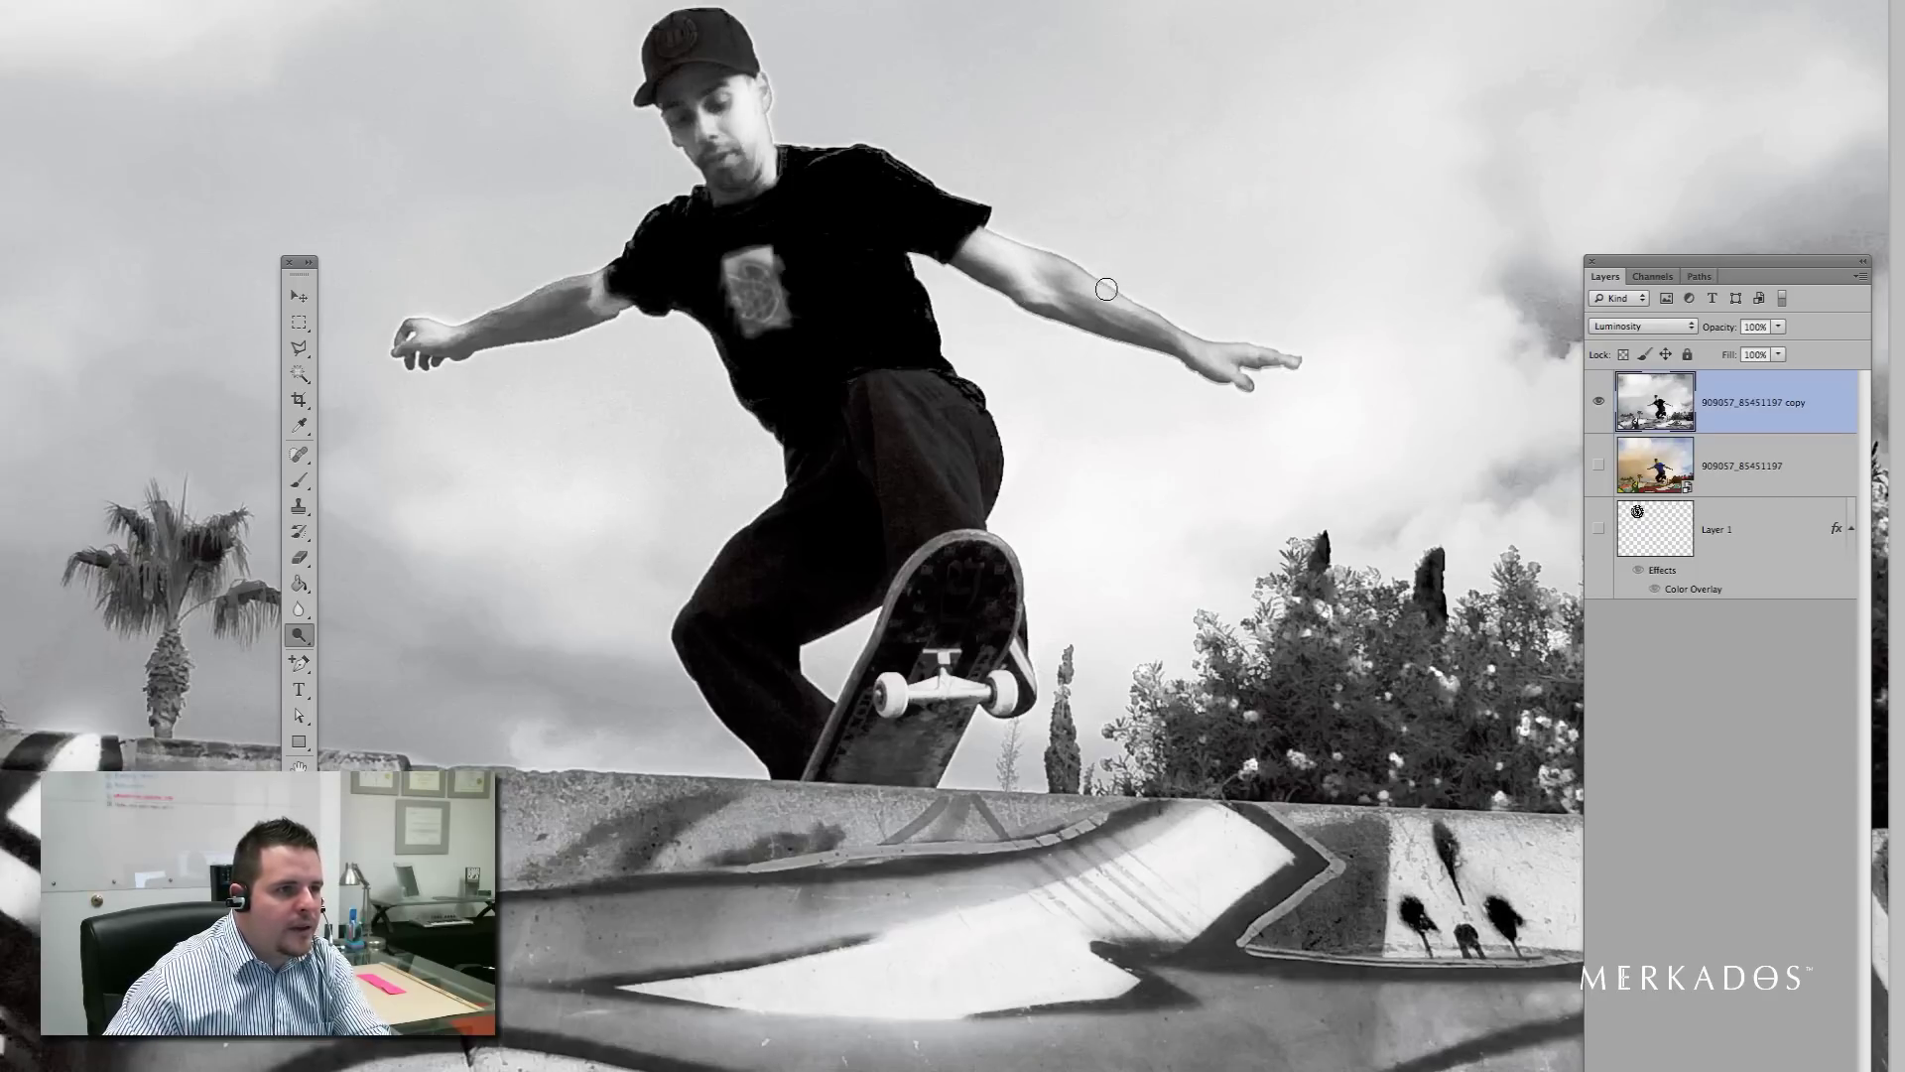
drag(1231, 363, 1242, 365)
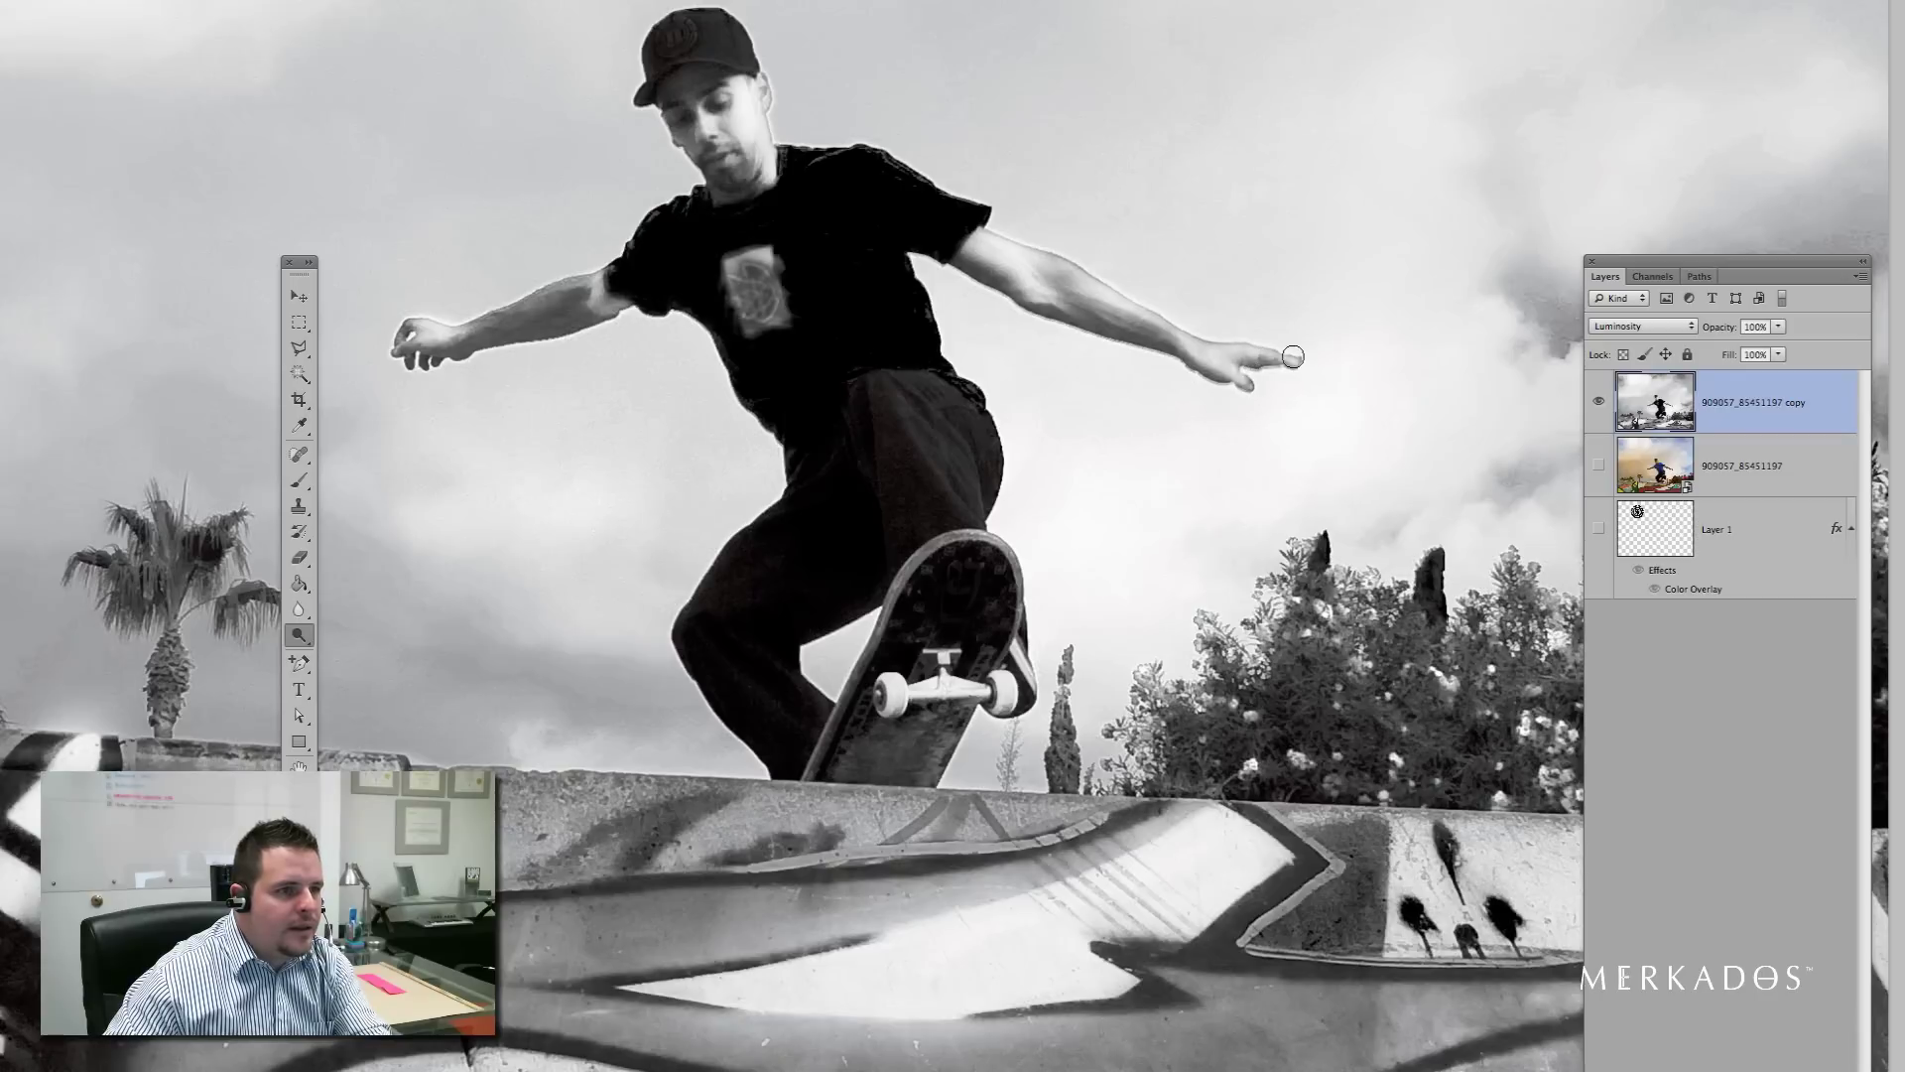
Step: Darken the flowering bushes beside the skater with the Burn tool and an enlarged brush
click(297, 647)
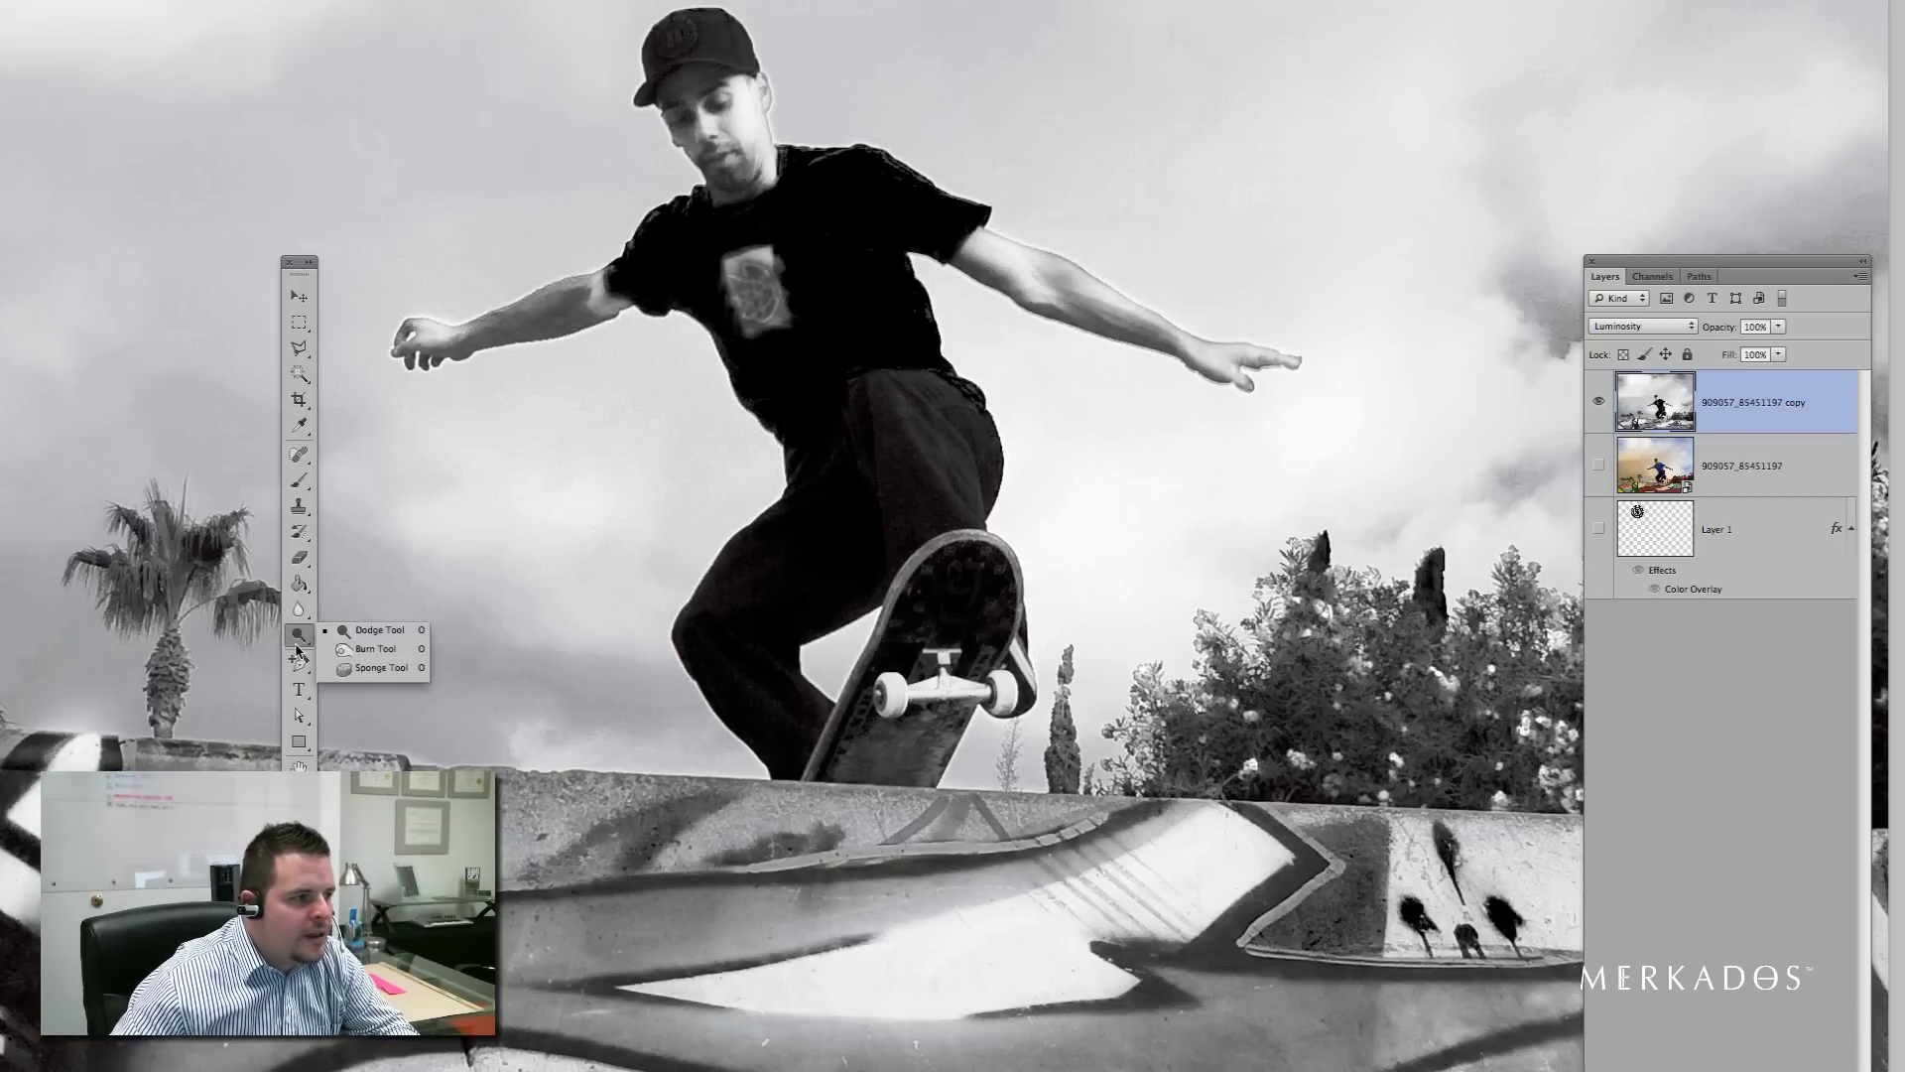
click(363, 672)
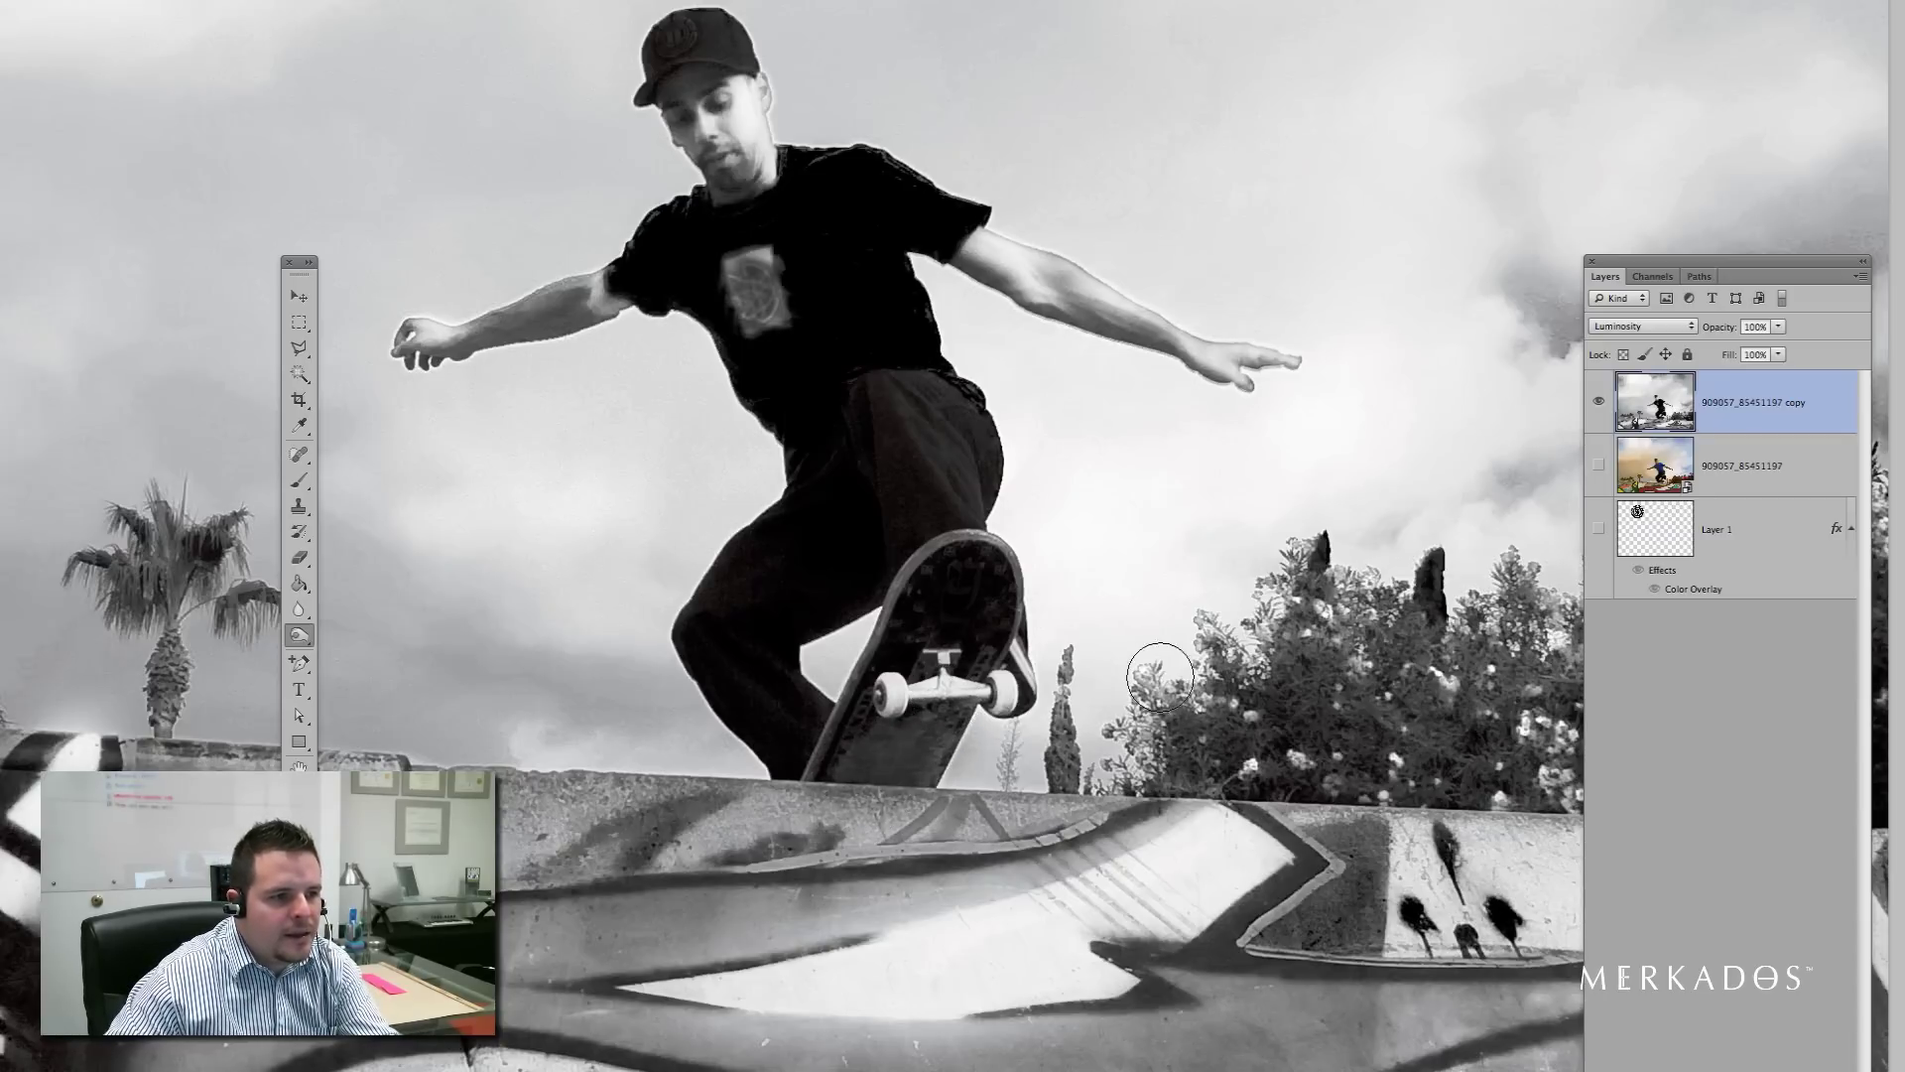
mouse_move(1082, 654)
mouse_down()
mouse_move(1070, 821)
mouse_move(1085, 780)
mouse_move(1154, 729)
mouse_move(1164, 766)
mouse_move(1233, 646)
mouse_move(1284, 735)
mouse_move(1456, 653)
mouse_move(1407, 625)
mouse_move(1358, 752)
mouse_move(1343, 641)
mouse_move(1357, 667)
mouse_move(1366, 632)
mouse_move(1330, 605)
mouse_move(1310, 722)
mouse_move(1388, 643)
mouse_move(1320, 687)
mouse_up()
key(bracketright)
key(bracketright)
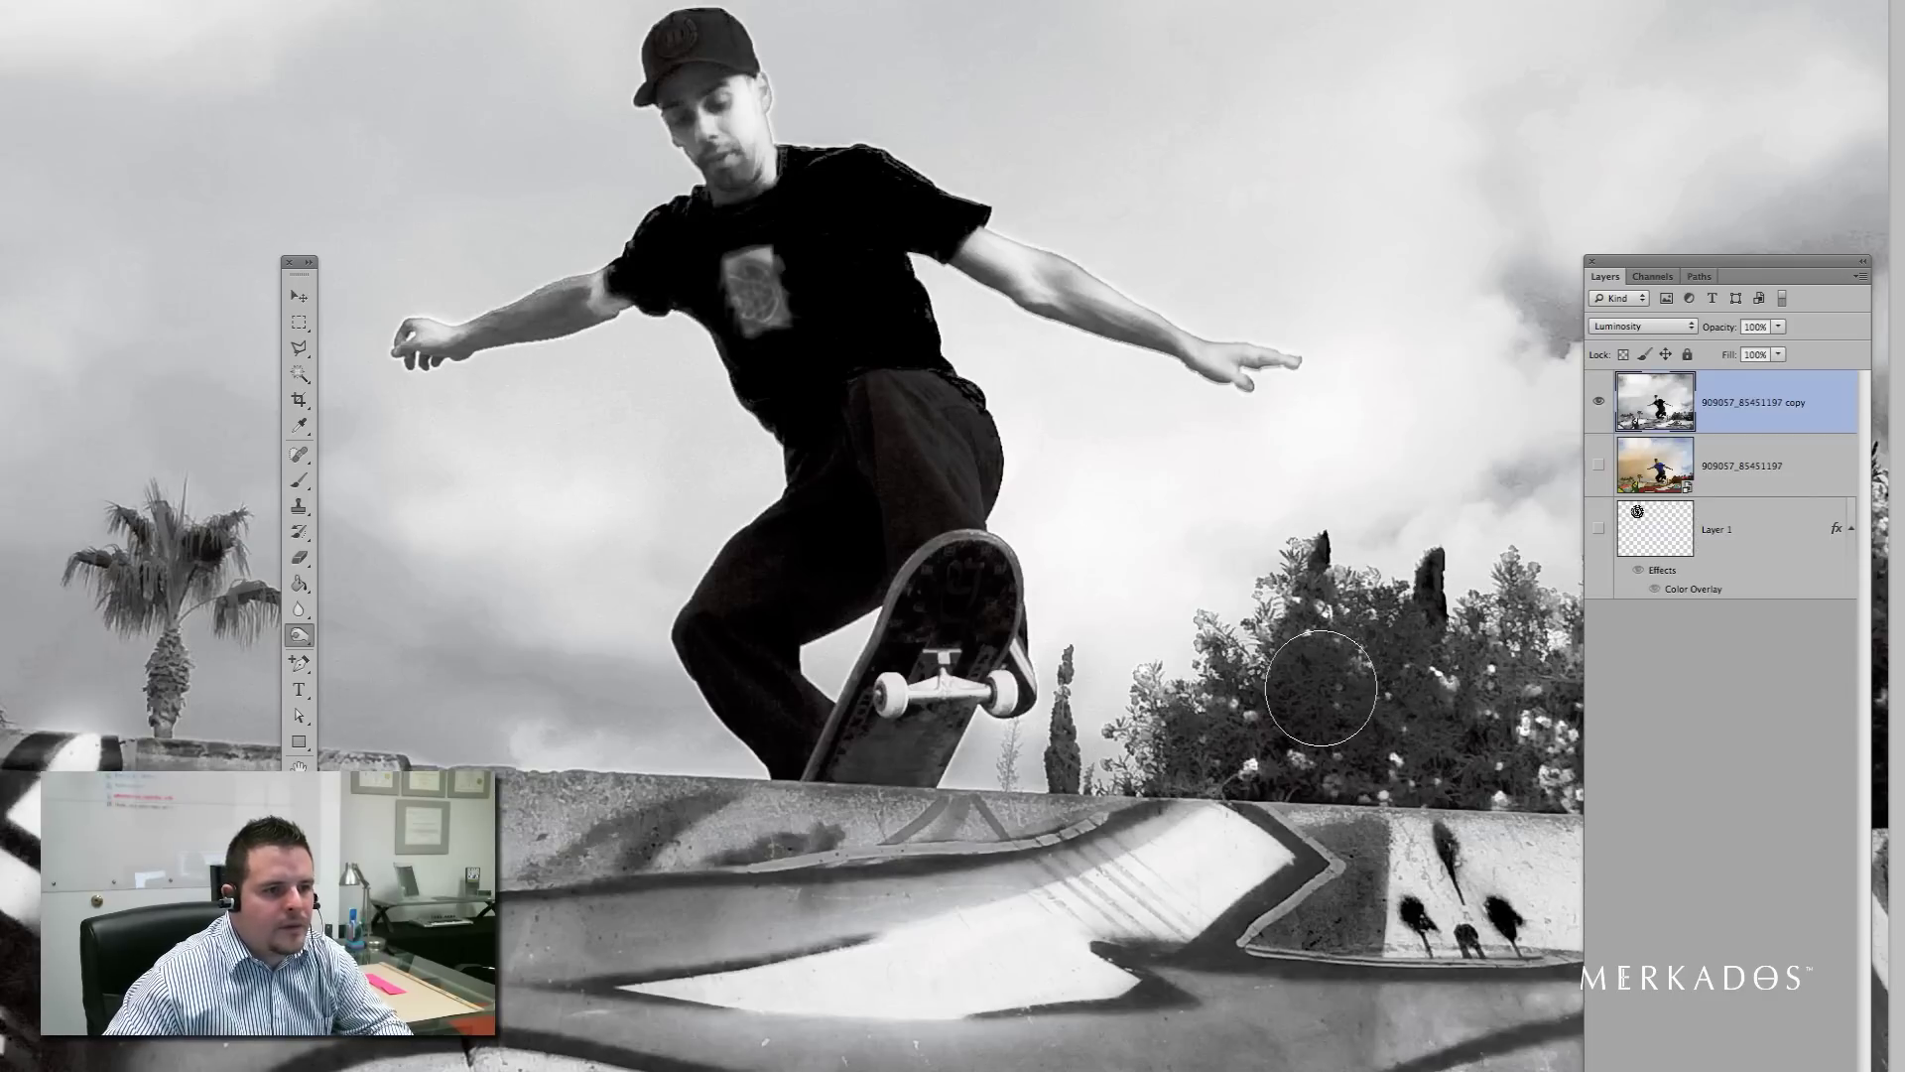
alt+click(1309, 668)
drag(1244, 566, 1169, 580)
drag(1368, 641, 1203, 693)
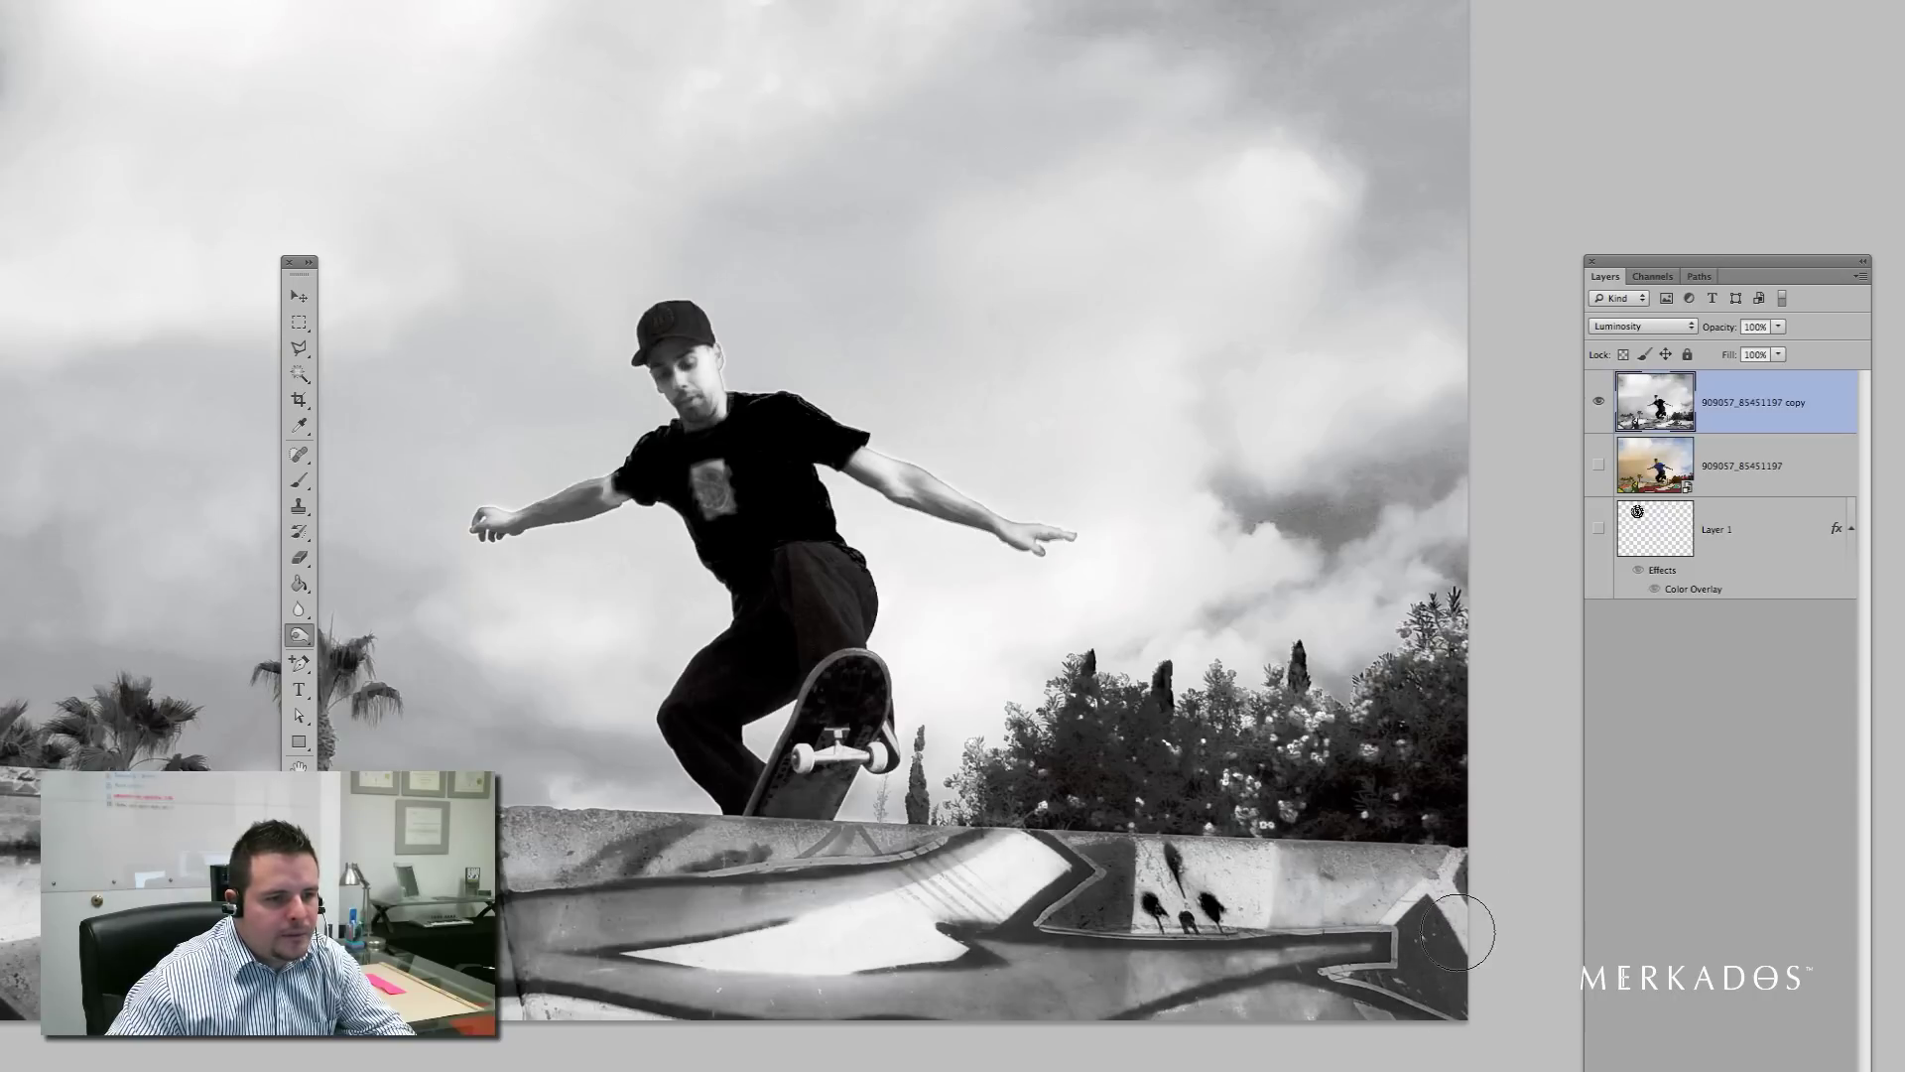
Step: Burn the dark bands and outlines of the graffiti along the wall beneath the skater
drag(1033, 914, 1399, 926)
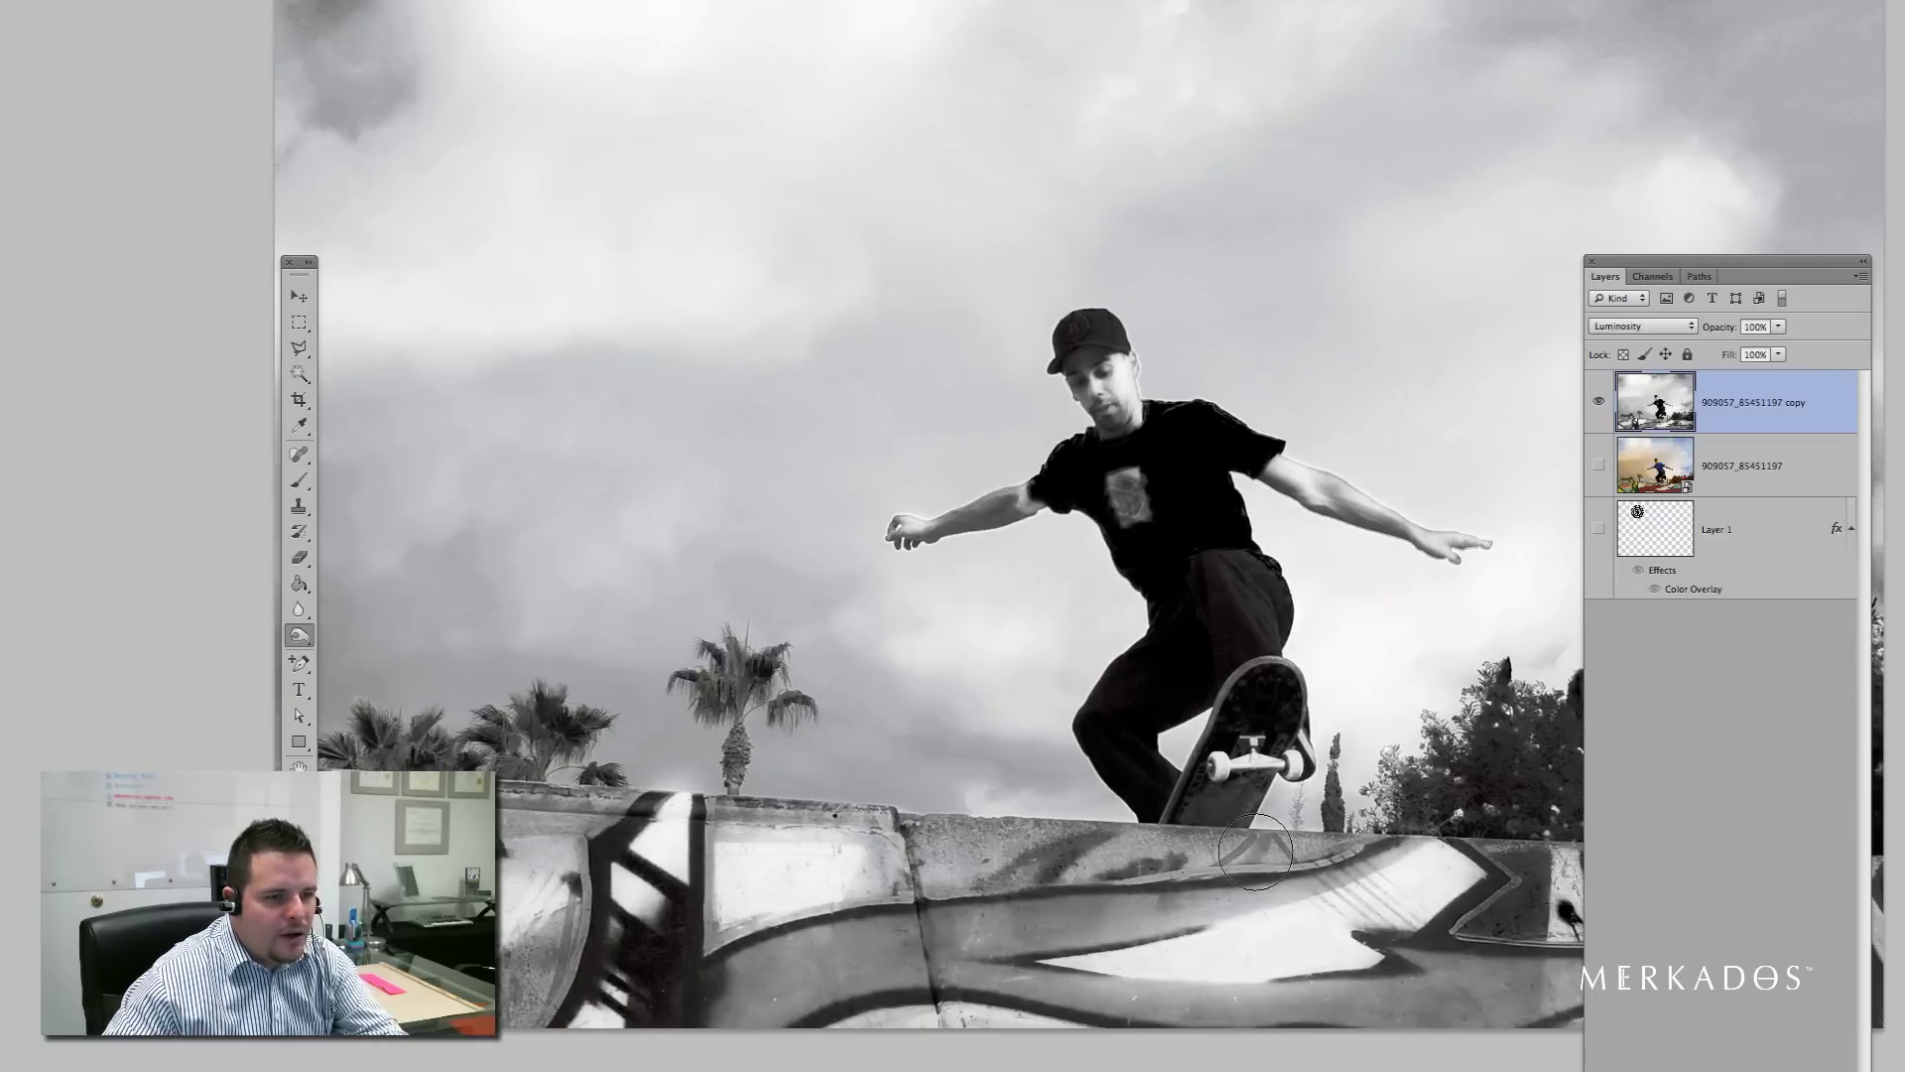
mouse_move(1390, 836)
mouse_down()
mouse_move(1271, 876)
mouse_move(1081, 878)
mouse_move(698, 967)
mouse_up()
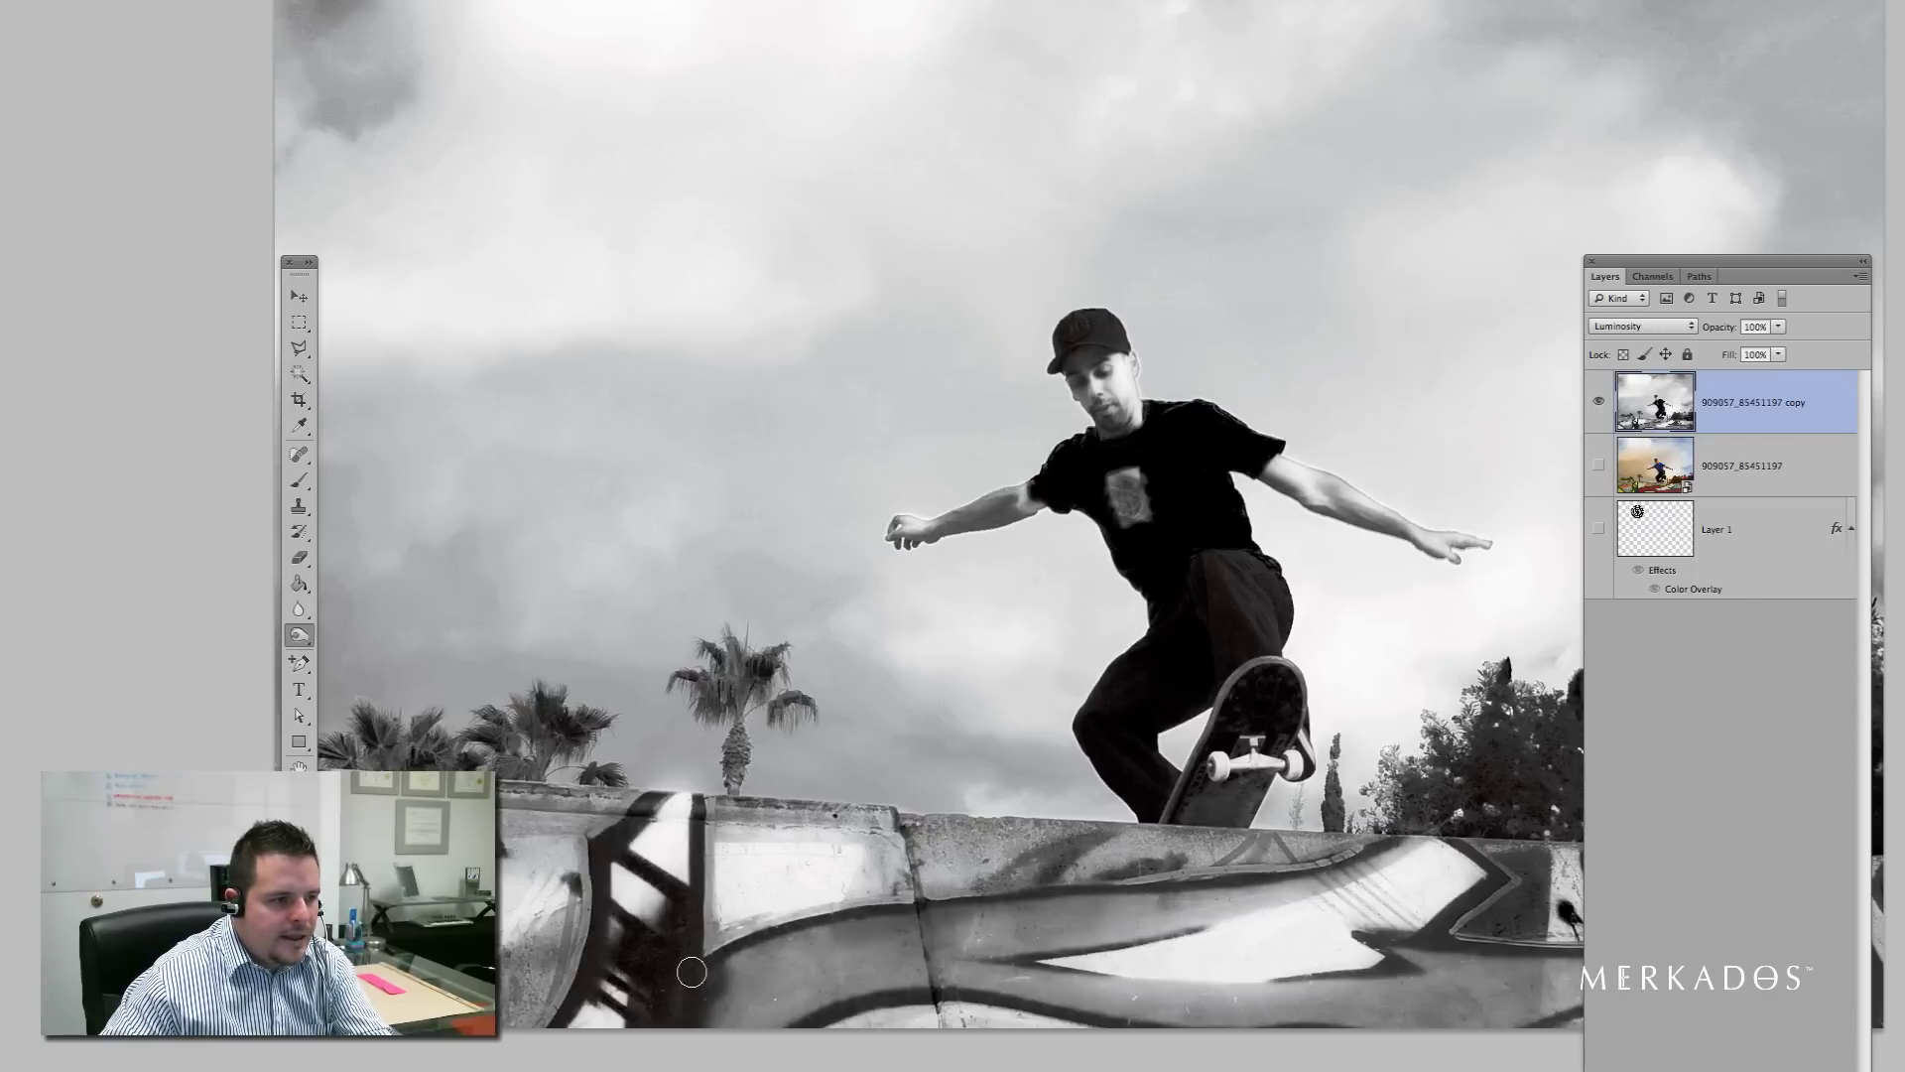
mouse_move(1314, 866)
mouse_down()
mouse_move(1365, 846)
mouse_move(1300, 879)
mouse_move(827, 974)
mouse_move(734, 1036)
mouse_move(864, 949)
mouse_move(713, 1020)
mouse_move(848, 942)
mouse_move(731, 1003)
mouse_move(912, 944)
mouse_move(857, 976)
mouse_move(1370, 1010)
mouse_move(1563, 986)
mouse_move(1392, 949)
mouse_move(1562, 969)
mouse_move(1566, 987)
mouse_move(1491, 1006)
mouse_move(1350, 1008)
mouse_move(1085, 1000)
mouse_move(959, 970)
mouse_move(1135, 1007)
mouse_move(1453, 1014)
mouse_up()
mouse_move(1051, 848)
mouse_down()
mouse_move(847, 873)
mouse_move(693, 921)
mouse_up()
drag(691, 816, 690, 1052)
mouse_move(613, 832)
mouse_down()
mouse_move(578, 982)
mouse_move(529, 1046)
mouse_move(478, 1056)
mouse_move(567, 997)
mouse_move(580, 948)
mouse_move(508, 953)
mouse_up()
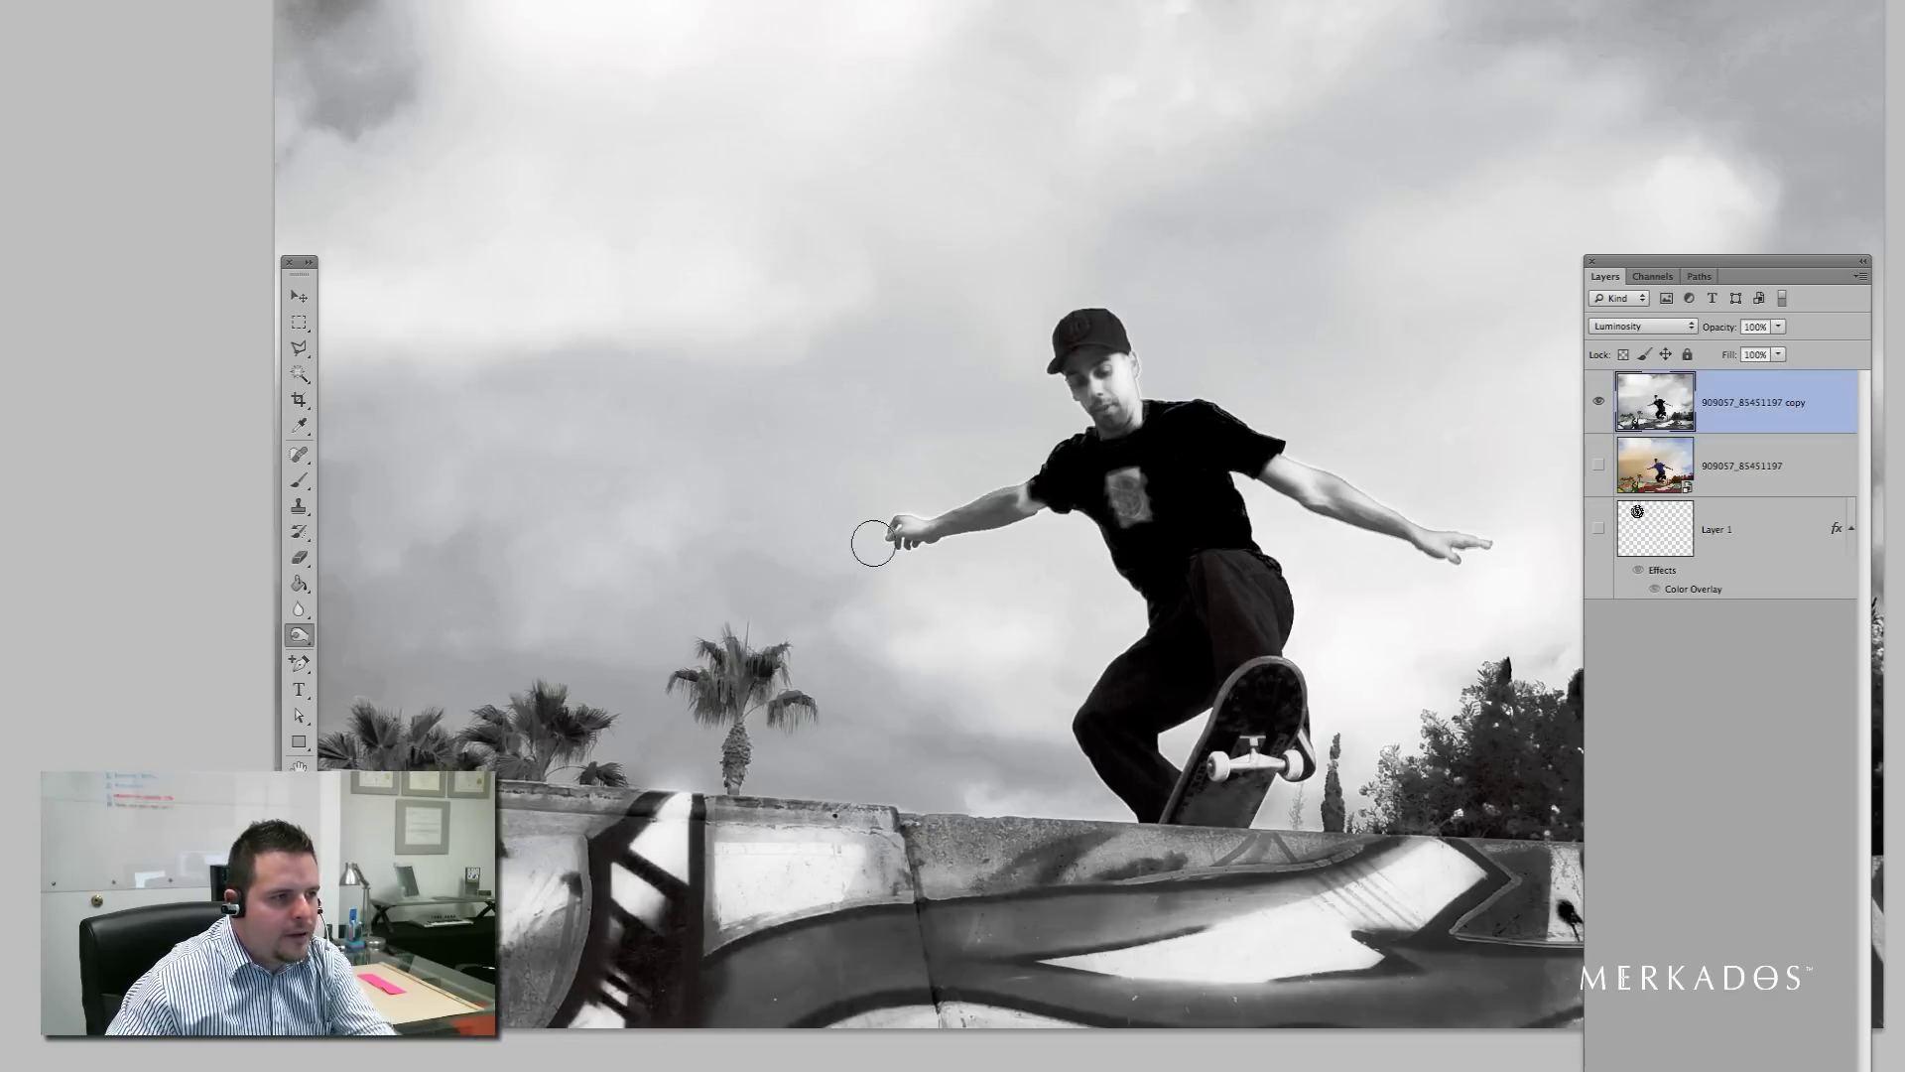
Step: Burn the dark areas of the sky along the upper corners and outer edges of the photo with an enlarged brush
alt+click(798, 680)
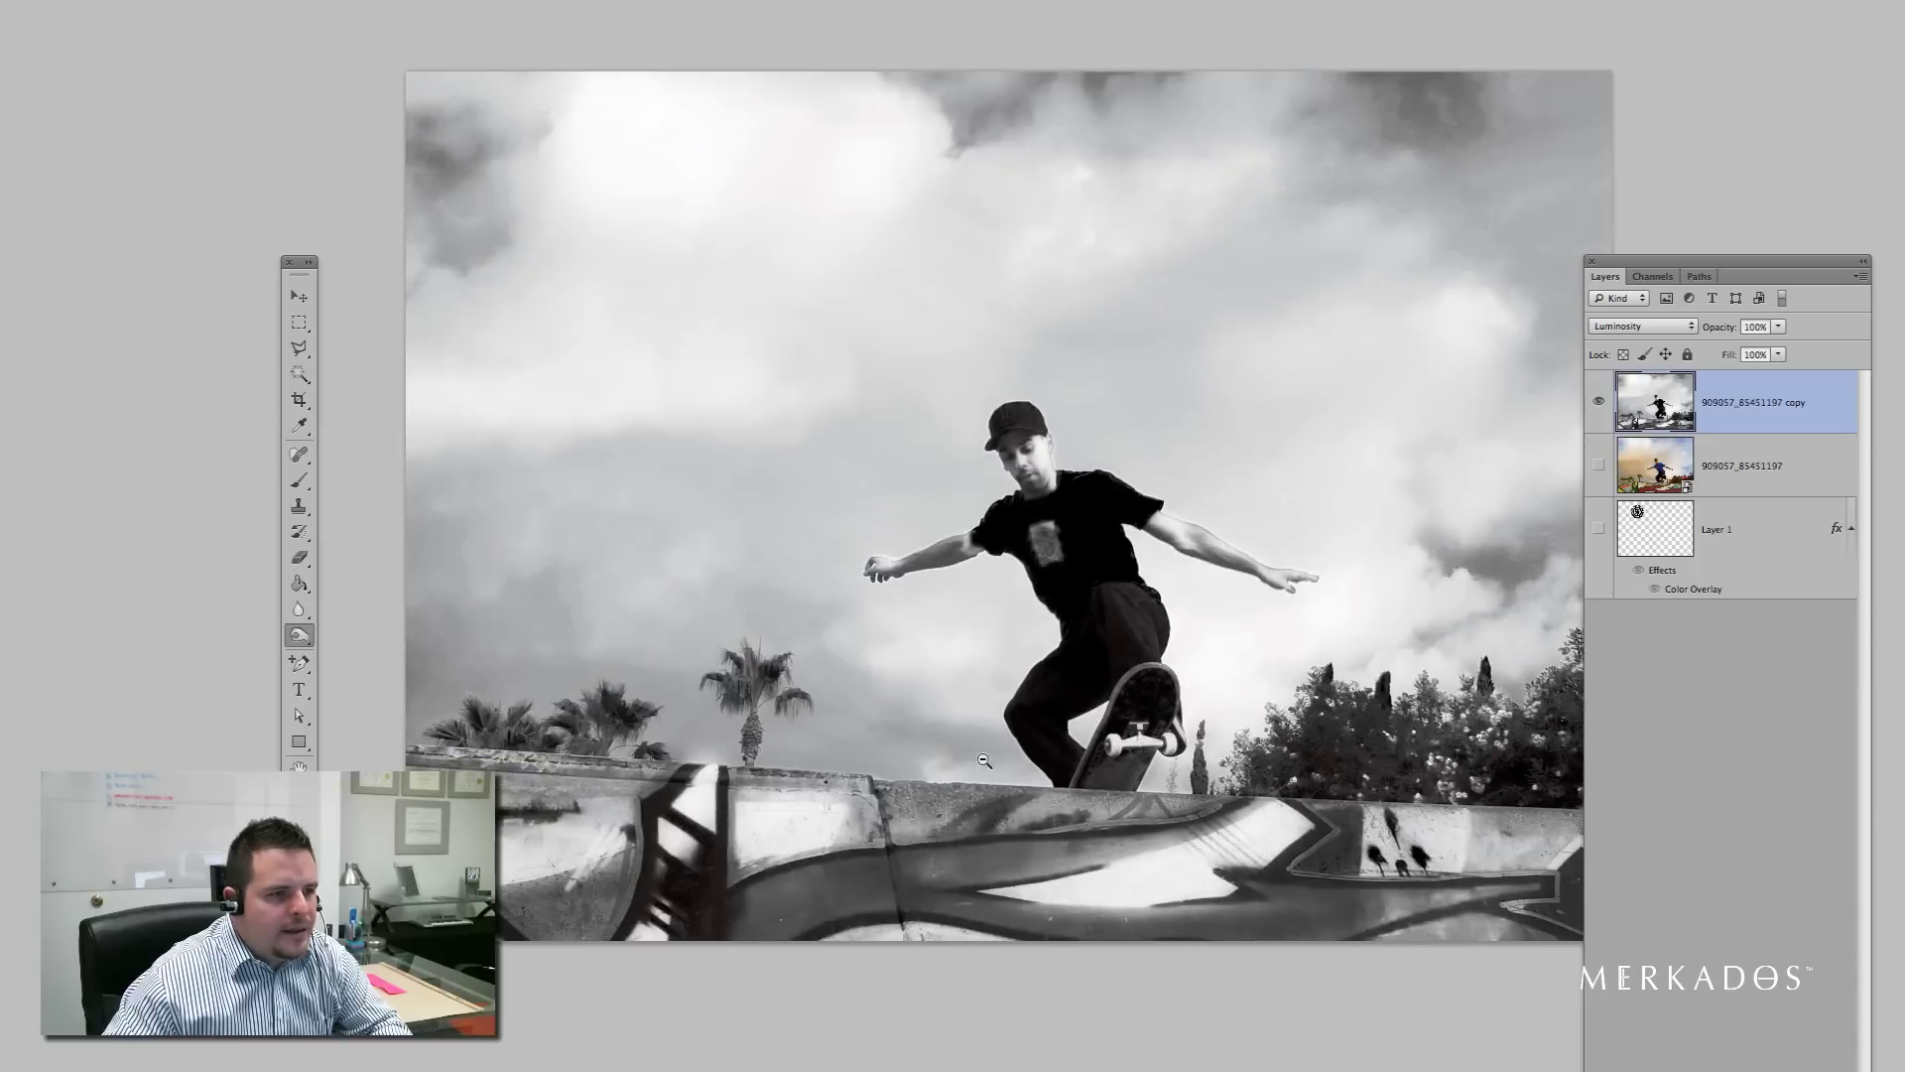
alt+click(984, 762)
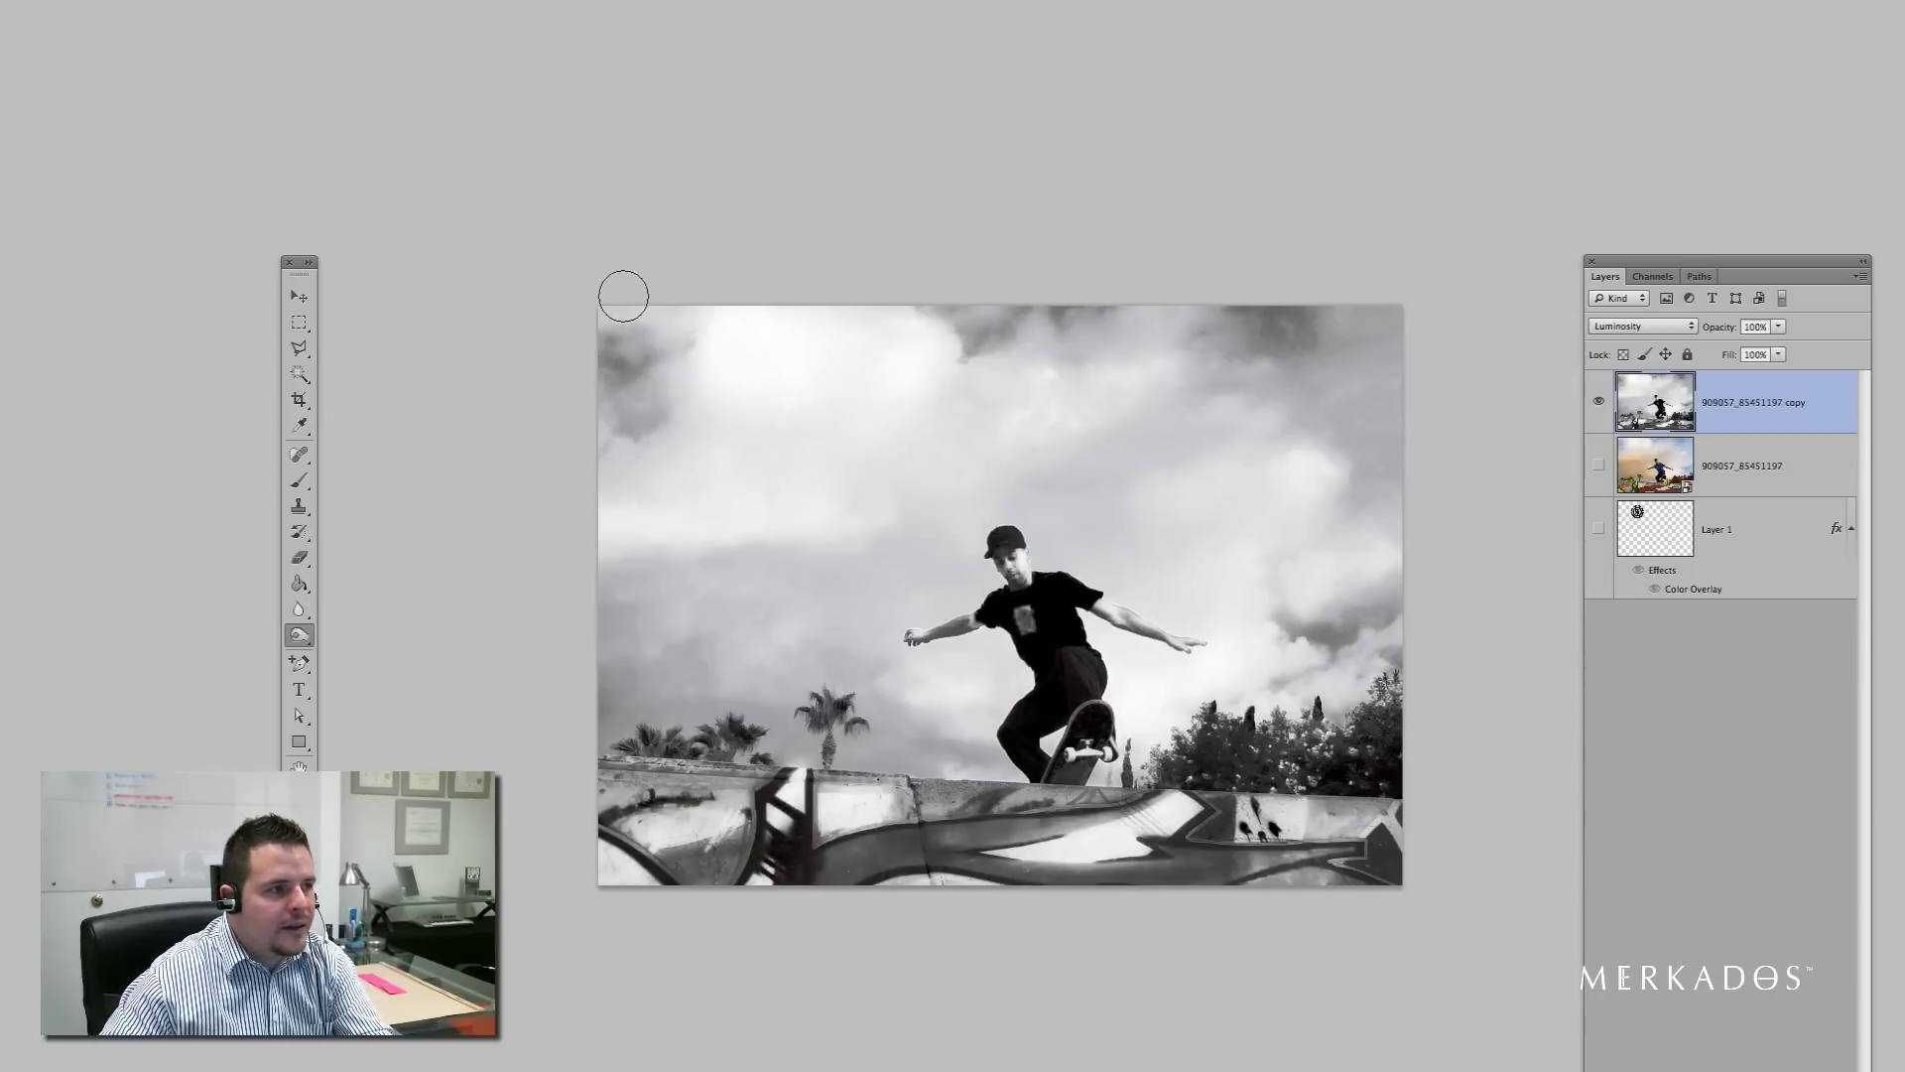
key(bracketright)
key(bracketright)
key(bracketright)
drag(667, 298, 583, 410)
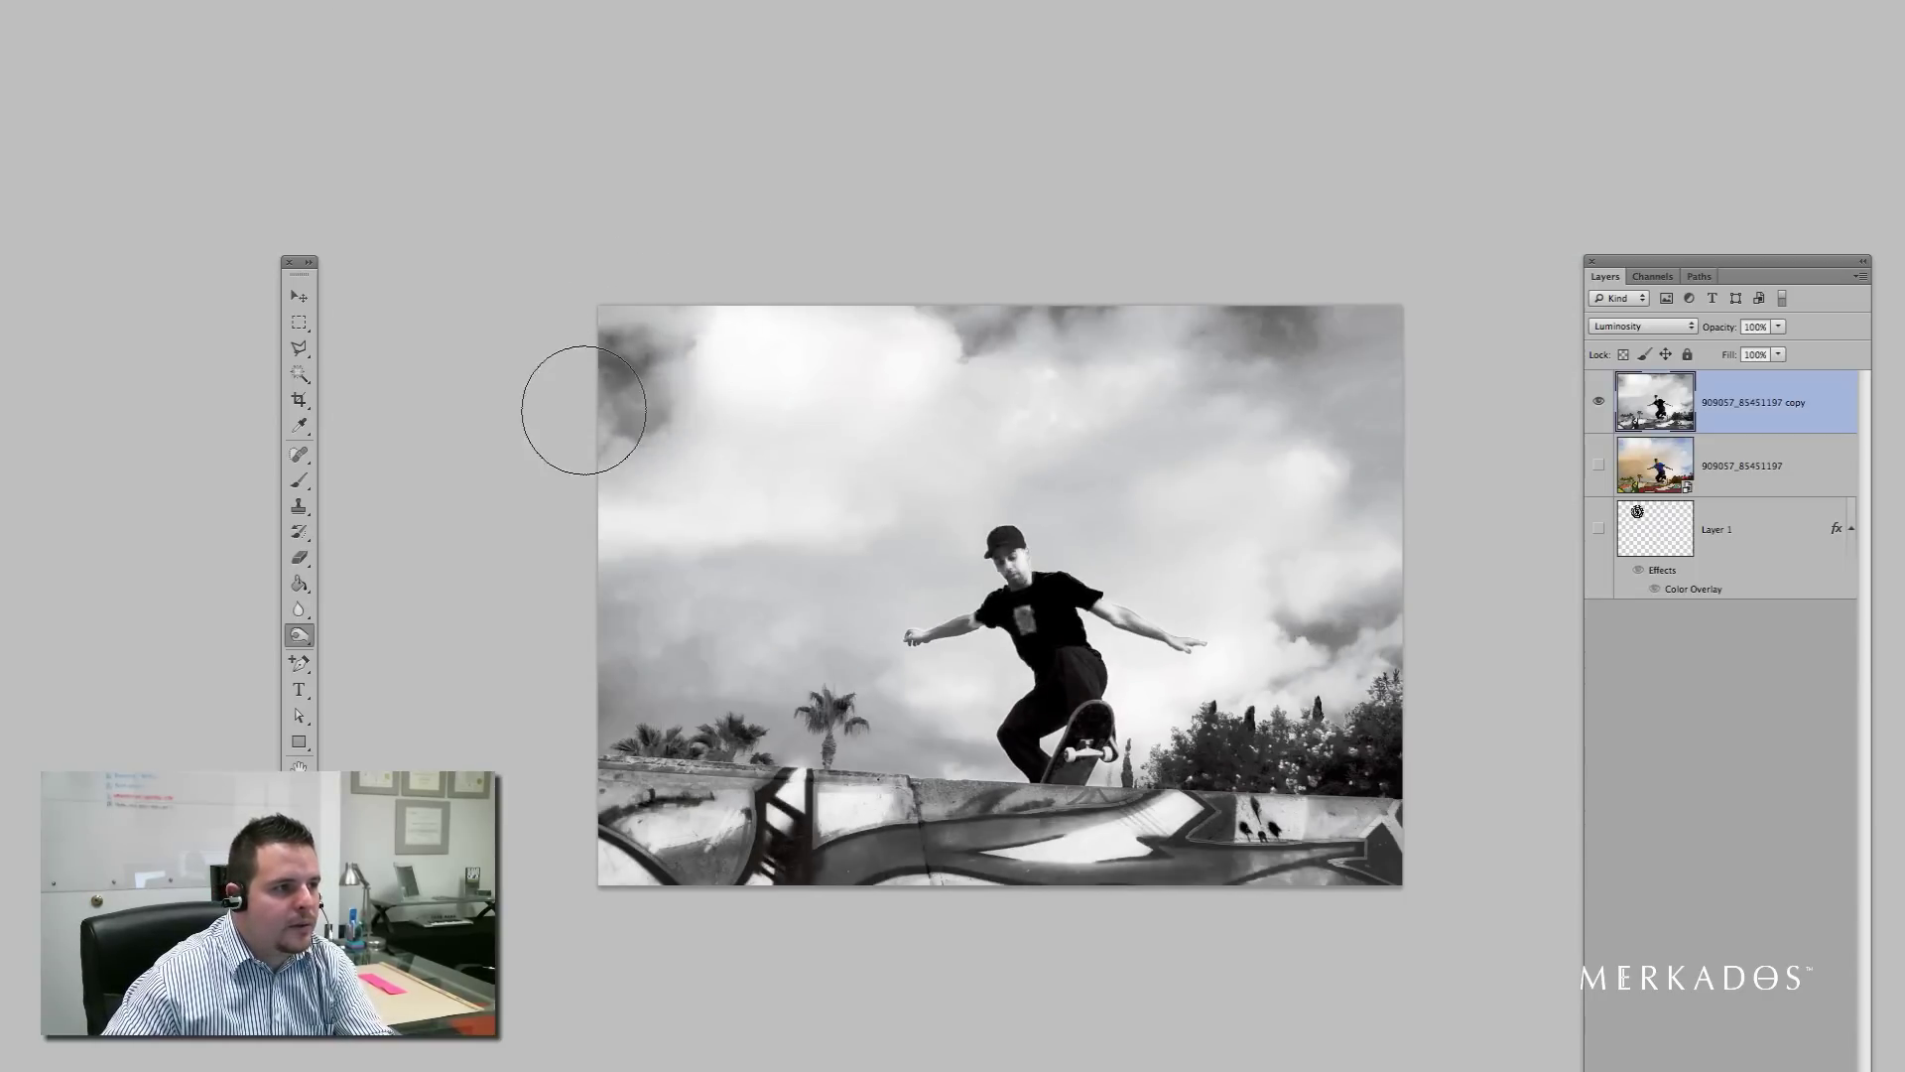
mouse_move(604, 625)
mouse_down()
mouse_move(710, 653)
mouse_move(756, 636)
mouse_move(690, 651)
mouse_move(837, 628)
mouse_move(807, 678)
mouse_move(837, 721)
mouse_move(739, 721)
mouse_move(932, 722)
mouse_move(834, 701)
mouse_move(967, 352)
mouse_move(934, 320)
mouse_move(1345, 319)
mouse_move(1249, 320)
mouse_move(1322, 354)
mouse_move(1361, 338)
mouse_move(1378, 372)
mouse_move(1393, 538)
mouse_move(1330, 675)
mouse_move(1306, 619)
mouse_up()
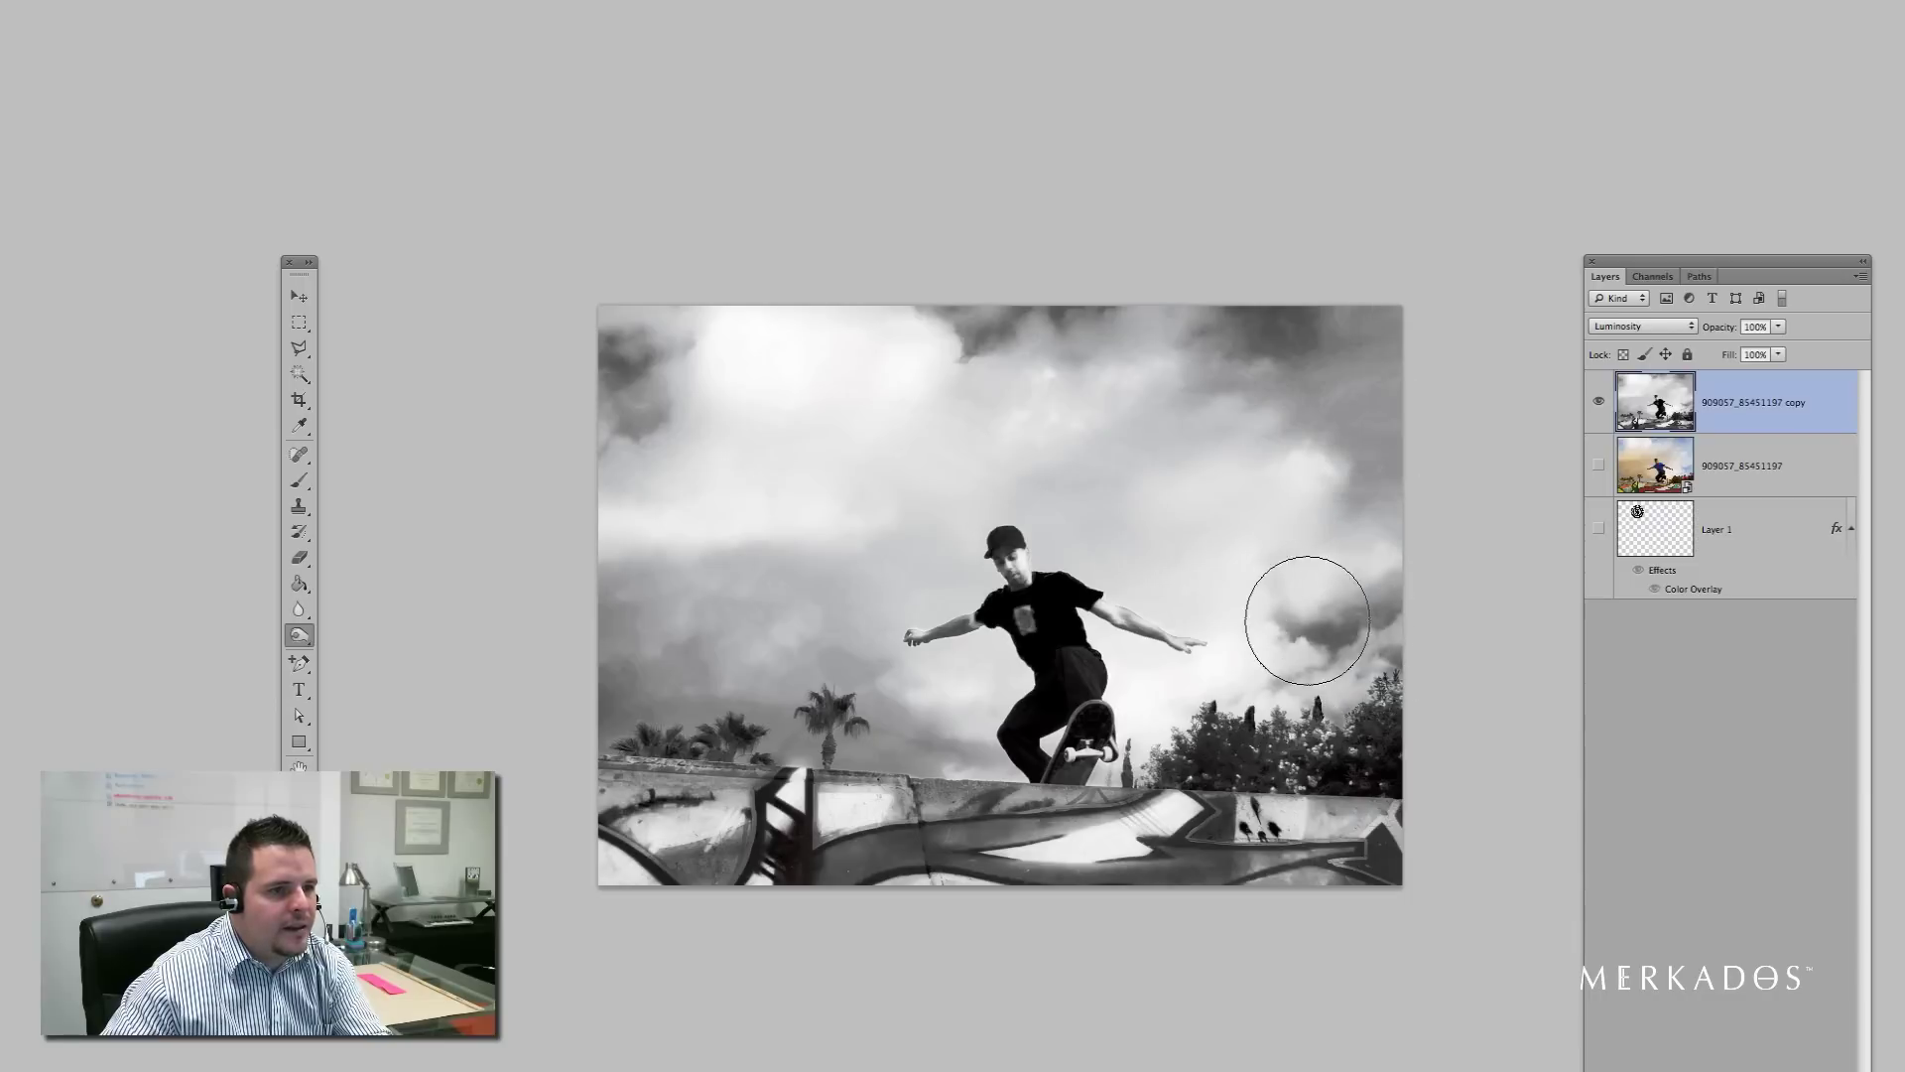
mouse_move(1187, 366)
mouse_down()
mouse_move(854, 462)
mouse_move(1138, 384)
mouse_move(956, 365)
mouse_move(967, 321)
mouse_move(1081, 316)
mouse_move(973, 315)
mouse_move(1095, 314)
mouse_move(950, 328)
mouse_move(1295, 314)
mouse_move(1325, 338)
mouse_move(1381, 317)
mouse_move(1368, 387)
mouse_move(1392, 376)
mouse_move(1384, 453)
mouse_move(1401, 461)
mouse_move(1386, 609)
mouse_move(1331, 621)
mouse_move(1355, 650)
mouse_move(1400, 644)
mouse_move(889, 314)
mouse_up()
mouse_move(672, 308)
mouse_down()
mouse_move(627, 360)
mouse_move(669, 351)
mouse_move(603, 459)
mouse_move(639, 434)
mouse_move(661, 640)
mouse_move(782, 567)
mouse_move(708, 687)
mouse_move(763, 700)
mouse_move(786, 742)
mouse_move(770, 673)
mouse_move(890, 634)
mouse_move(860, 680)
mouse_move(885, 736)
mouse_move(865, 696)
mouse_move(853, 737)
mouse_move(963, 744)
mouse_move(868, 746)
mouse_move(827, 643)
mouse_move(743, 617)
mouse_up()
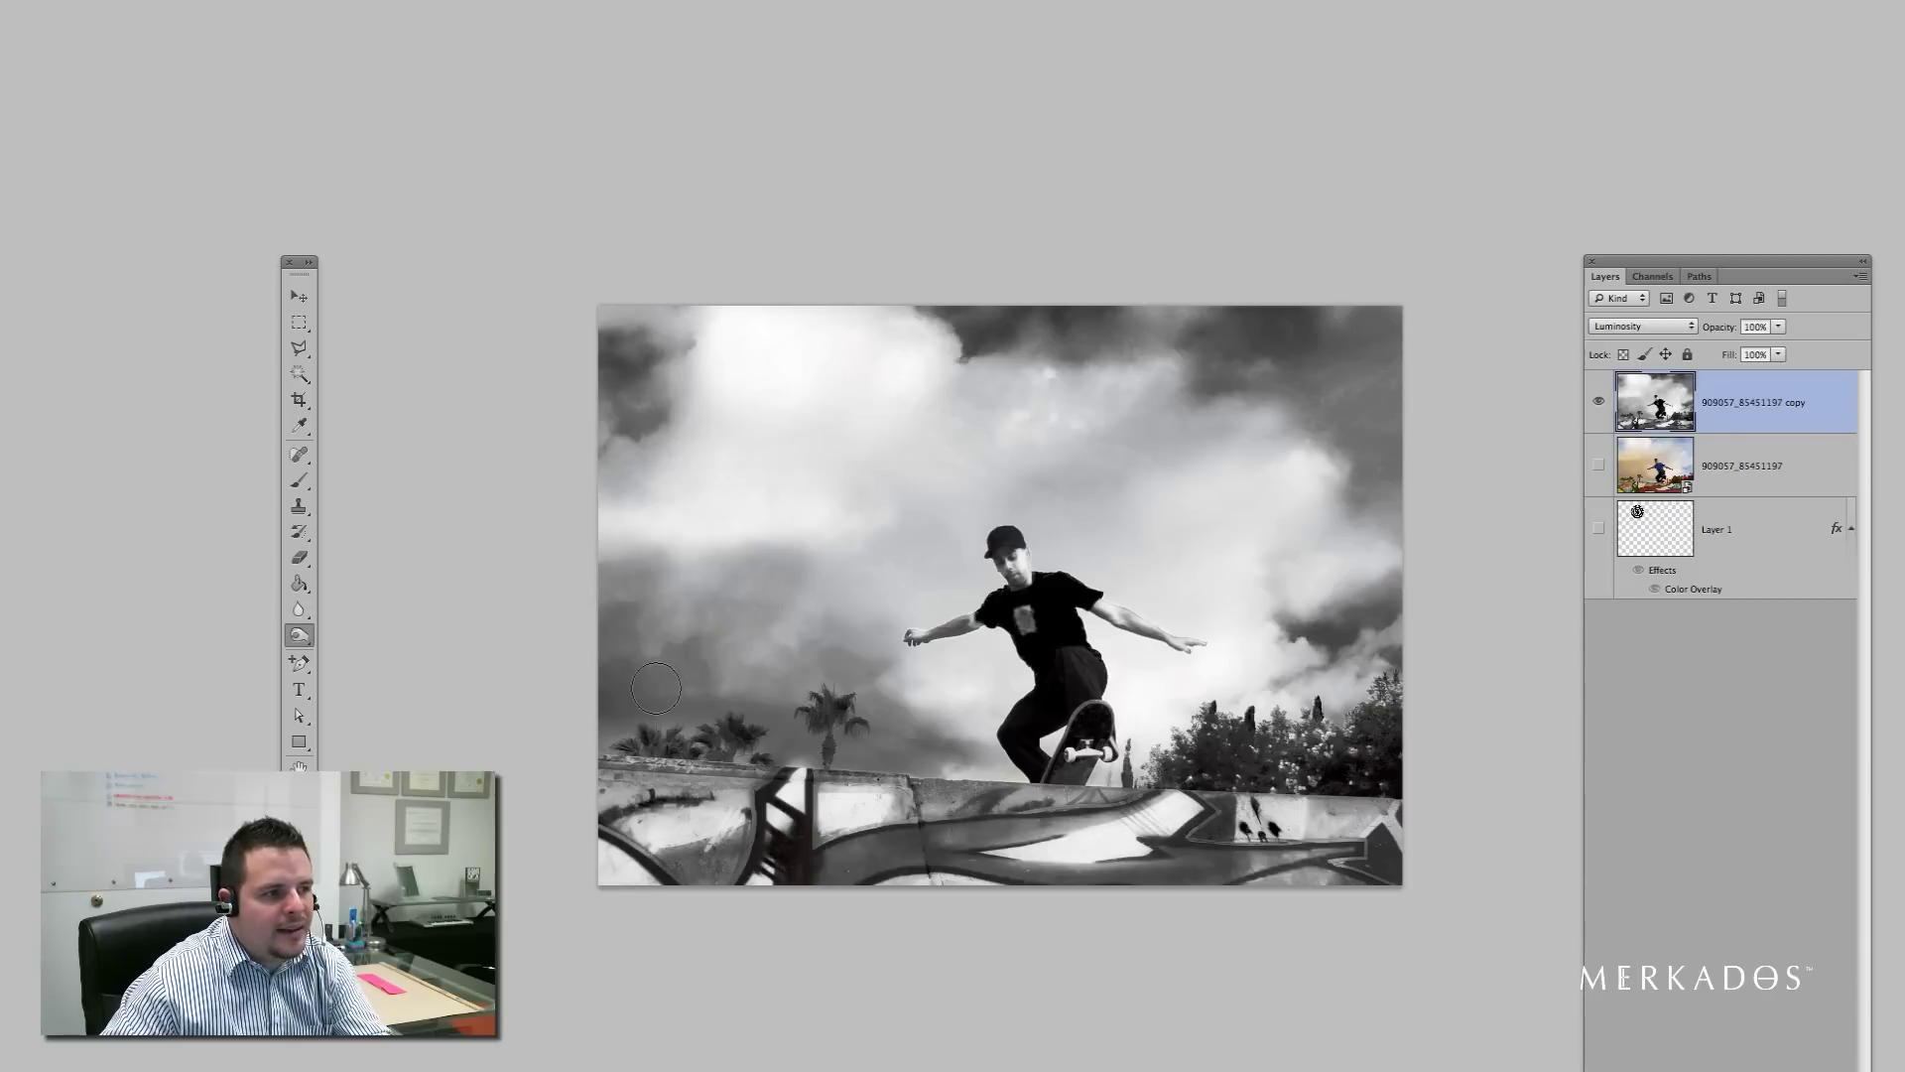
Step: Deepen the dark clouds above the palm trees, around the skater and in the upper sky using a smaller Burn brush
mouse_move(623, 716)
mouse_down()
mouse_move(657, 676)
mouse_move(574, 684)
mouse_move(581, 634)
mouse_move(613, 665)
mouse_move(635, 592)
mouse_move(664, 441)
mouse_move(644, 328)
mouse_move(563, 414)
mouse_move(602, 427)
mouse_move(685, 402)
mouse_up()
mouse_move(950, 314)
mouse_down()
mouse_move(1162, 330)
mouse_move(1254, 296)
mouse_move(1234, 332)
mouse_move(1315, 309)
mouse_move(1313, 347)
mouse_move(1347, 340)
mouse_move(1377, 368)
mouse_move(1279, 416)
mouse_move(1313, 367)
mouse_move(1317, 428)
mouse_move(1353, 449)
mouse_move(1410, 425)
mouse_move(1391, 495)
mouse_move(1406, 616)
mouse_move(1406, 586)
mouse_move(1285, 629)
mouse_move(1302, 645)
mouse_move(1377, 620)
mouse_move(1397, 640)
mouse_move(1393, 562)
mouse_move(1324, 497)
mouse_move(1271, 508)
mouse_move(1229, 394)
mouse_move(1046, 478)
mouse_move(912, 447)
mouse_move(674, 540)
mouse_move(837, 608)
mouse_move(801, 619)
mouse_move(721, 591)
mouse_move(780, 574)
mouse_move(674, 668)
mouse_move(745, 617)
mouse_move(786, 670)
mouse_move(898, 664)
mouse_move(881, 716)
mouse_move(966, 754)
mouse_up()
key([)
mouse_move(840, 739)
mouse_down()
mouse_move(655, 754)
mouse_move(586, 681)
mouse_move(621, 540)
mouse_move(596, 523)
mouse_move(582, 328)
mouse_move(951, 315)
mouse_move(1220, 337)
mouse_up()
mouse_move(765, 523)
mouse_down()
mouse_move(905, 502)
mouse_move(1012, 525)
mouse_move(944, 549)
mouse_move(873, 621)
mouse_move(1112, 520)
mouse_move(1075, 527)
mouse_move(1165, 608)
mouse_move(1221, 595)
mouse_move(1105, 575)
mouse_move(1190, 625)
mouse_up()
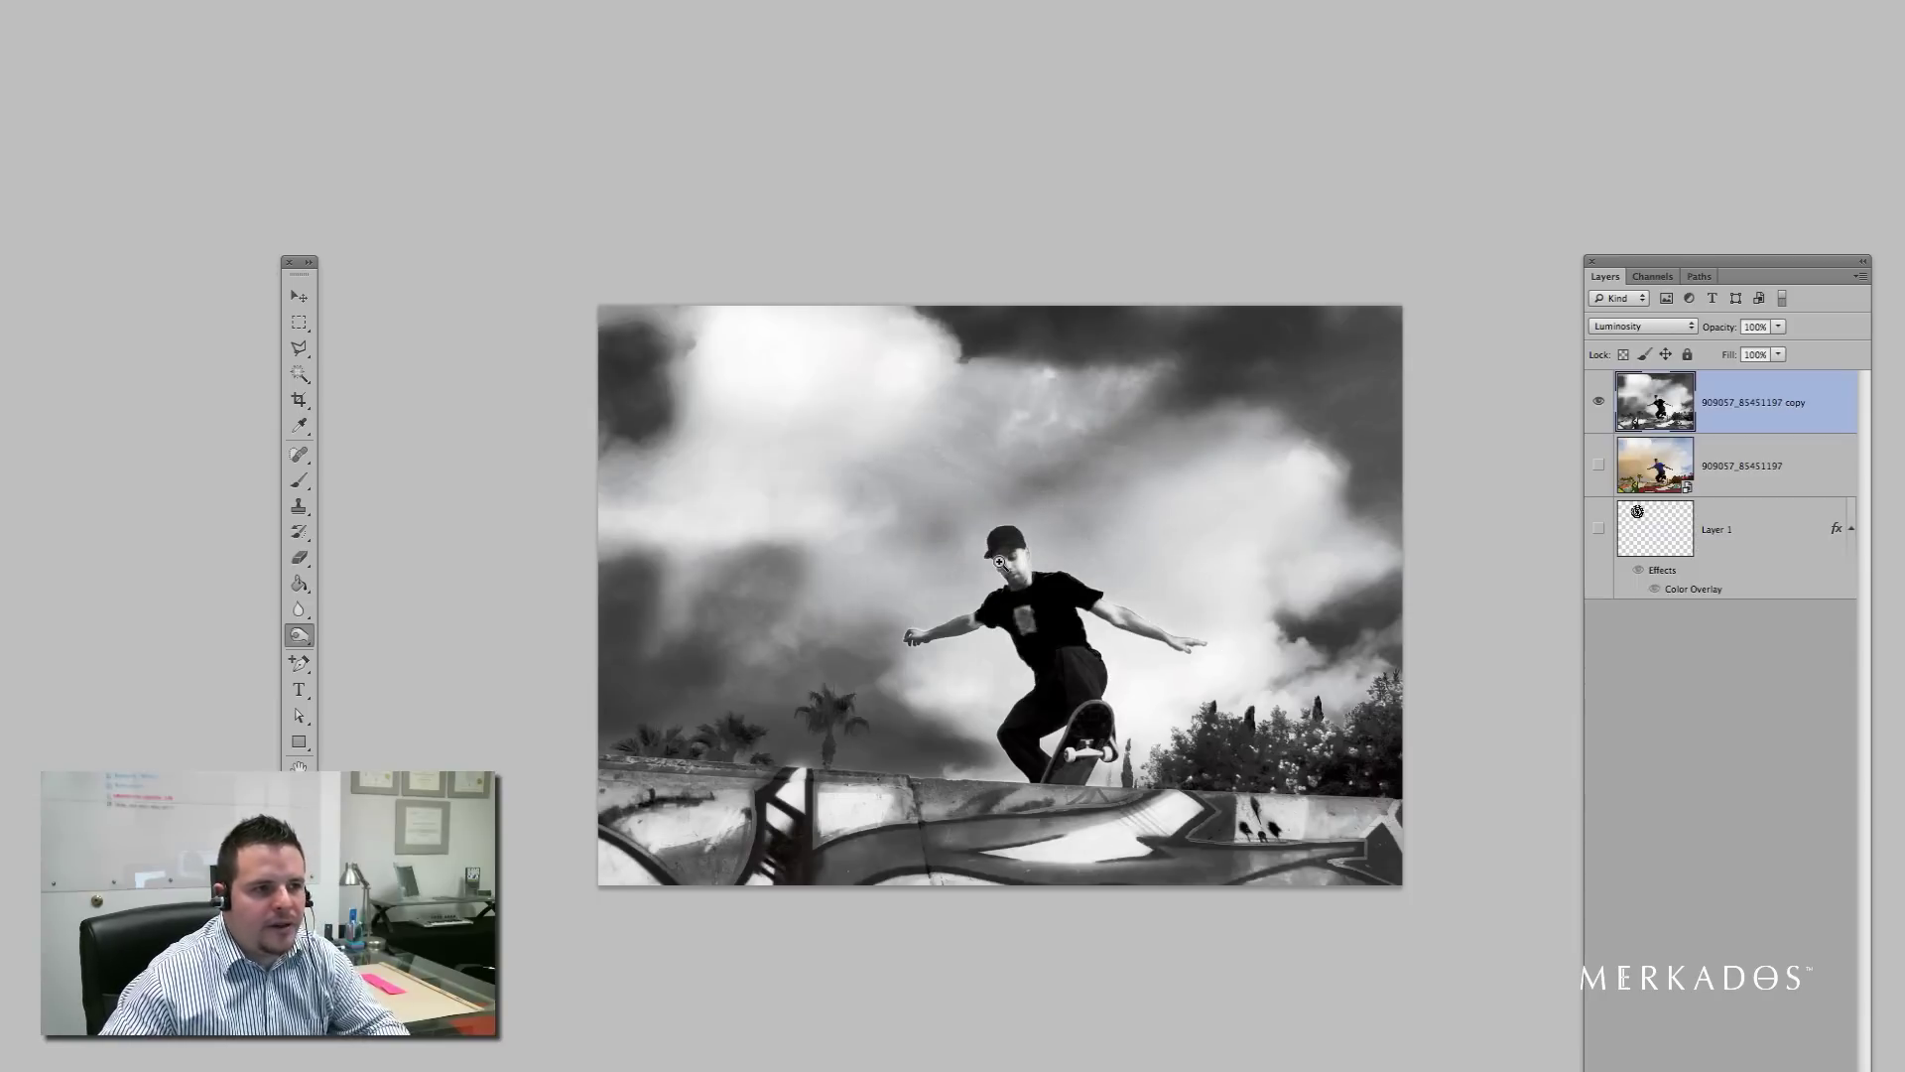
Step: Burn the shading on the skater's outstretched arms and face with a small brush
key(ctrl+plus)
key(ctrl+plus)
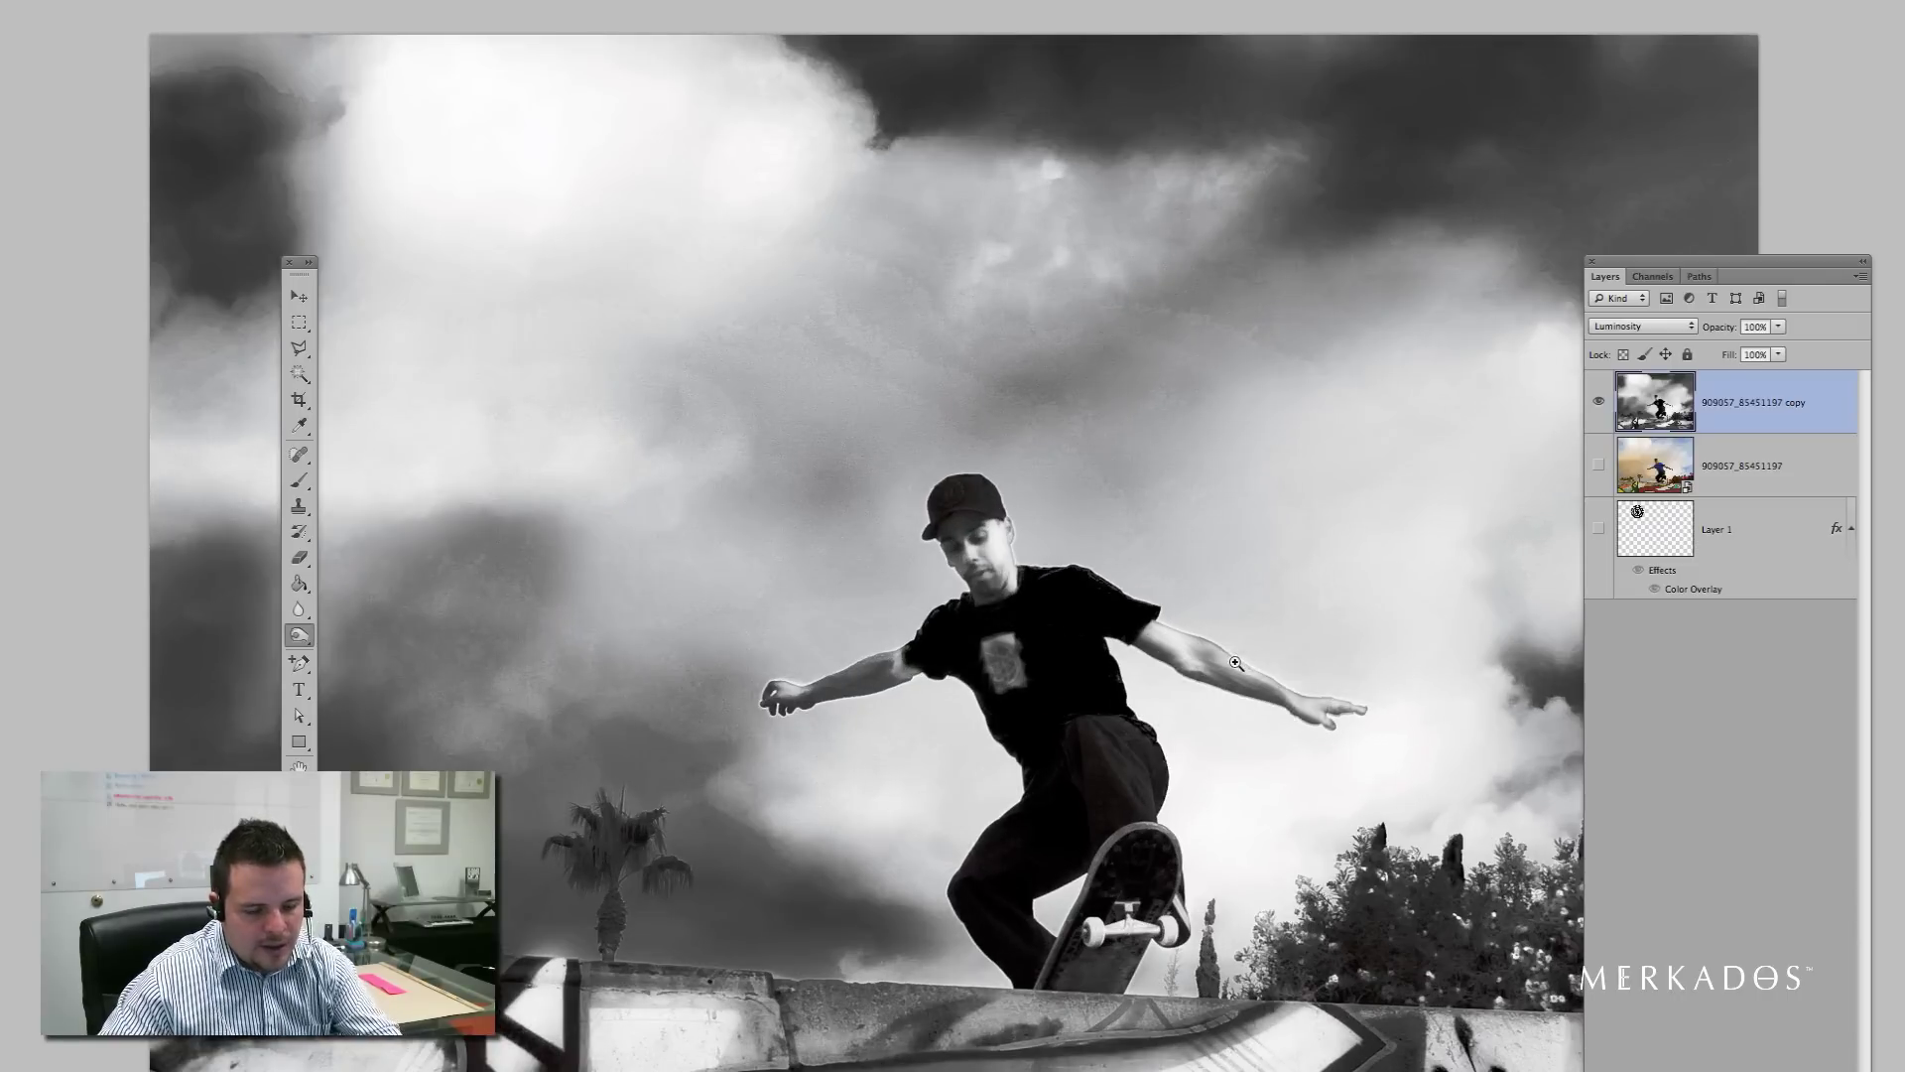
mouse_move(1210, 678)
mouse_down()
mouse_move(1141, 640)
mouse_move(1307, 719)
mouse_move(1193, 639)
mouse_move(1147, 636)
mouse_up()
drag(825, 686, 814, 697)
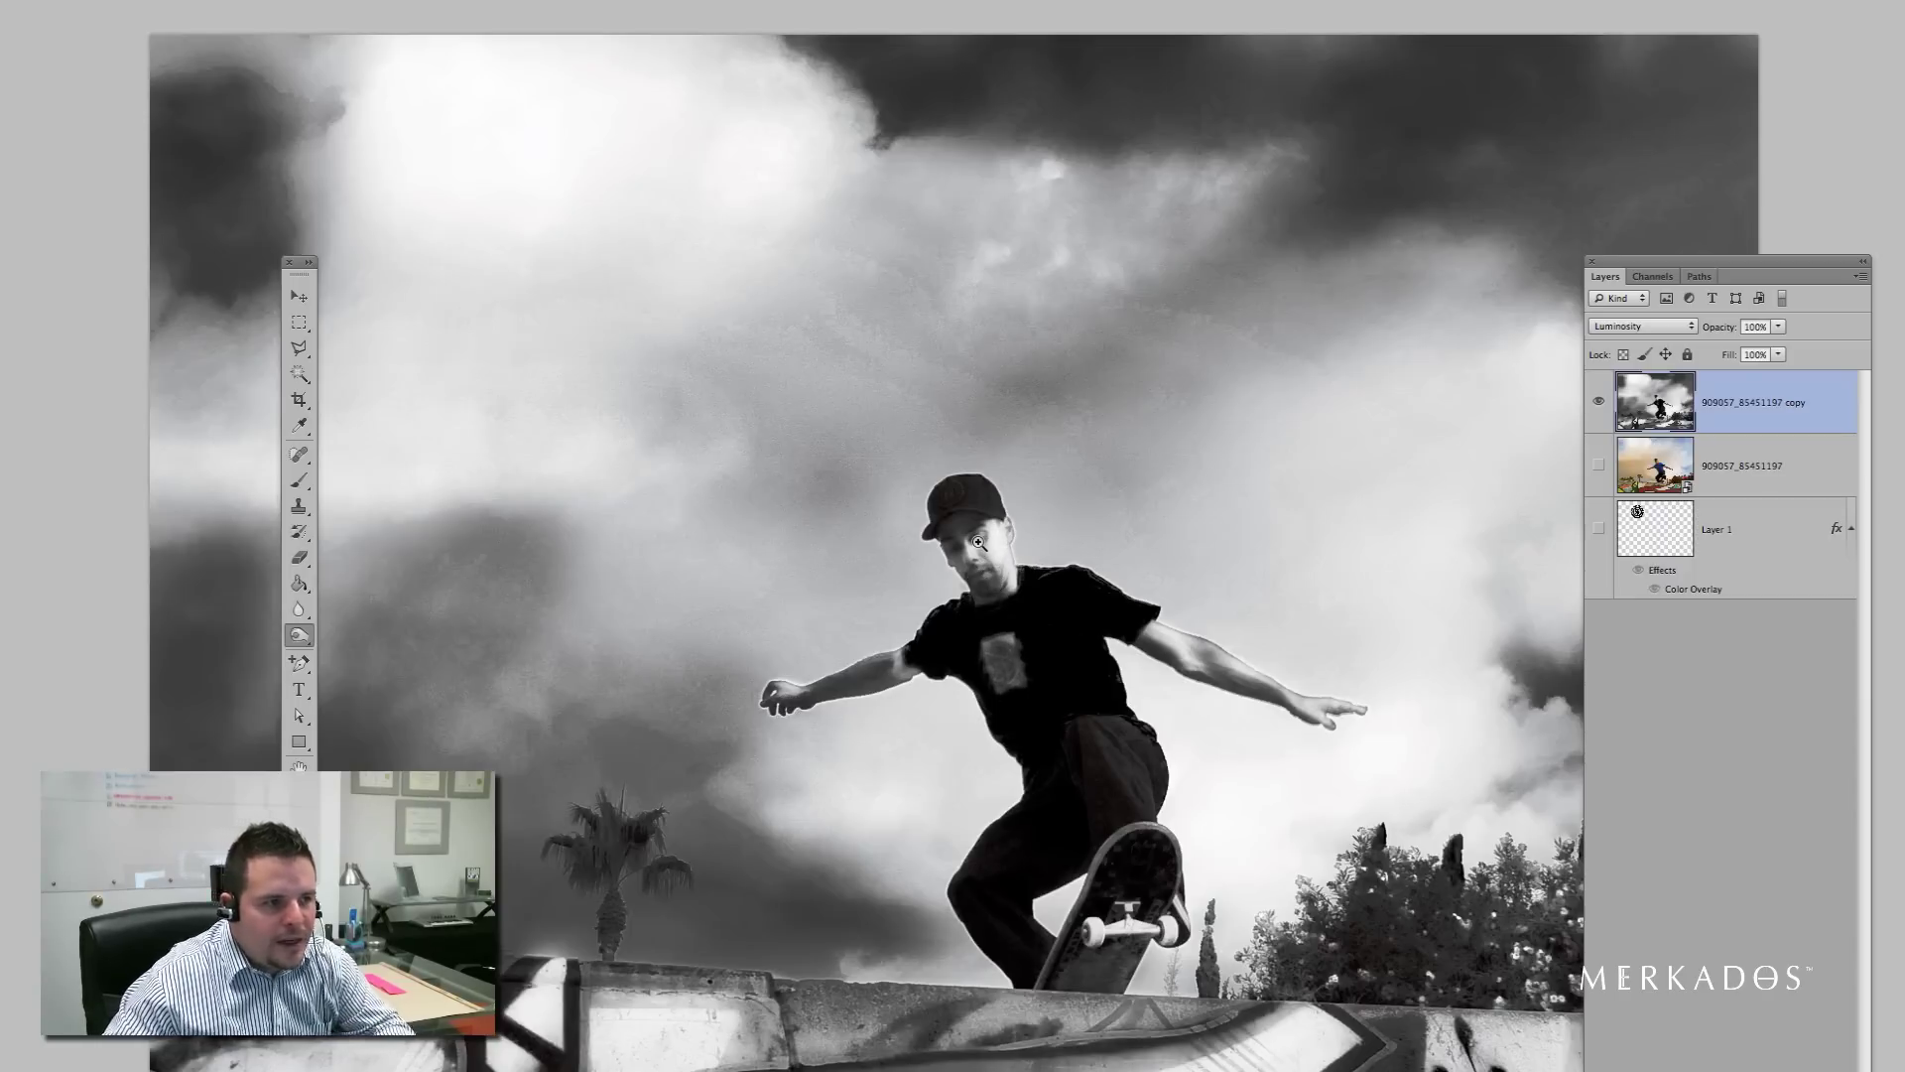
click(978, 541)
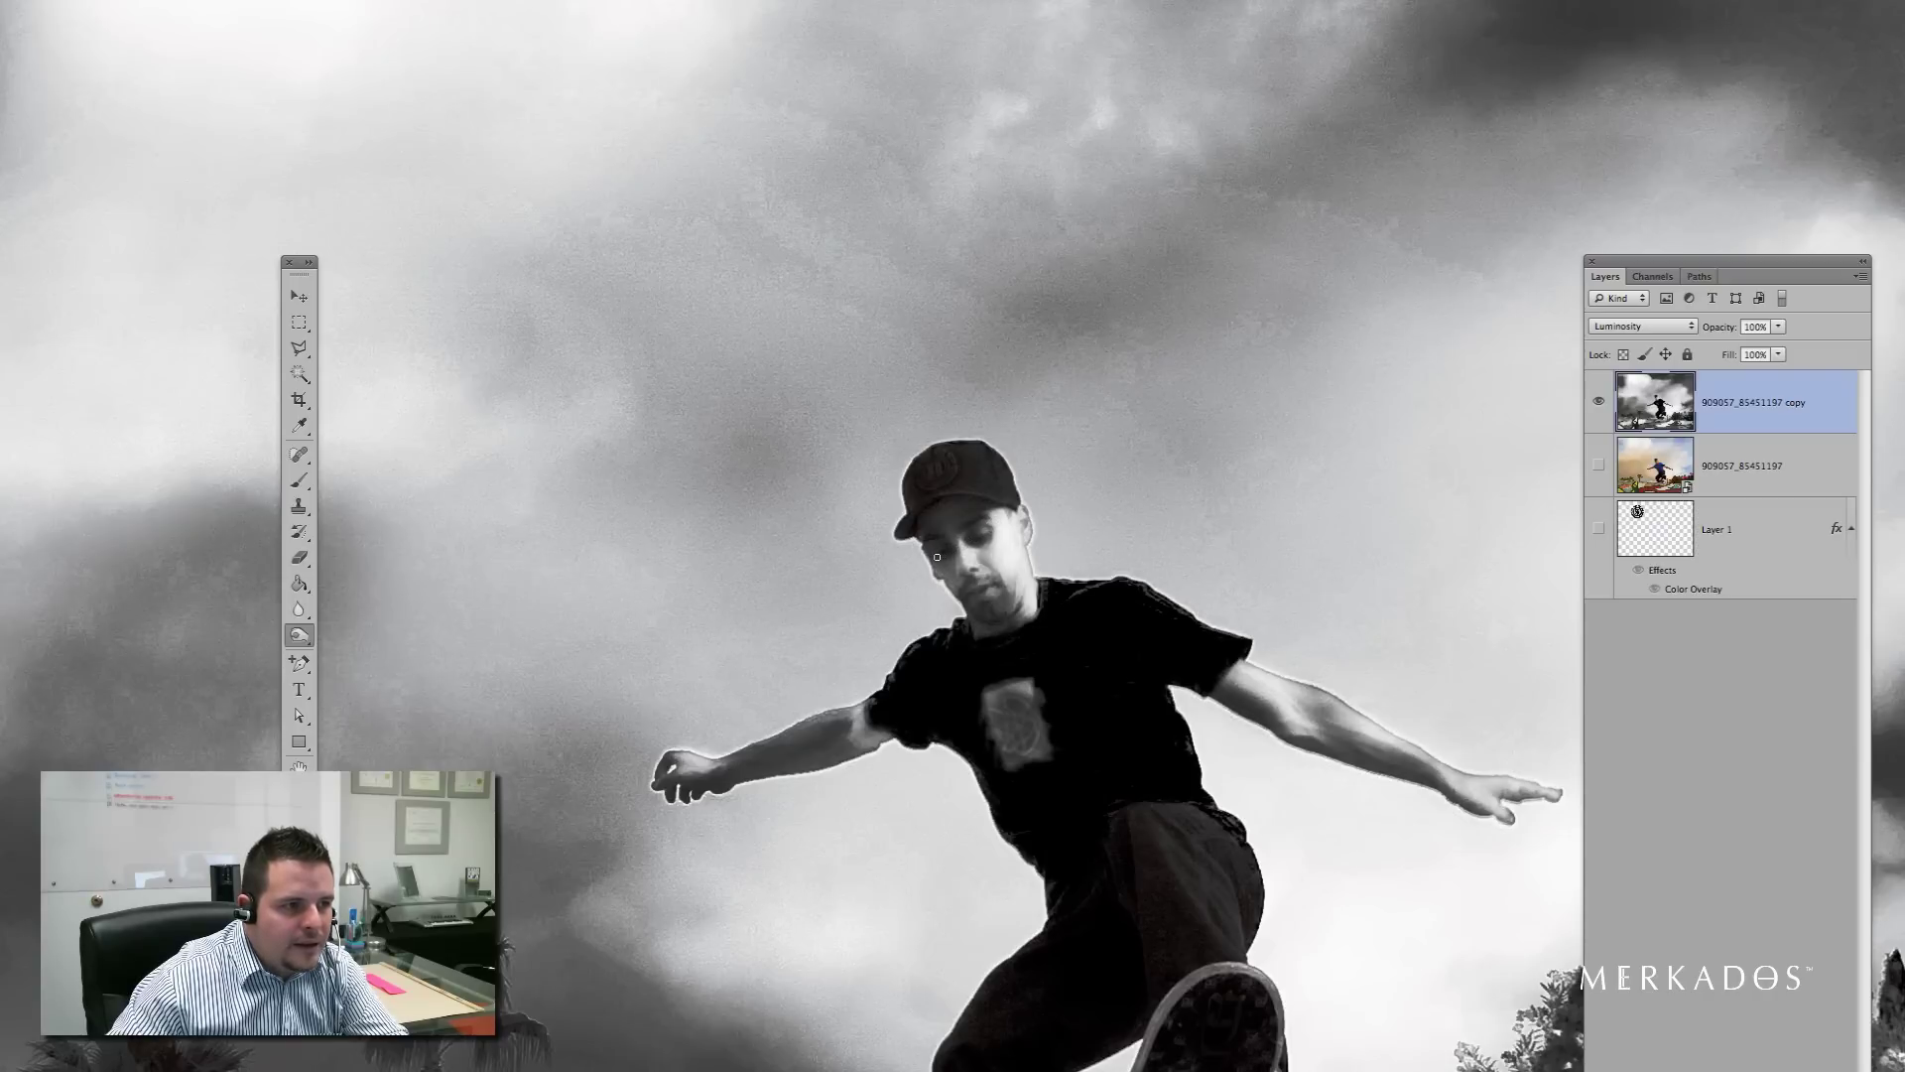
Step: Show the color photo layer again and compare the image with the black-and-white luminosity copy hidden and shown
alt+click(1049, 590)
alt+click(1050, 590)
alt+click(1227, 585)
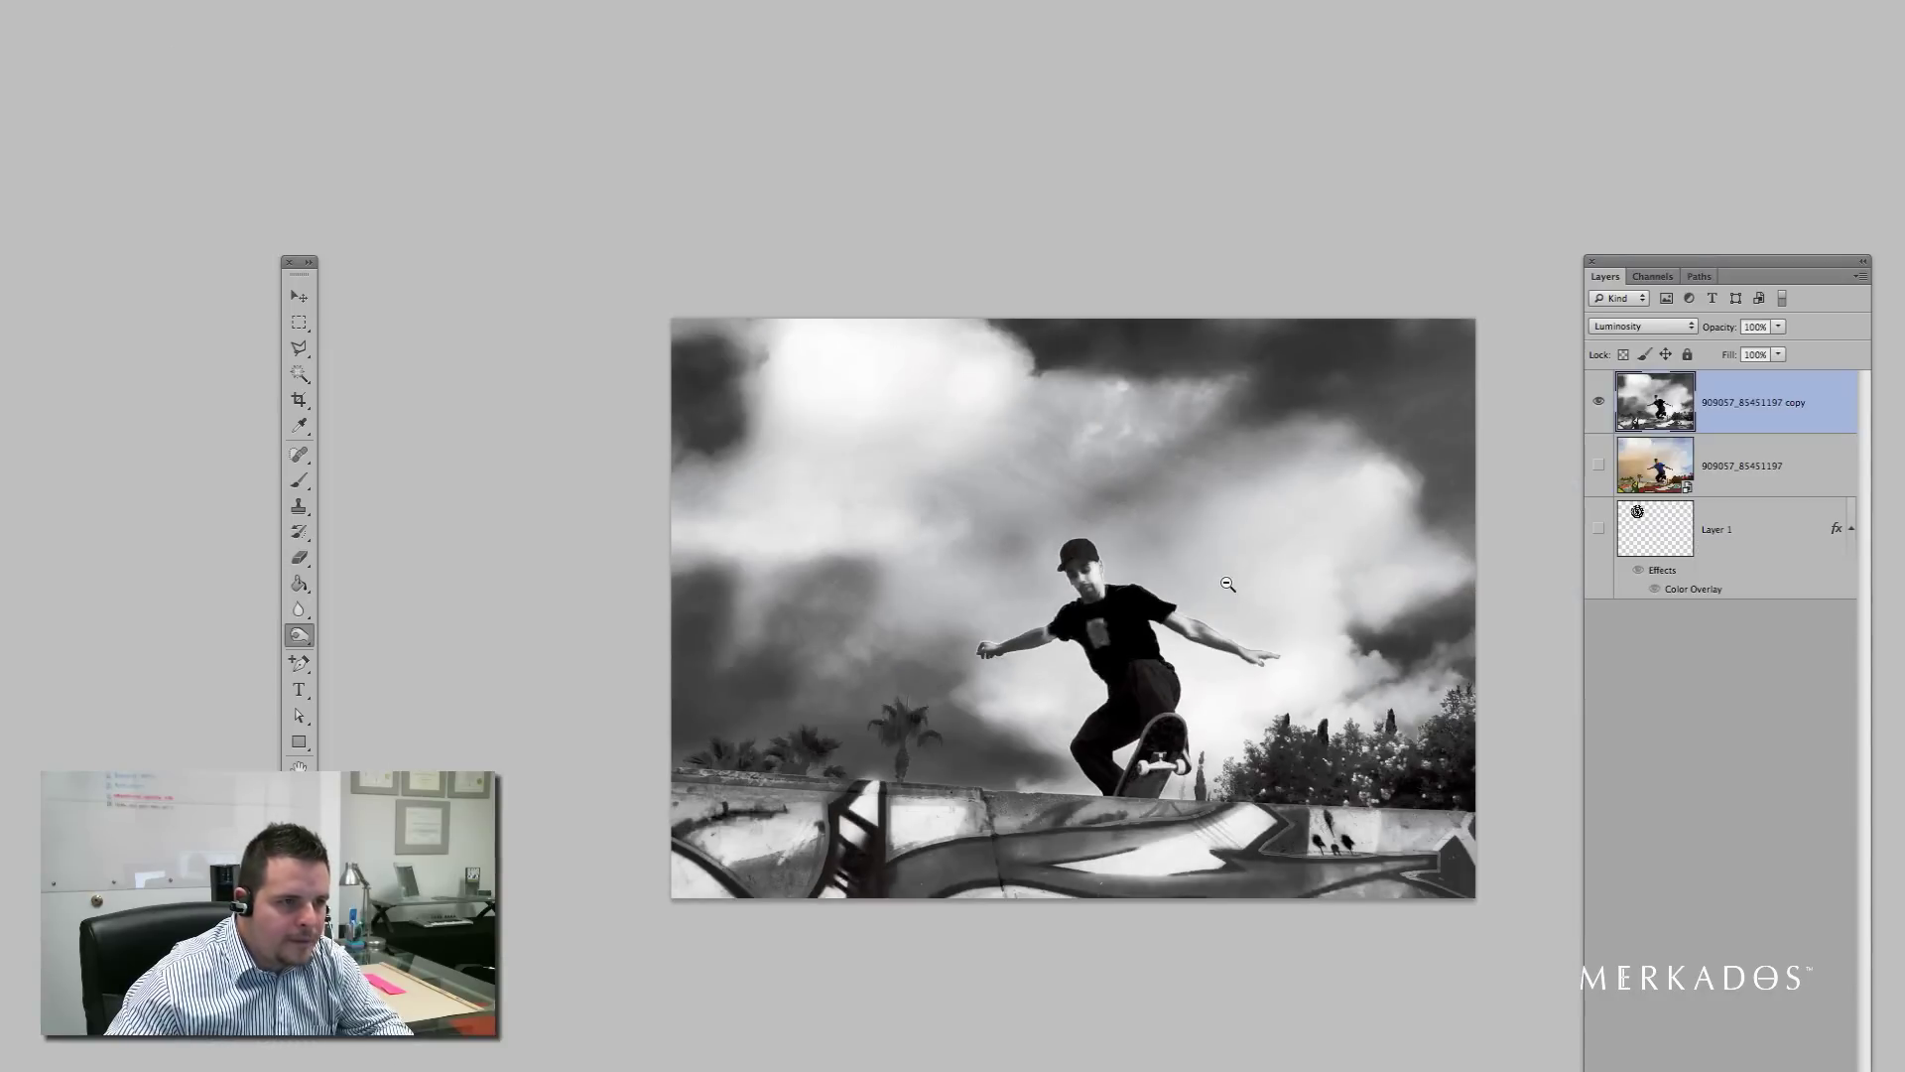
click(1223, 539)
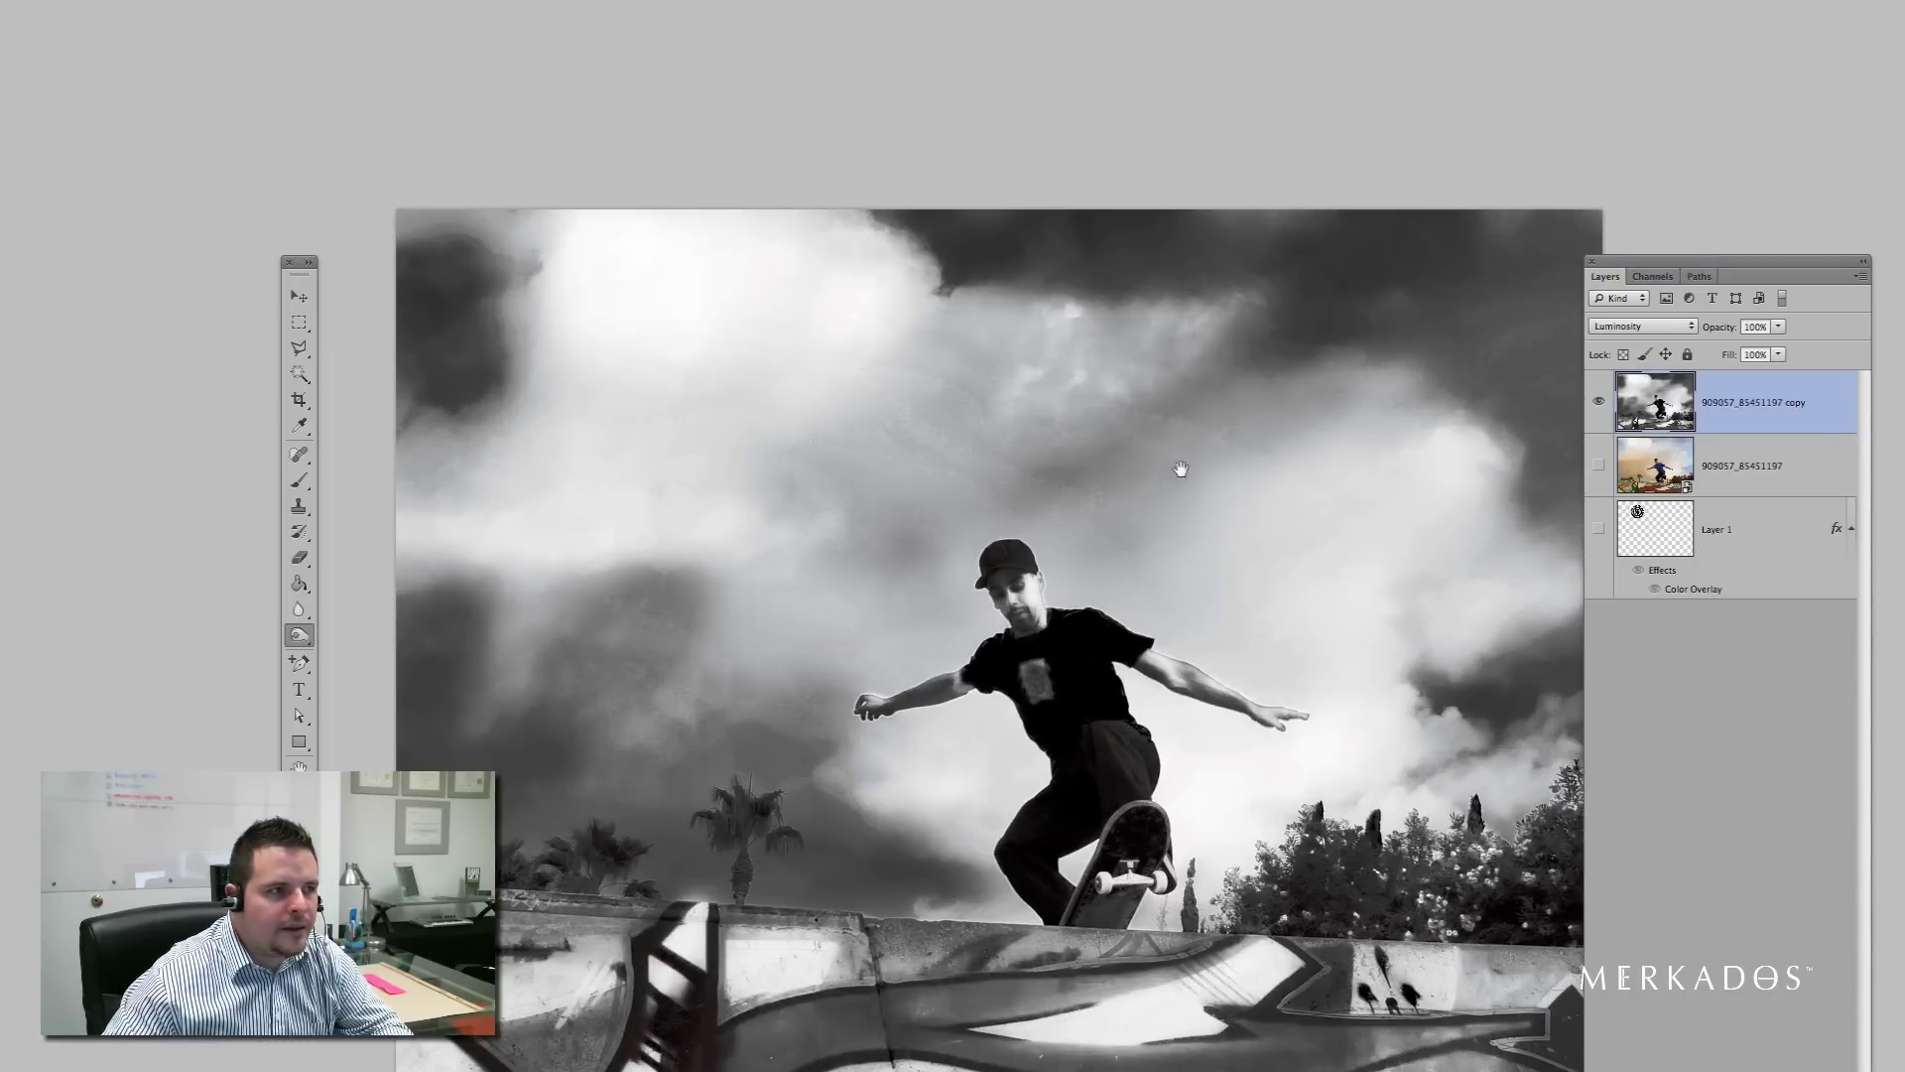
scroll(1051, 472, right, 3)
scroll(1050, 472, up, 2)
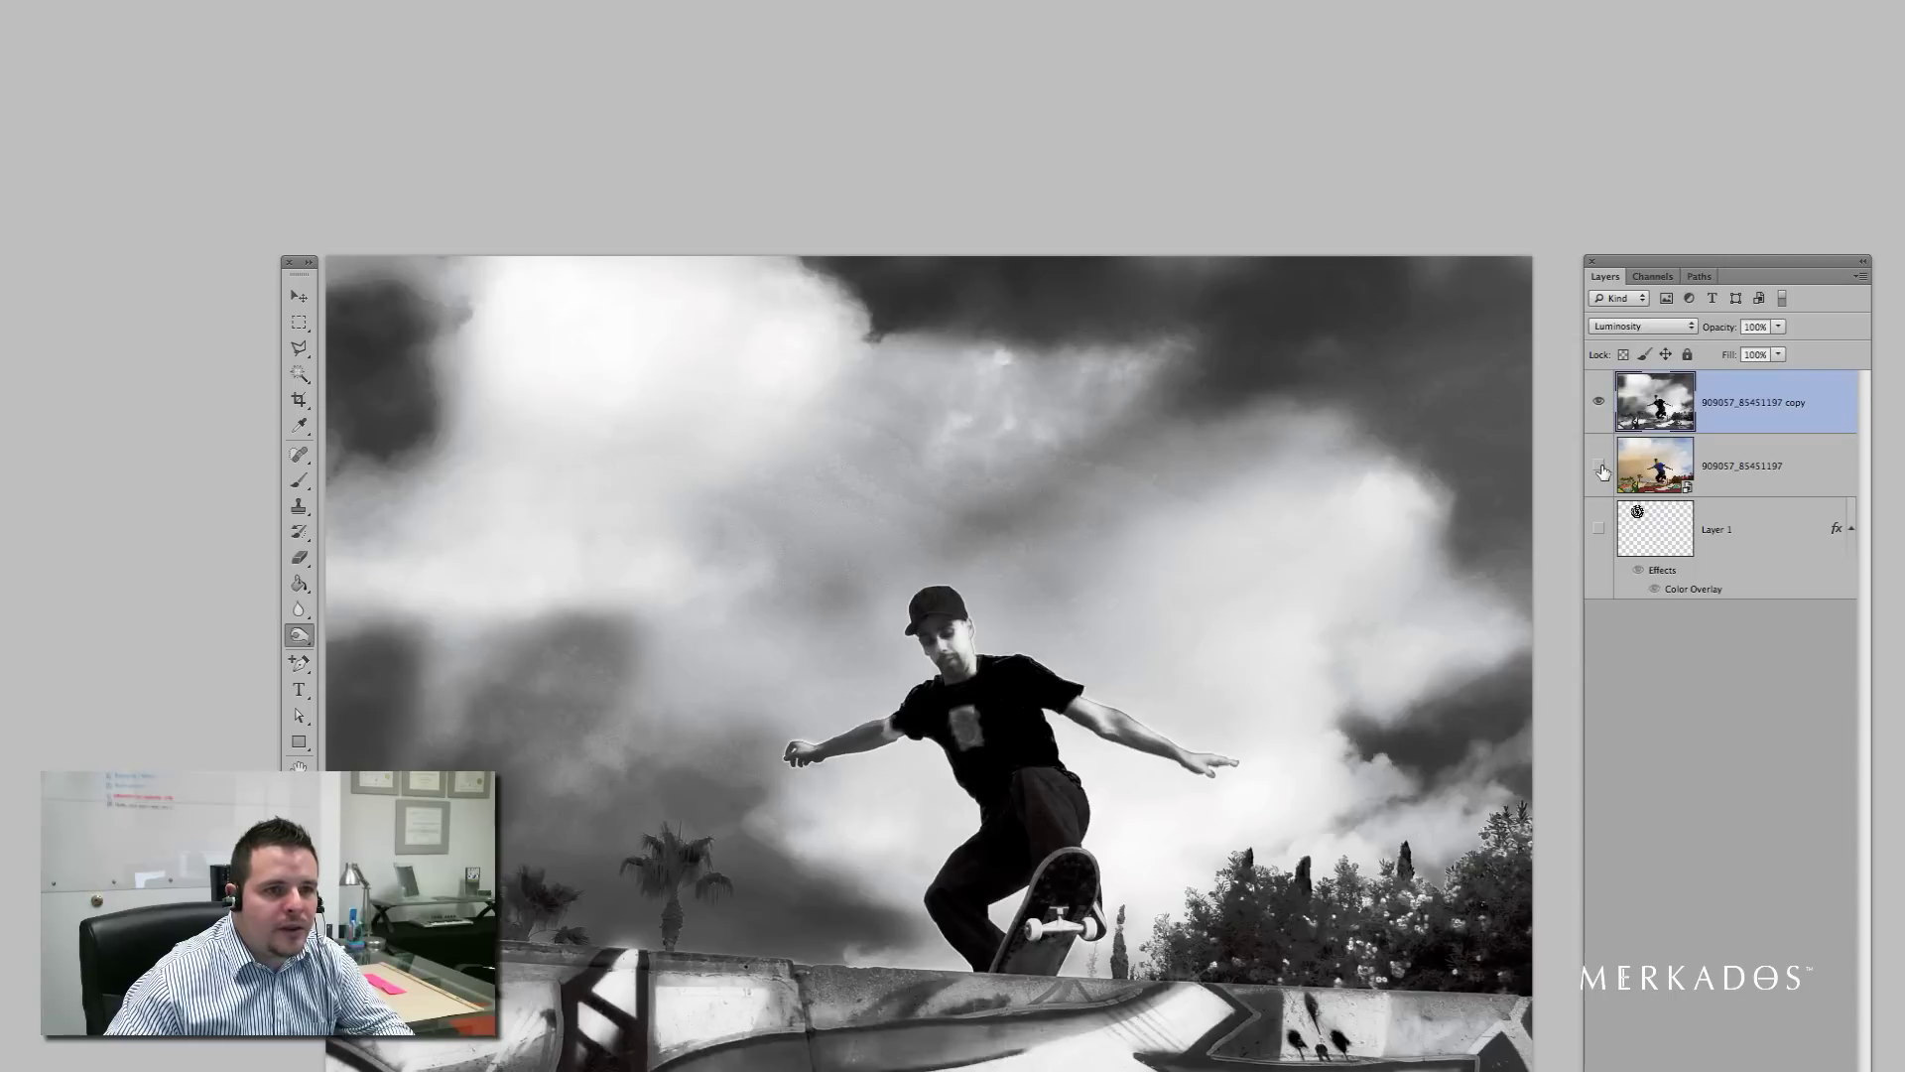
key(v)
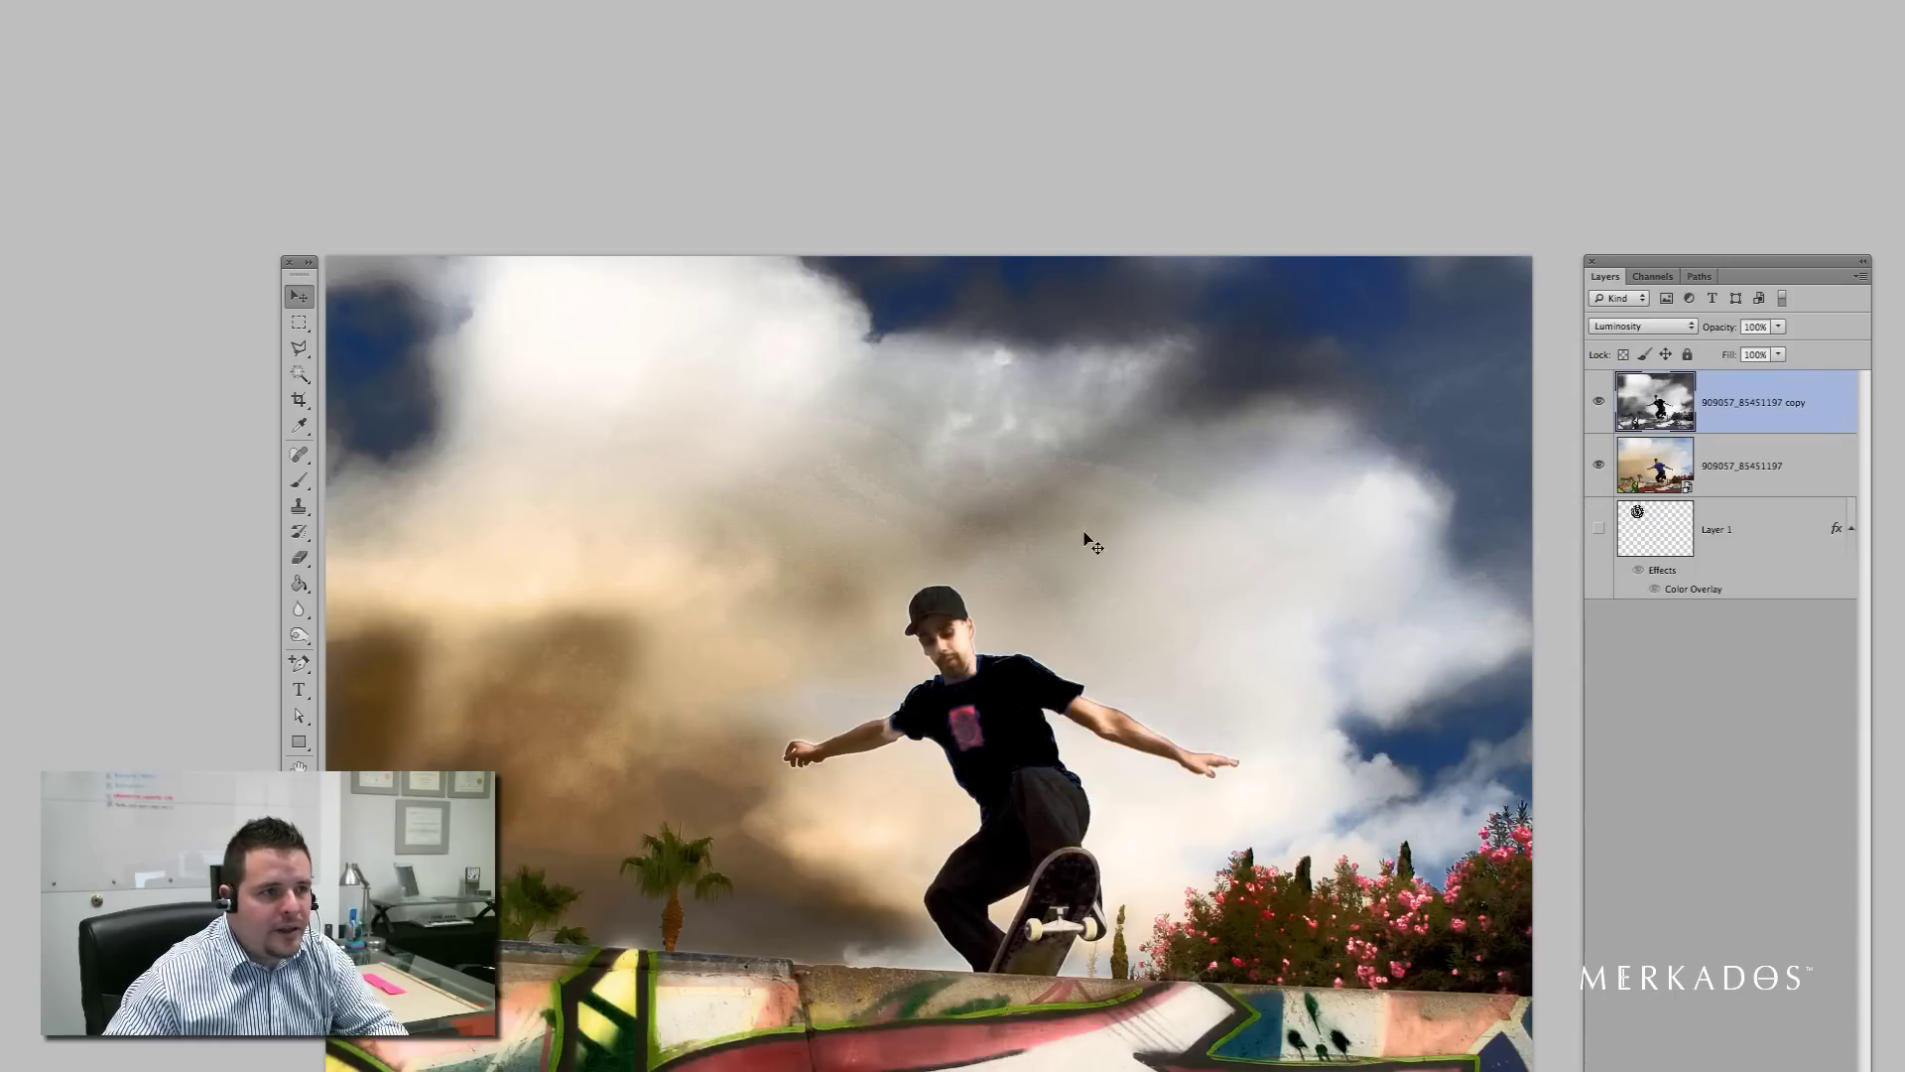
click(1598, 407)
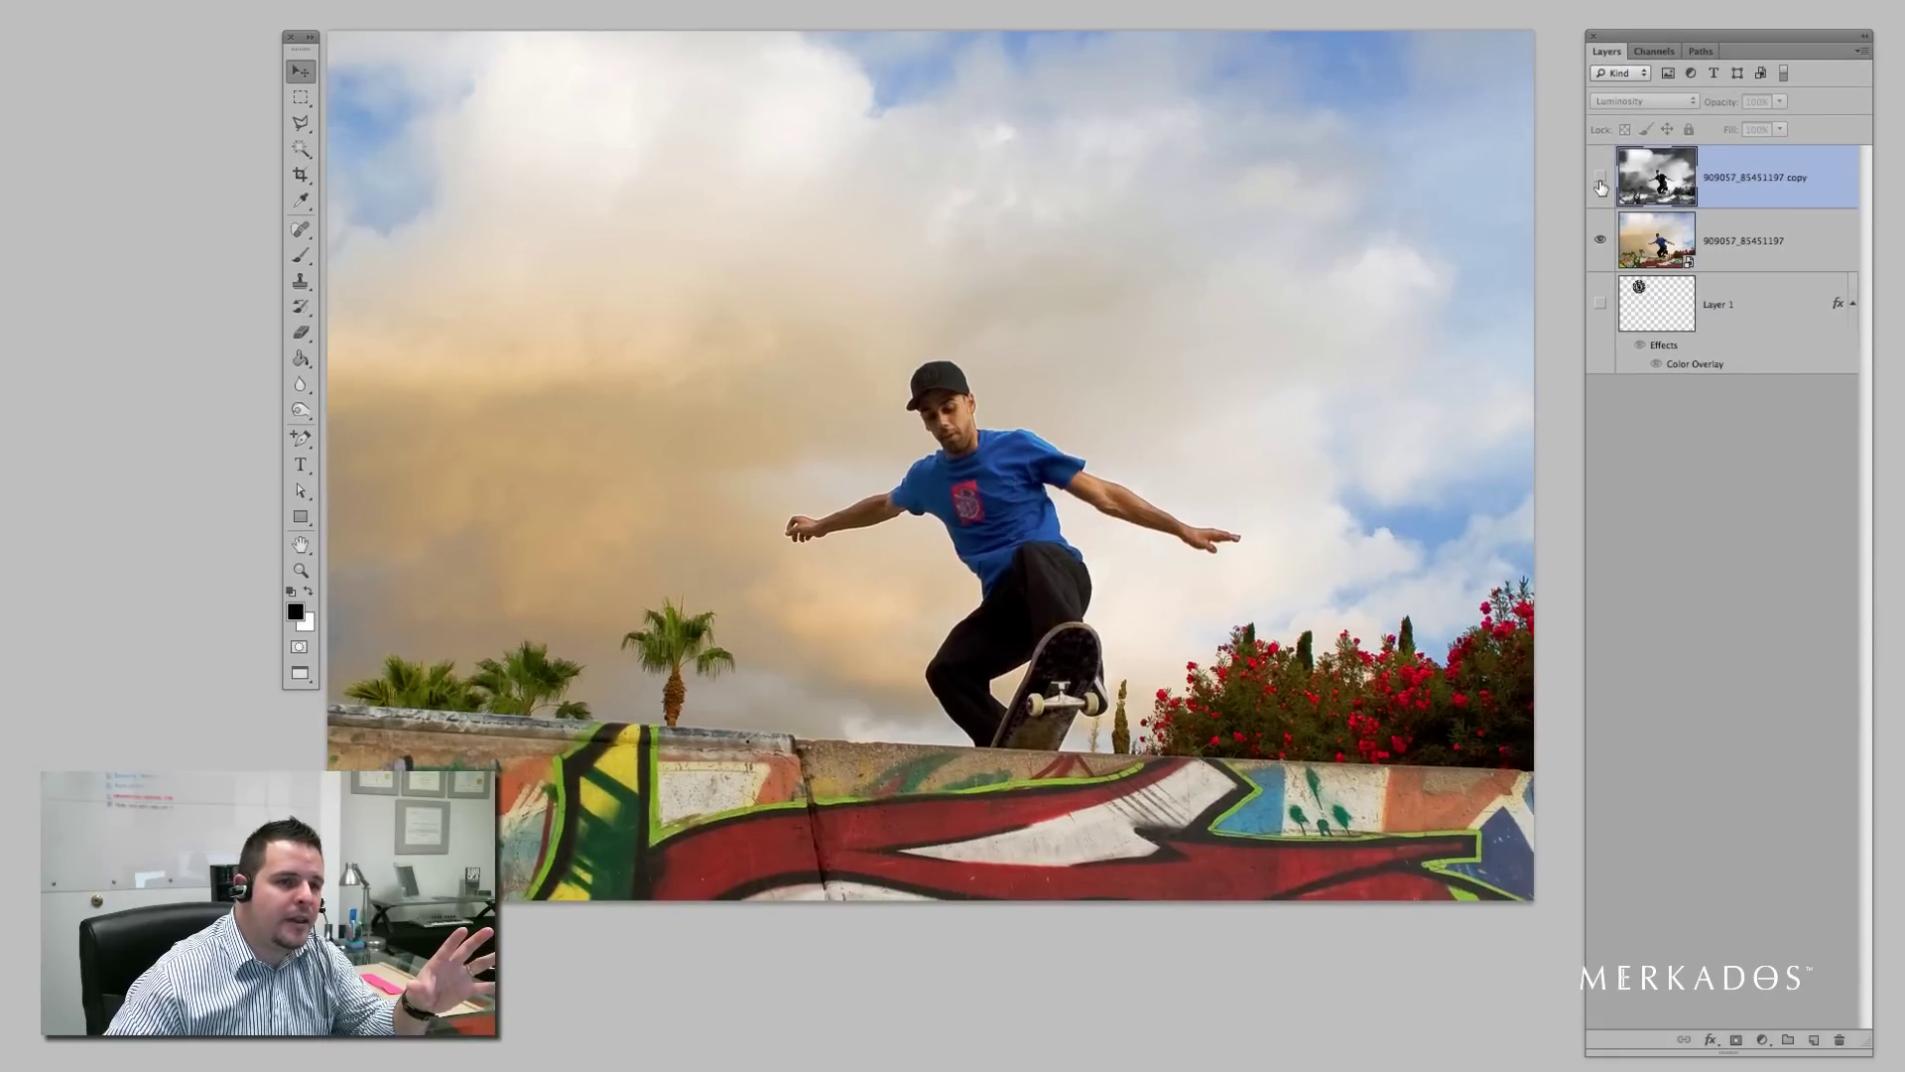
click(1599, 178)
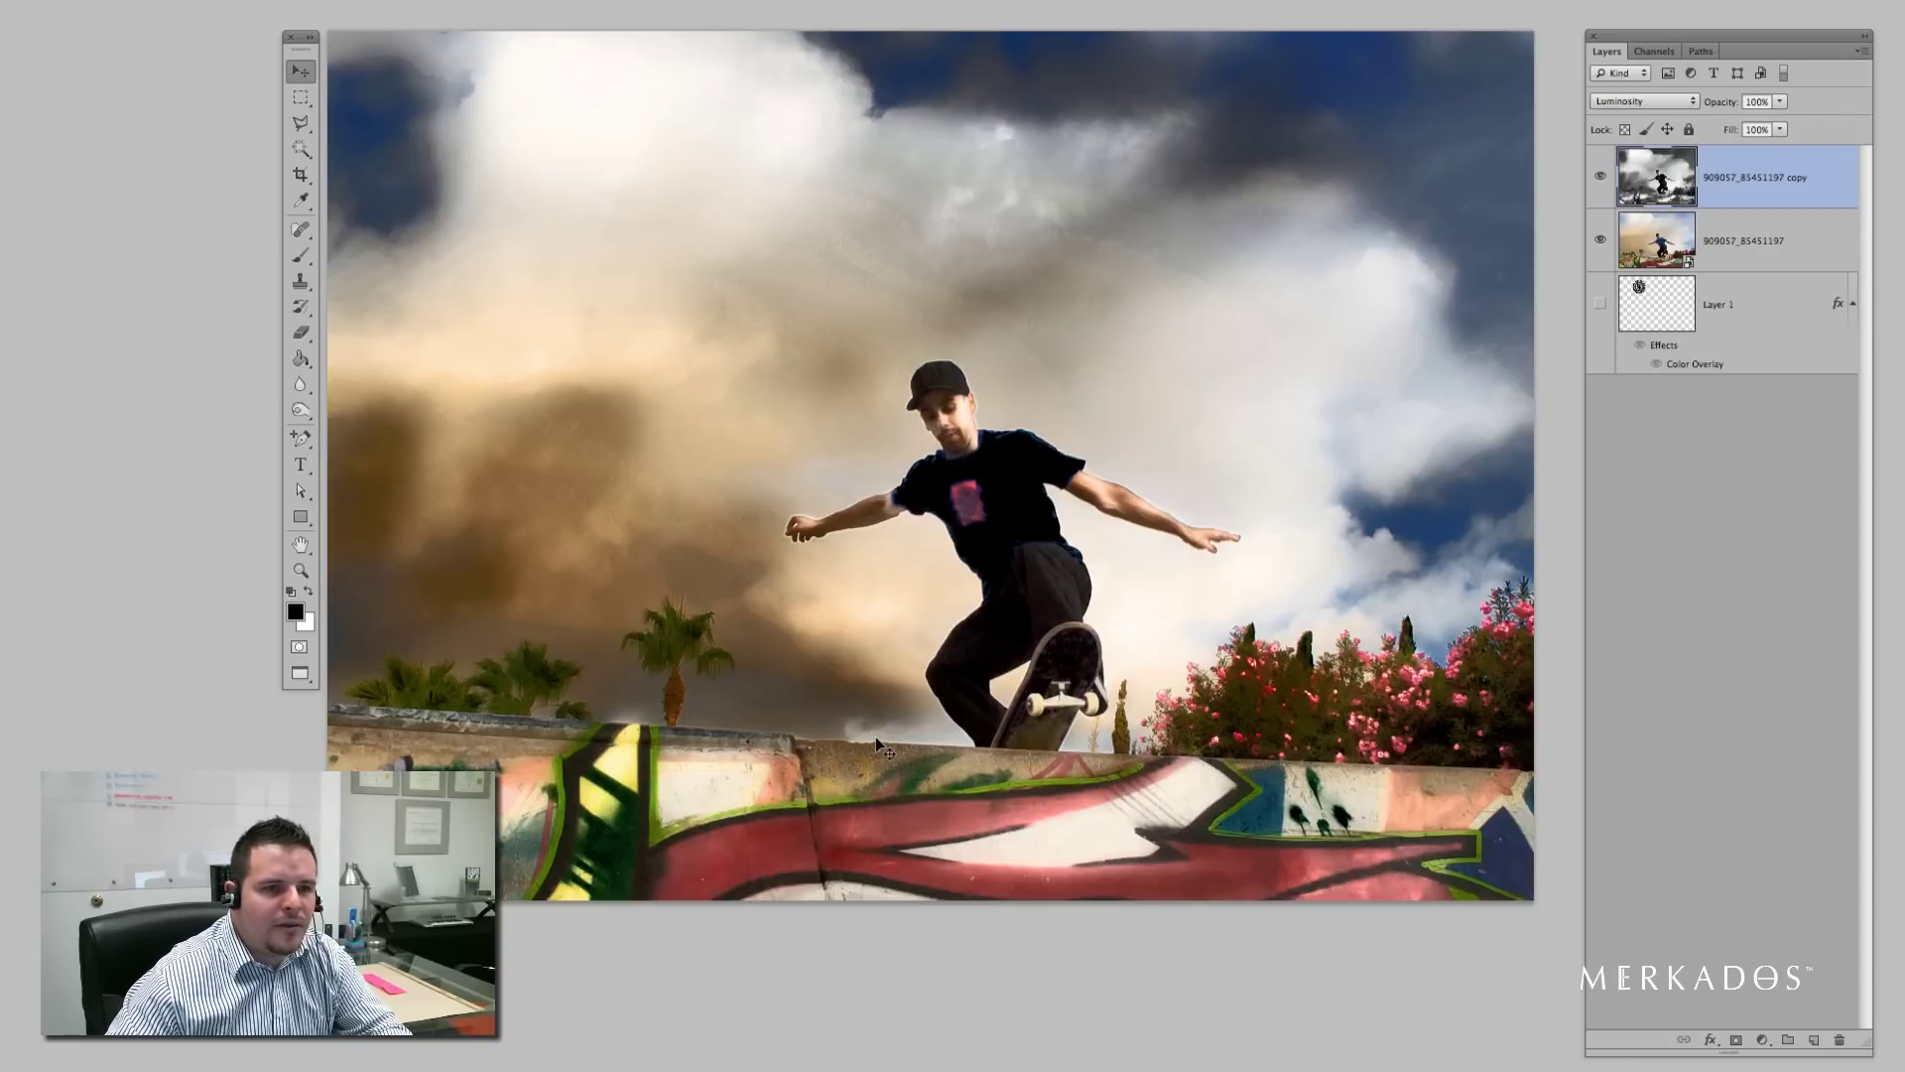
Step: Duplicate the color photo layer and rasterize the duplicate
click(1677, 231)
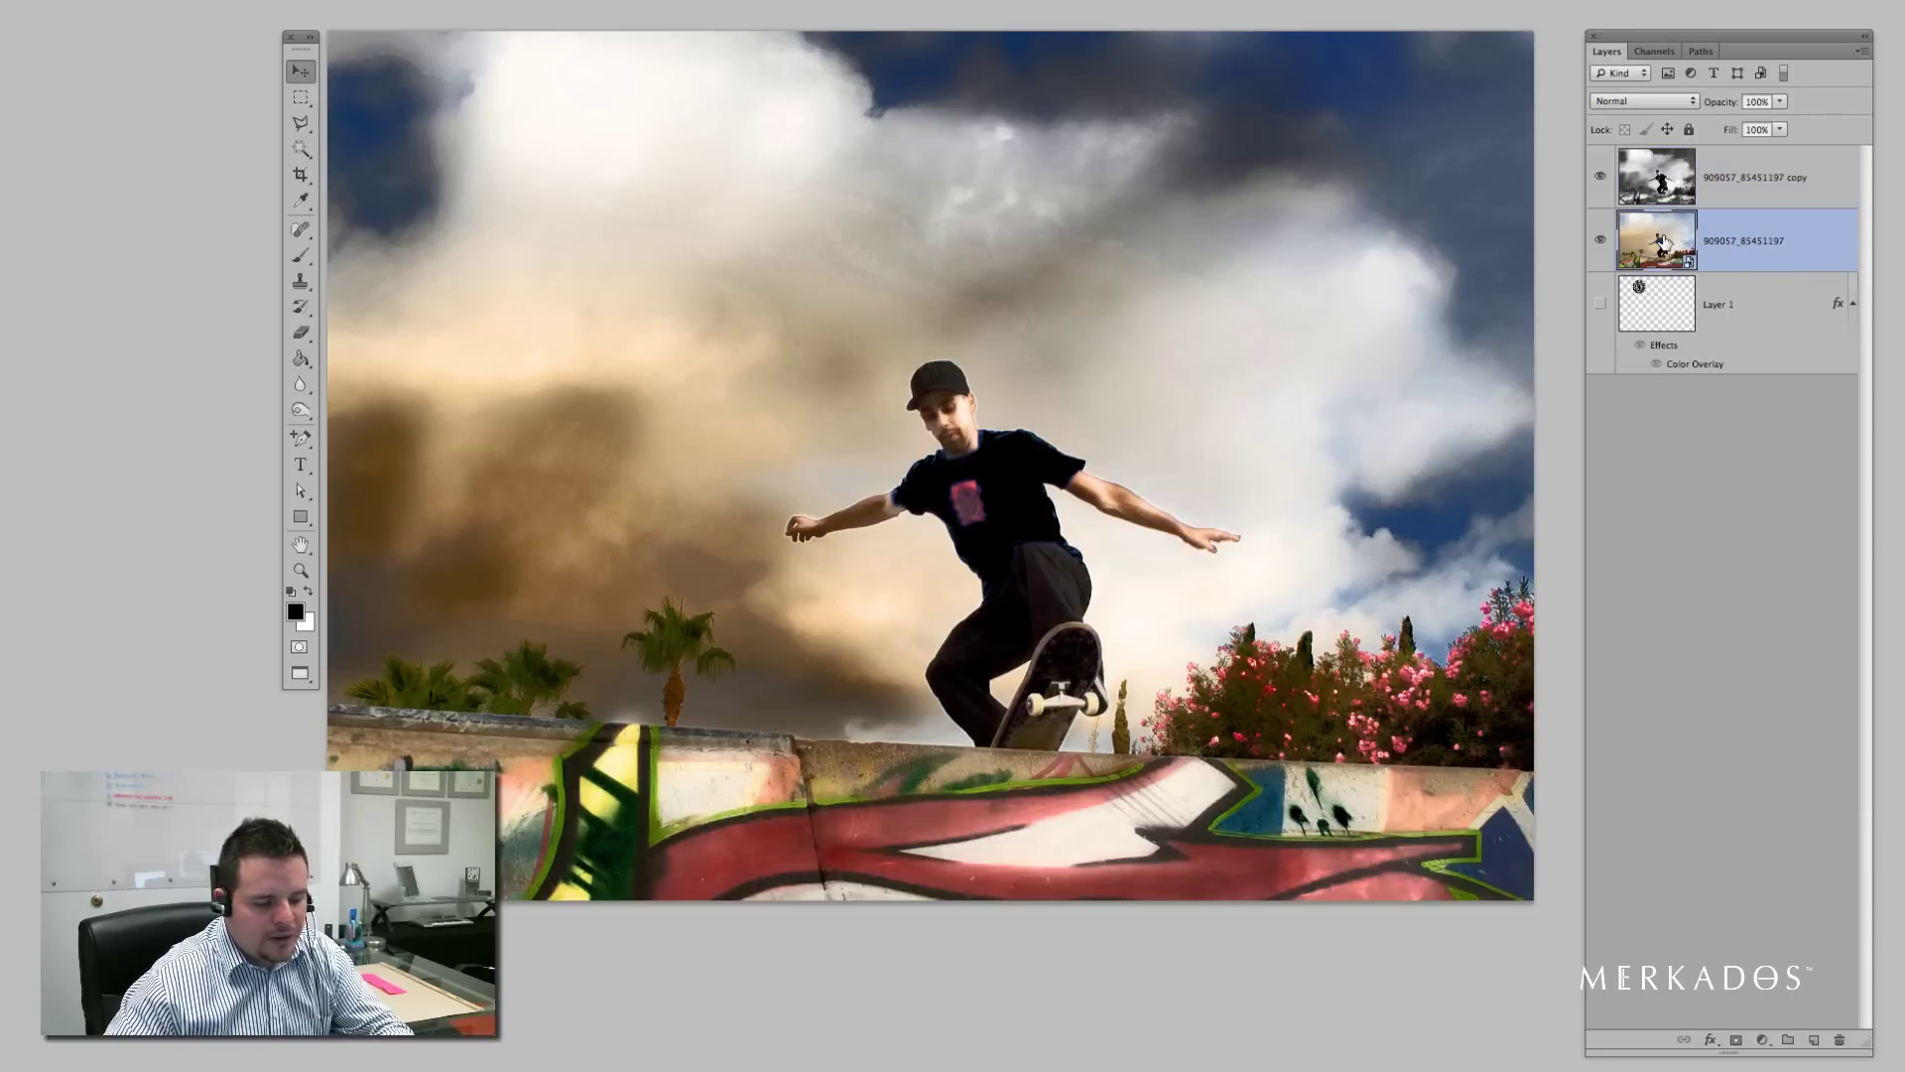
drag(1659, 241, 1818, 1041)
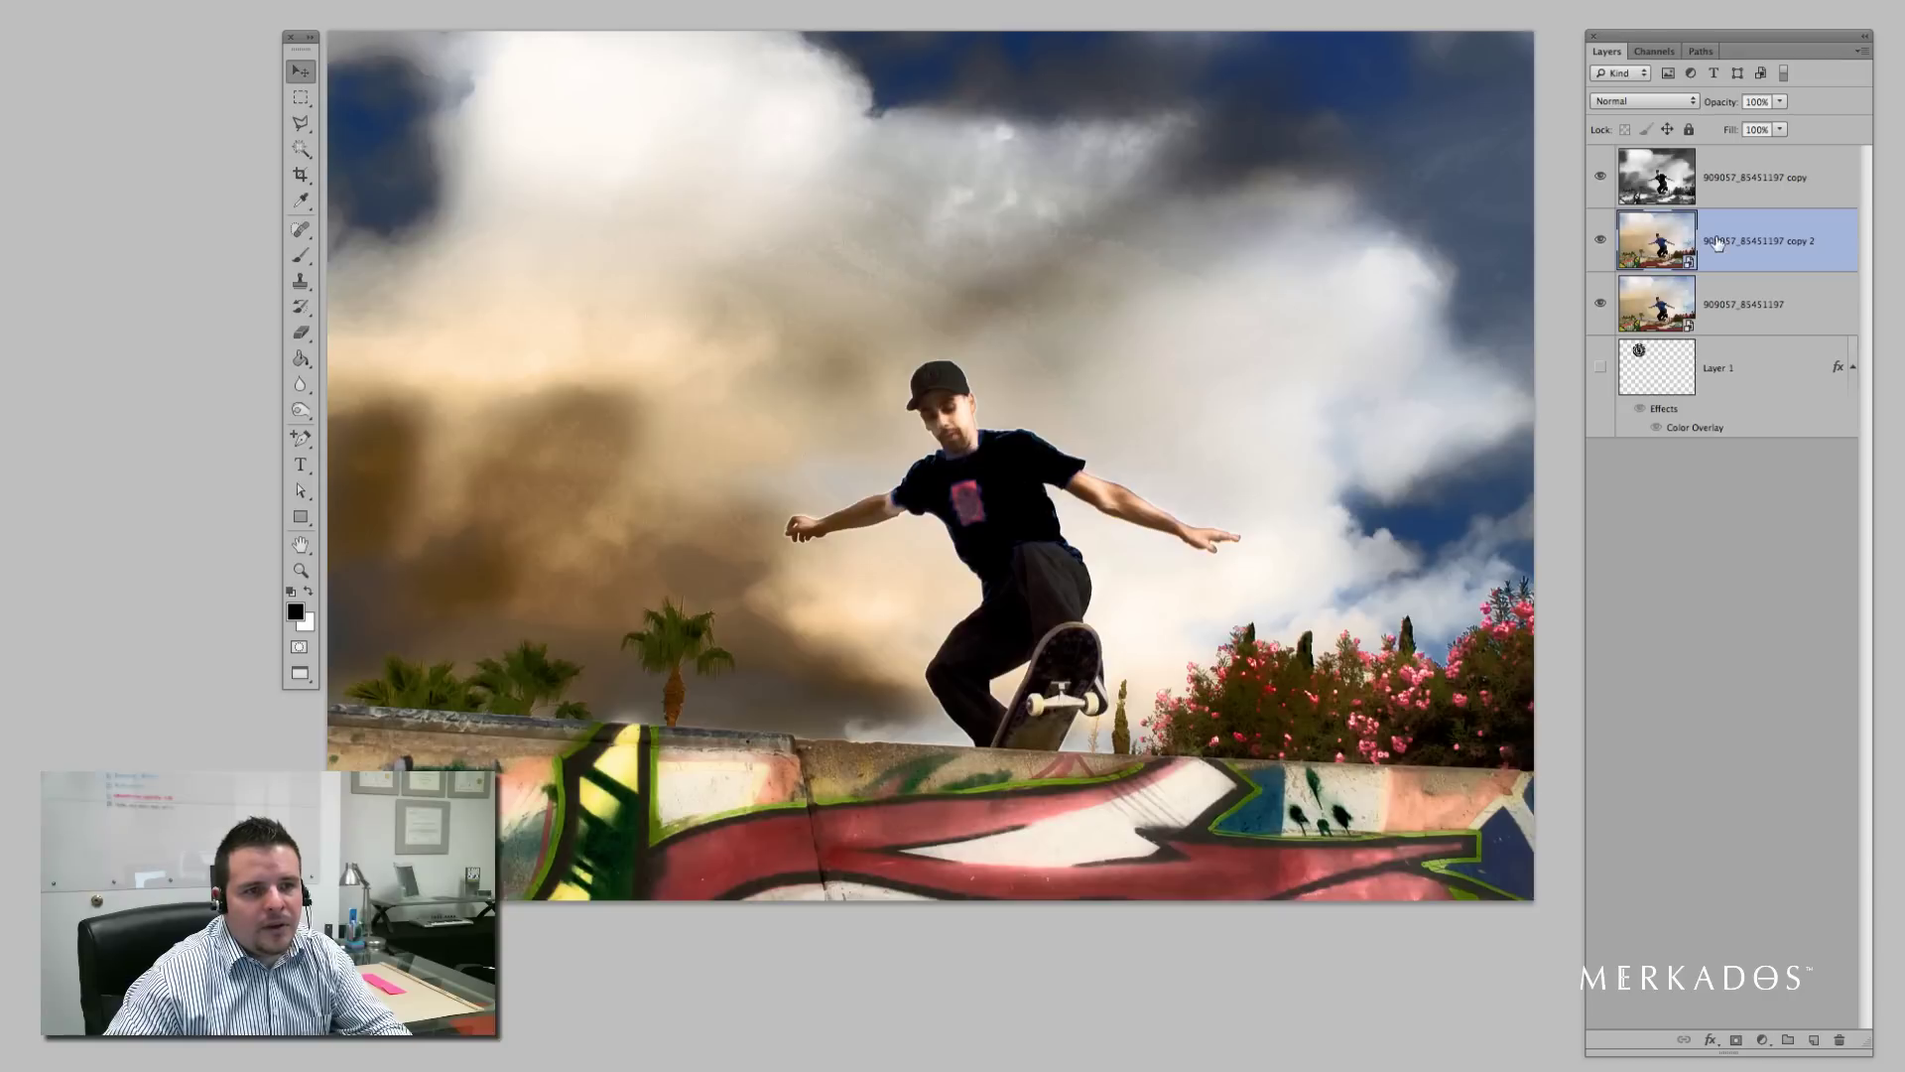
right_click(1753, 252)
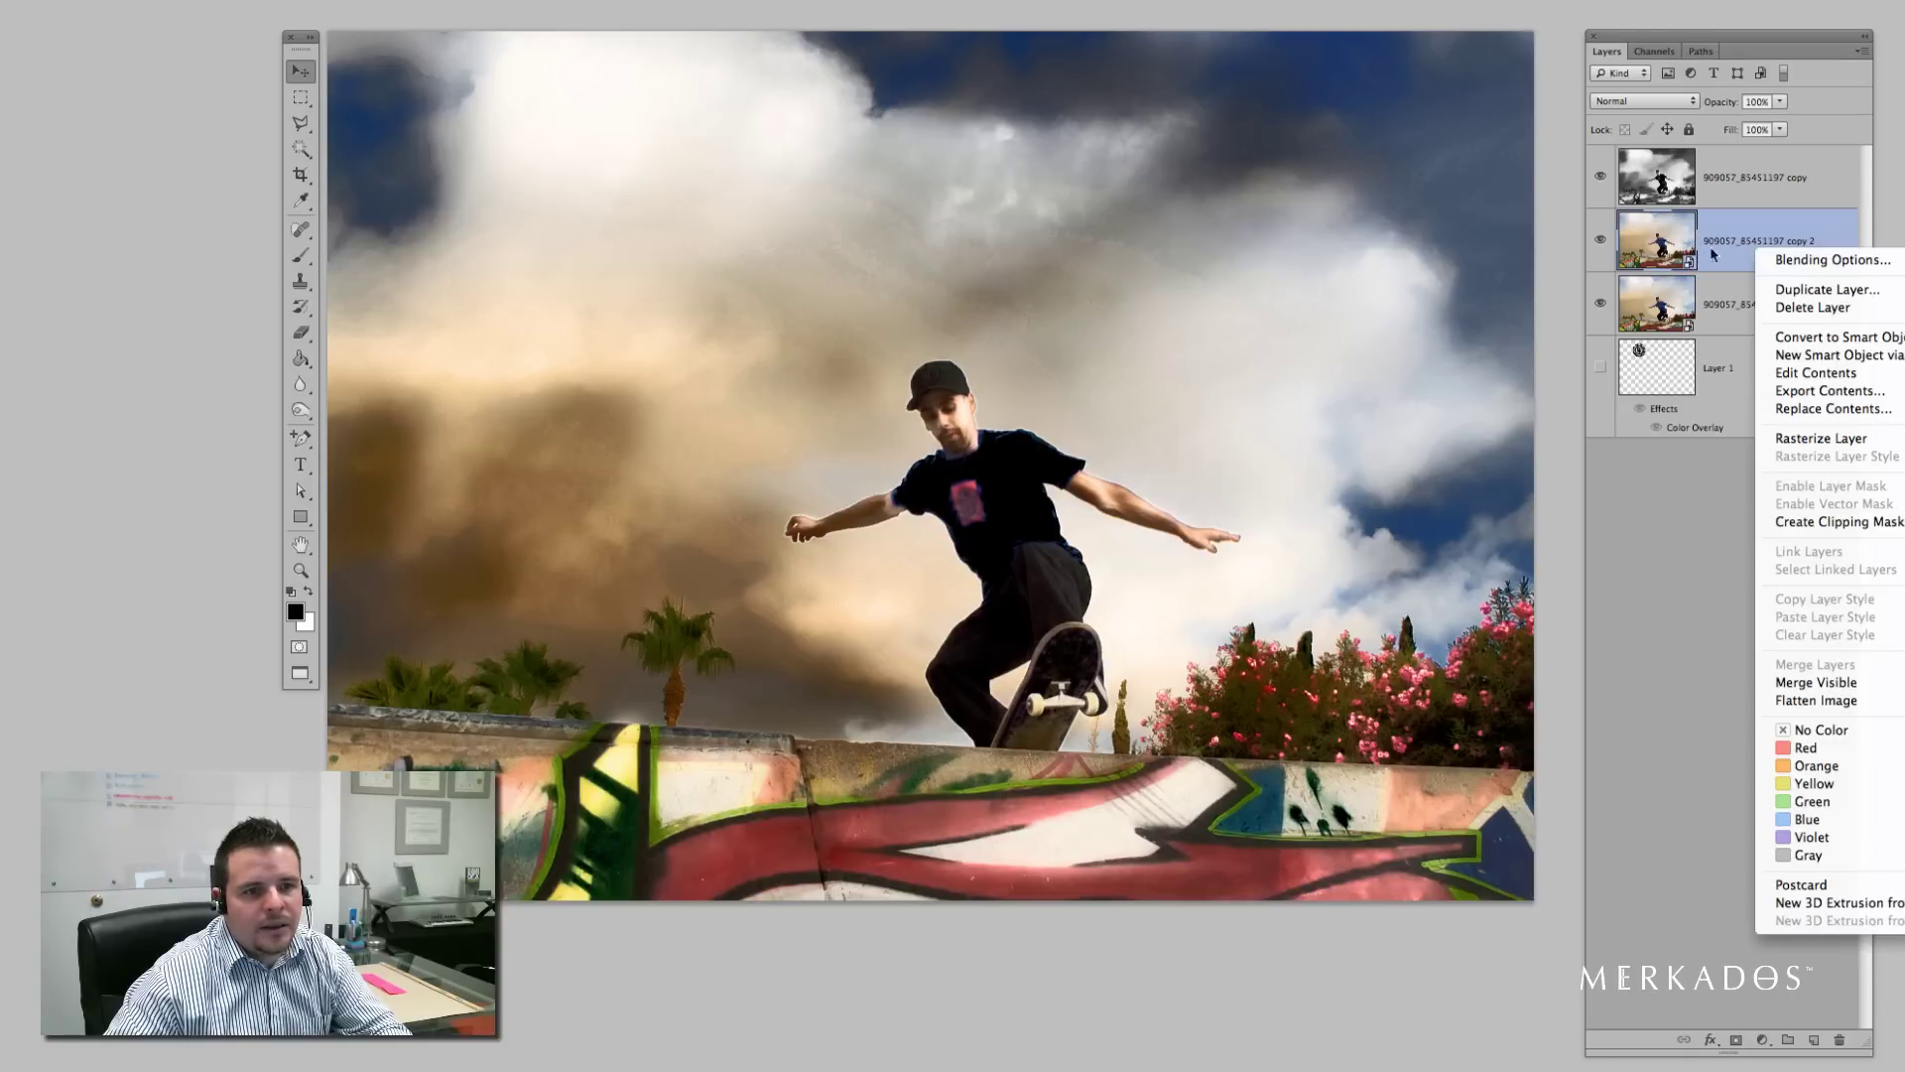
click(1799, 438)
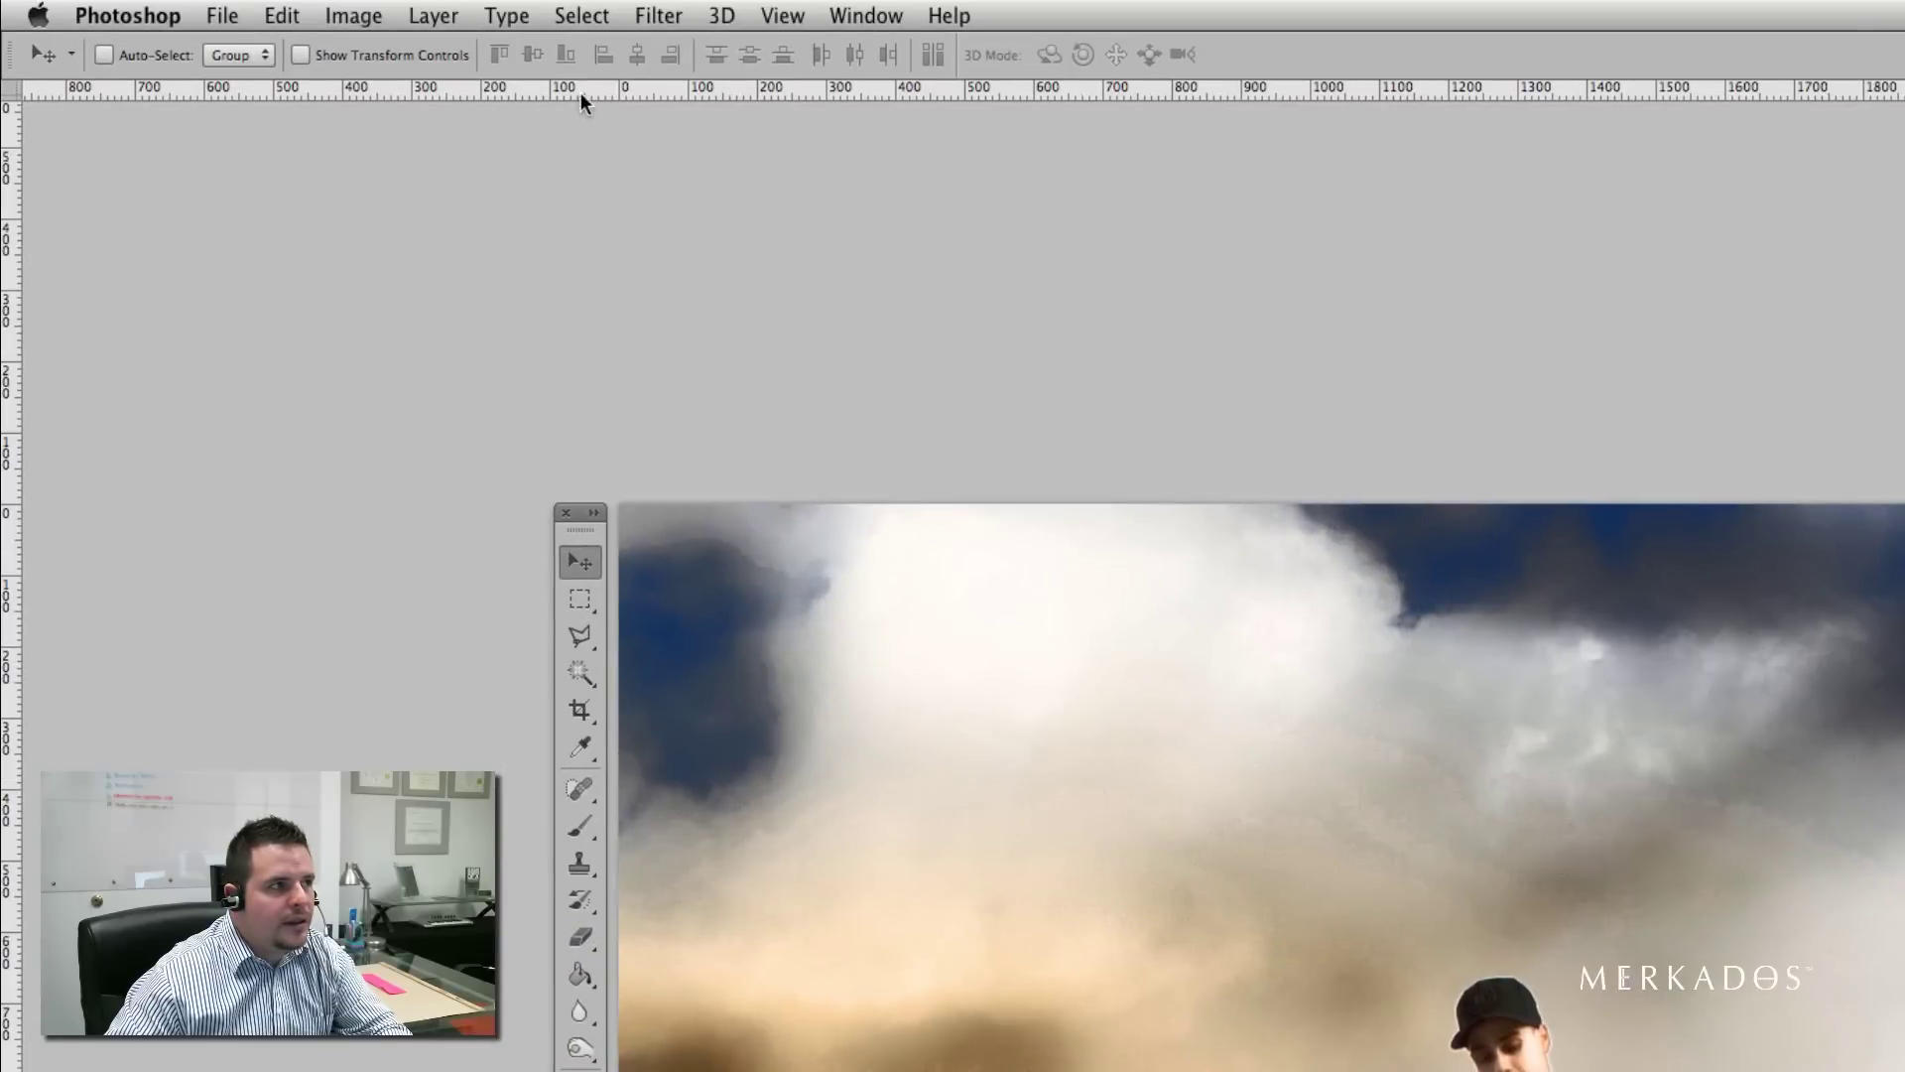
Step: Convert the document to Lab Color mode, rasterizing the smart objects but keeping the layers unmerged
click(369, 24)
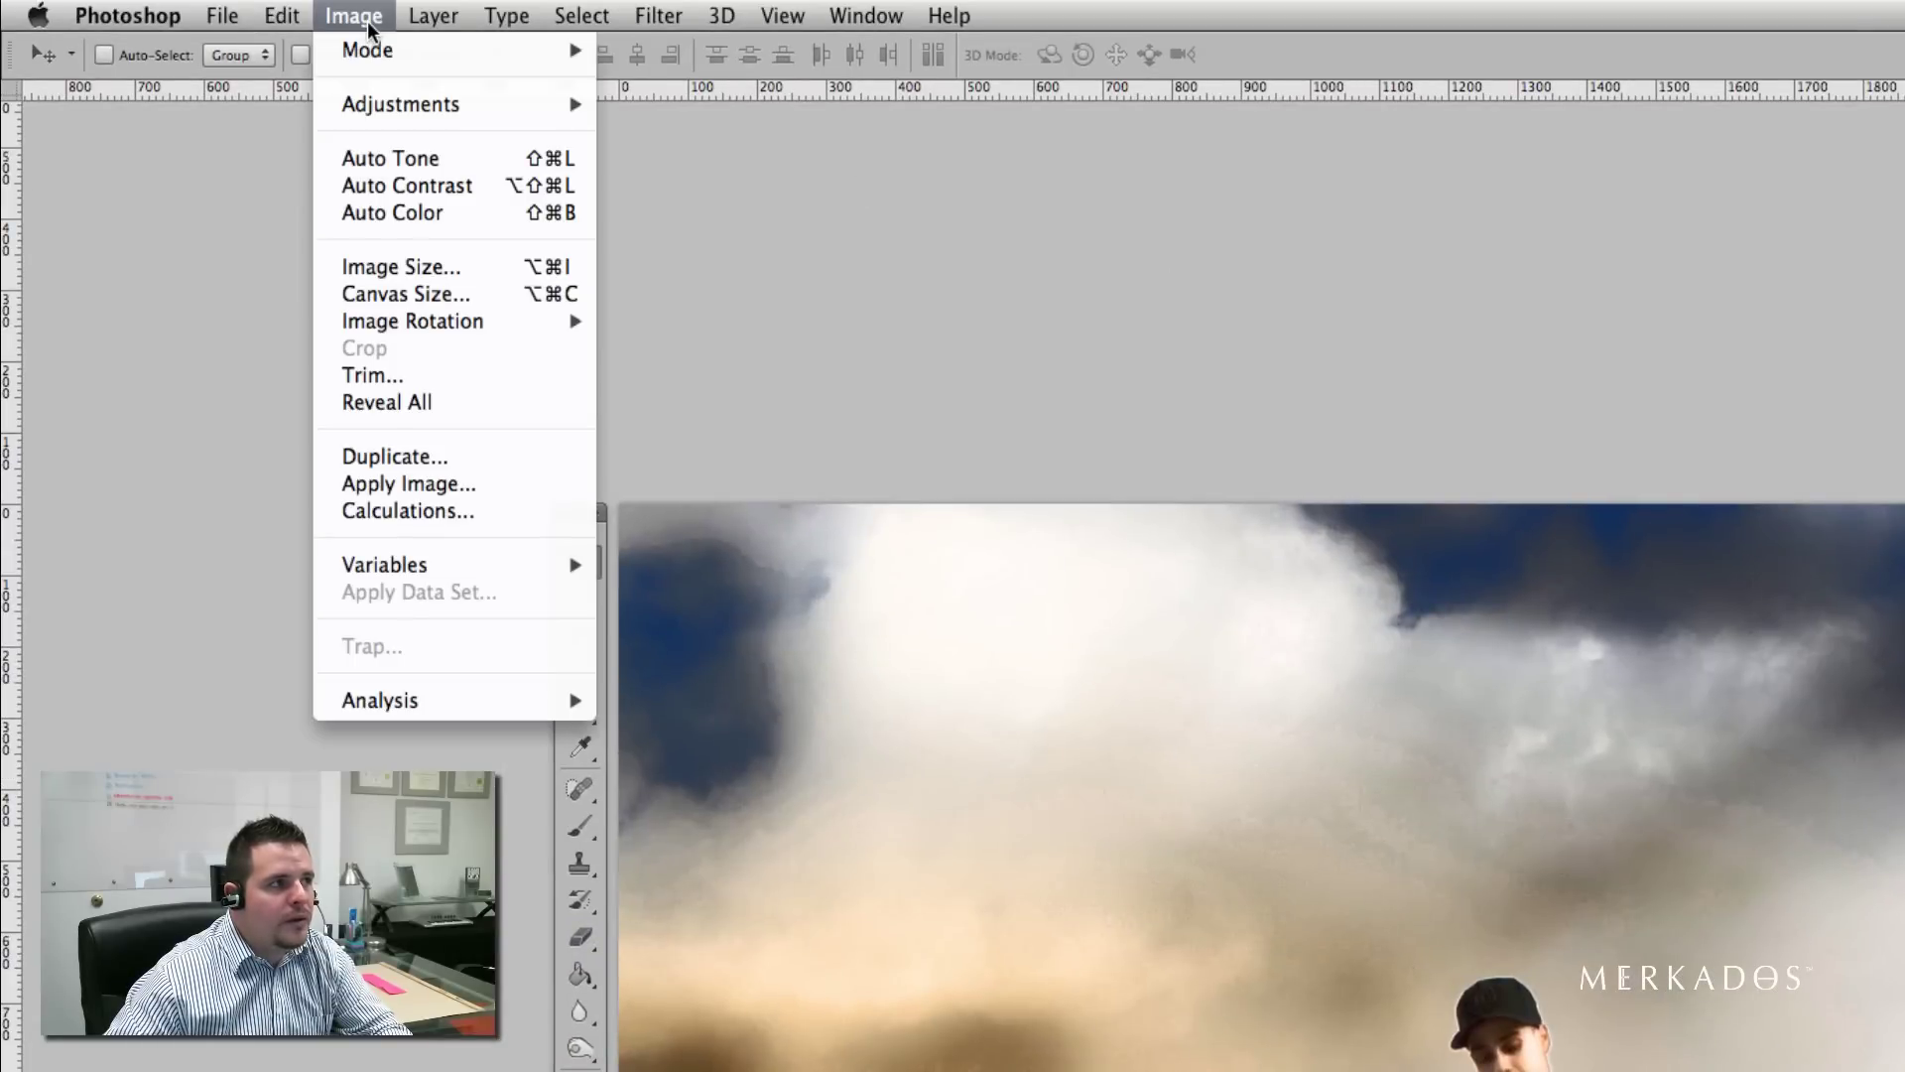
mouse_move(477, 48)
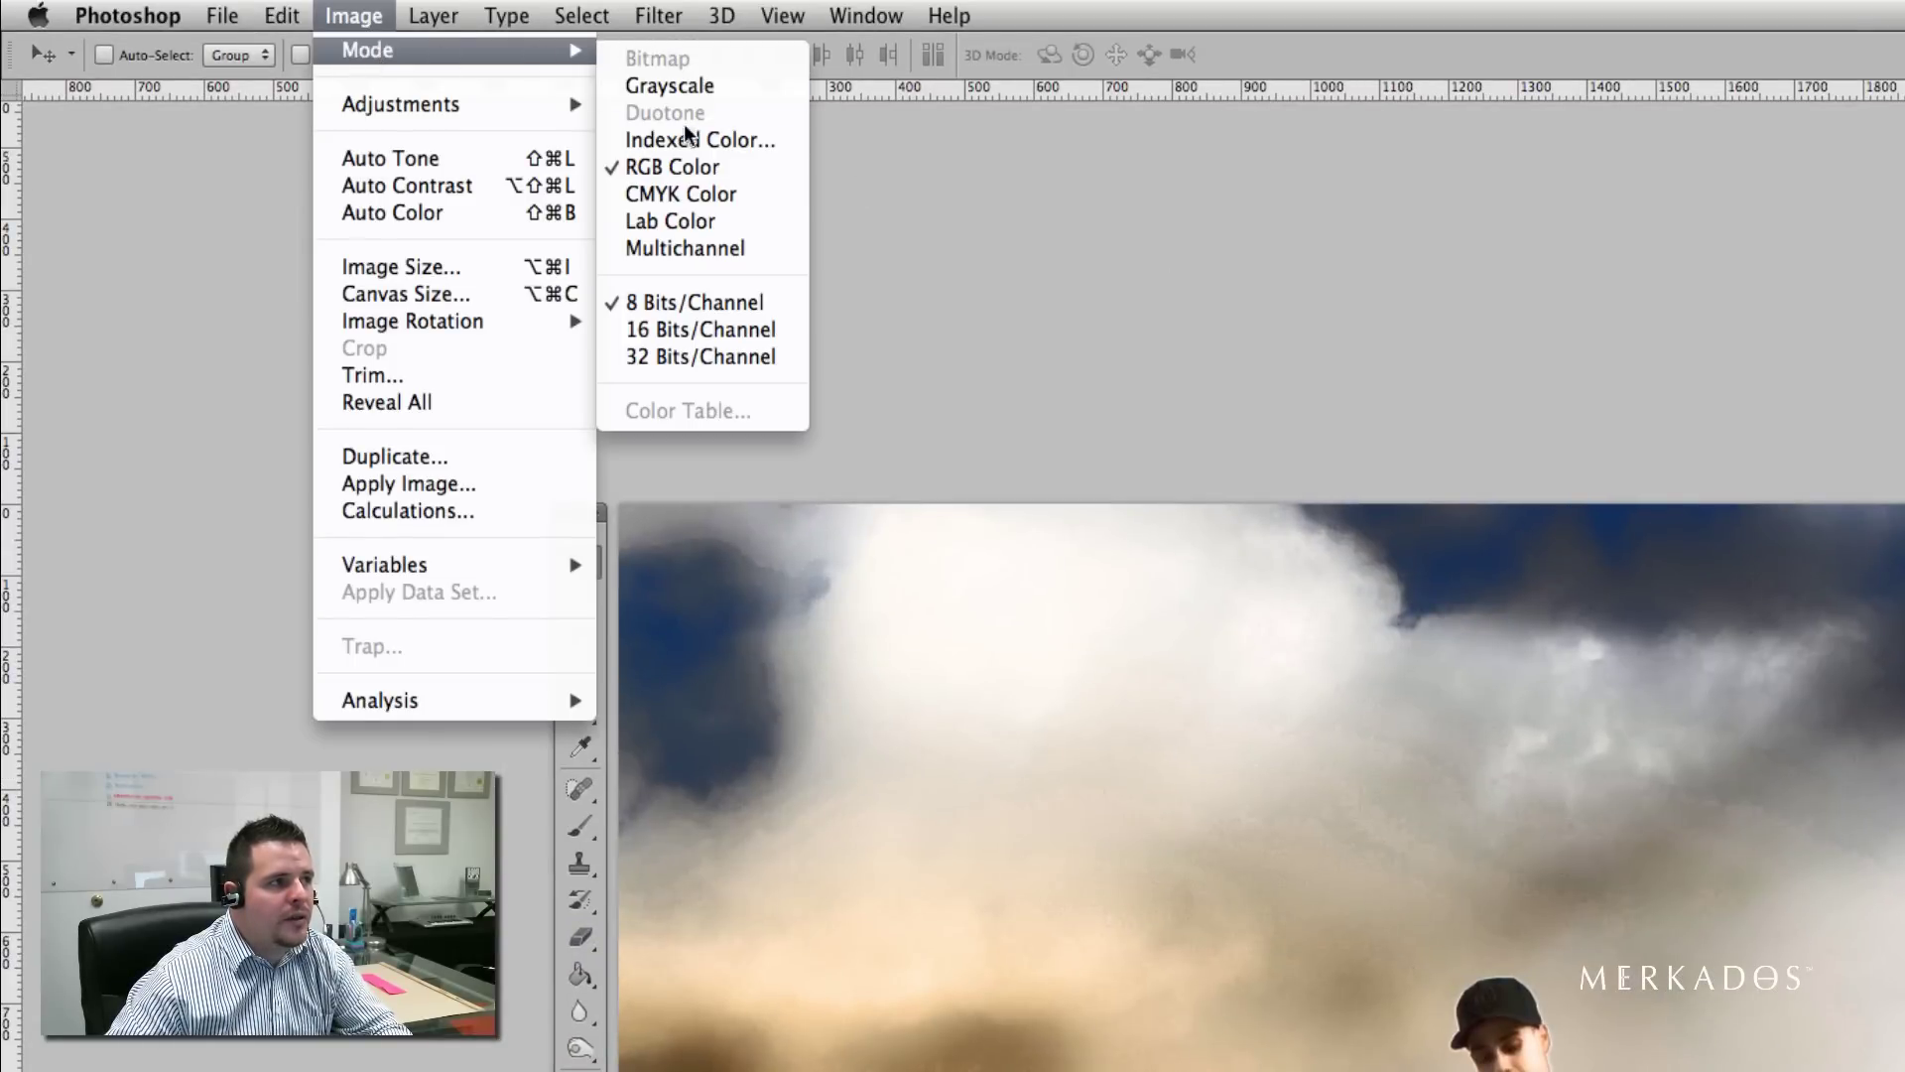
click(667, 220)
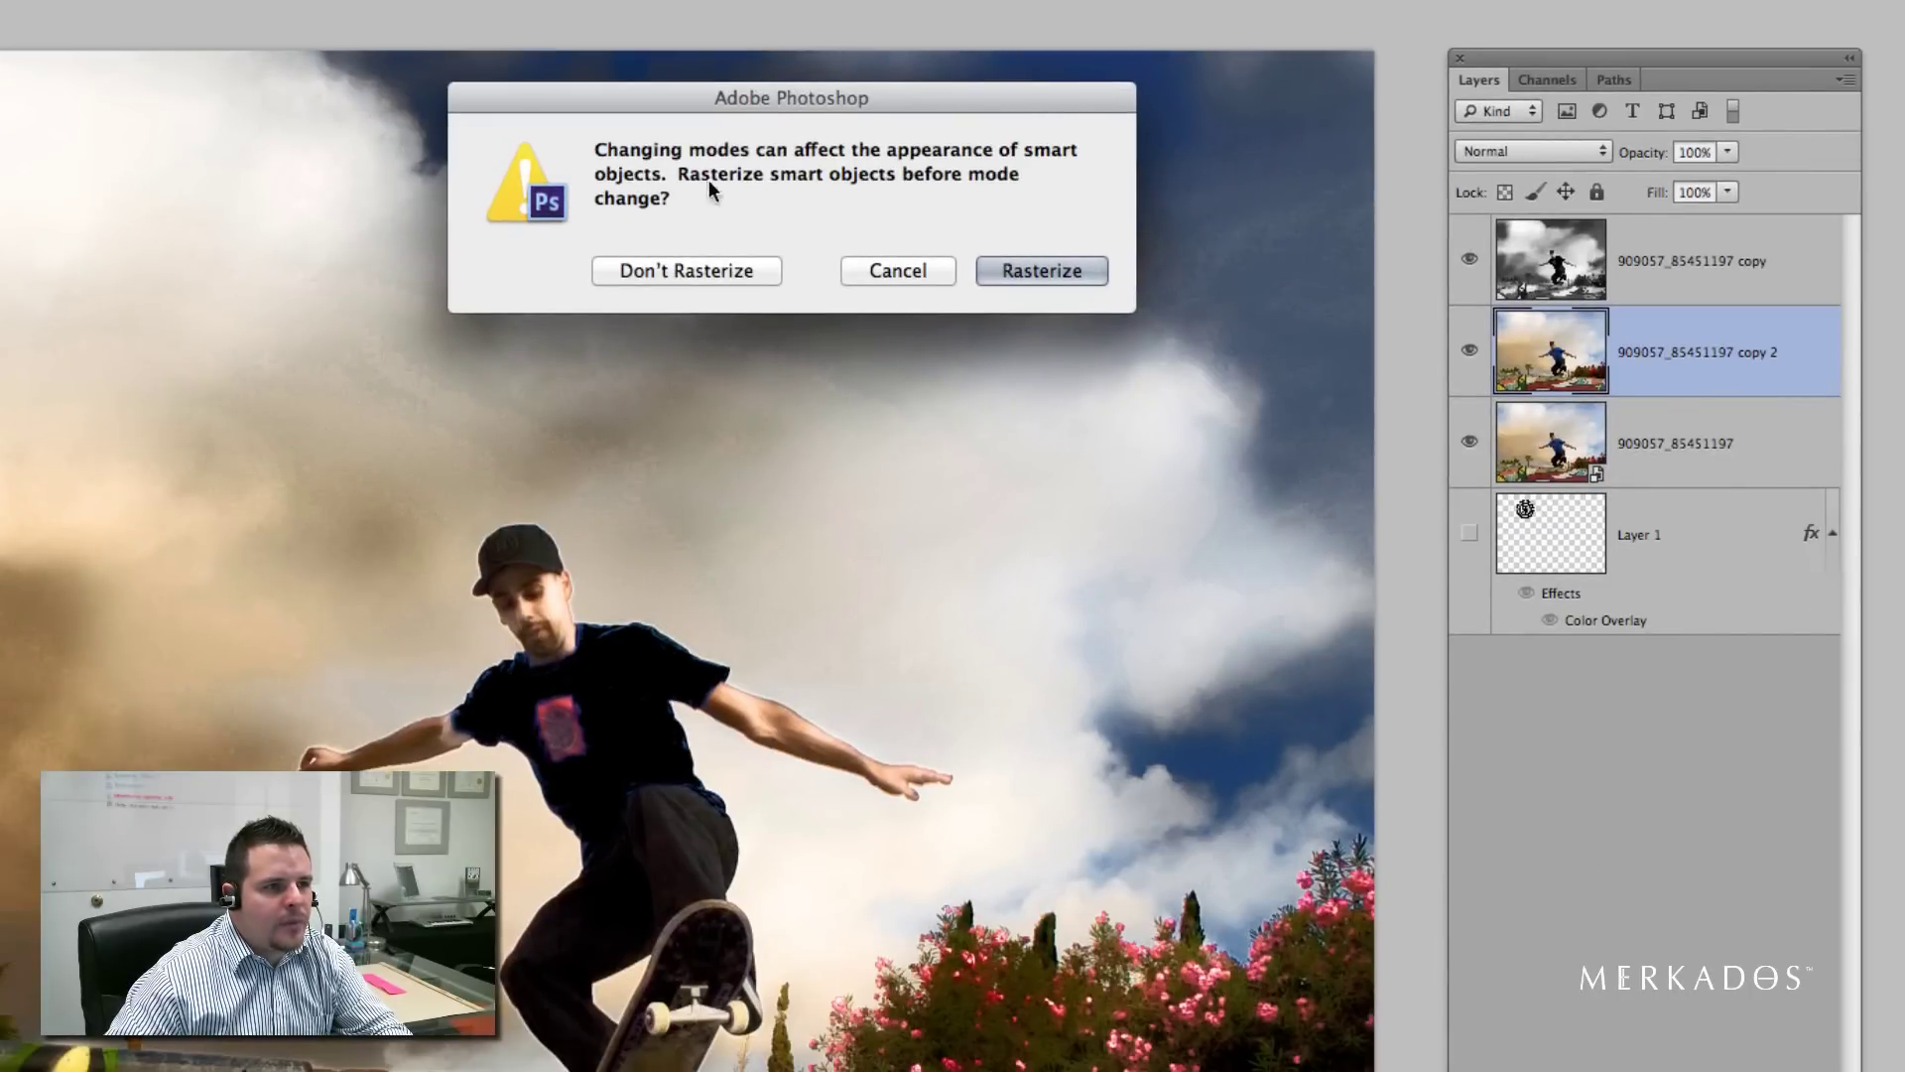
click(1026, 264)
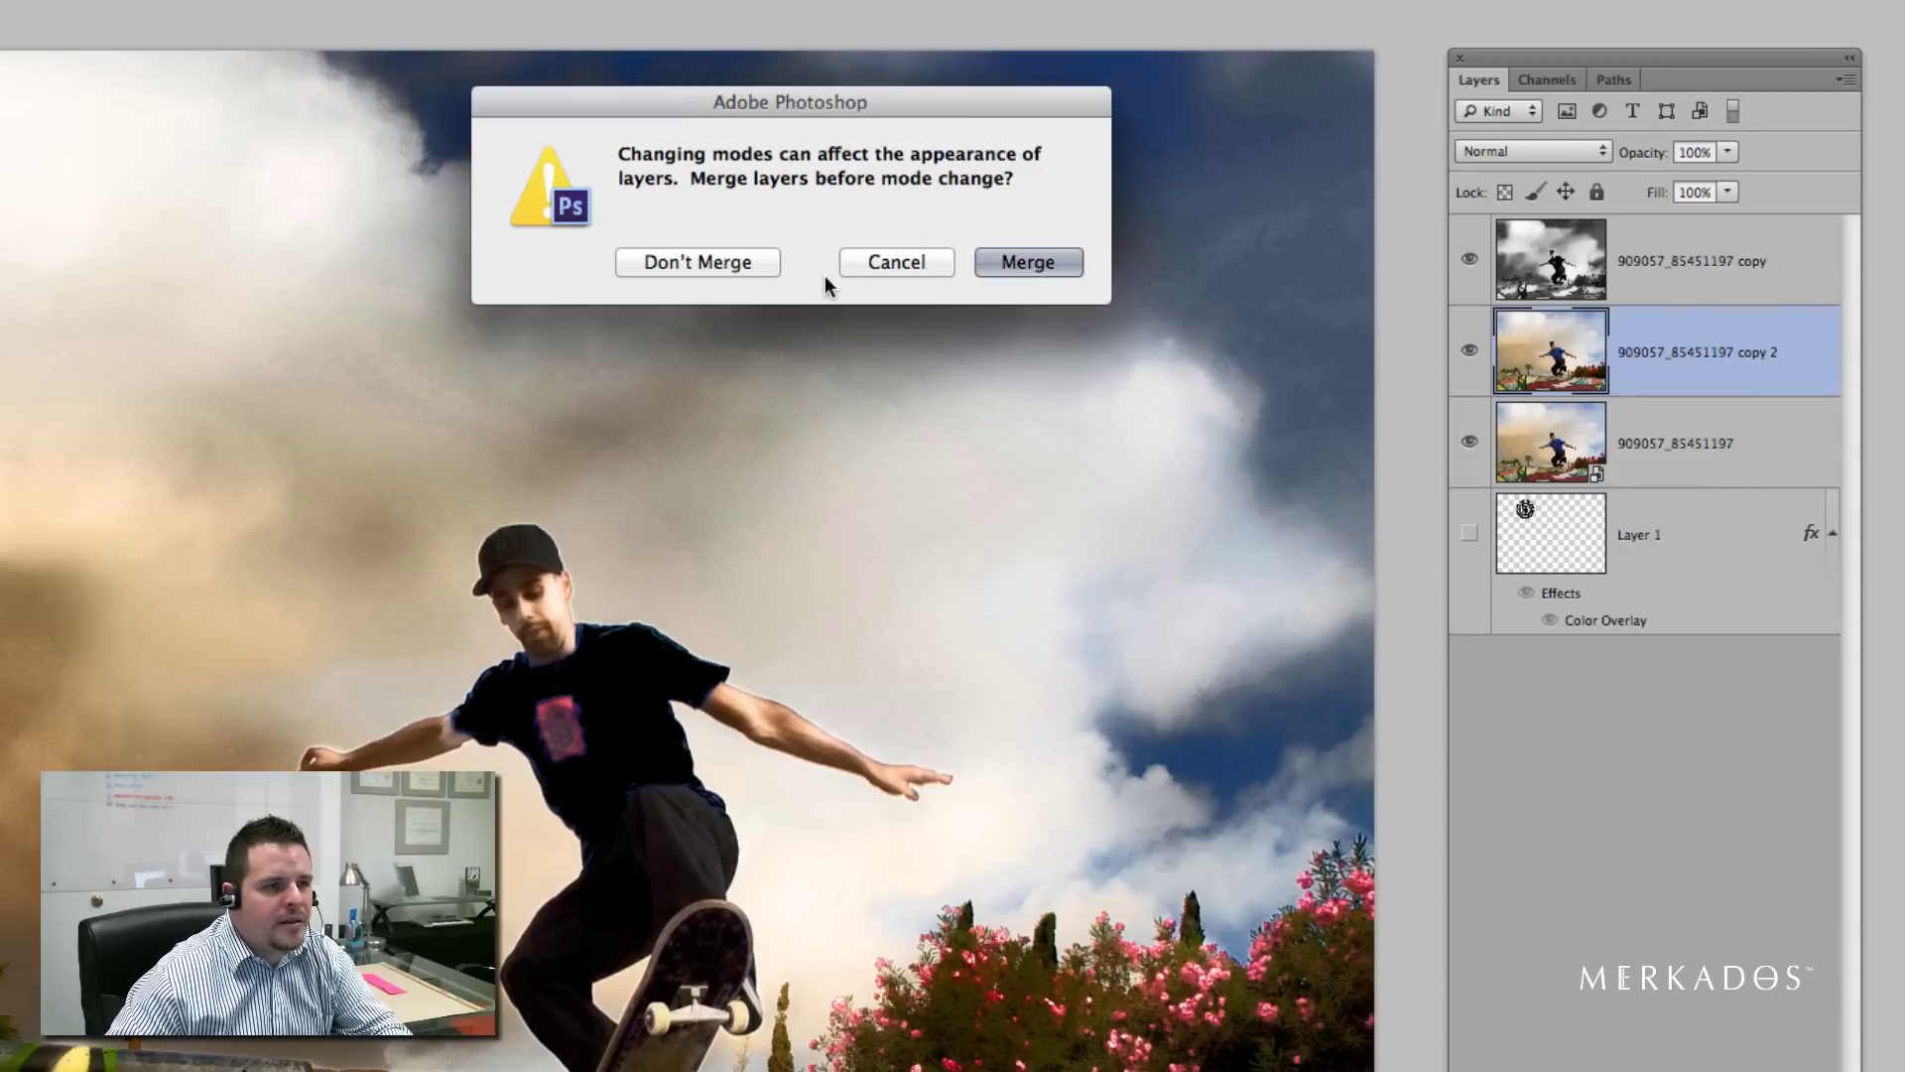
click(748, 264)
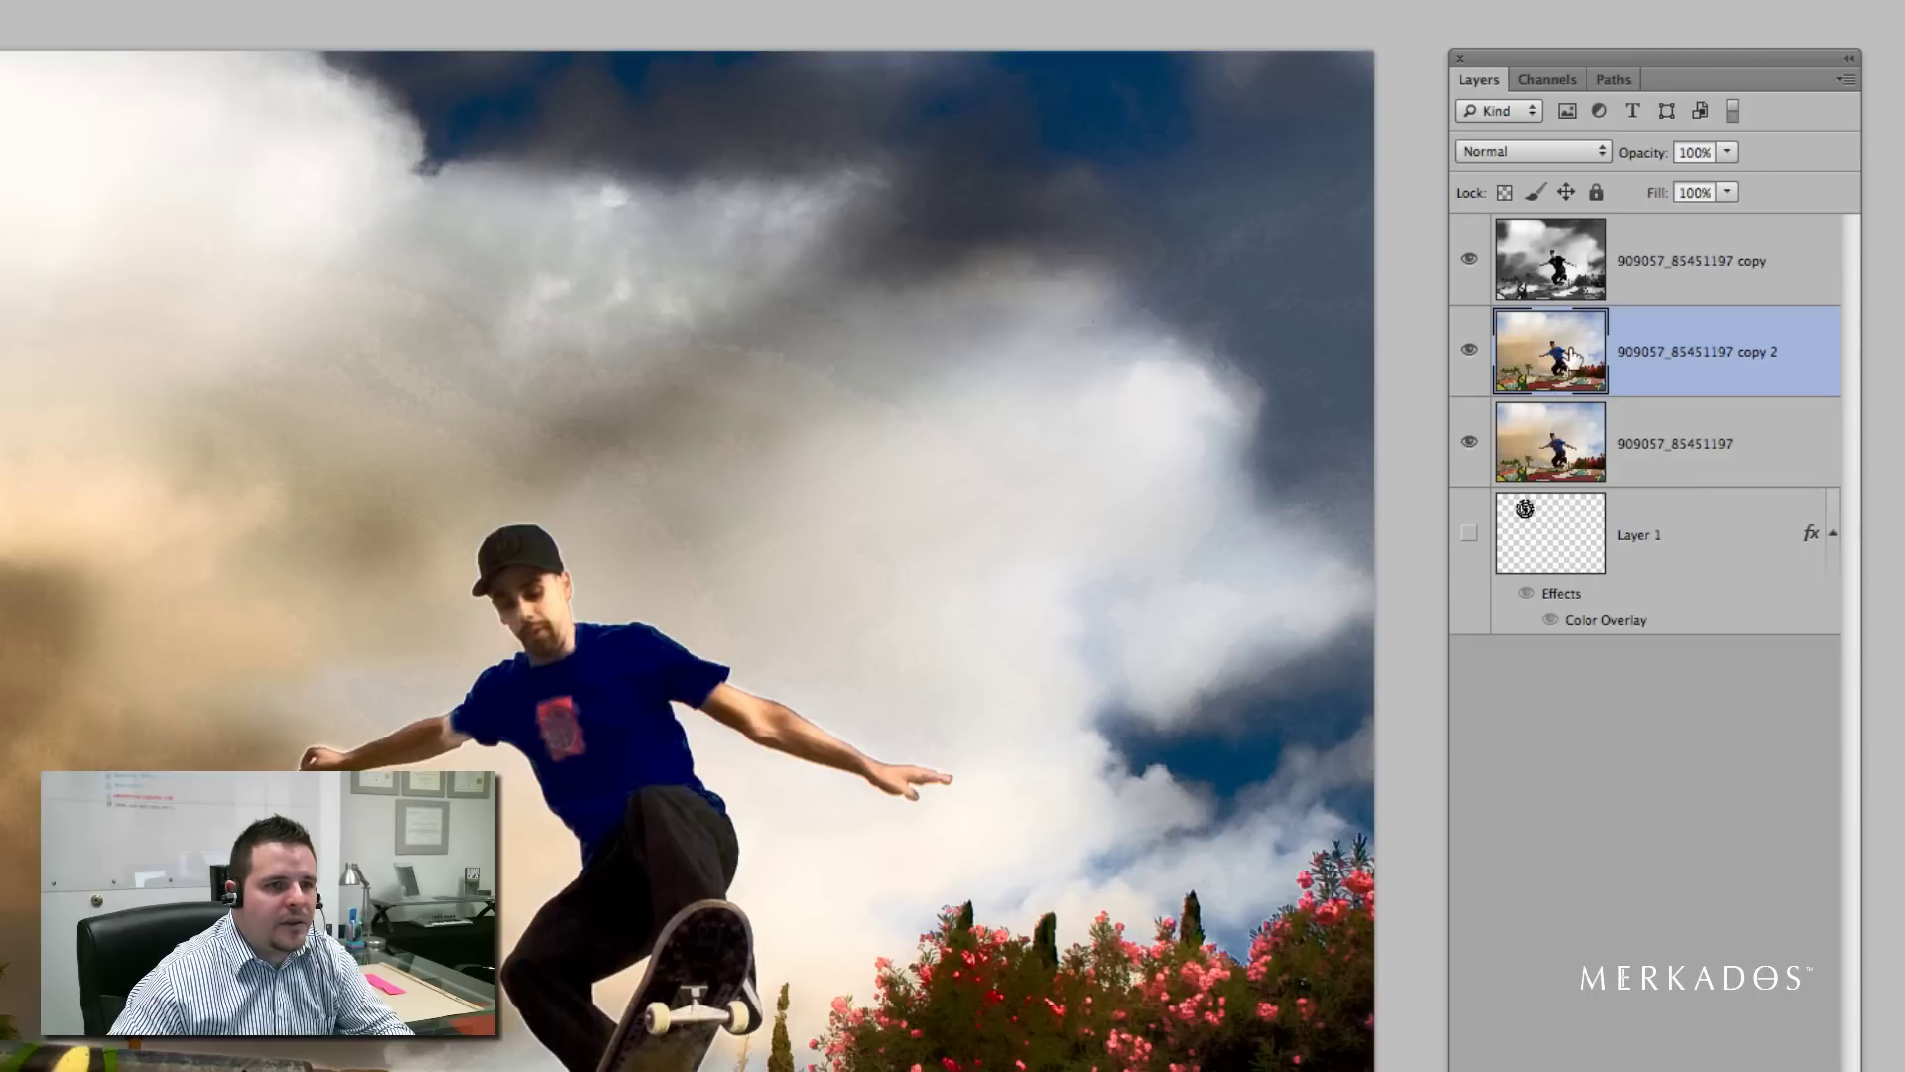
Step: Set the duplicated color layer's blend mode to Color and open a Curves adjustment for it beside the skater
click(1516, 159)
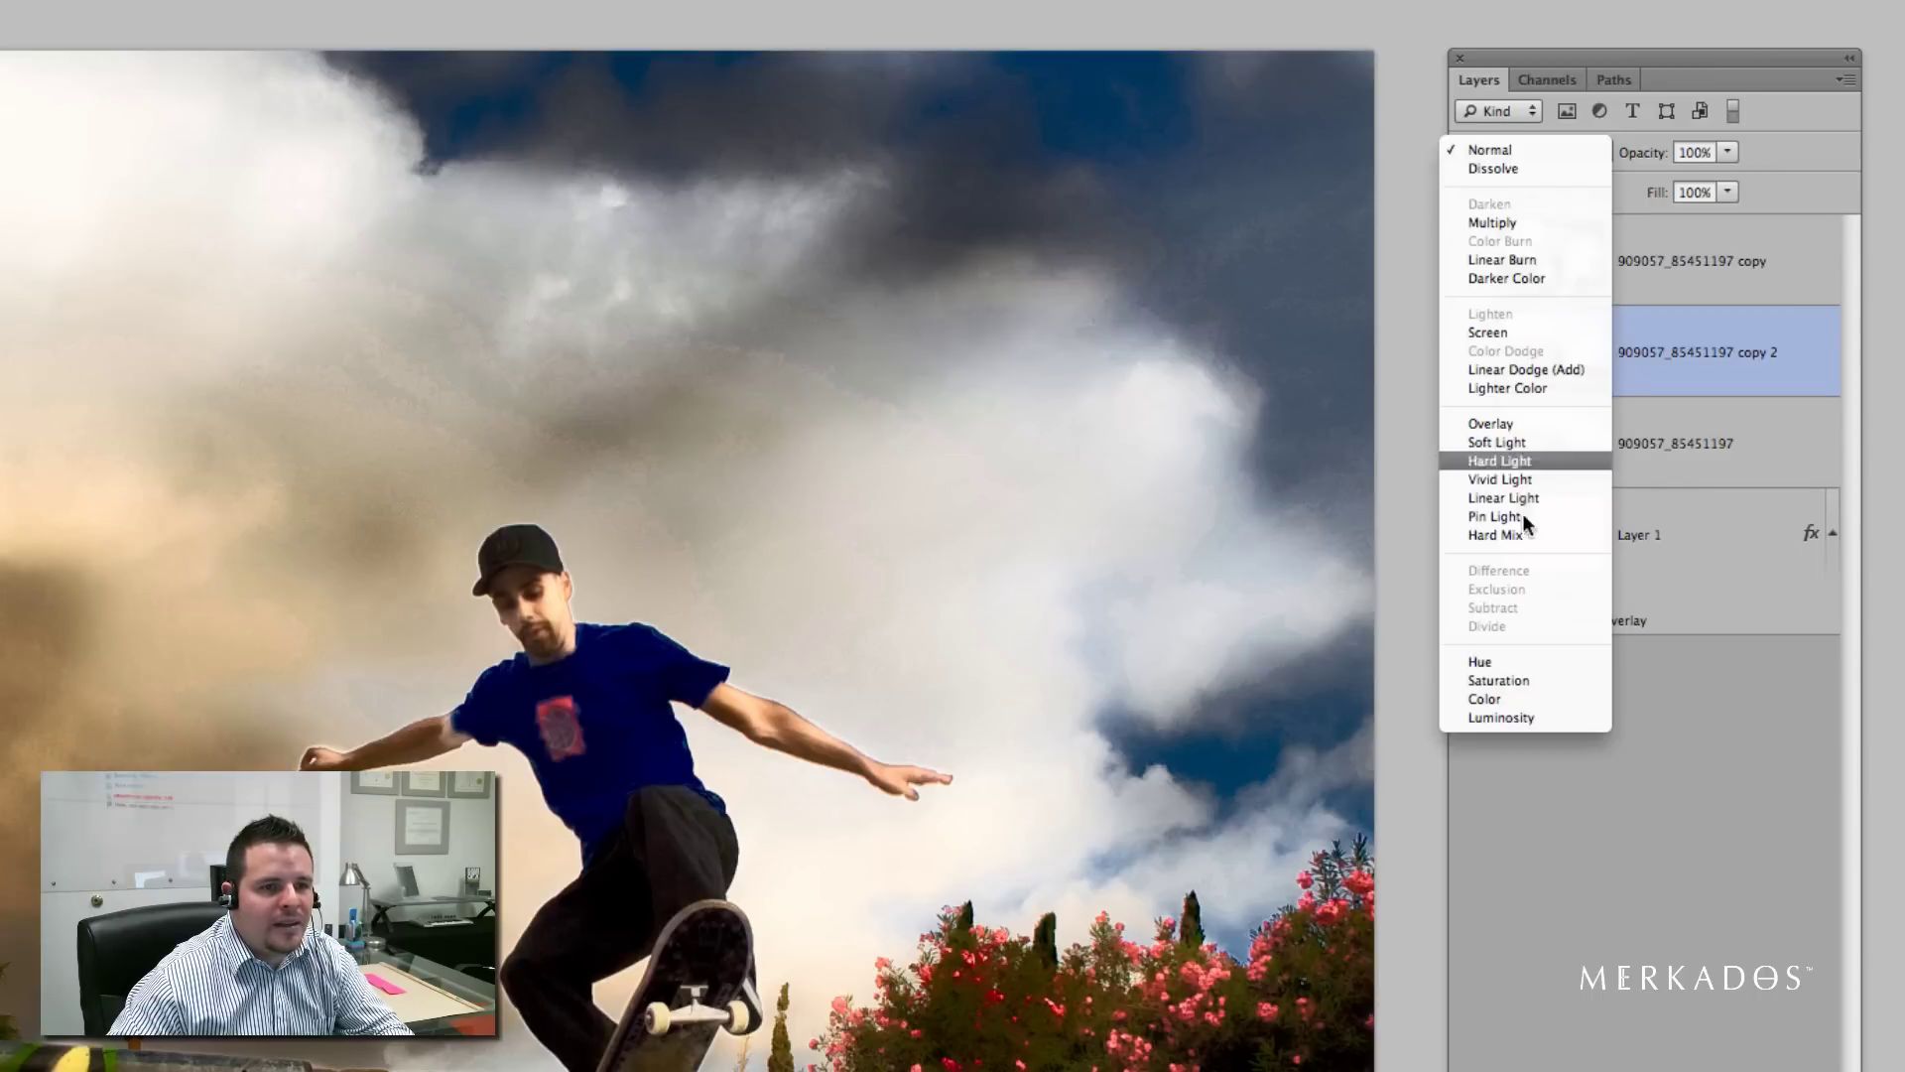
click(1510, 699)
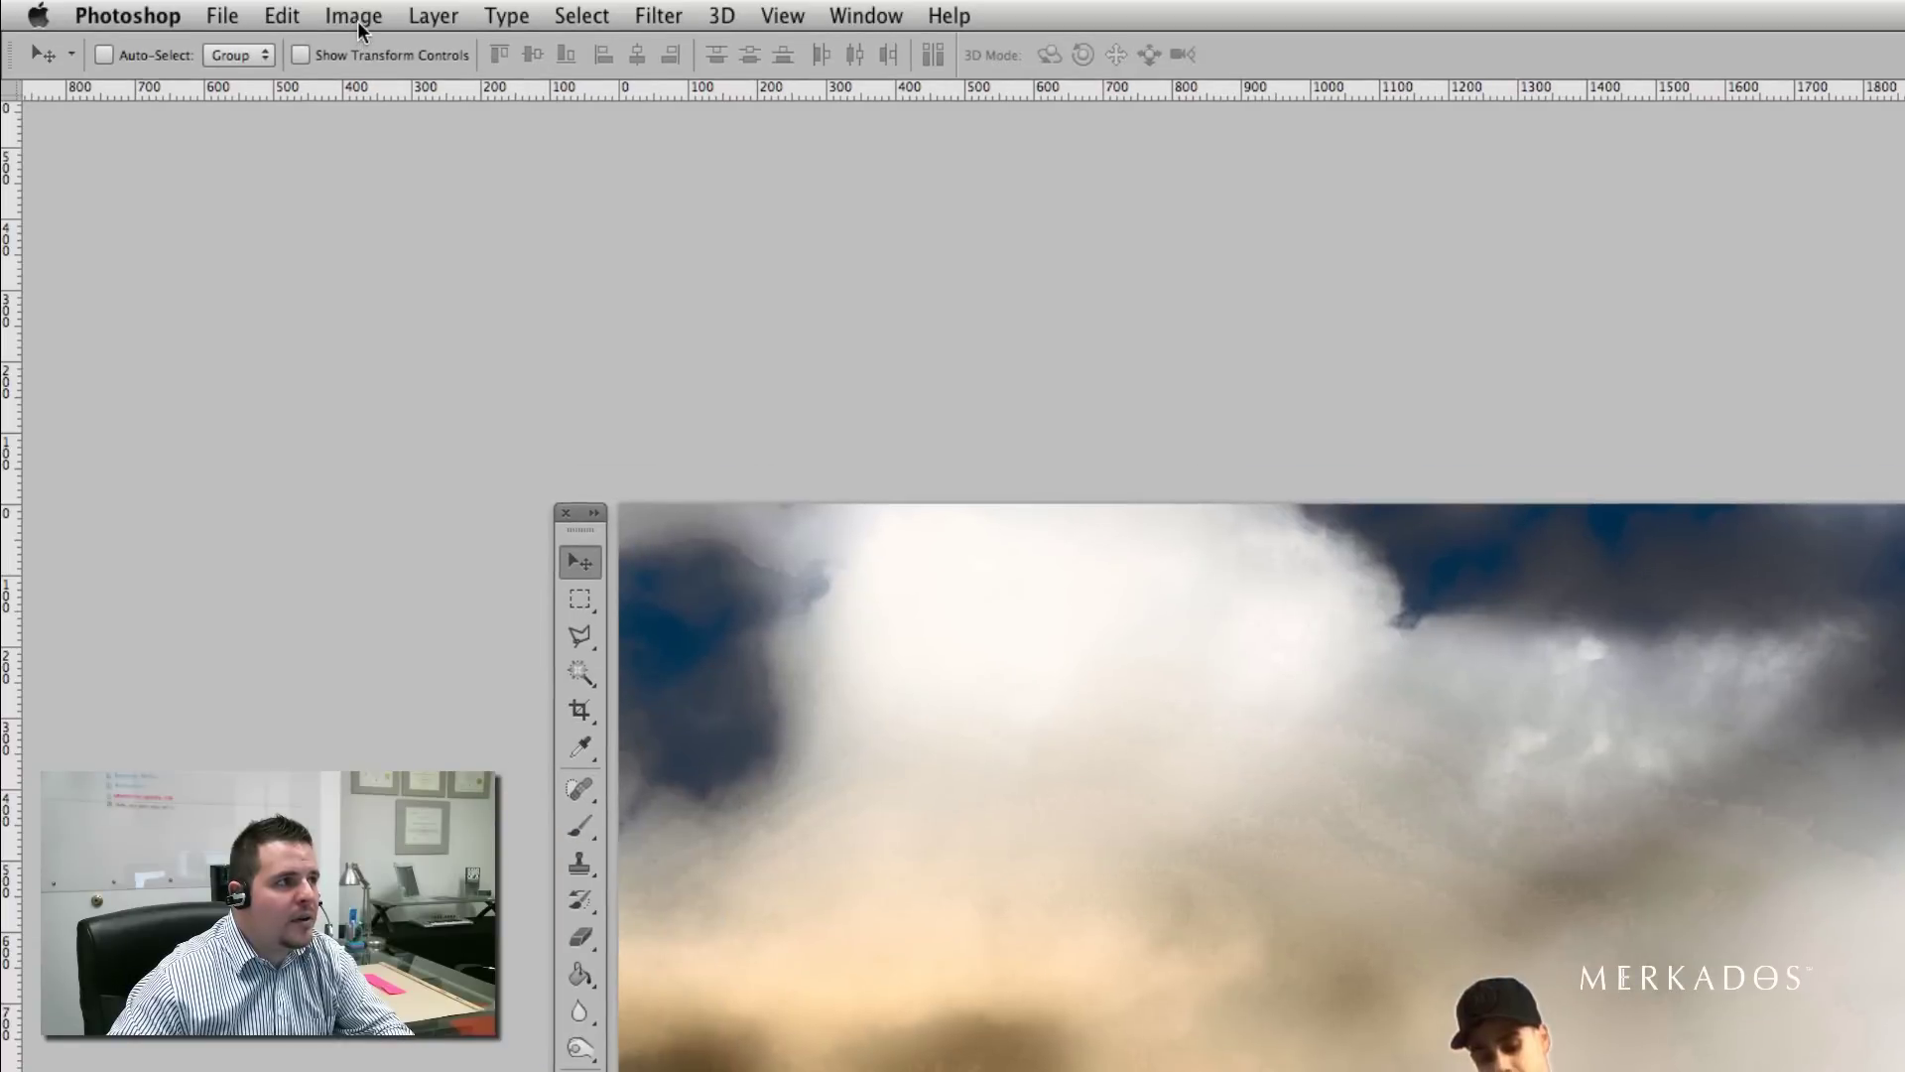
click(355, 16)
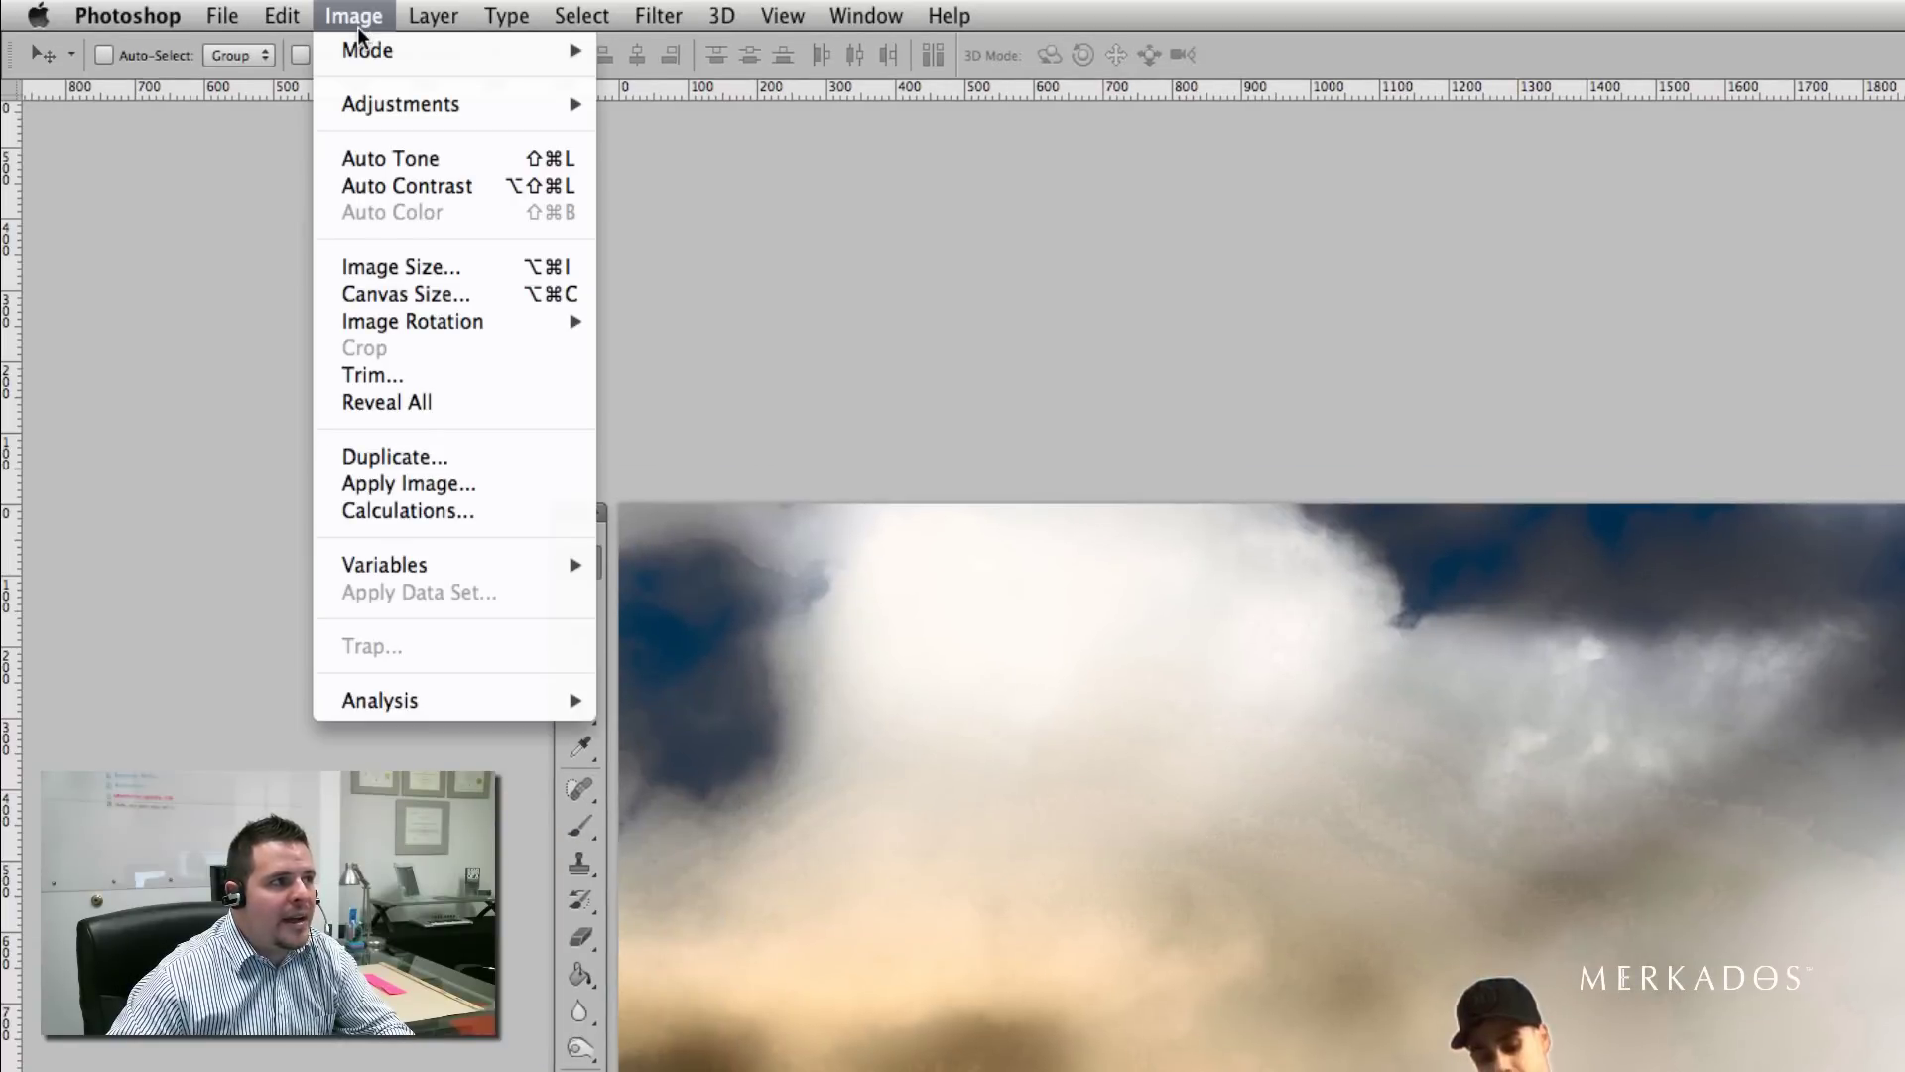
mouse_move(378, 105)
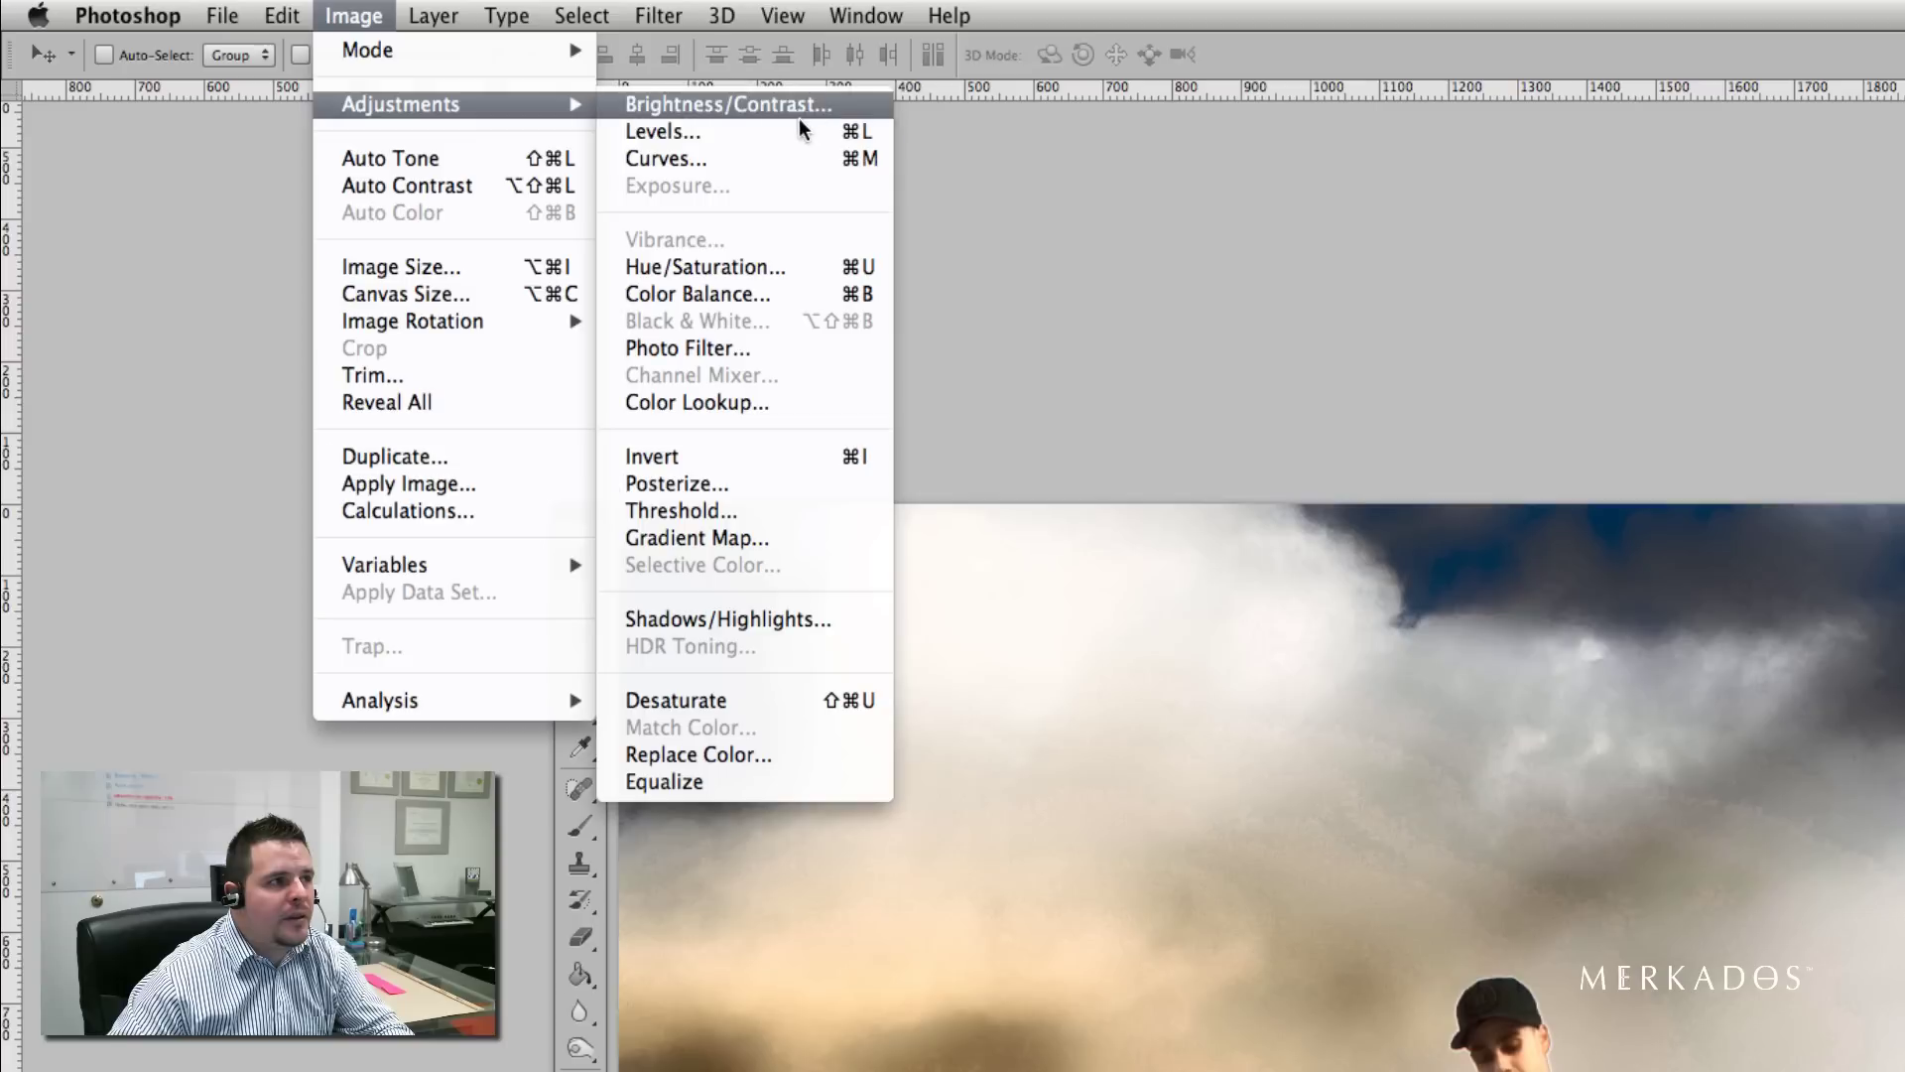
click(867, 161)
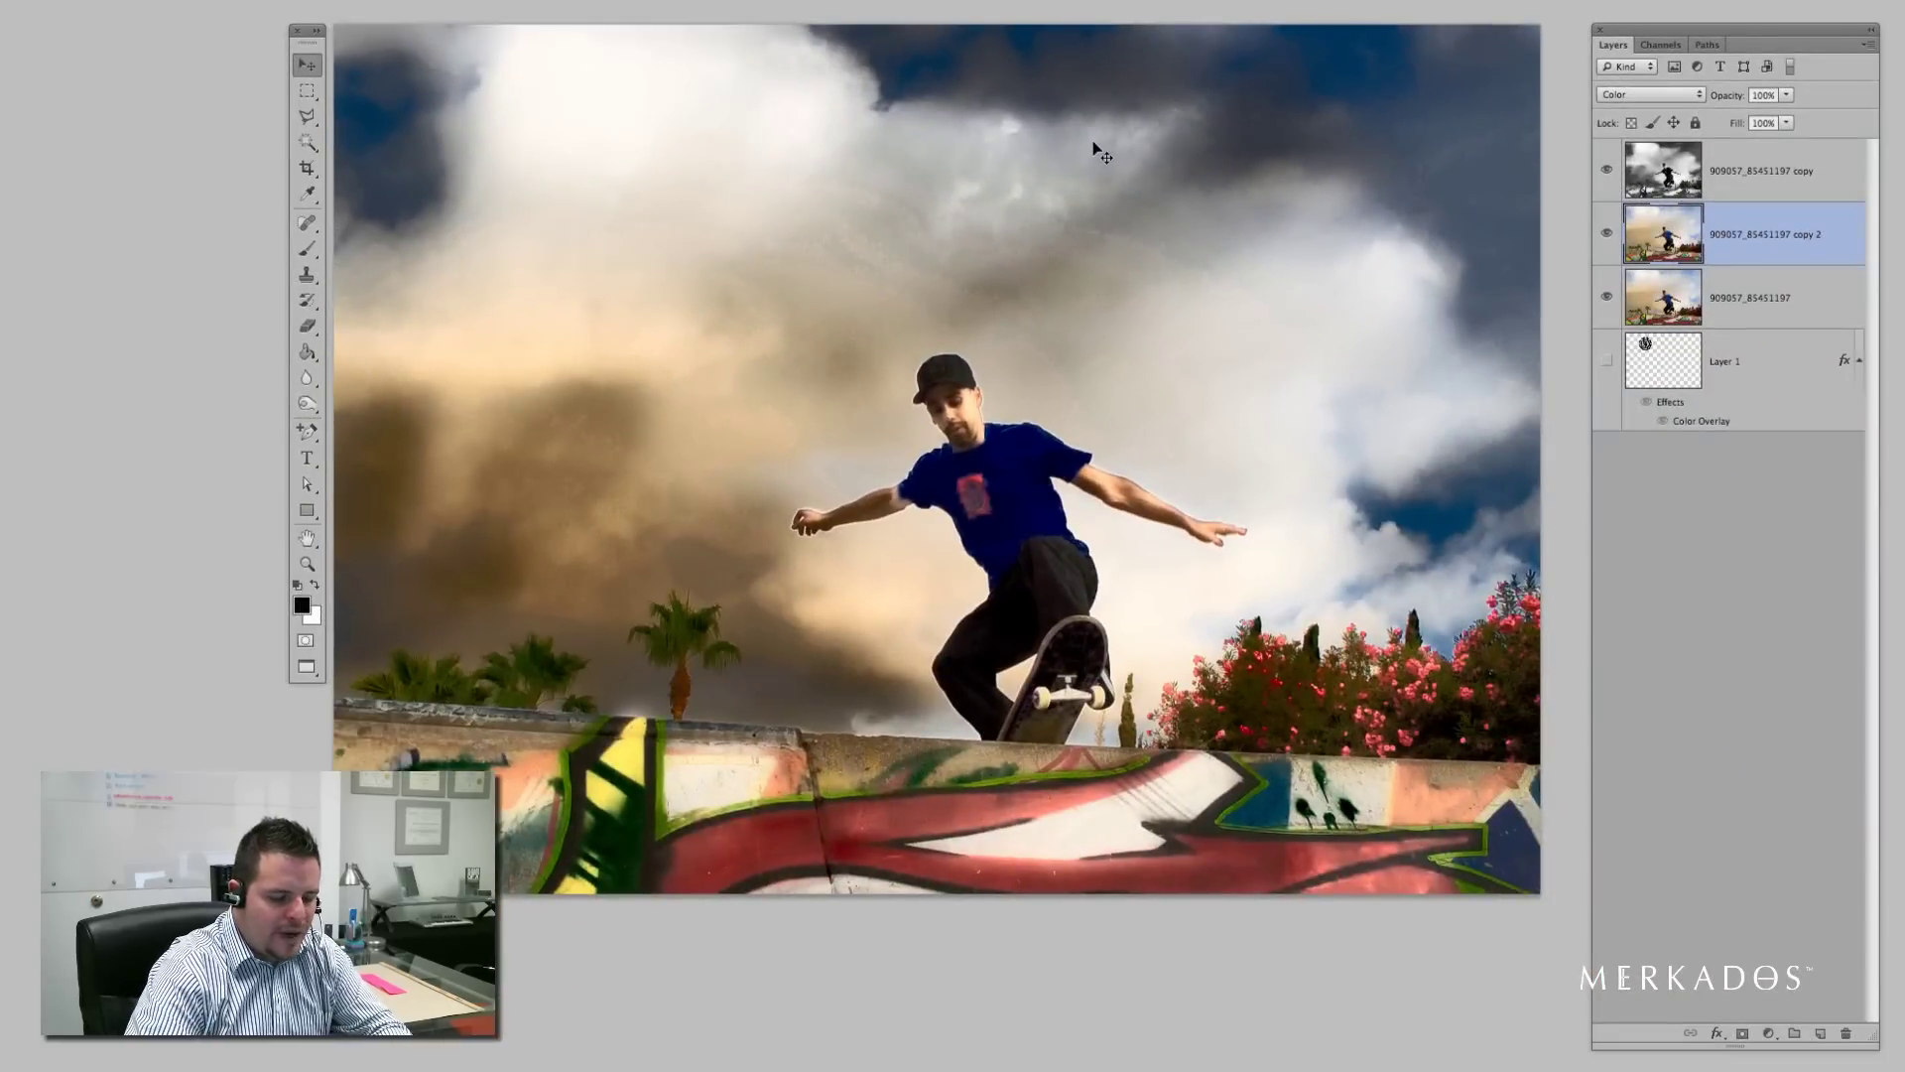
key(super+m)
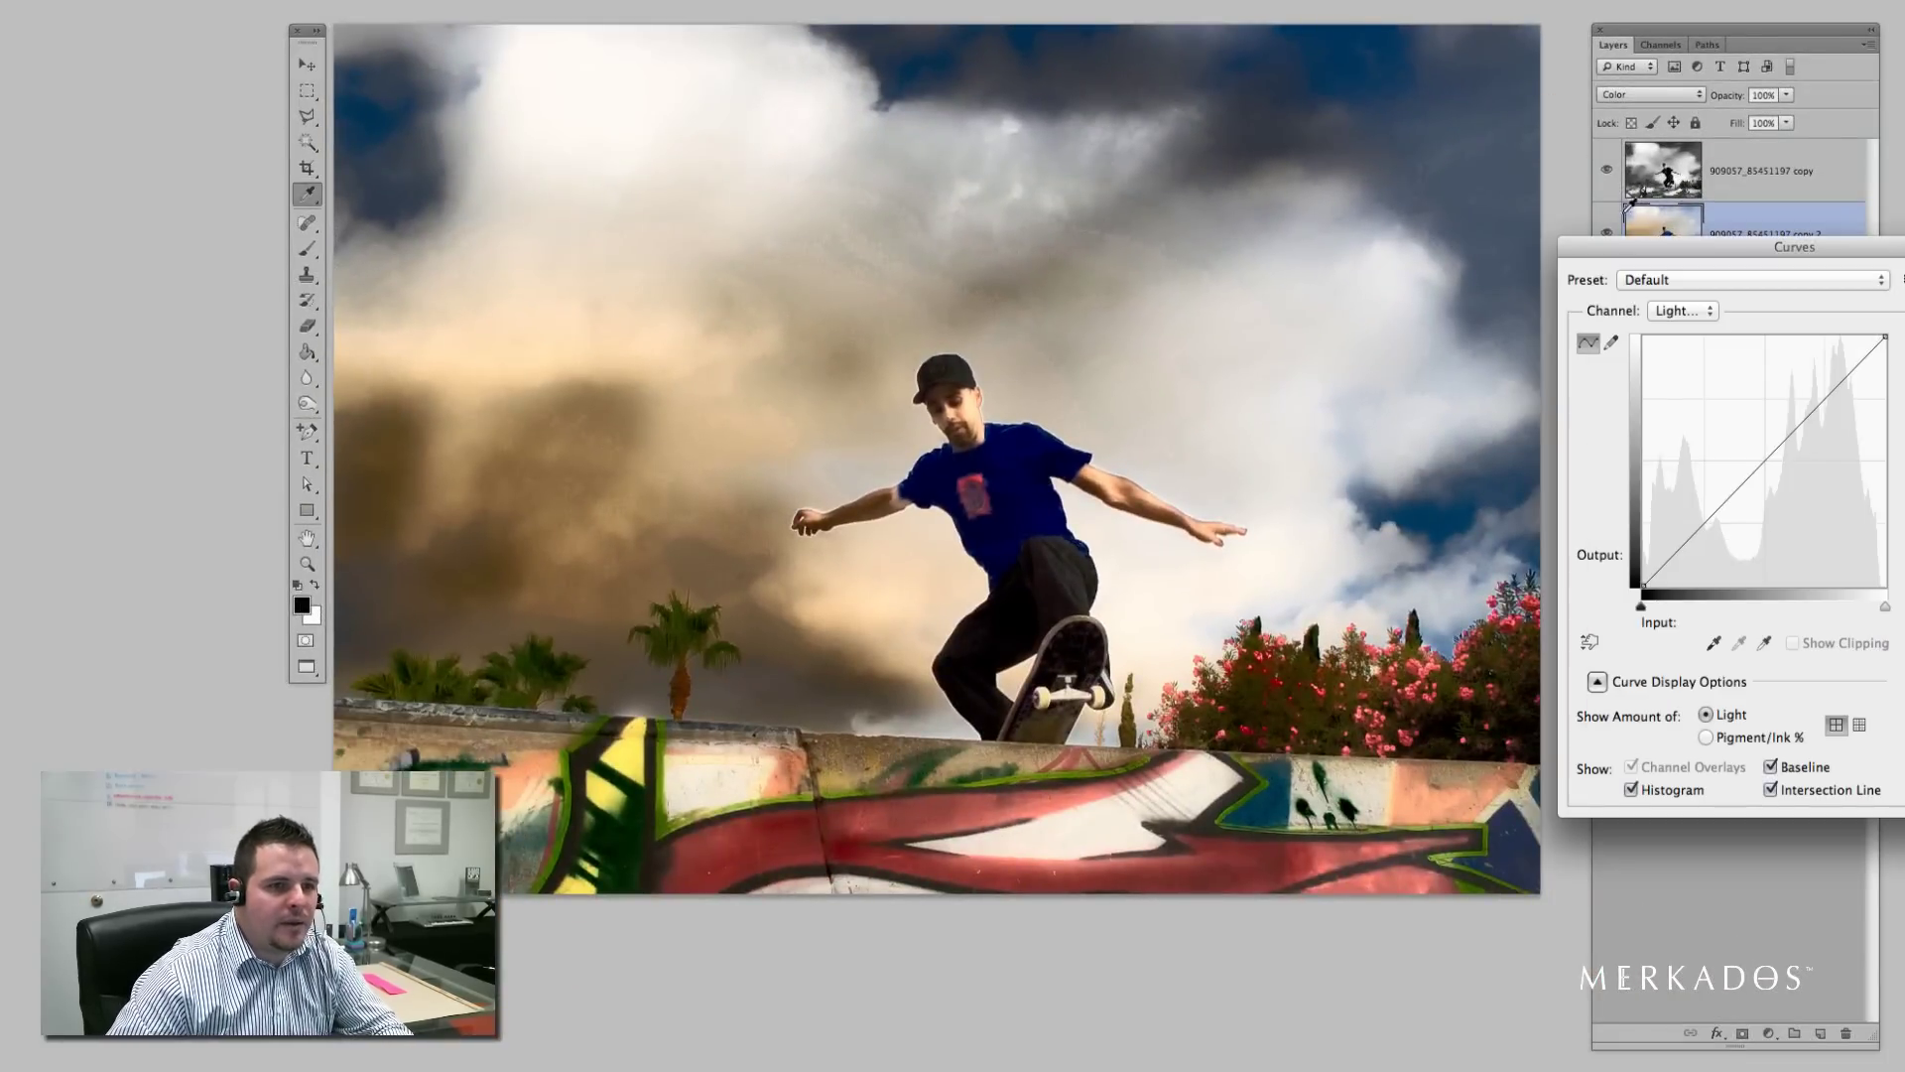
drag(1660, 261, 1244, 355)
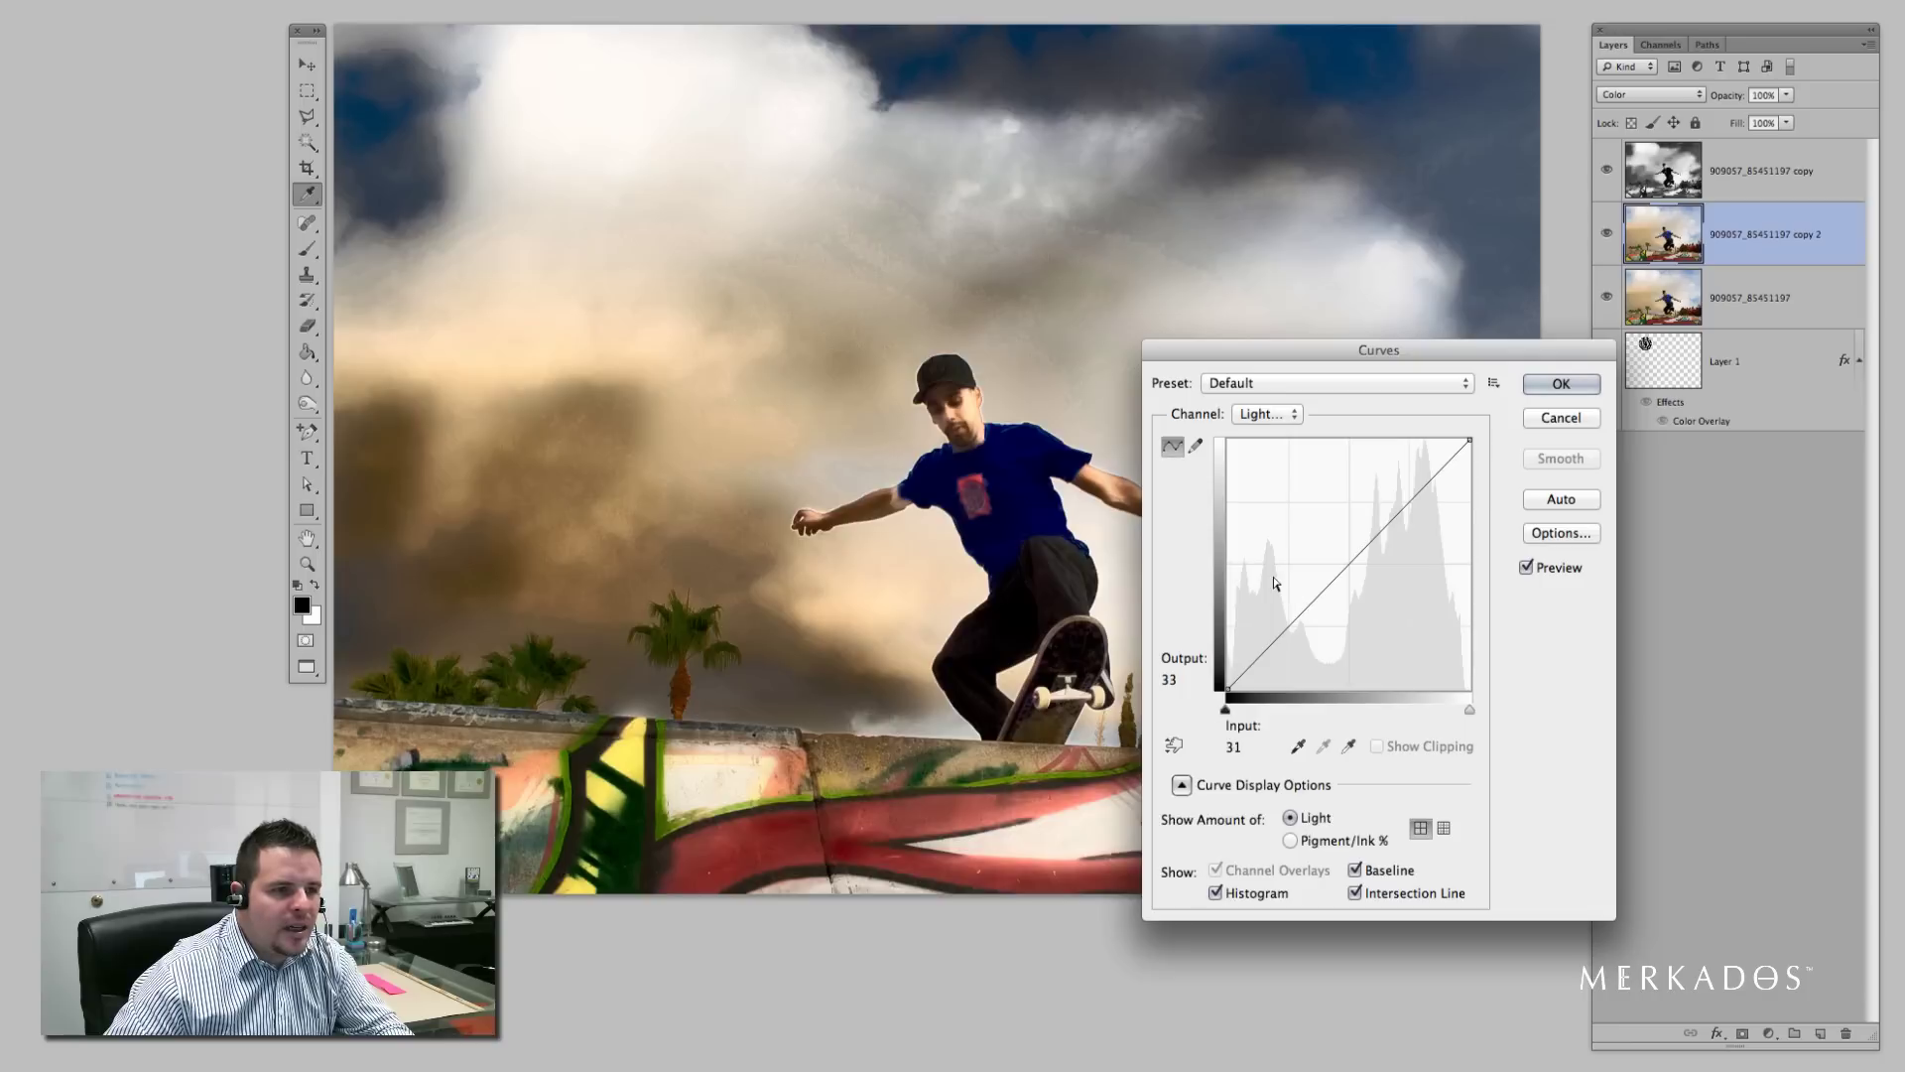
Step: Steepen the a channel curve by moving its black point to input -100, output -128, and its white point inward by a similar amount
click(1256, 415)
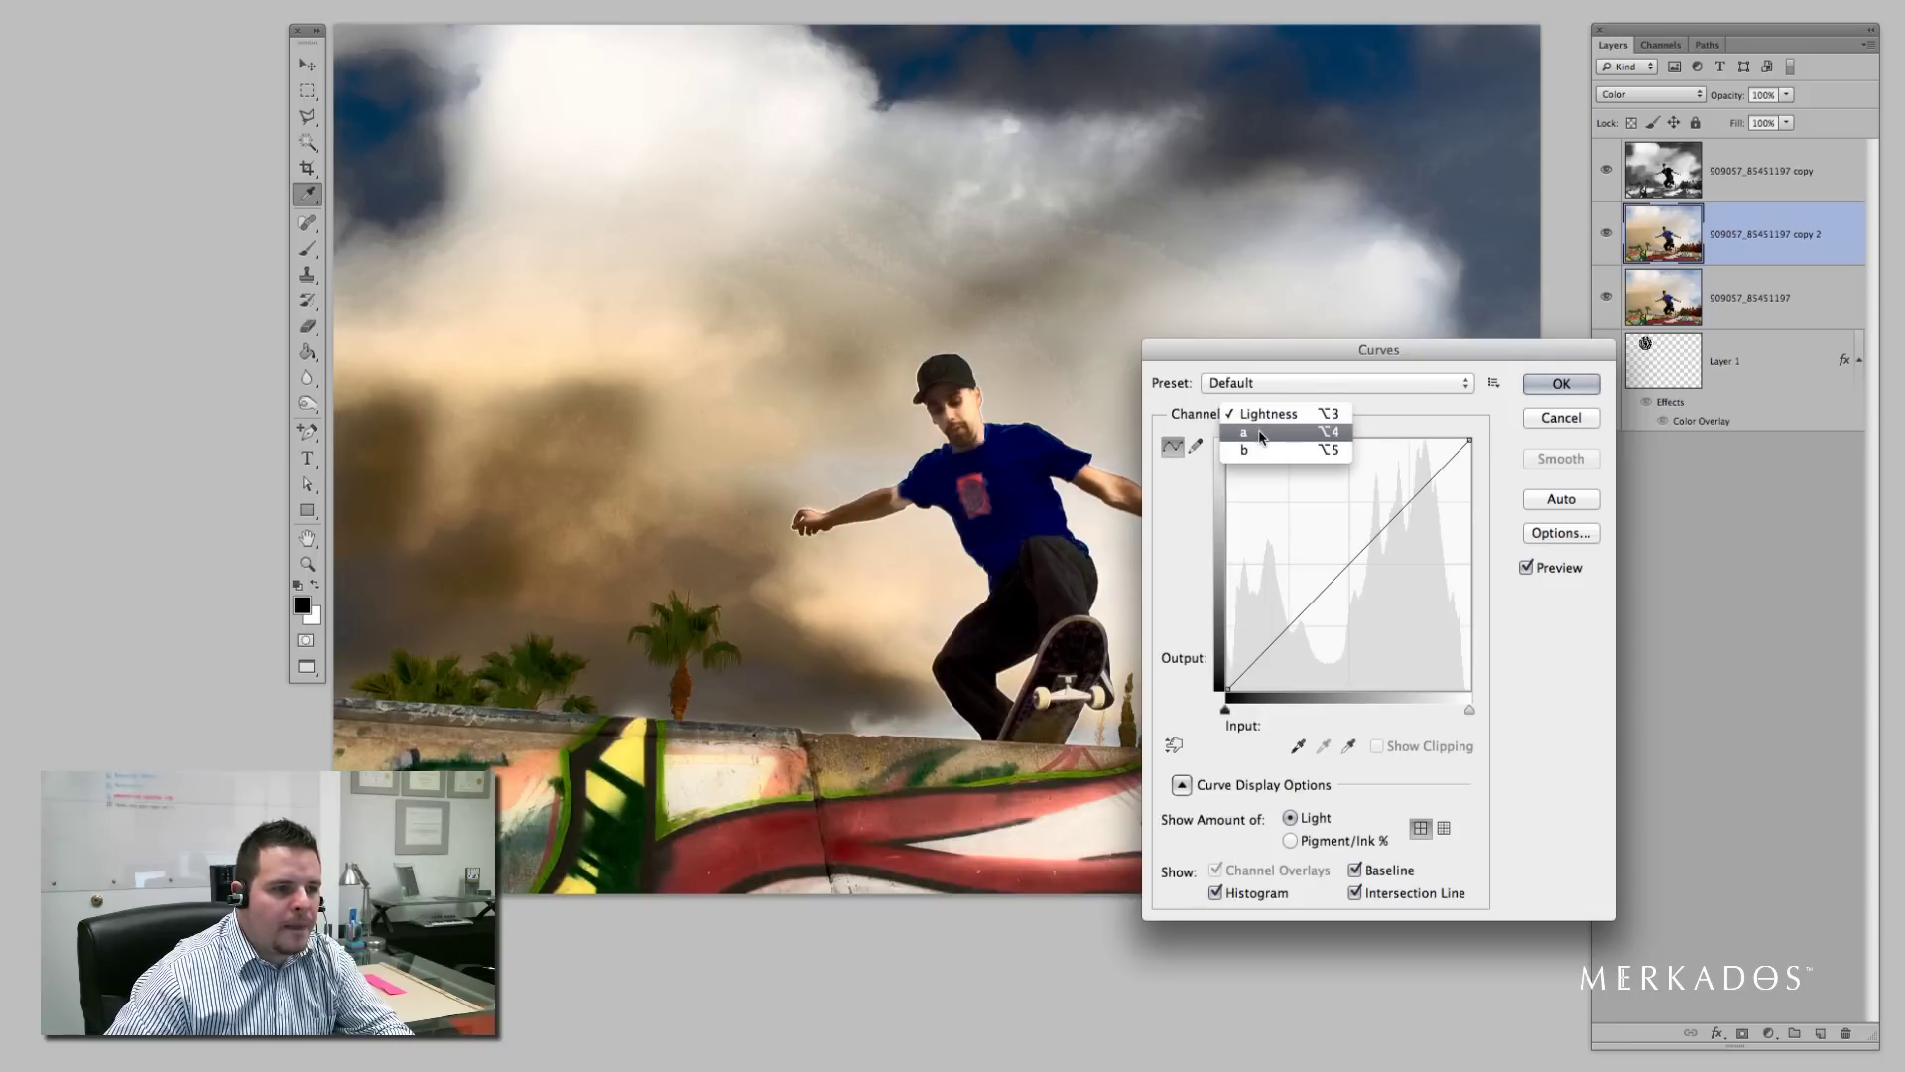
click(1258, 428)
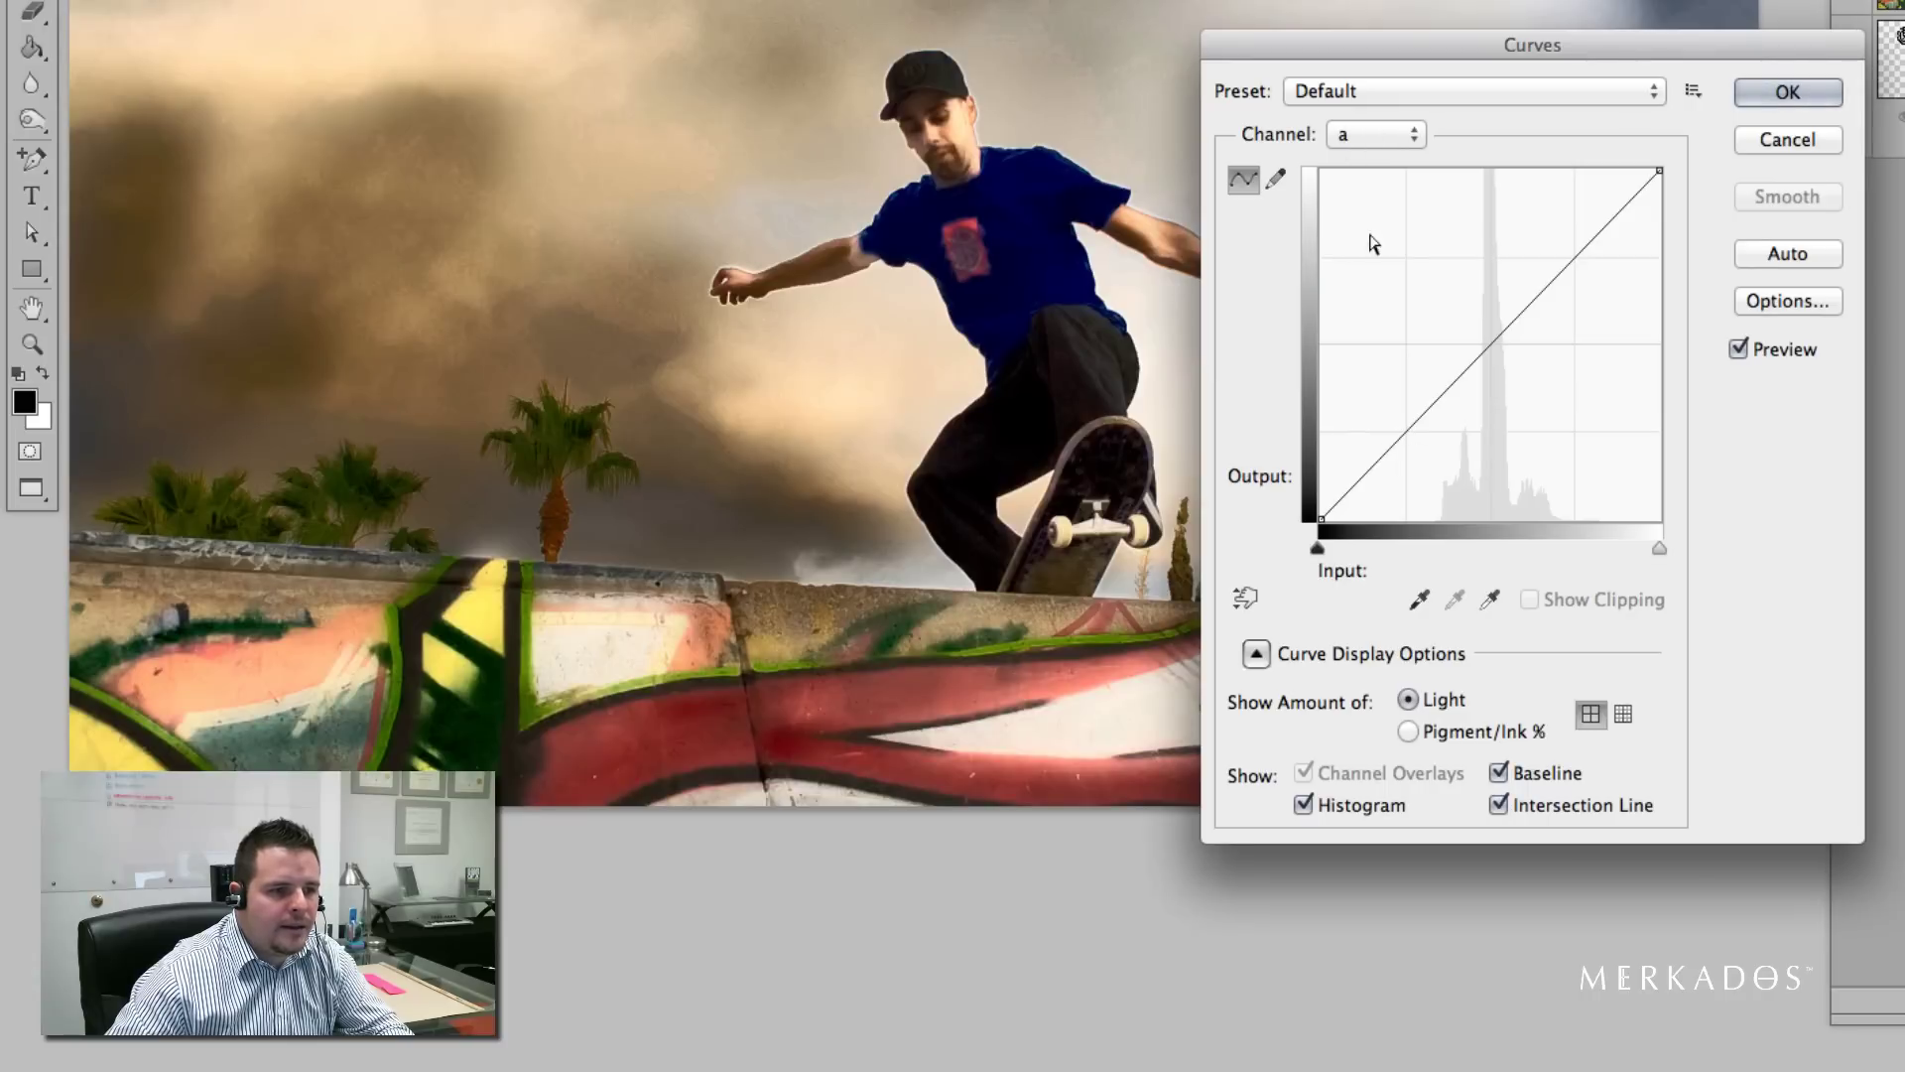
click(1321, 517)
drag(1320, 517, 1357, 518)
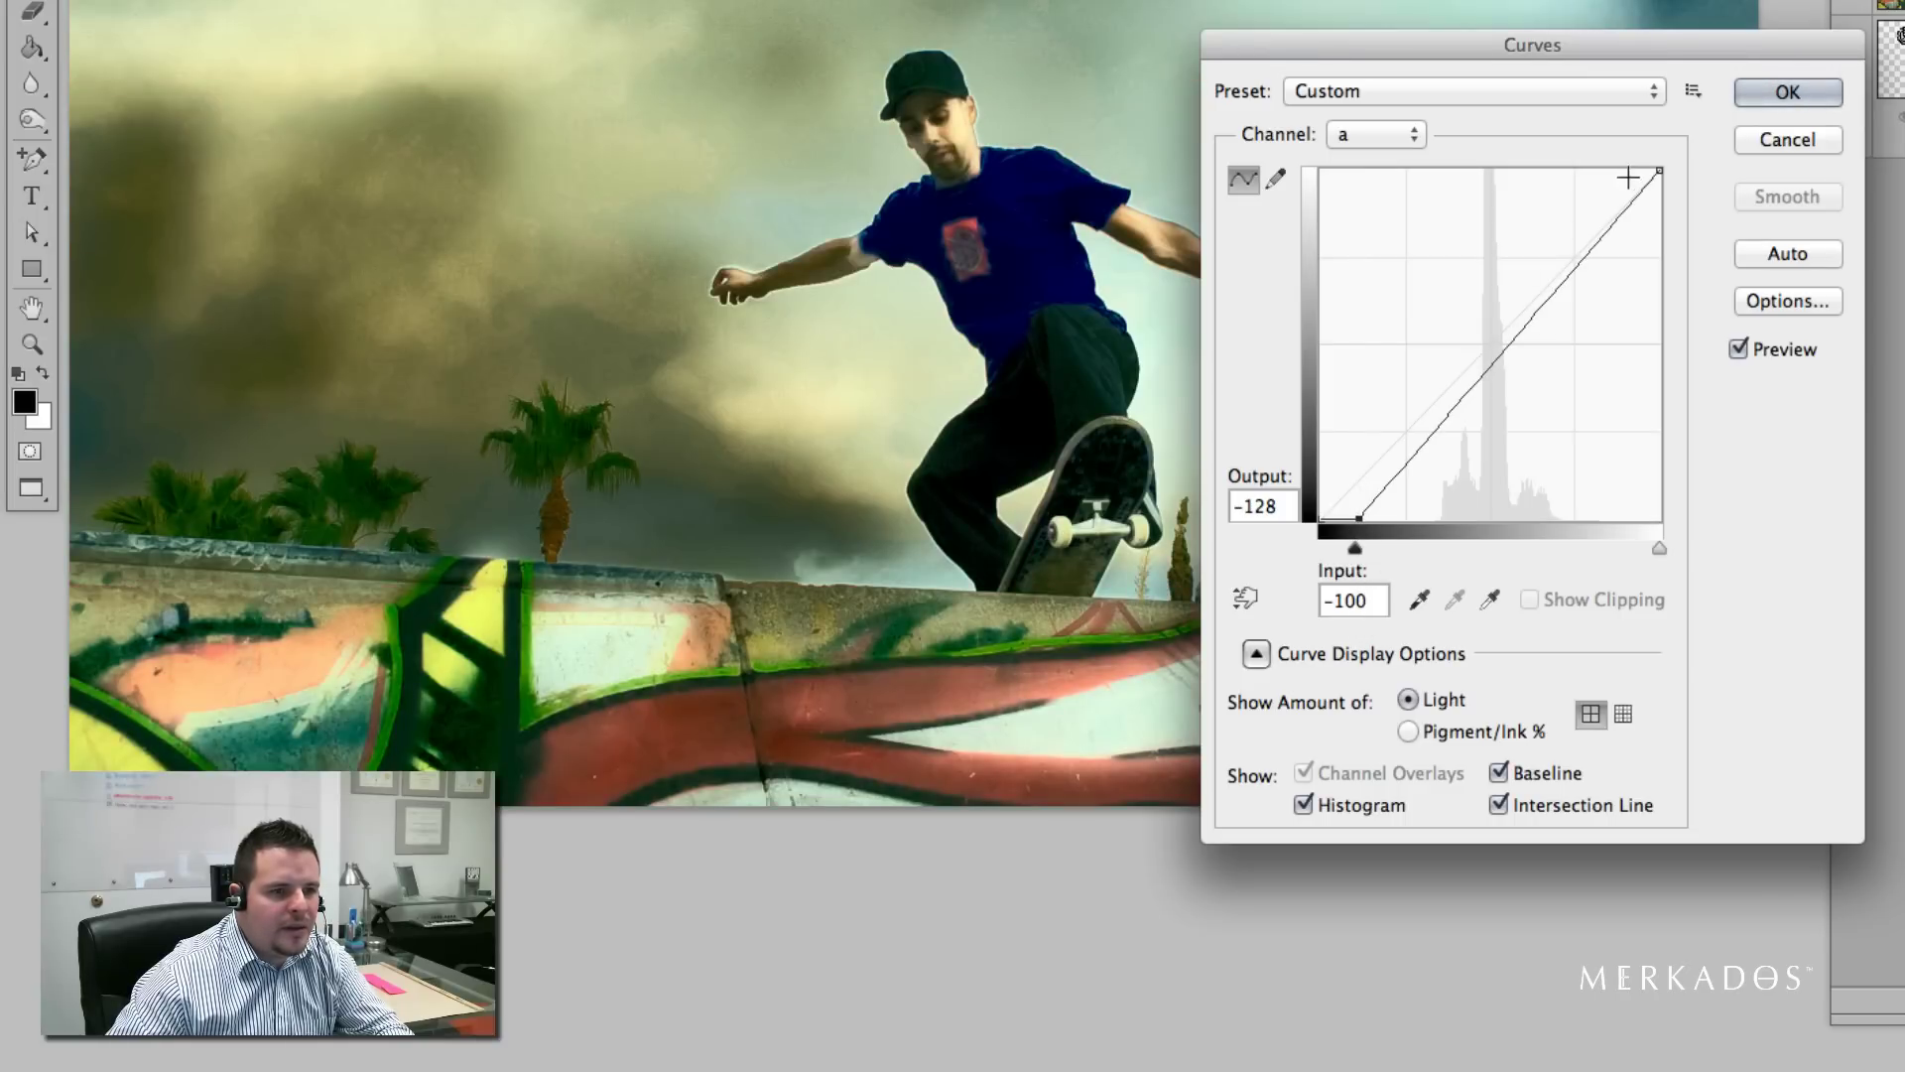
drag(1657, 171, 1621, 163)
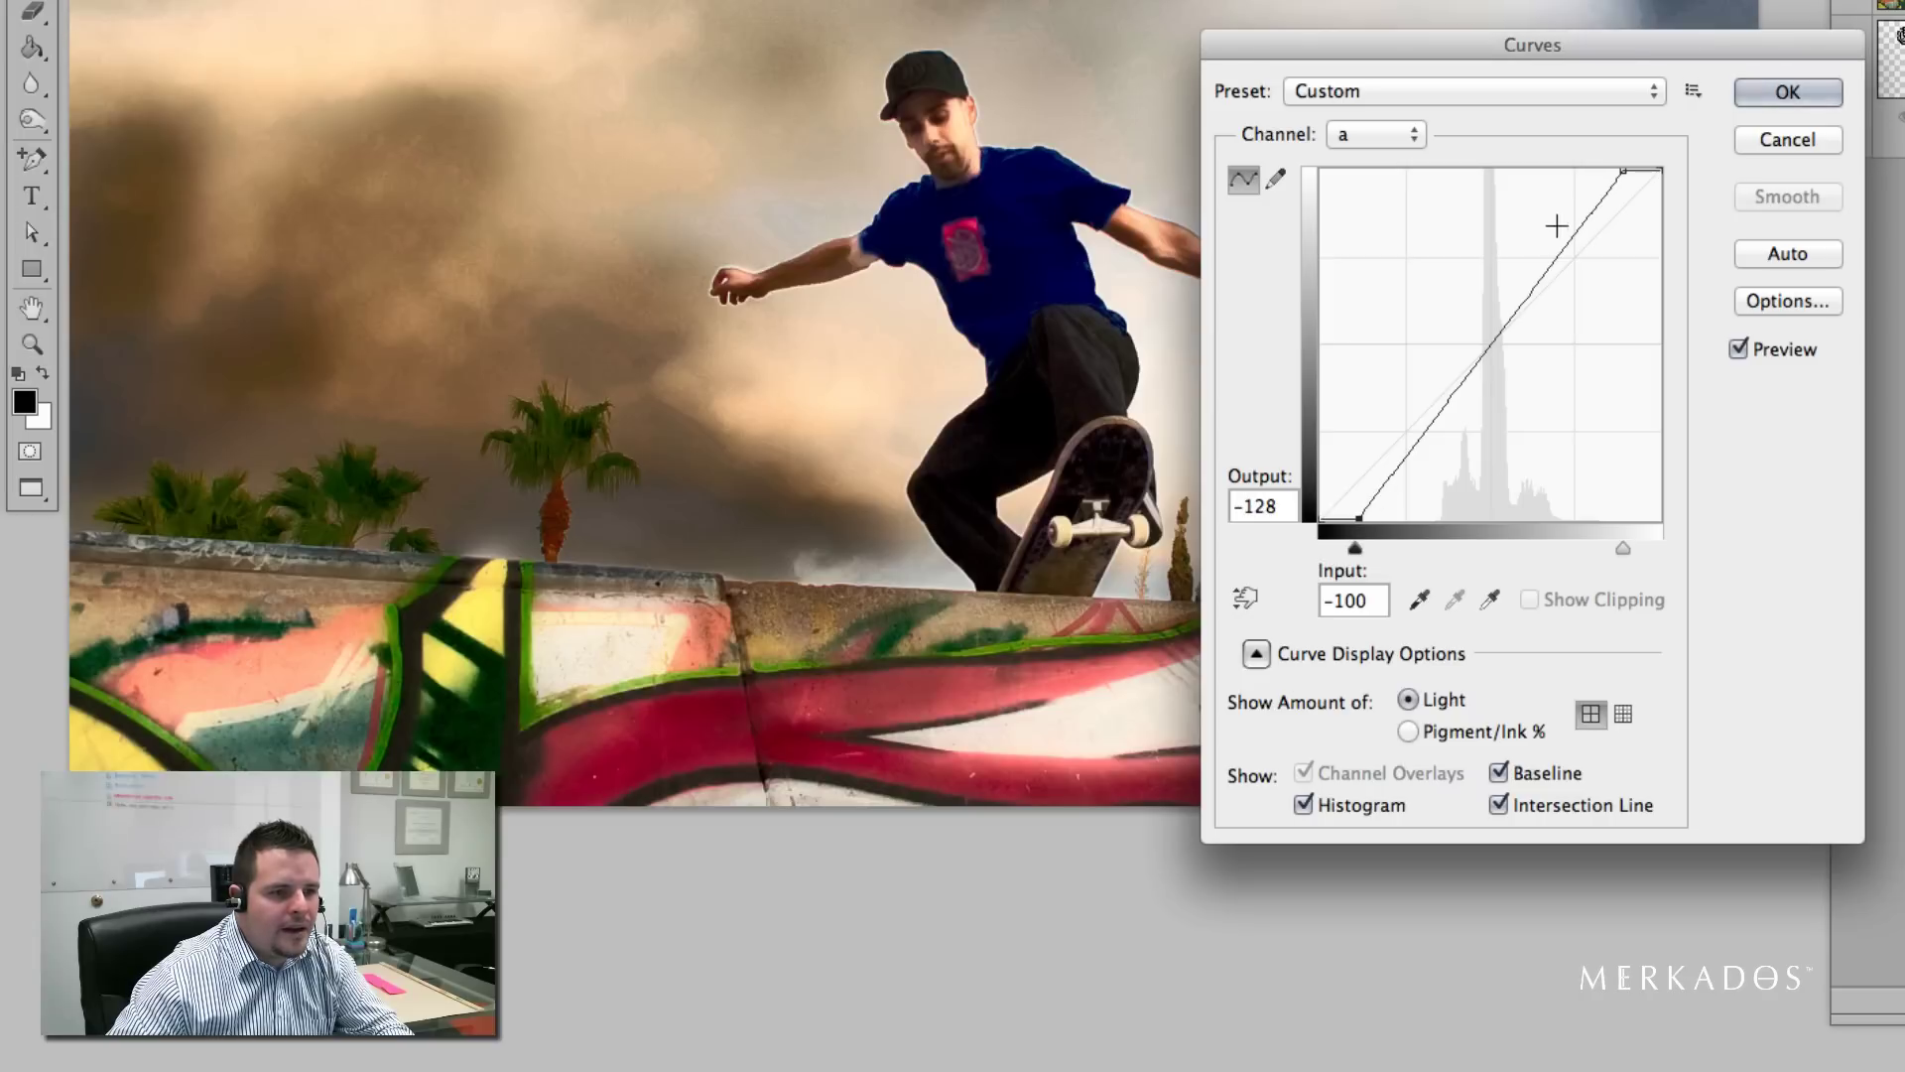
Step: Steepen the b channel curve with end points at input -100, output -128 and input 100, output 127, and compare it with the a channel
click(1376, 135)
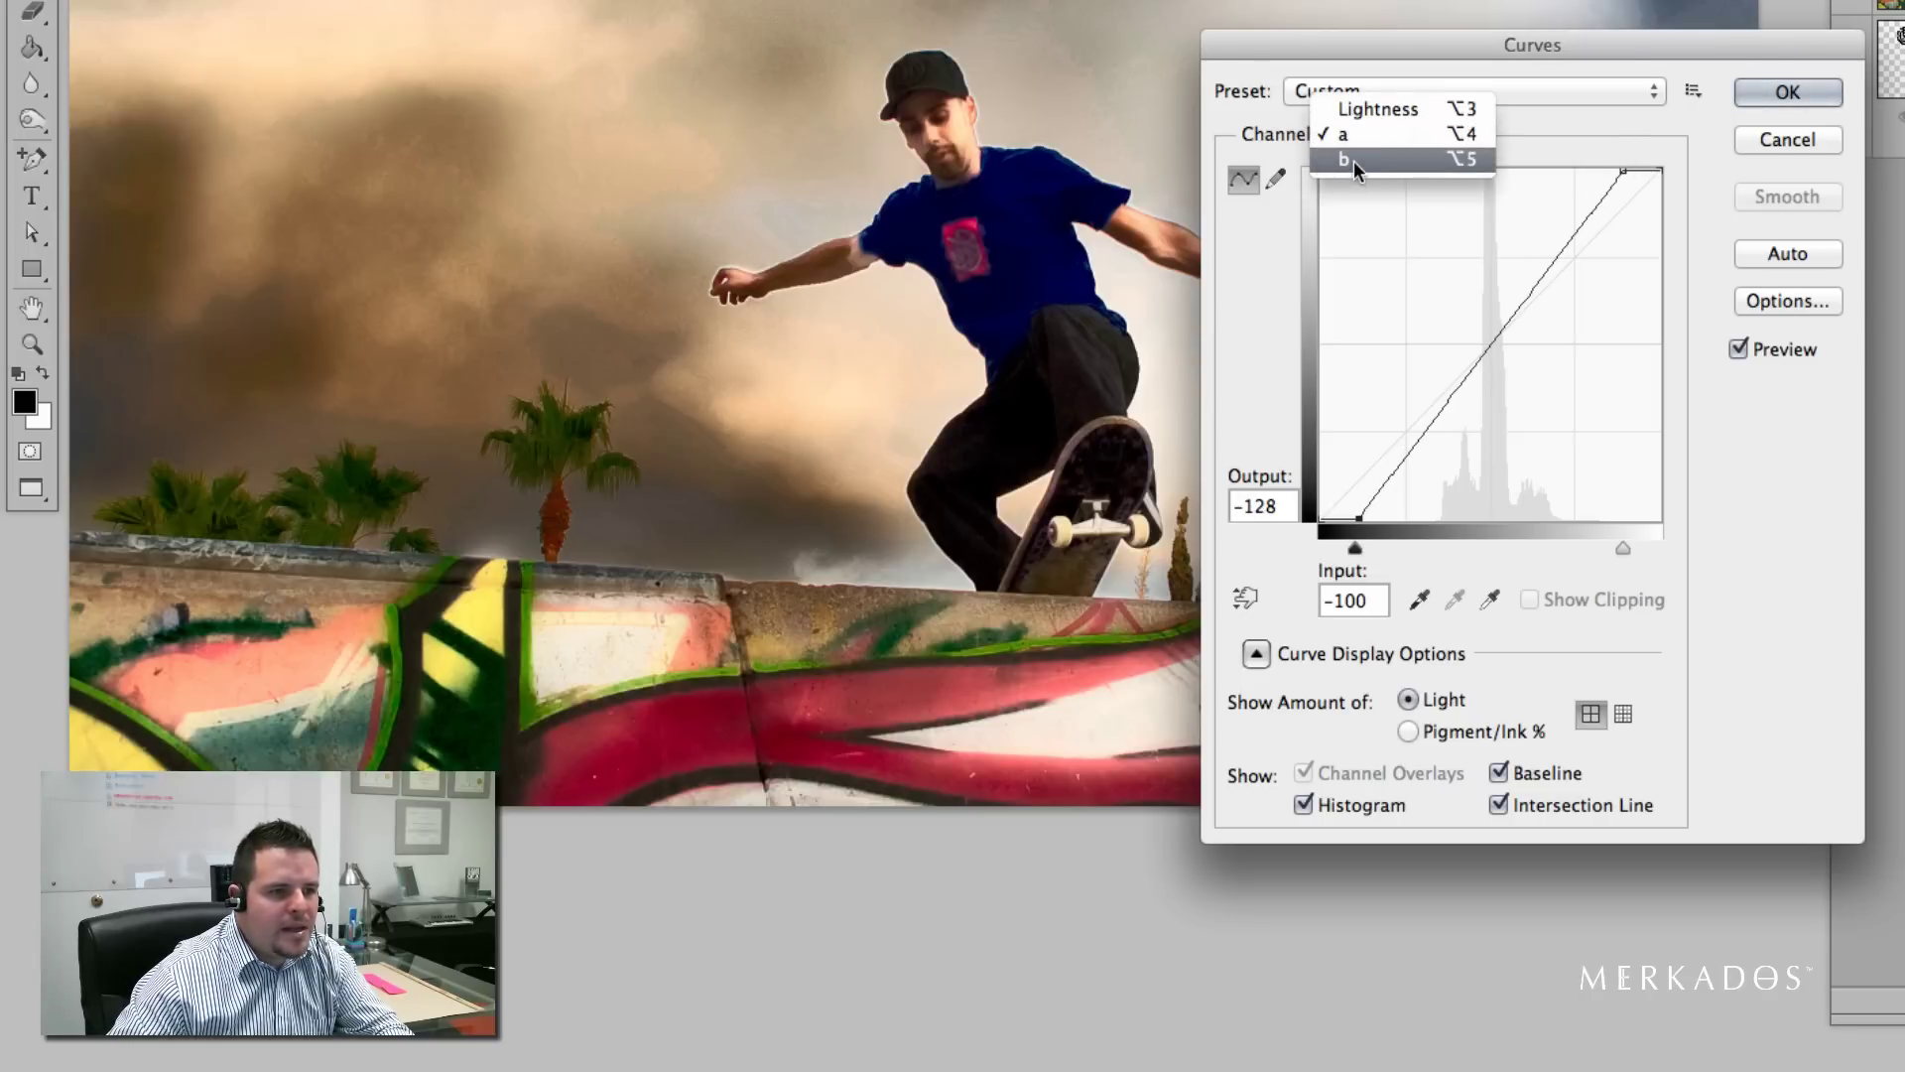
click(1353, 160)
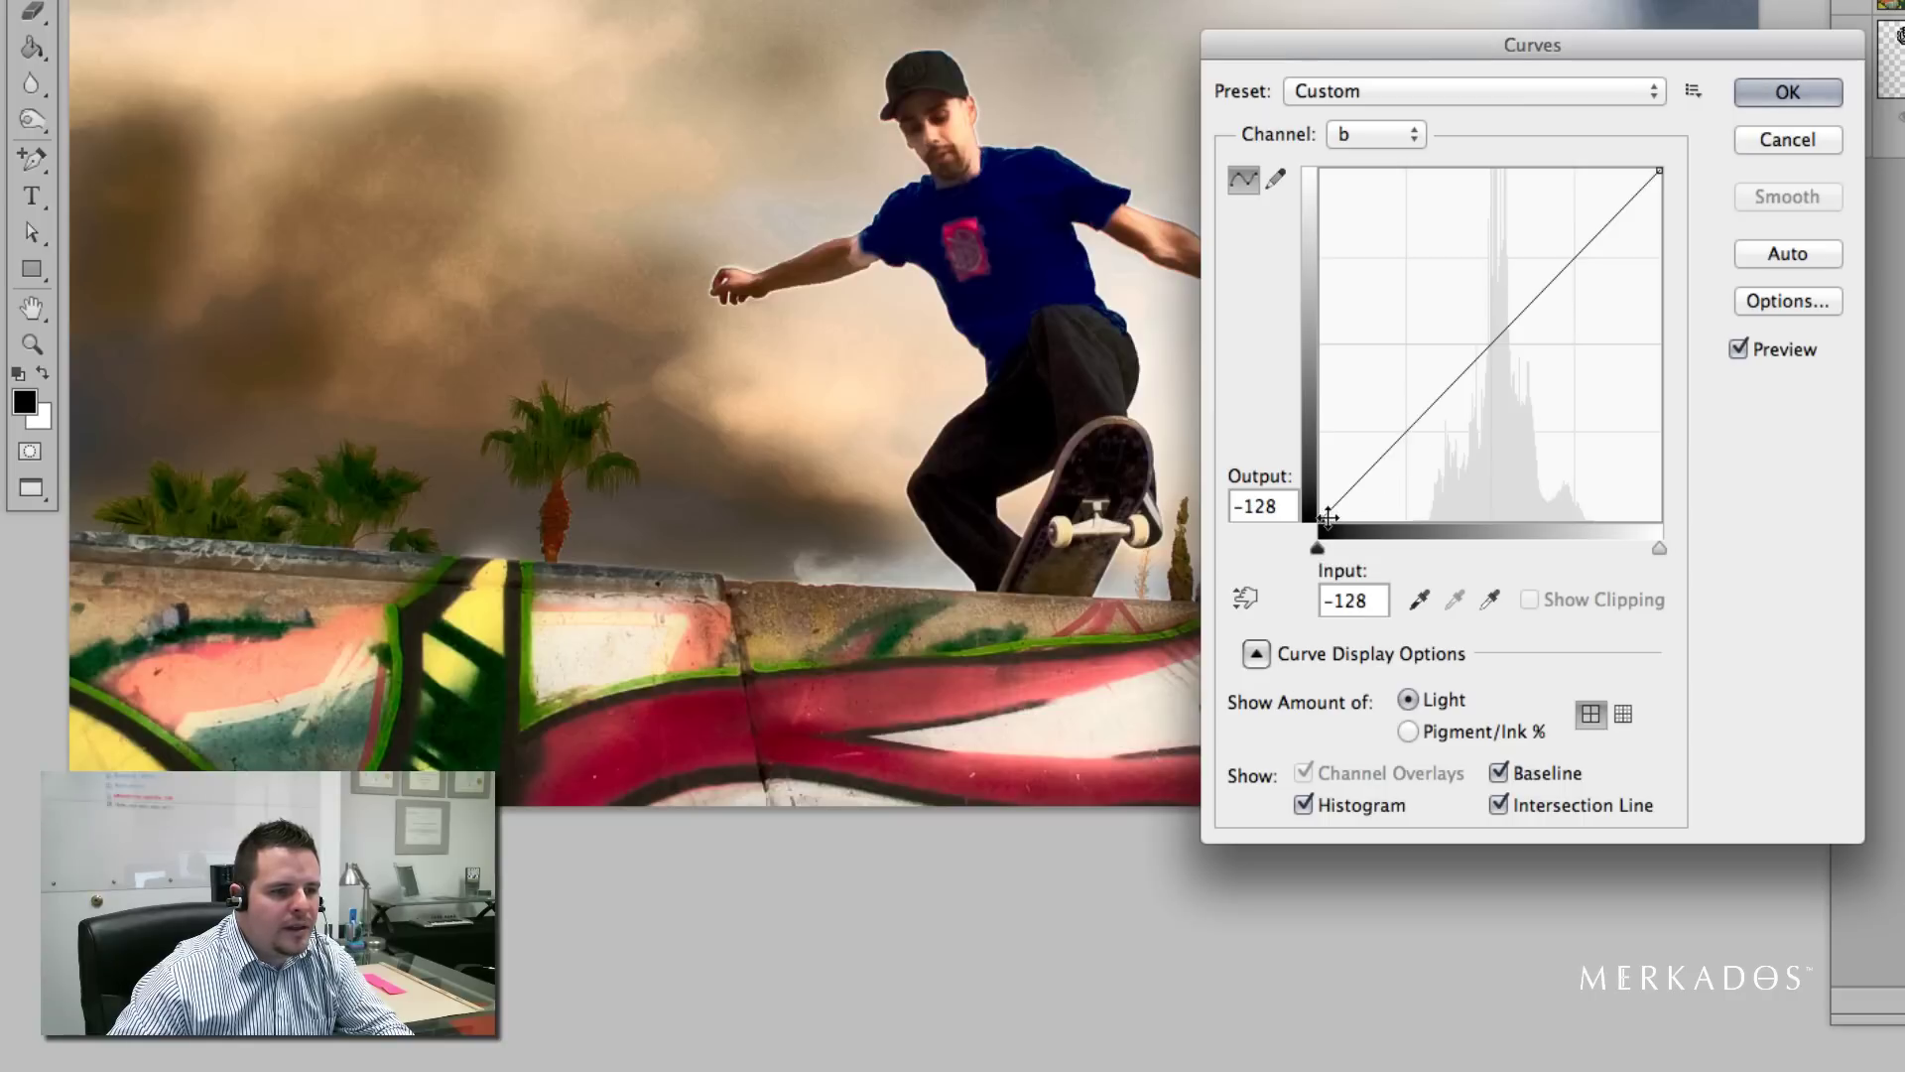
drag(1329, 520, 1359, 533)
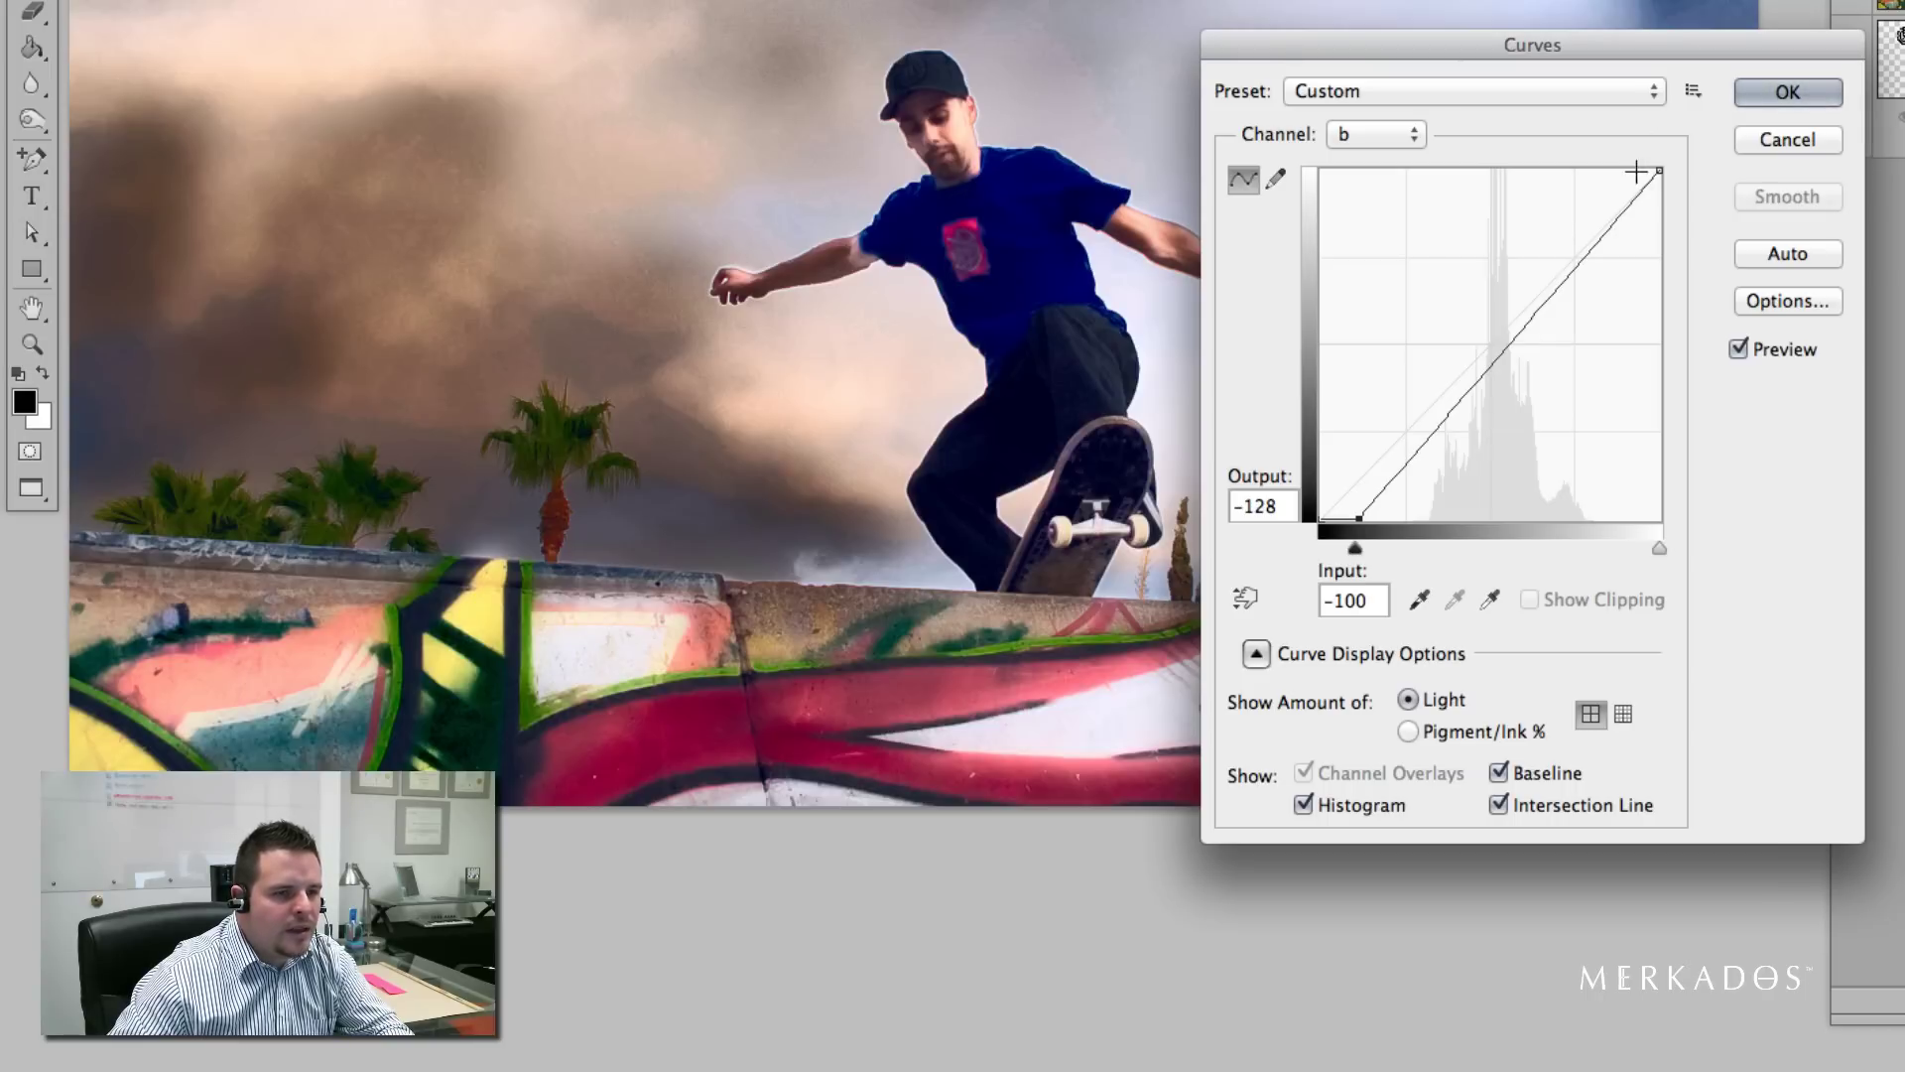
drag(1660, 171, 1624, 165)
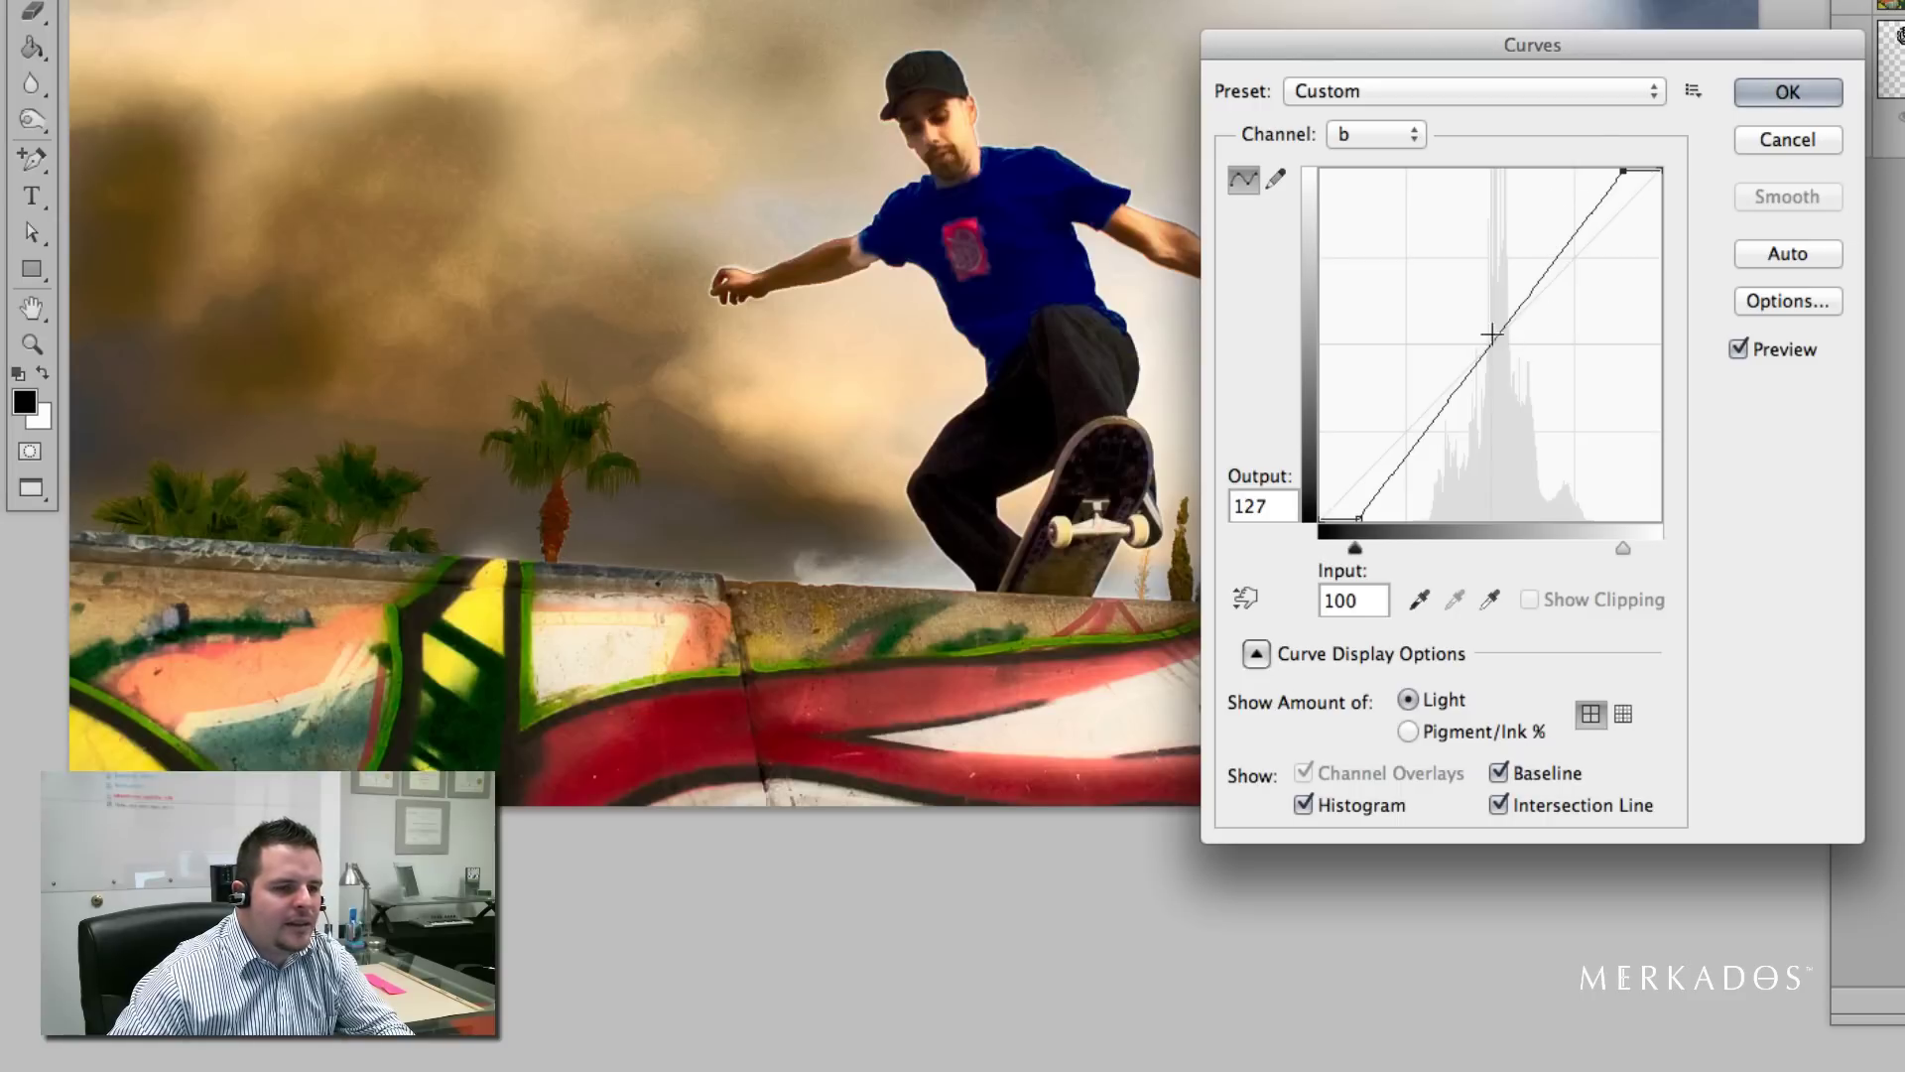
click(1351, 134)
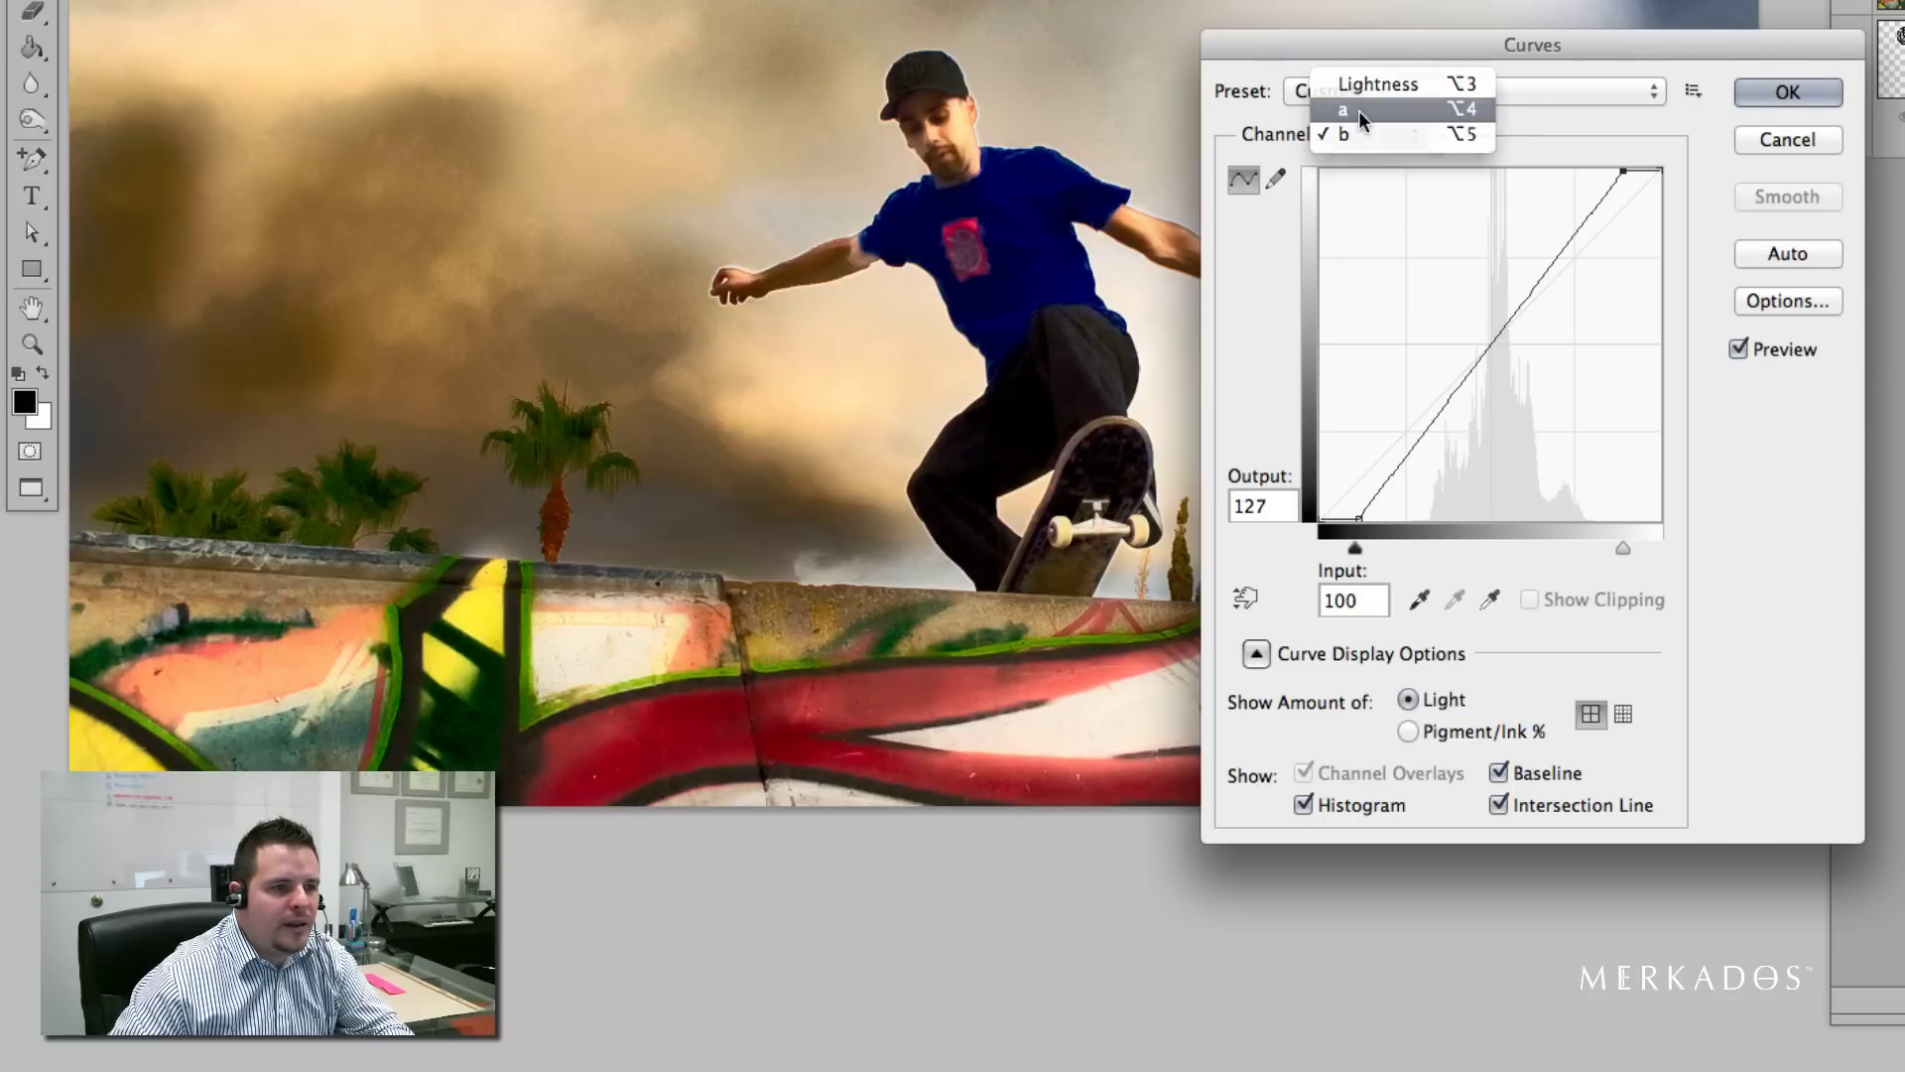
click(1360, 111)
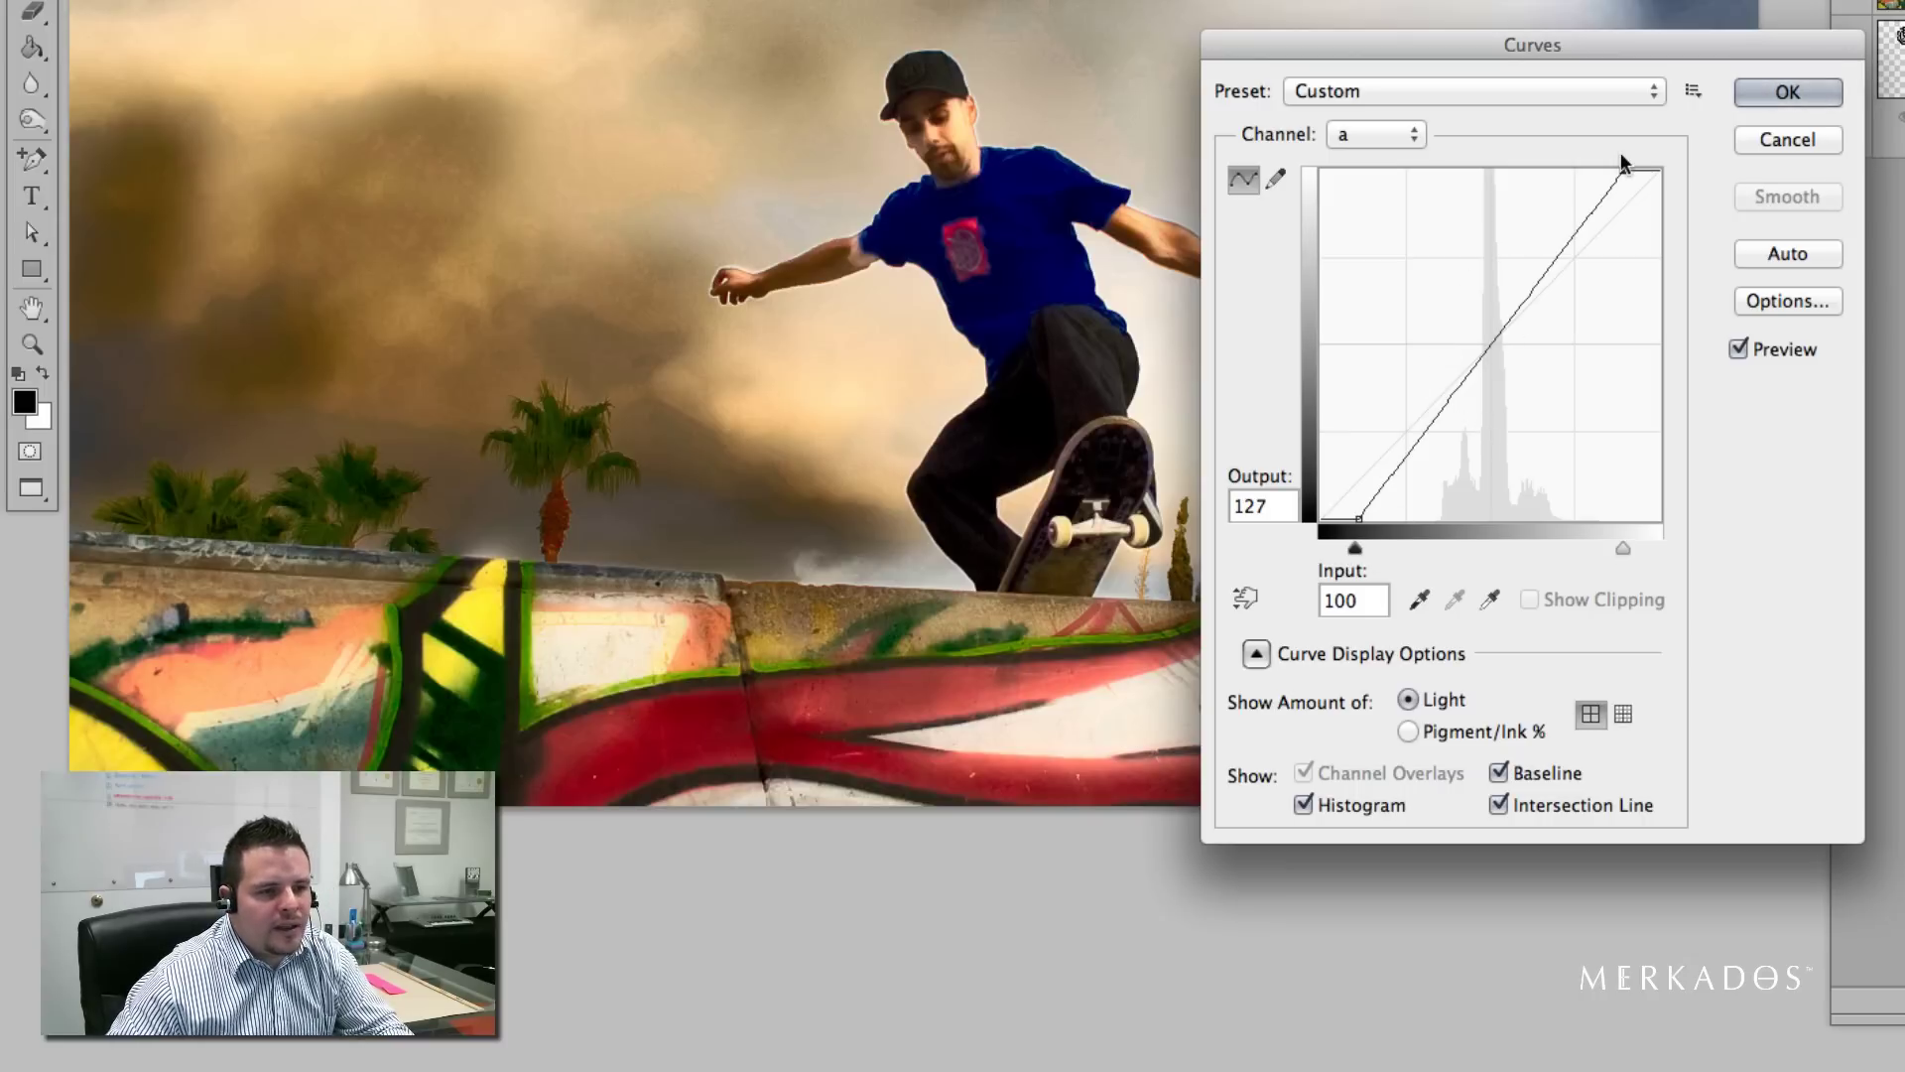
click(1342, 136)
click(1359, 159)
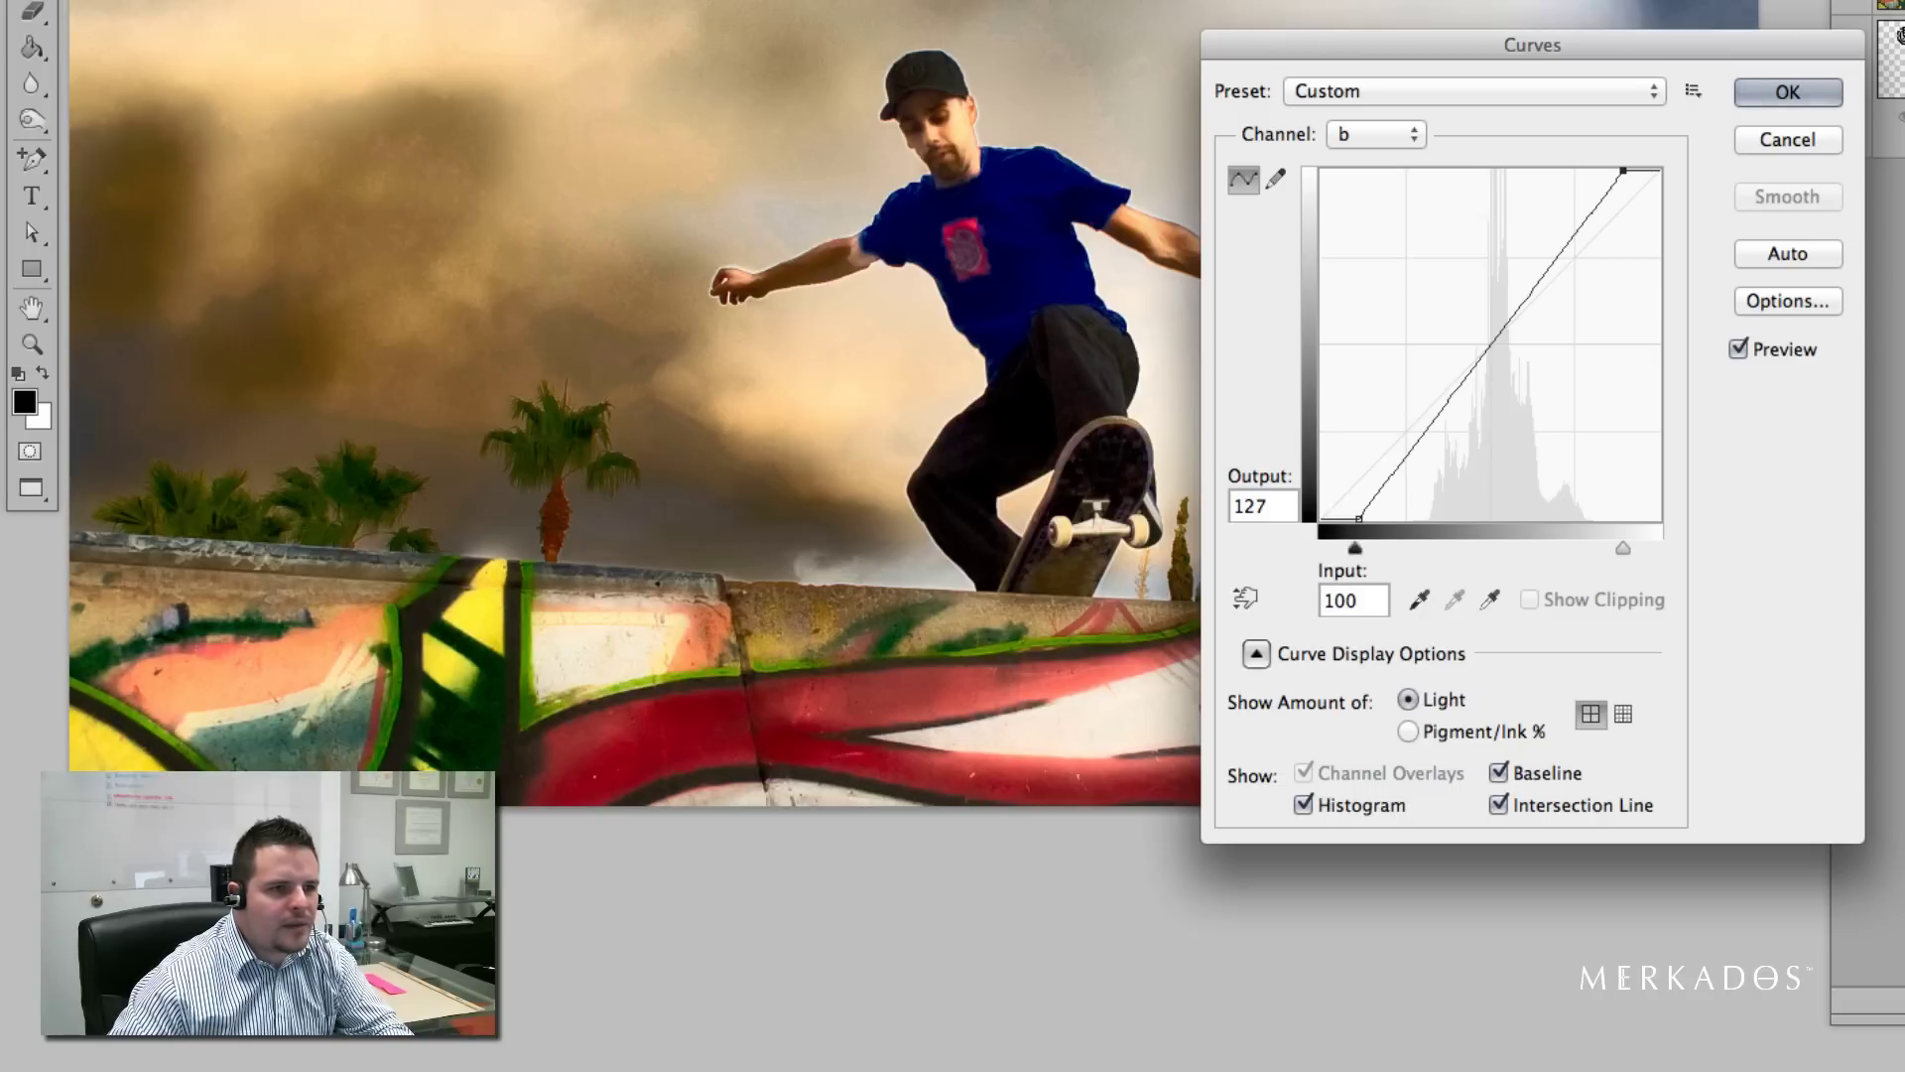
Step: Using on-image adjustment, anchor the b curve around the blue sky's tone and lower the point at input -25 to output -47
drag(1403, 50, 1904, 159)
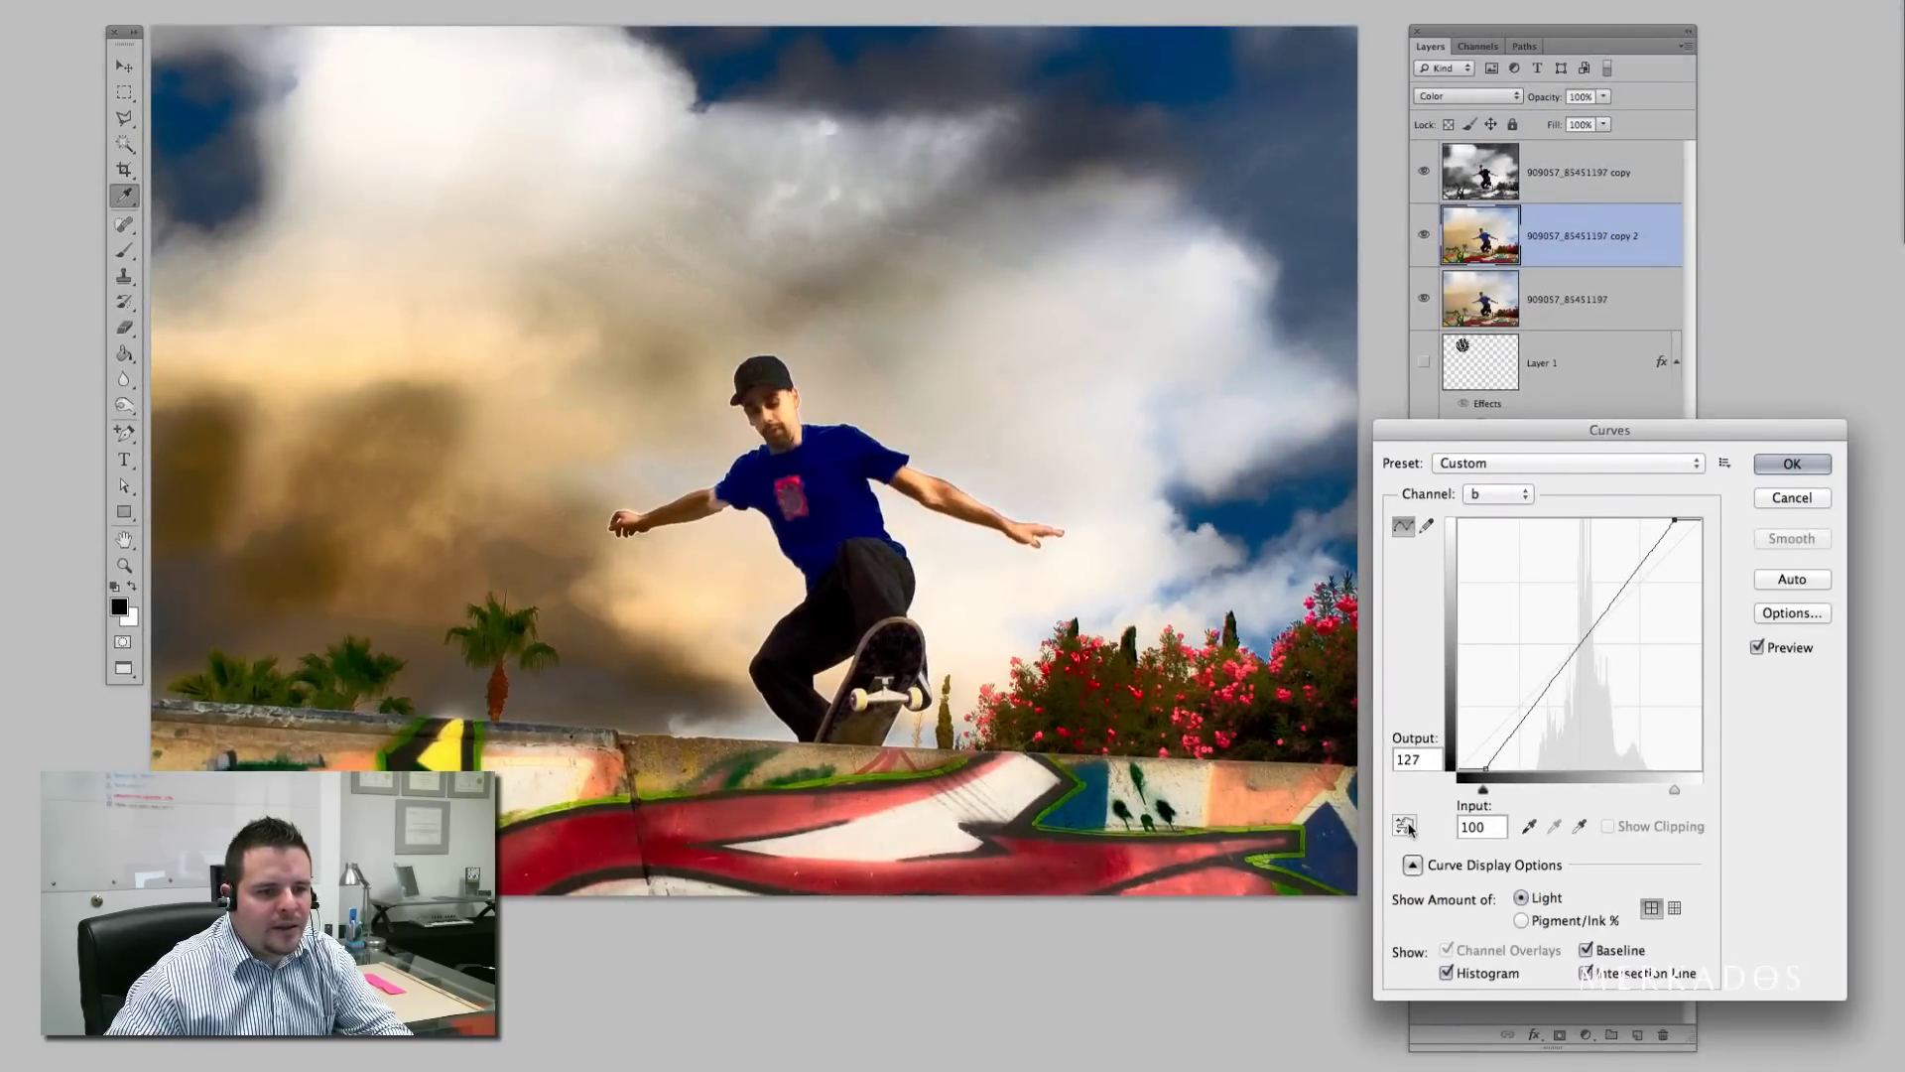
click(1405, 824)
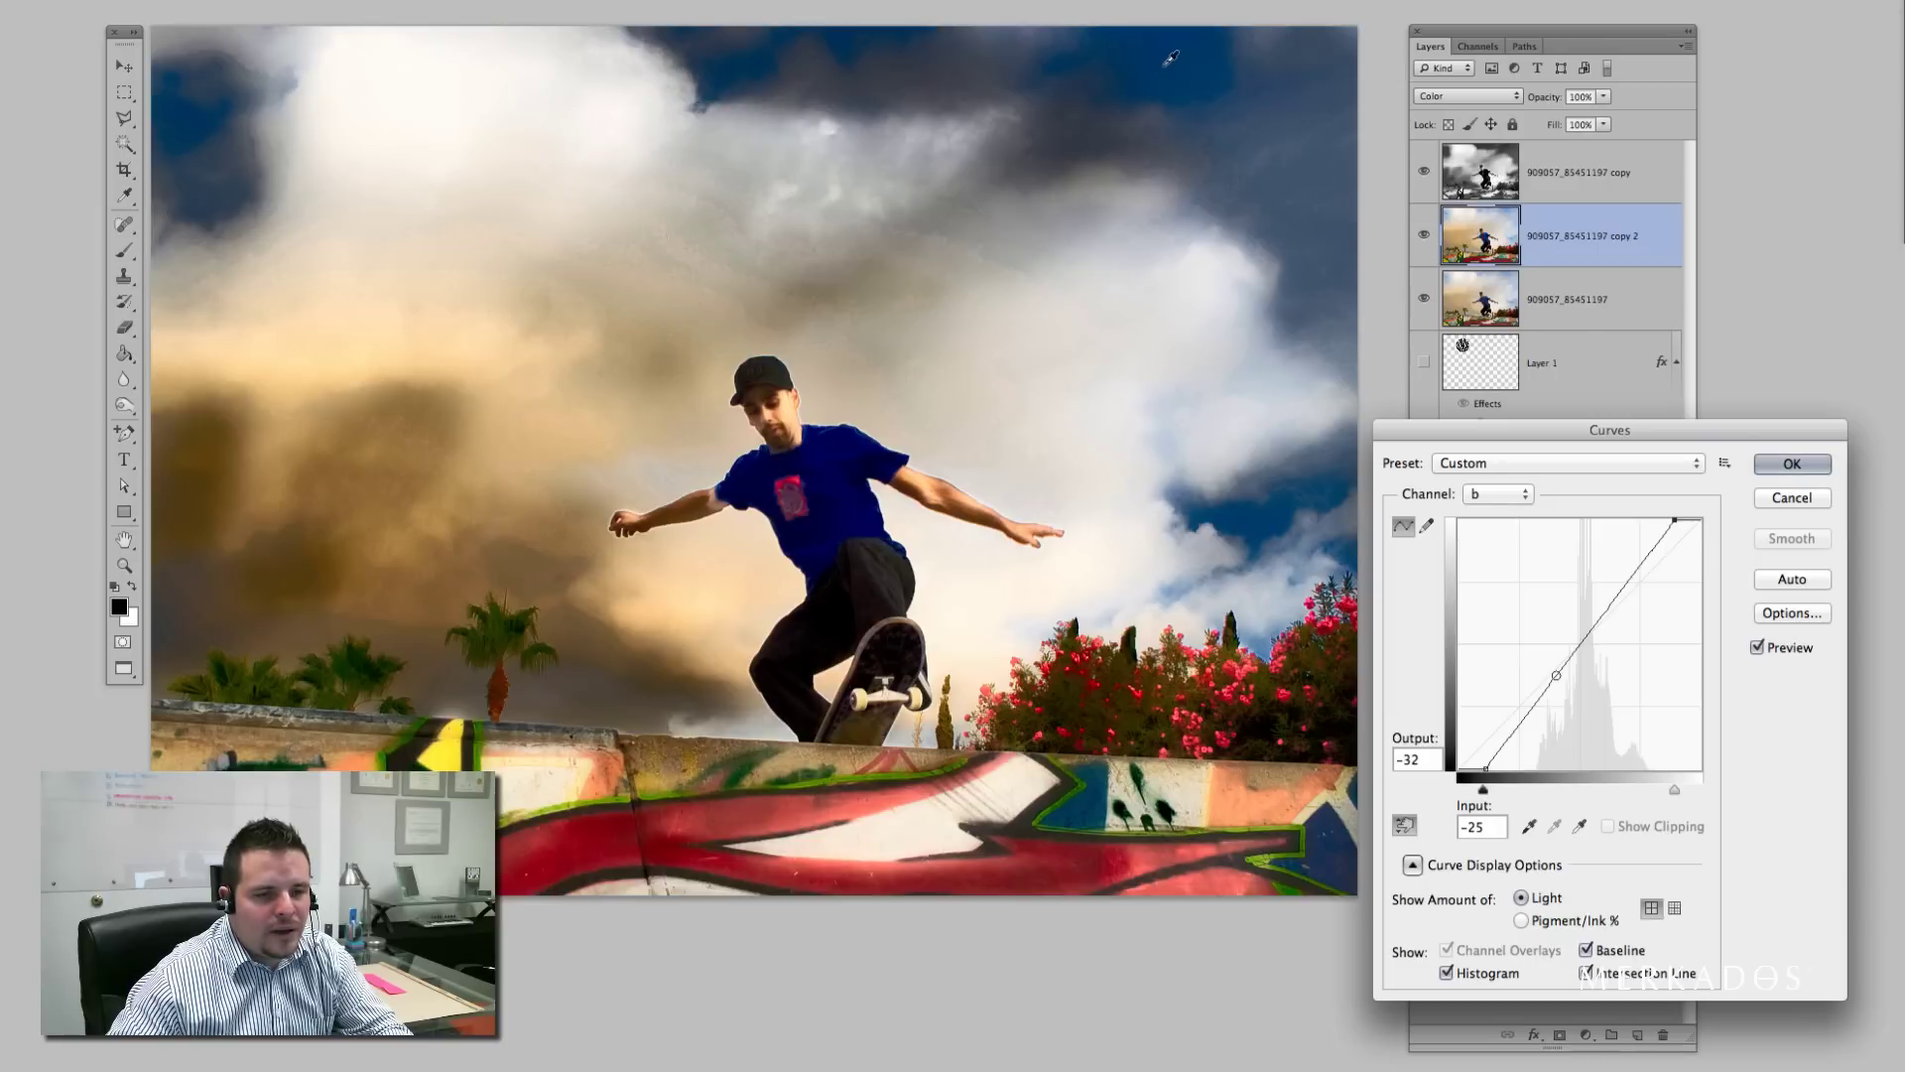
click(1555, 676)
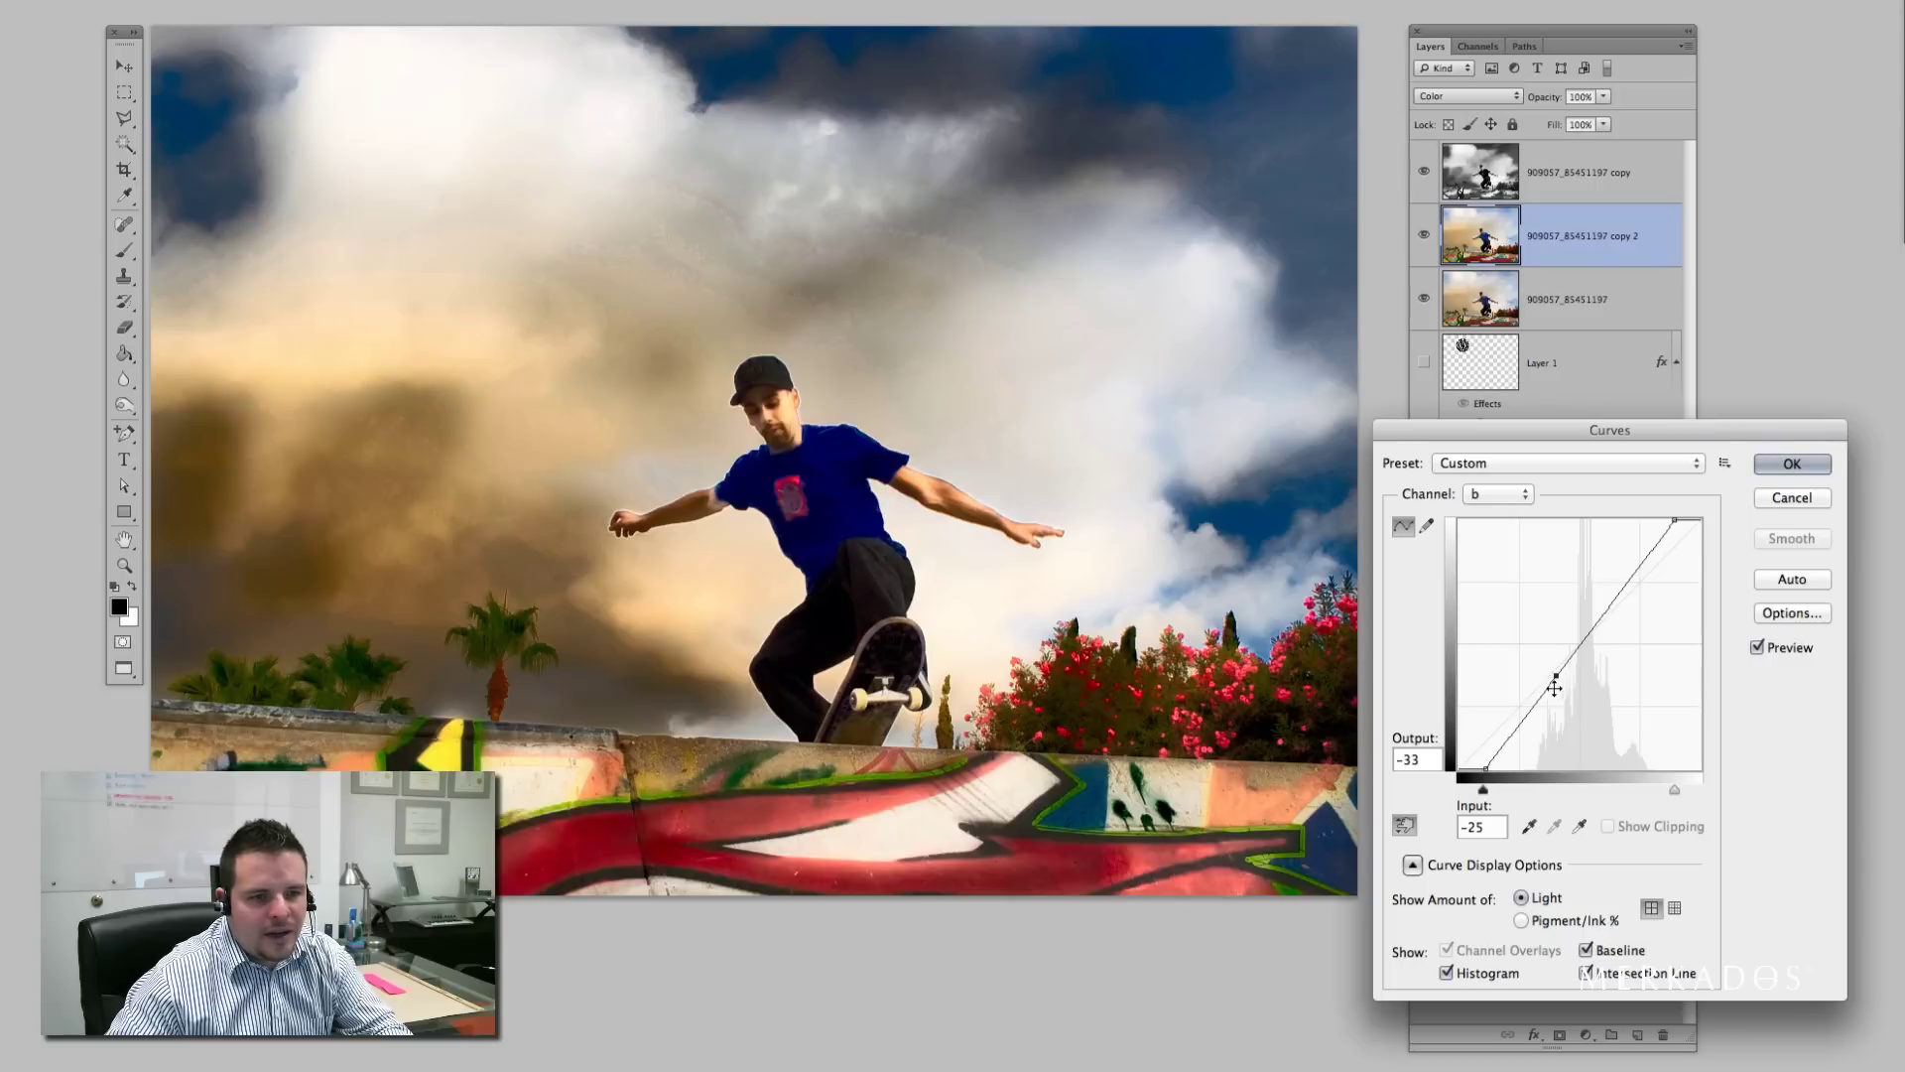
click(1536, 705)
click(1579, 642)
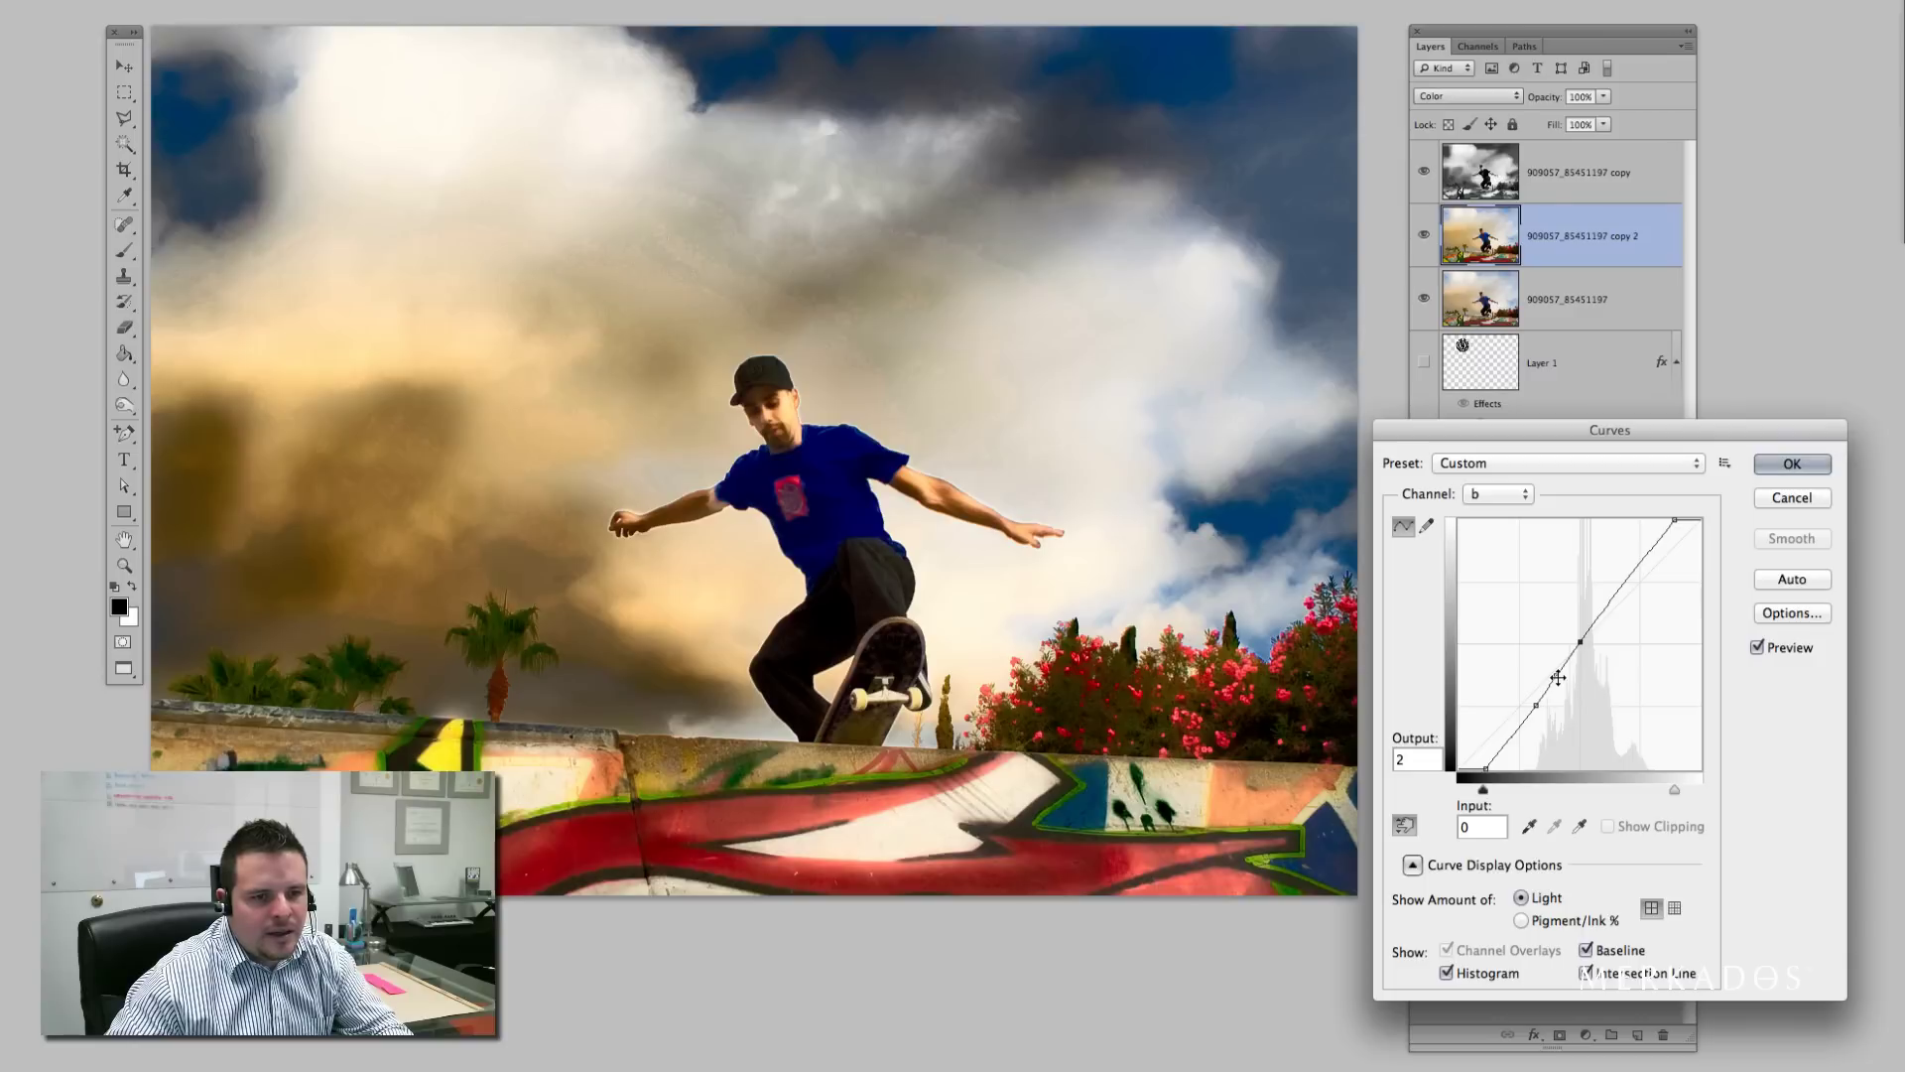
key(minus)
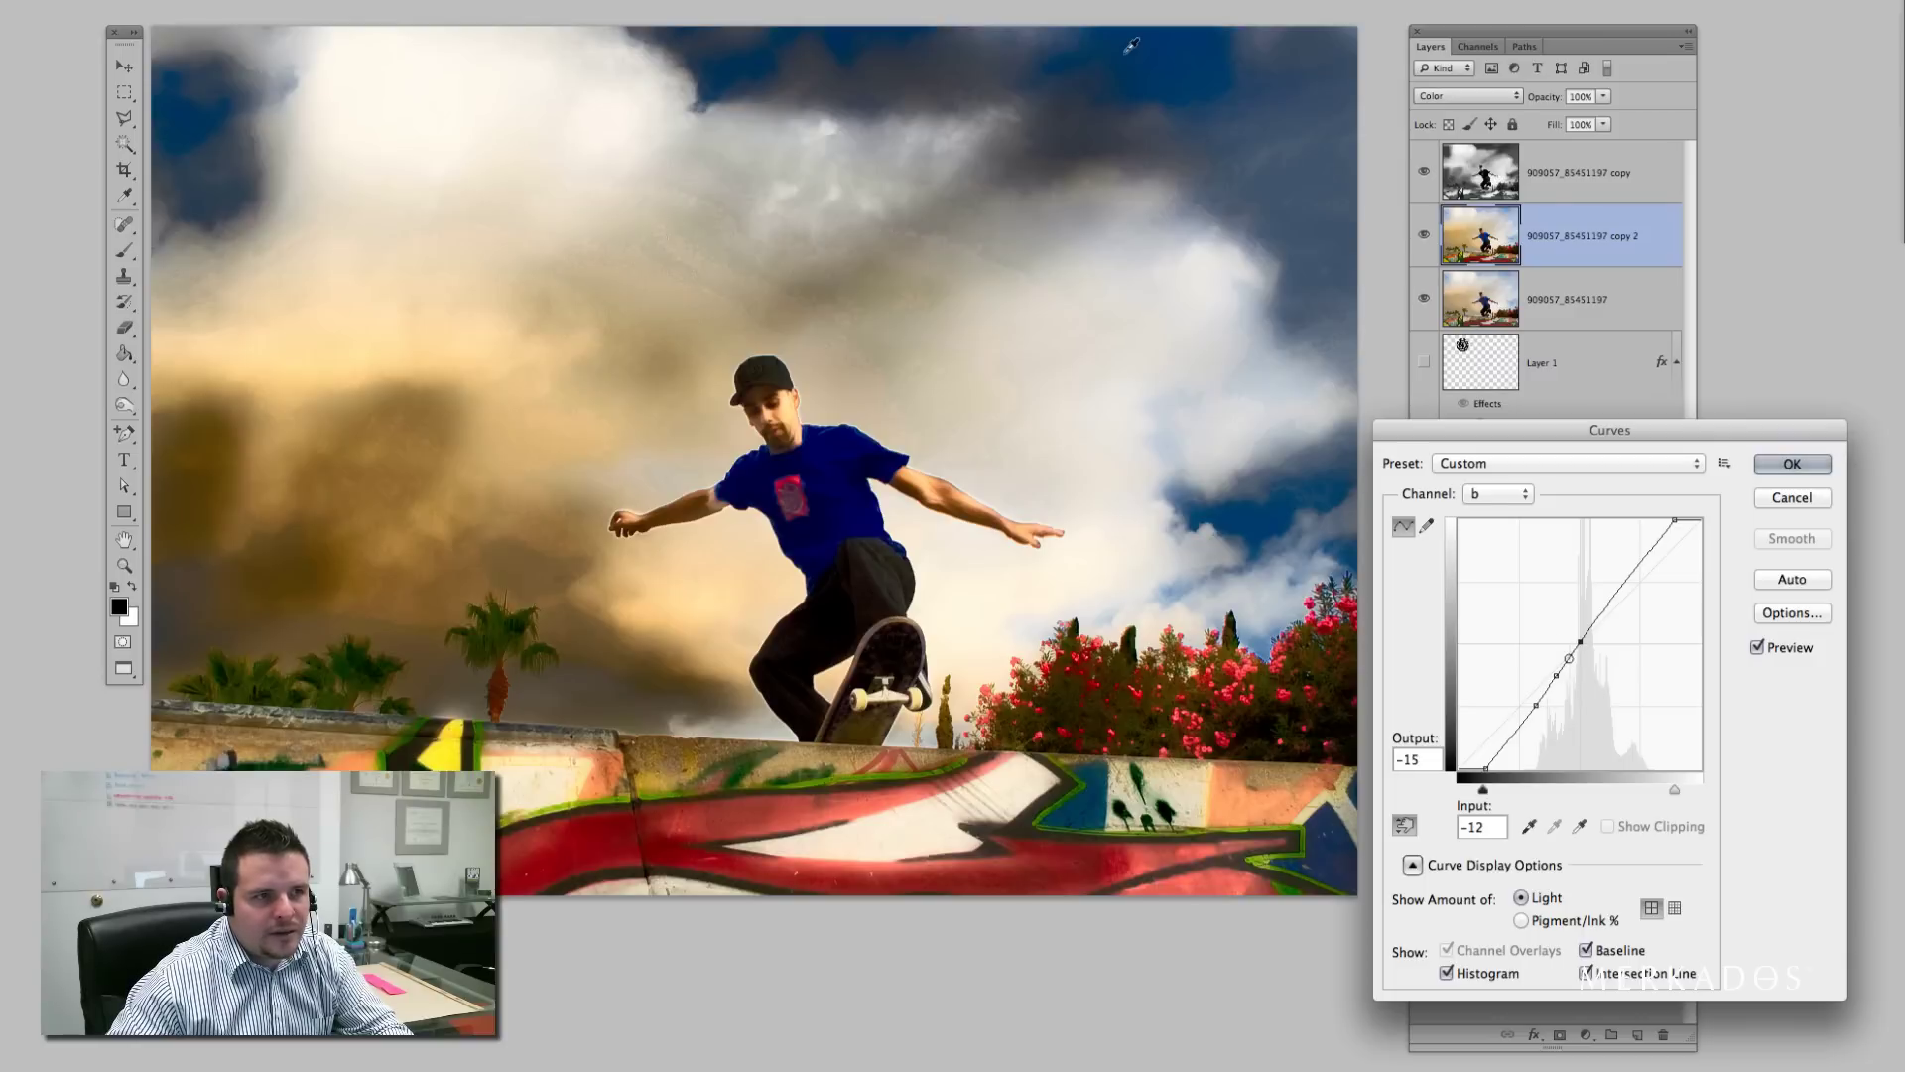
mouse_move(1130, 54)
mouse_down()
mouse_move(1138, 93)
mouse_move(1139, 66)
mouse_up()
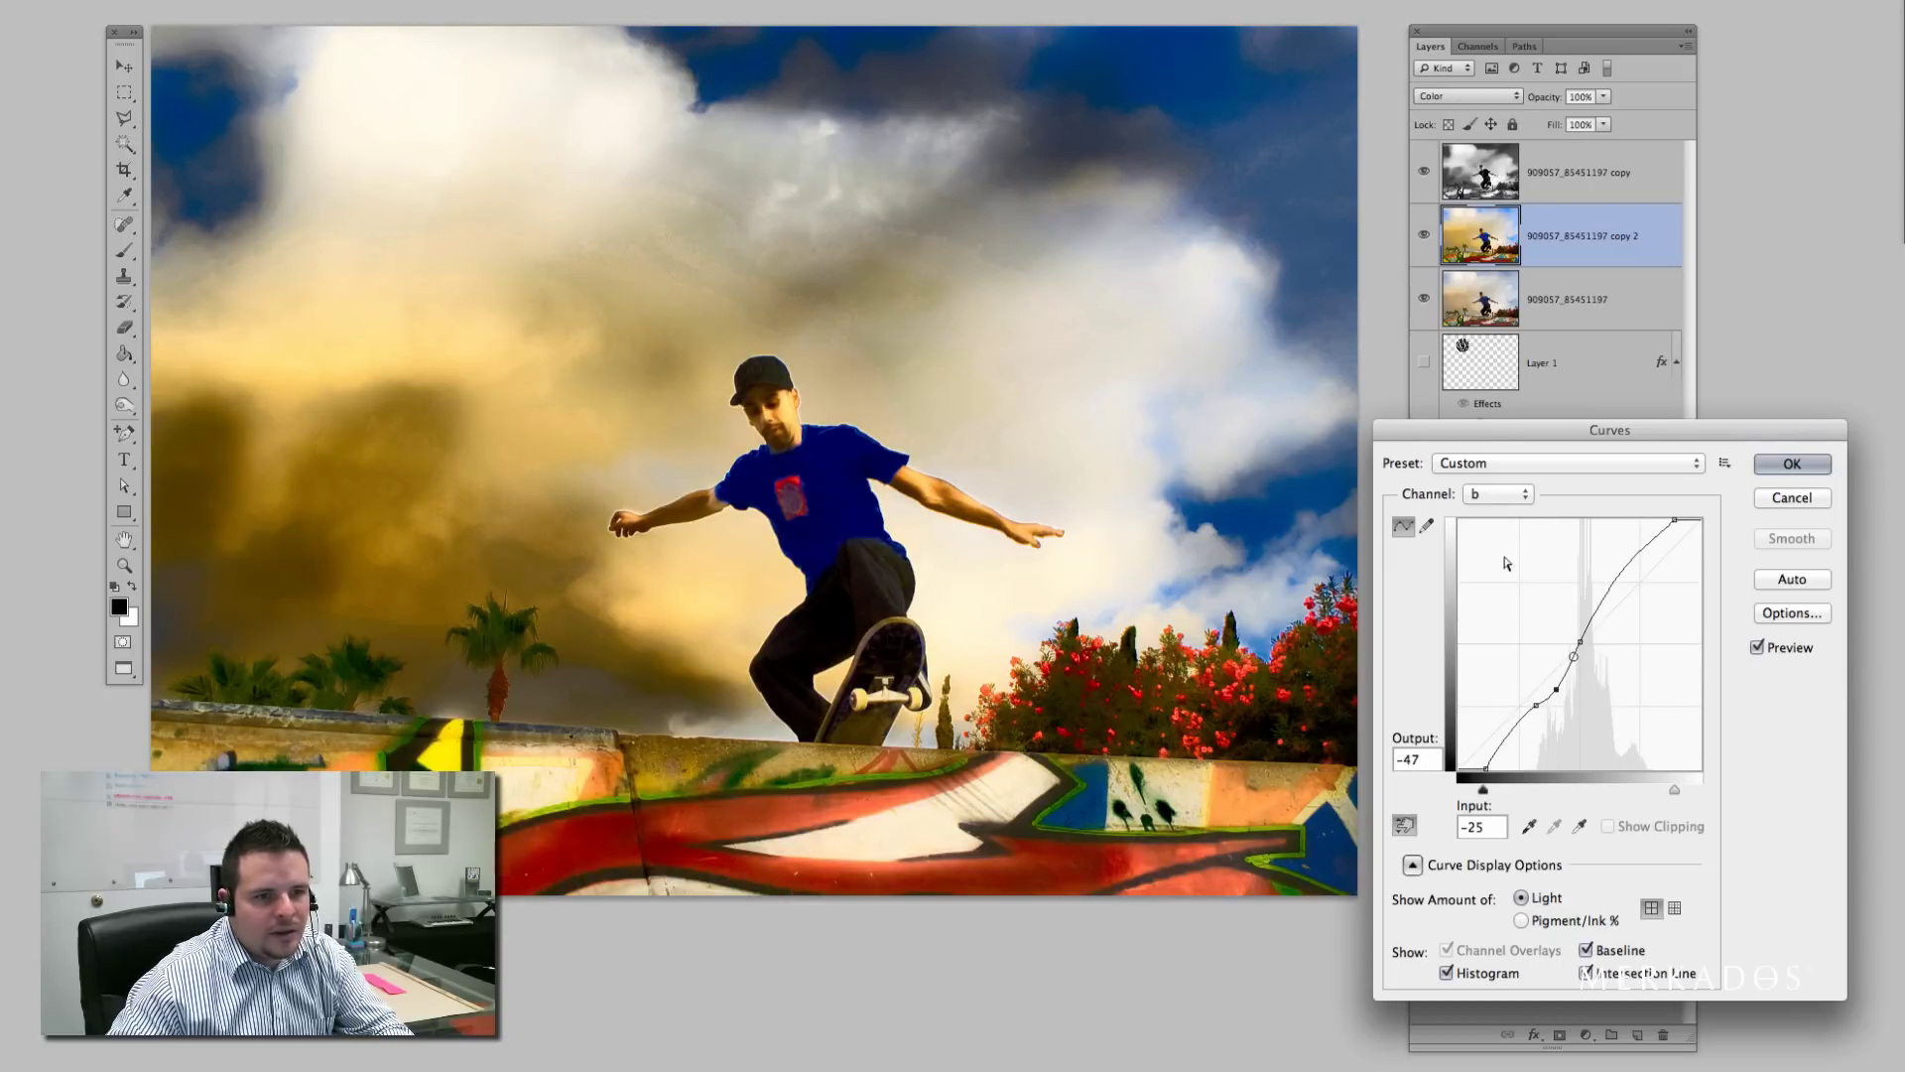
Step: Anchor the a channel curve around the red graffiti's tone, raise the point at input 32 to output 62, and apply the Curves adjustment
click(1488, 494)
click(1486, 474)
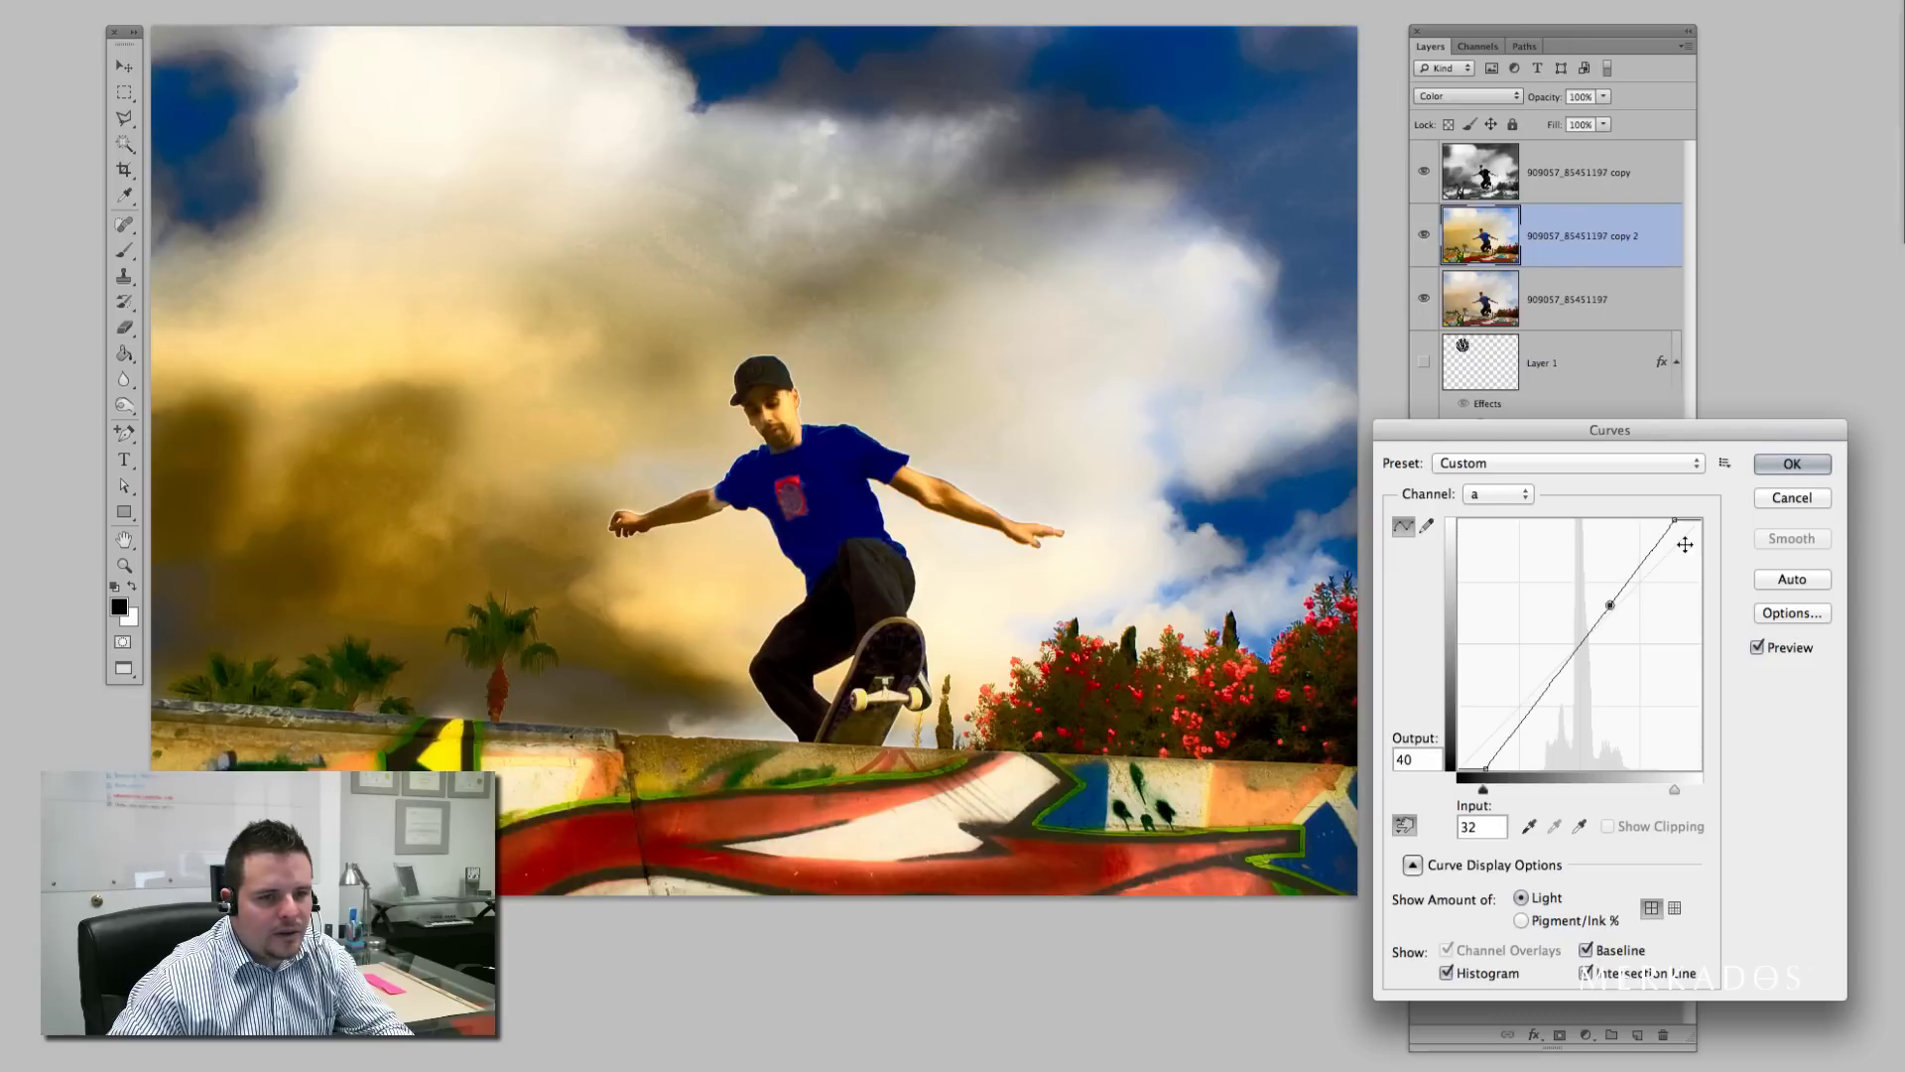
click(1586, 636)
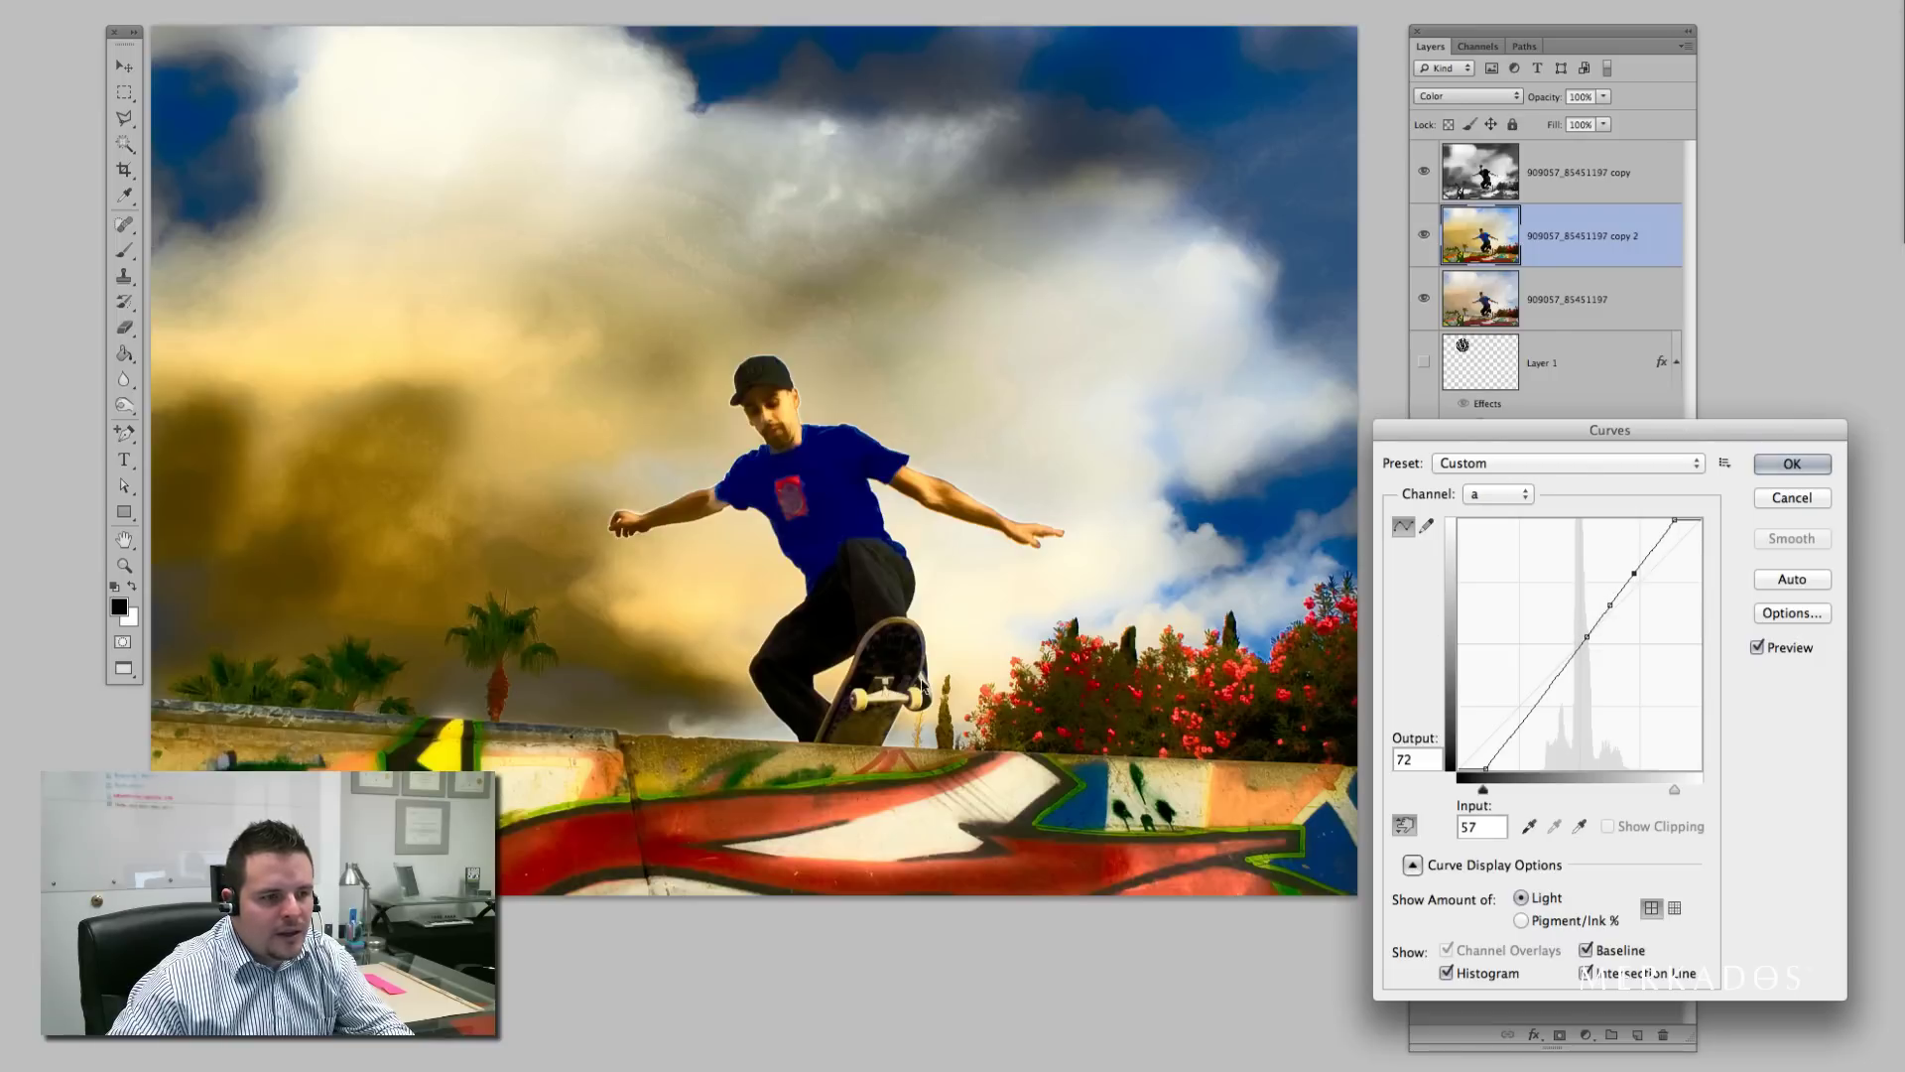
mouse_move(670, 816)
mouse_down()
mouse_move(669, 844)
mouse_move(676, 797)
mouse_up()
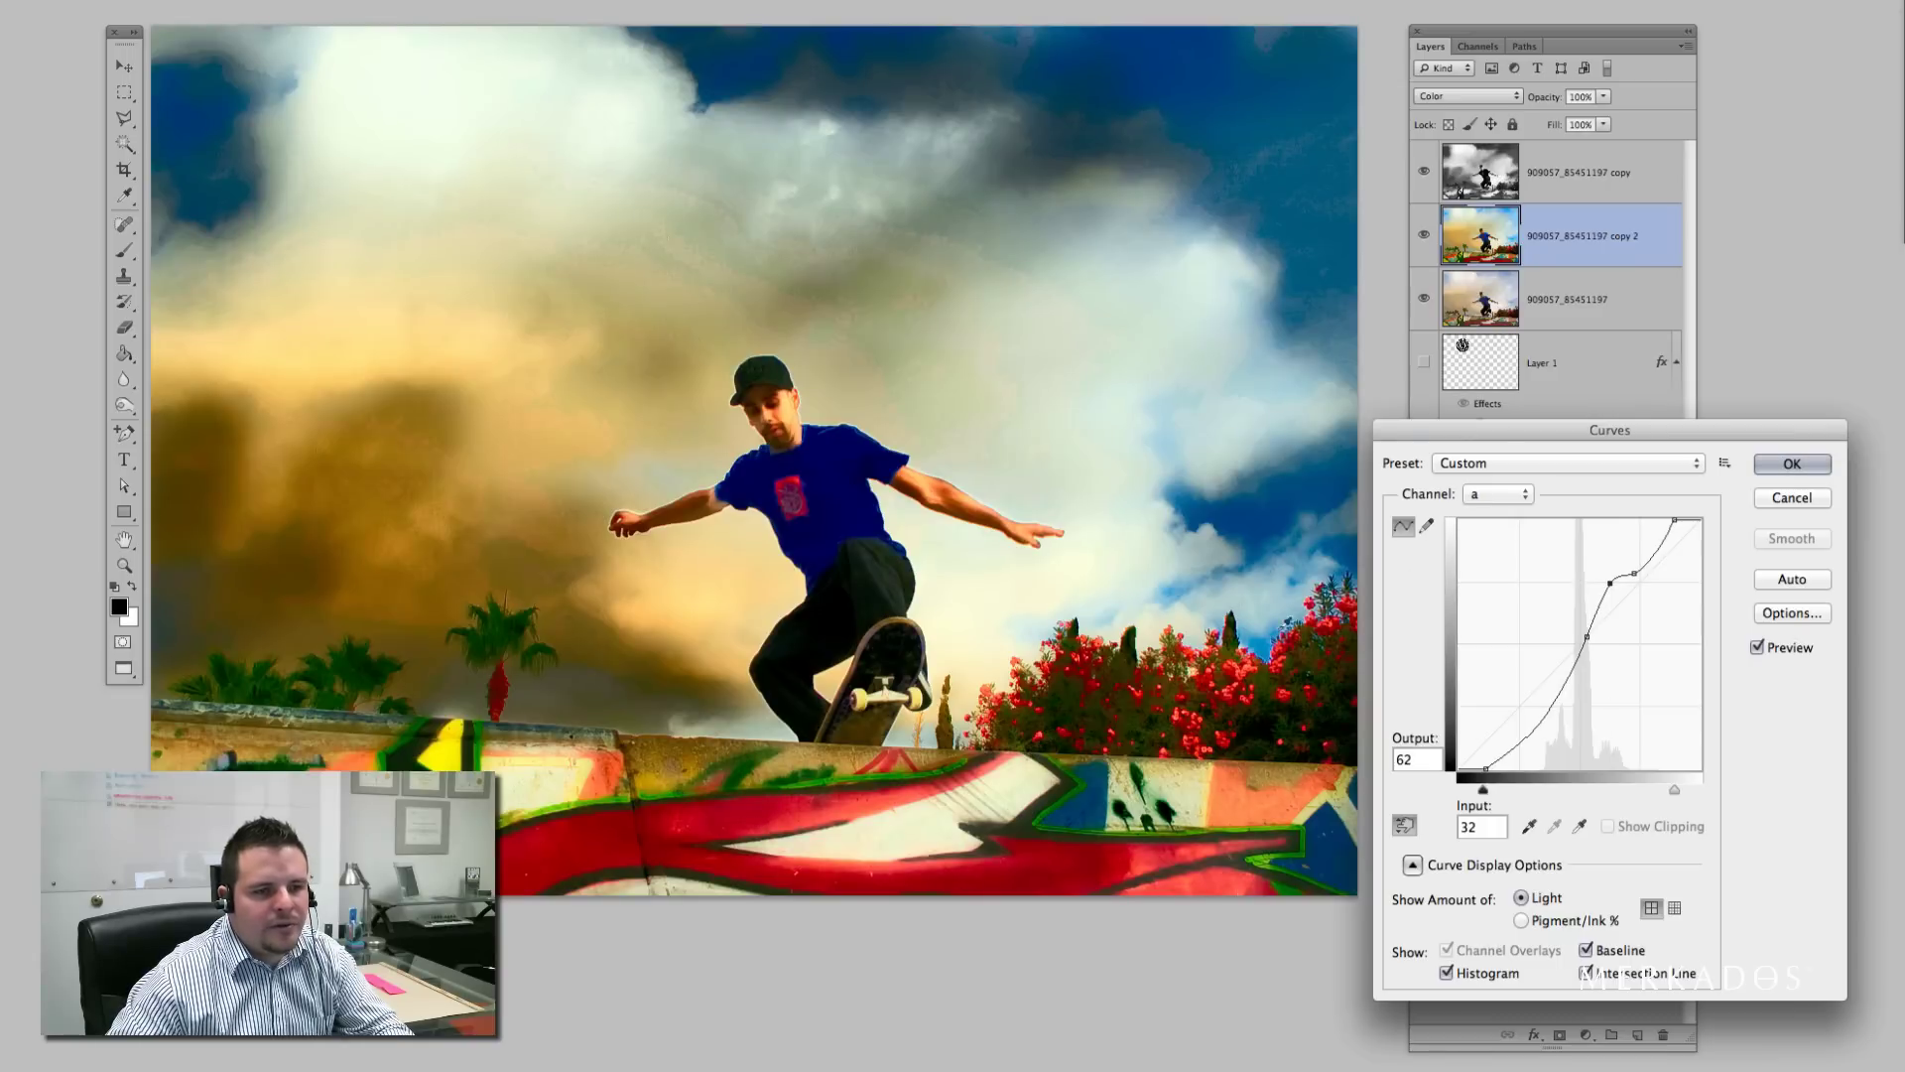
click(1789, 465)
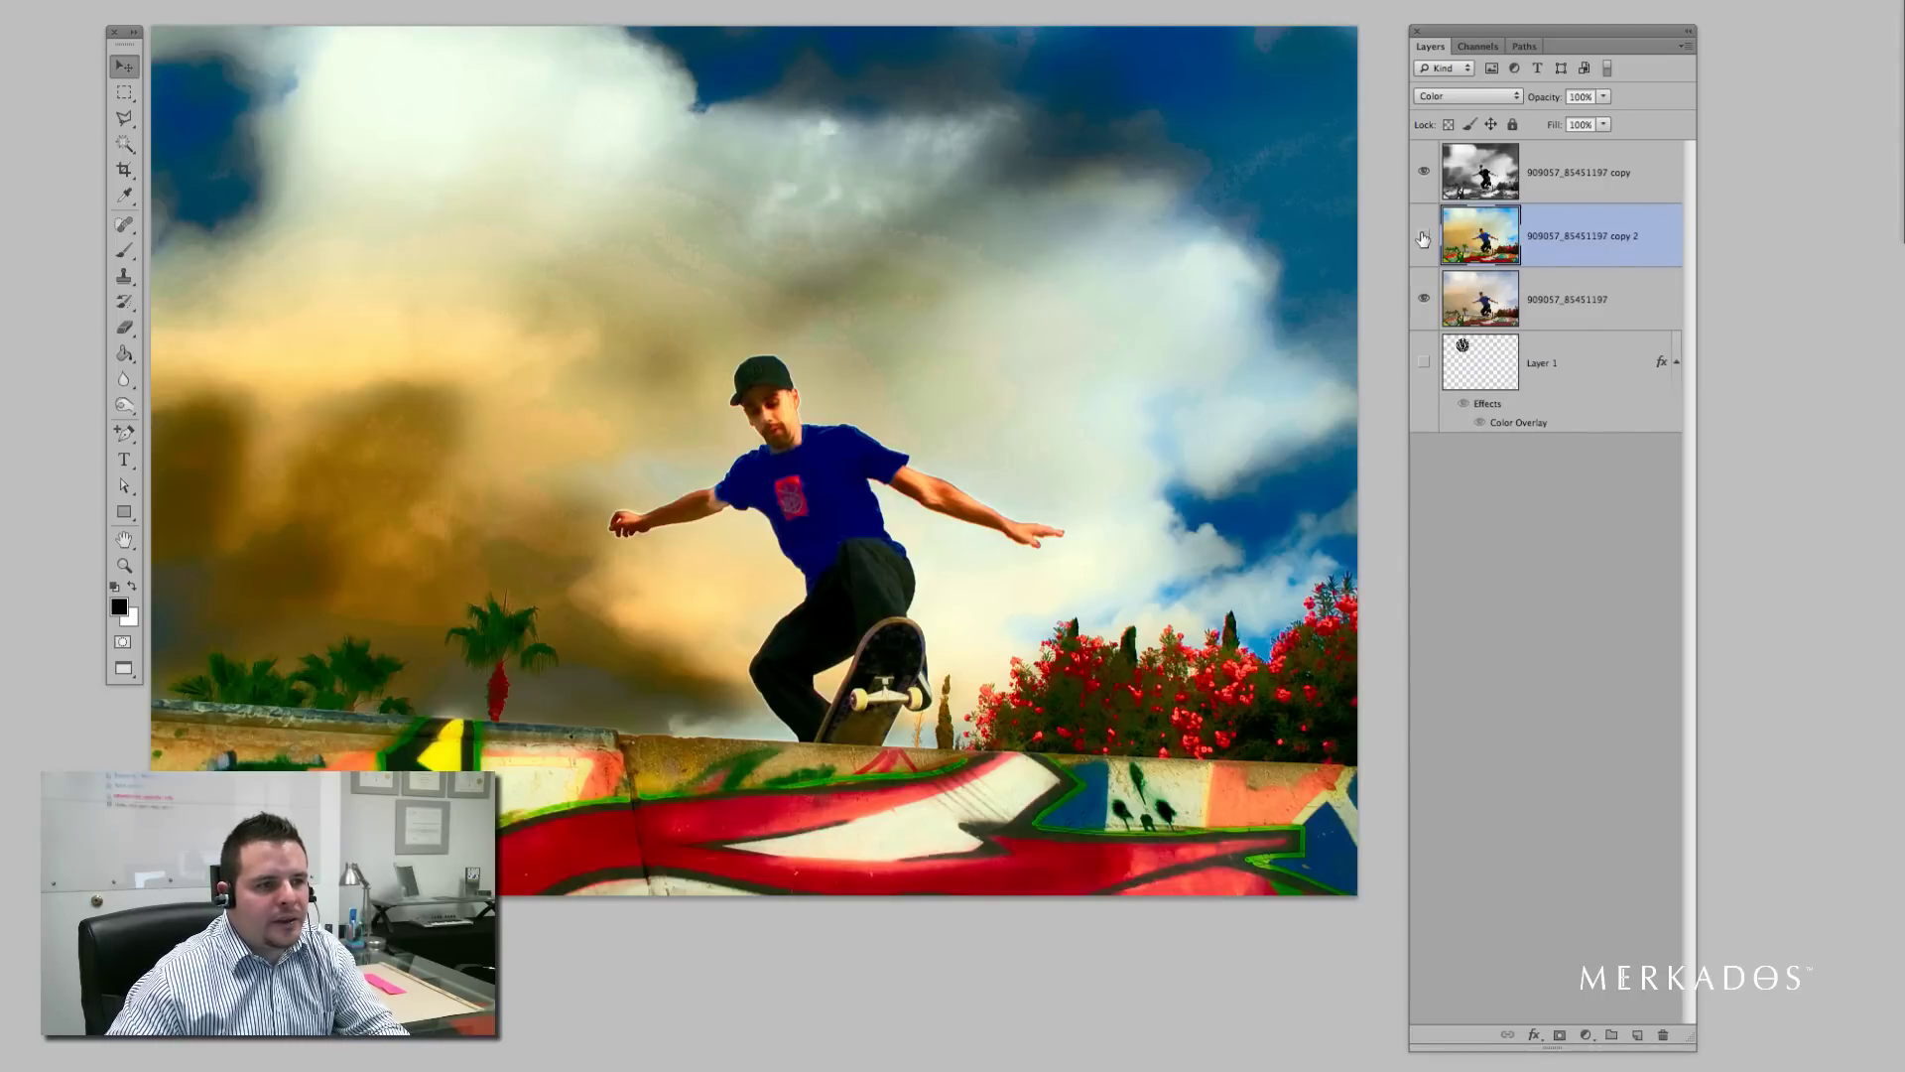
Step: Compare the image with and without the boosted Color layer and the black-and-white Luminosity copy
click(1423, 238)
click(1423, 238)
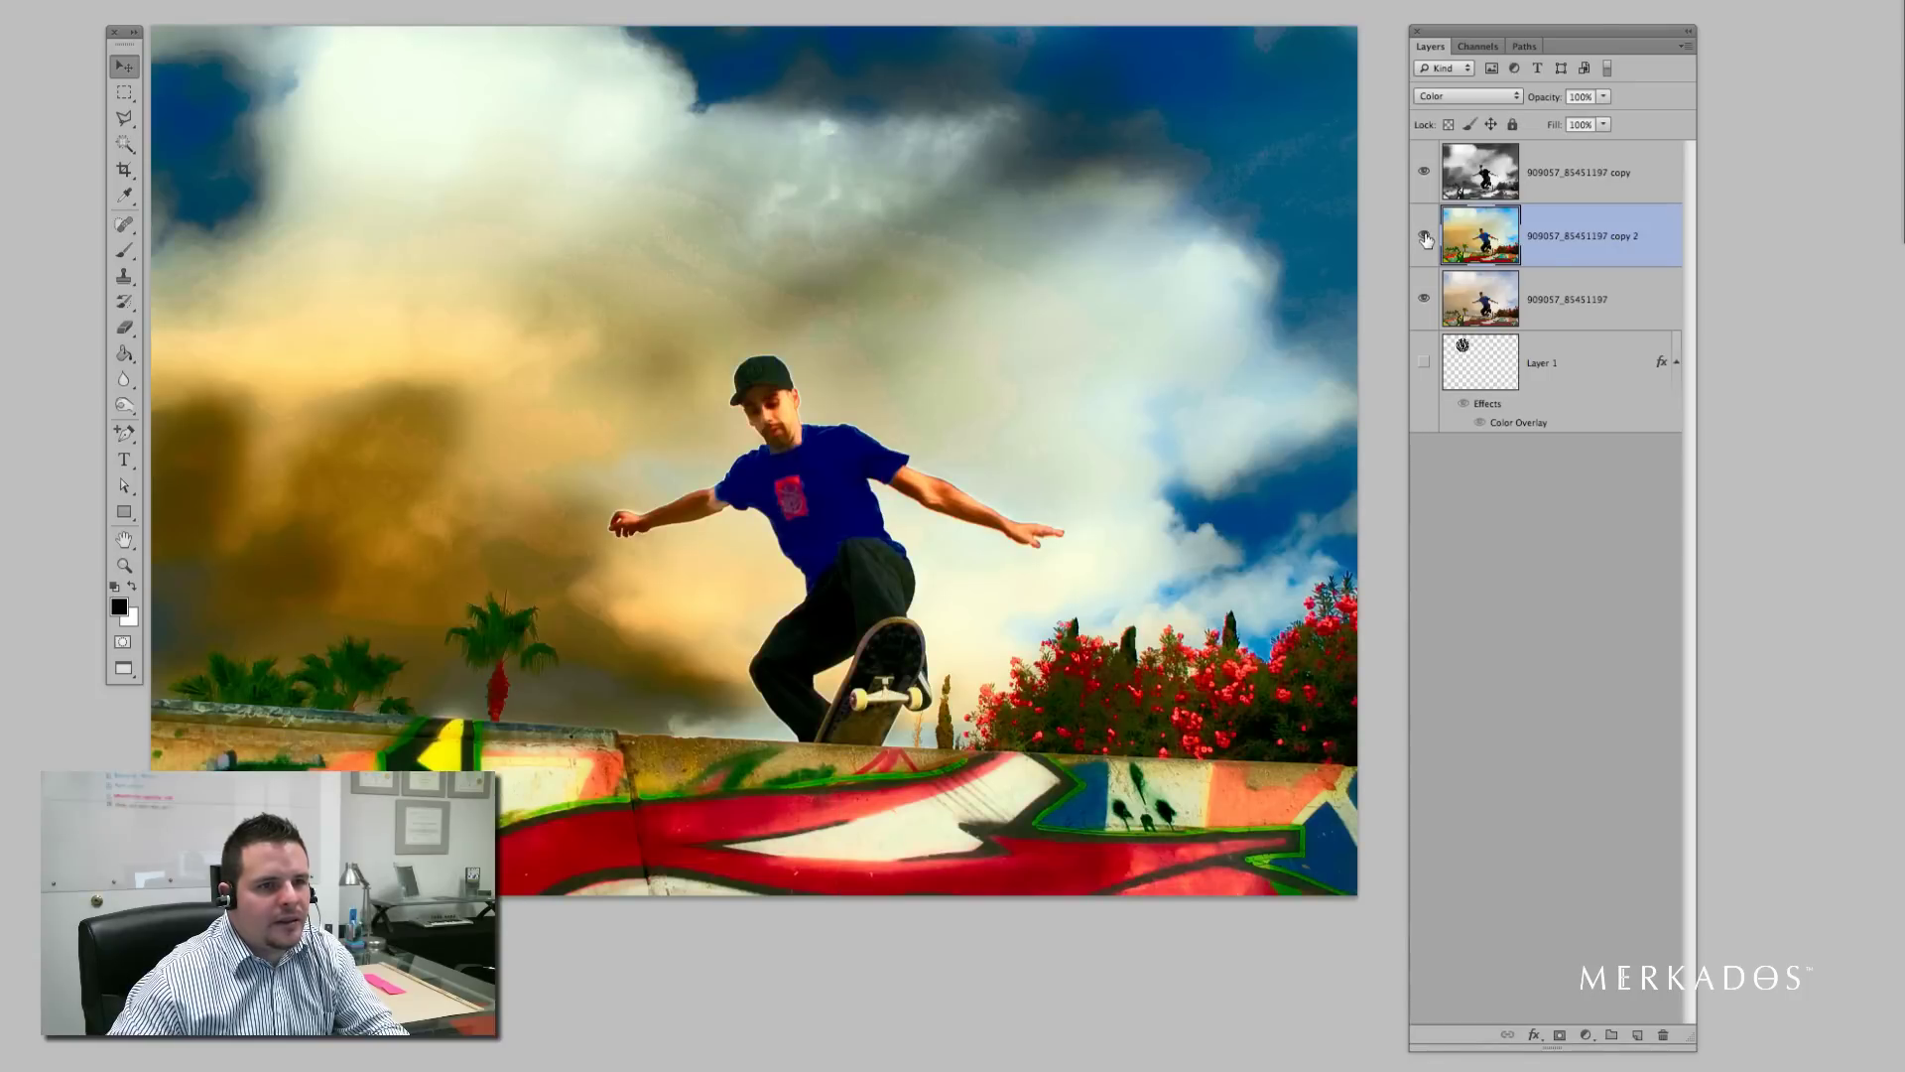
click(1424, 238)
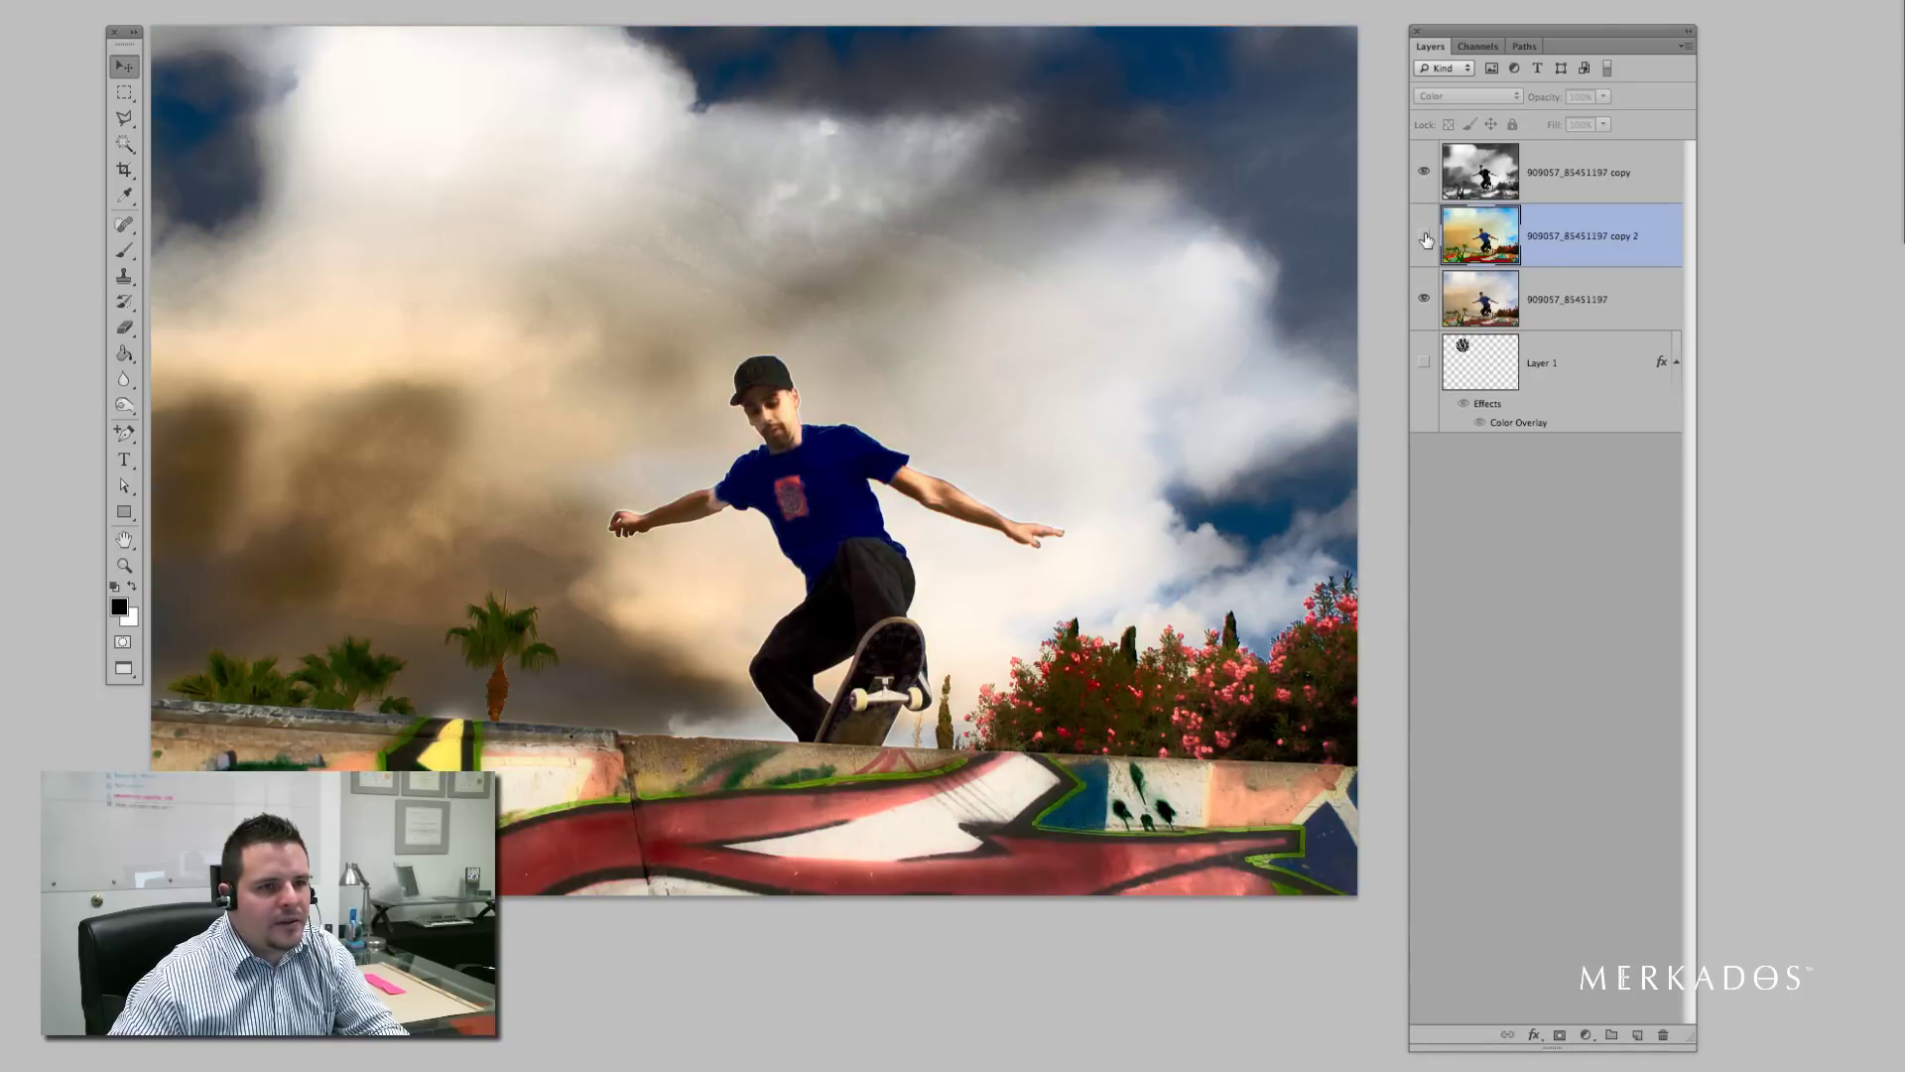
click(1425, 177)
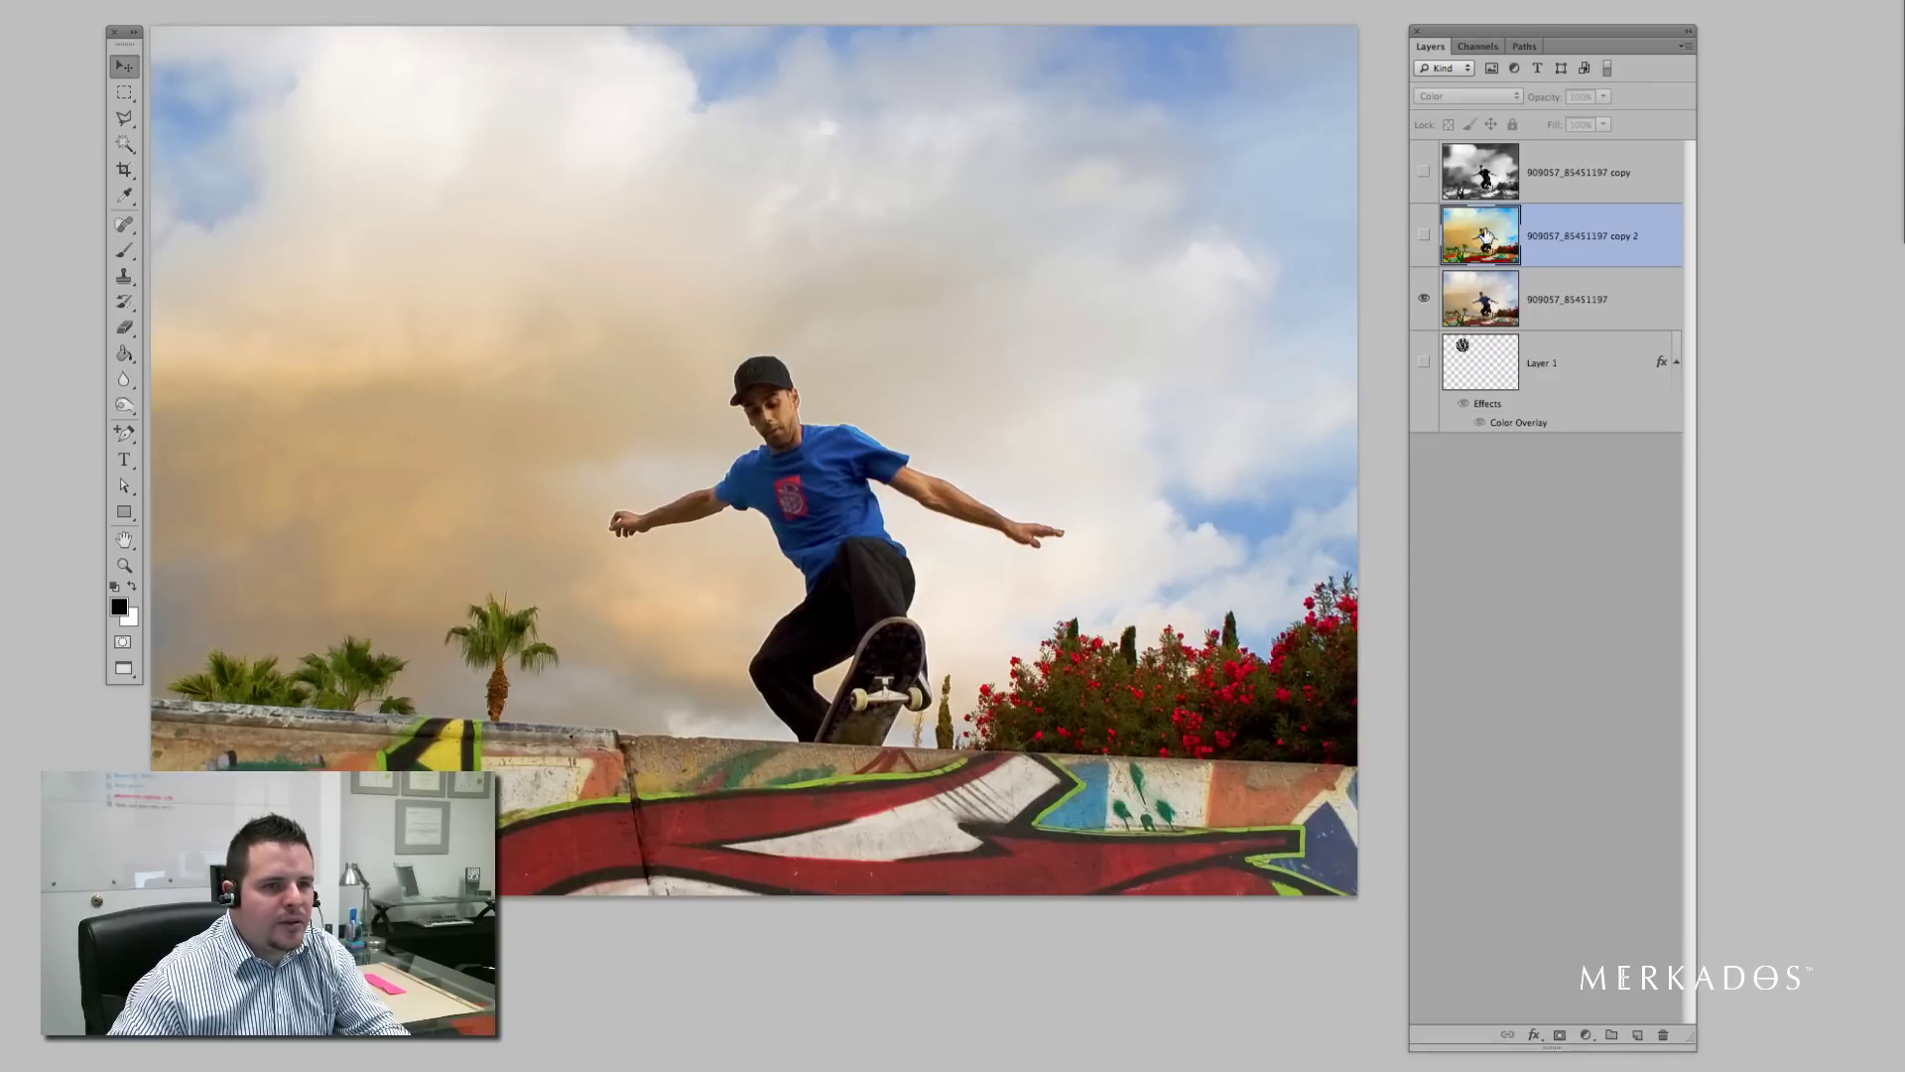
click(1425, 173)
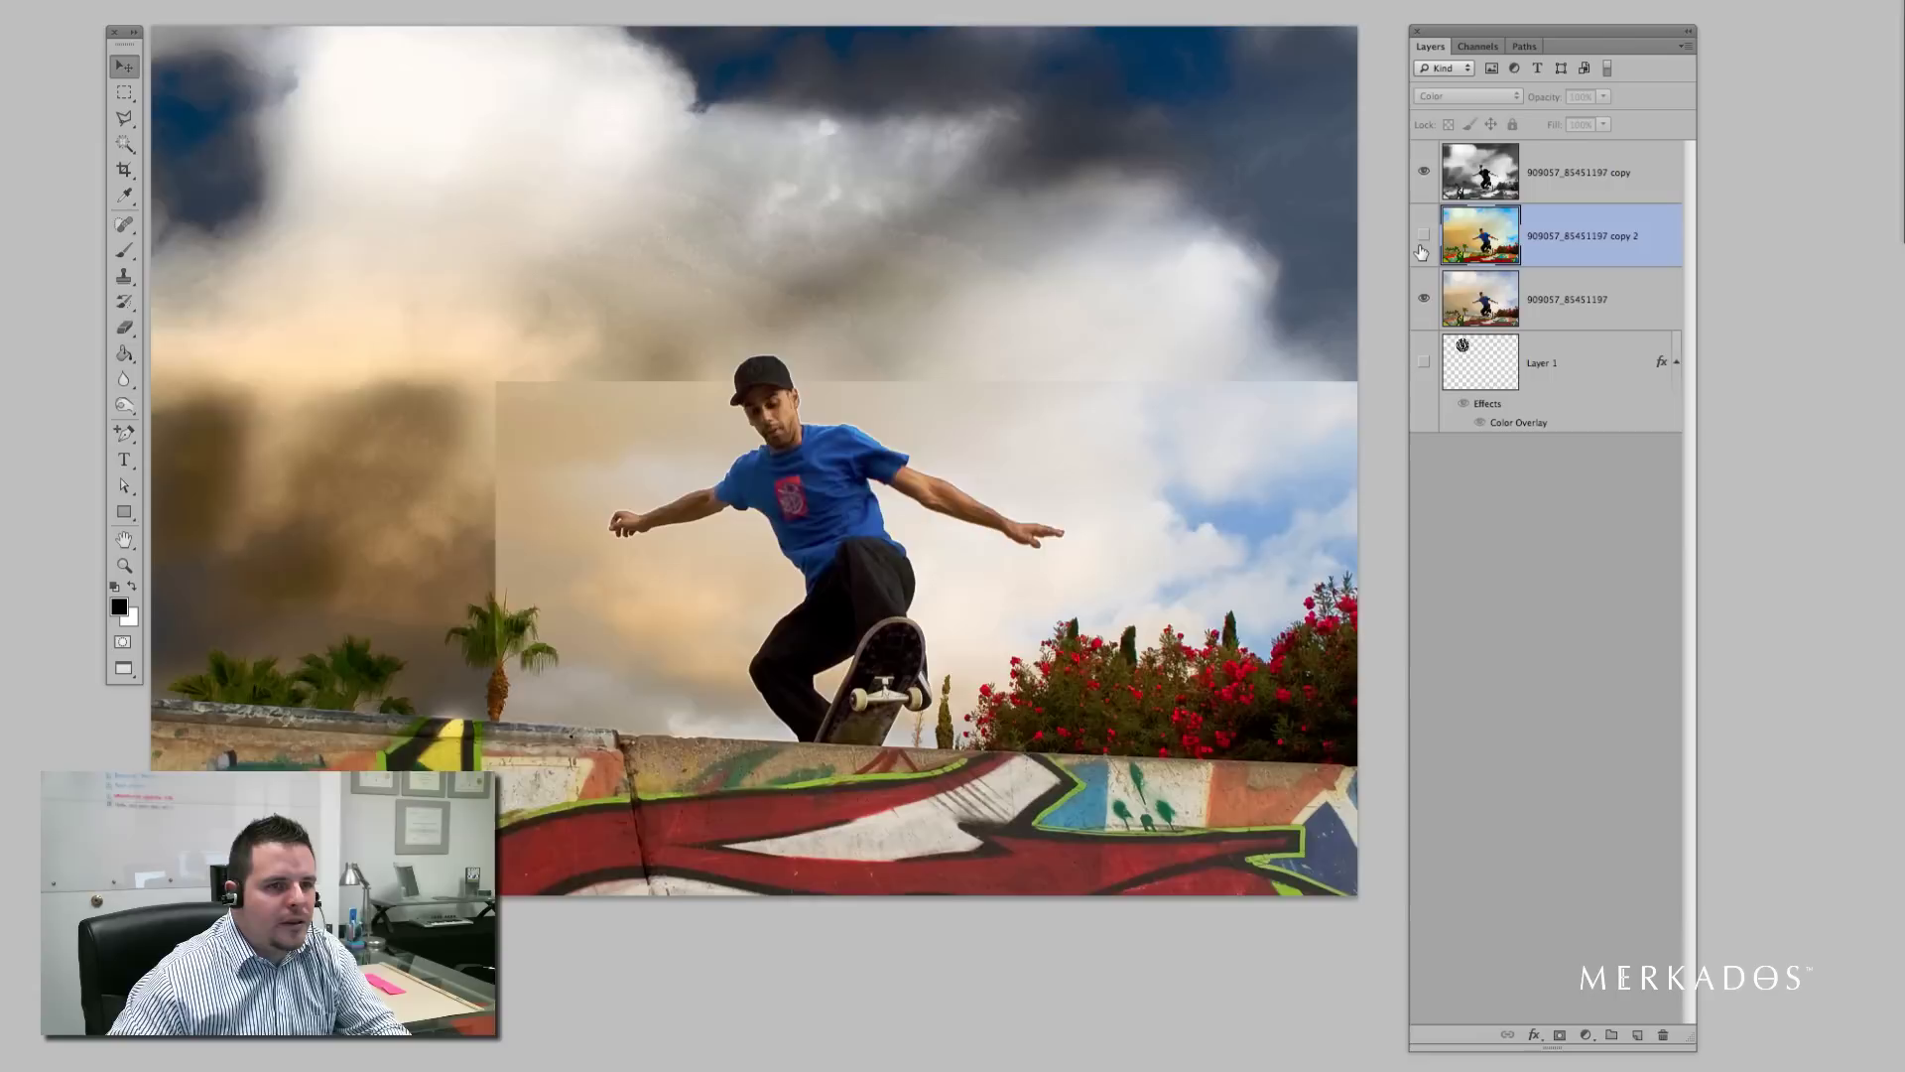
click(1423, 238)
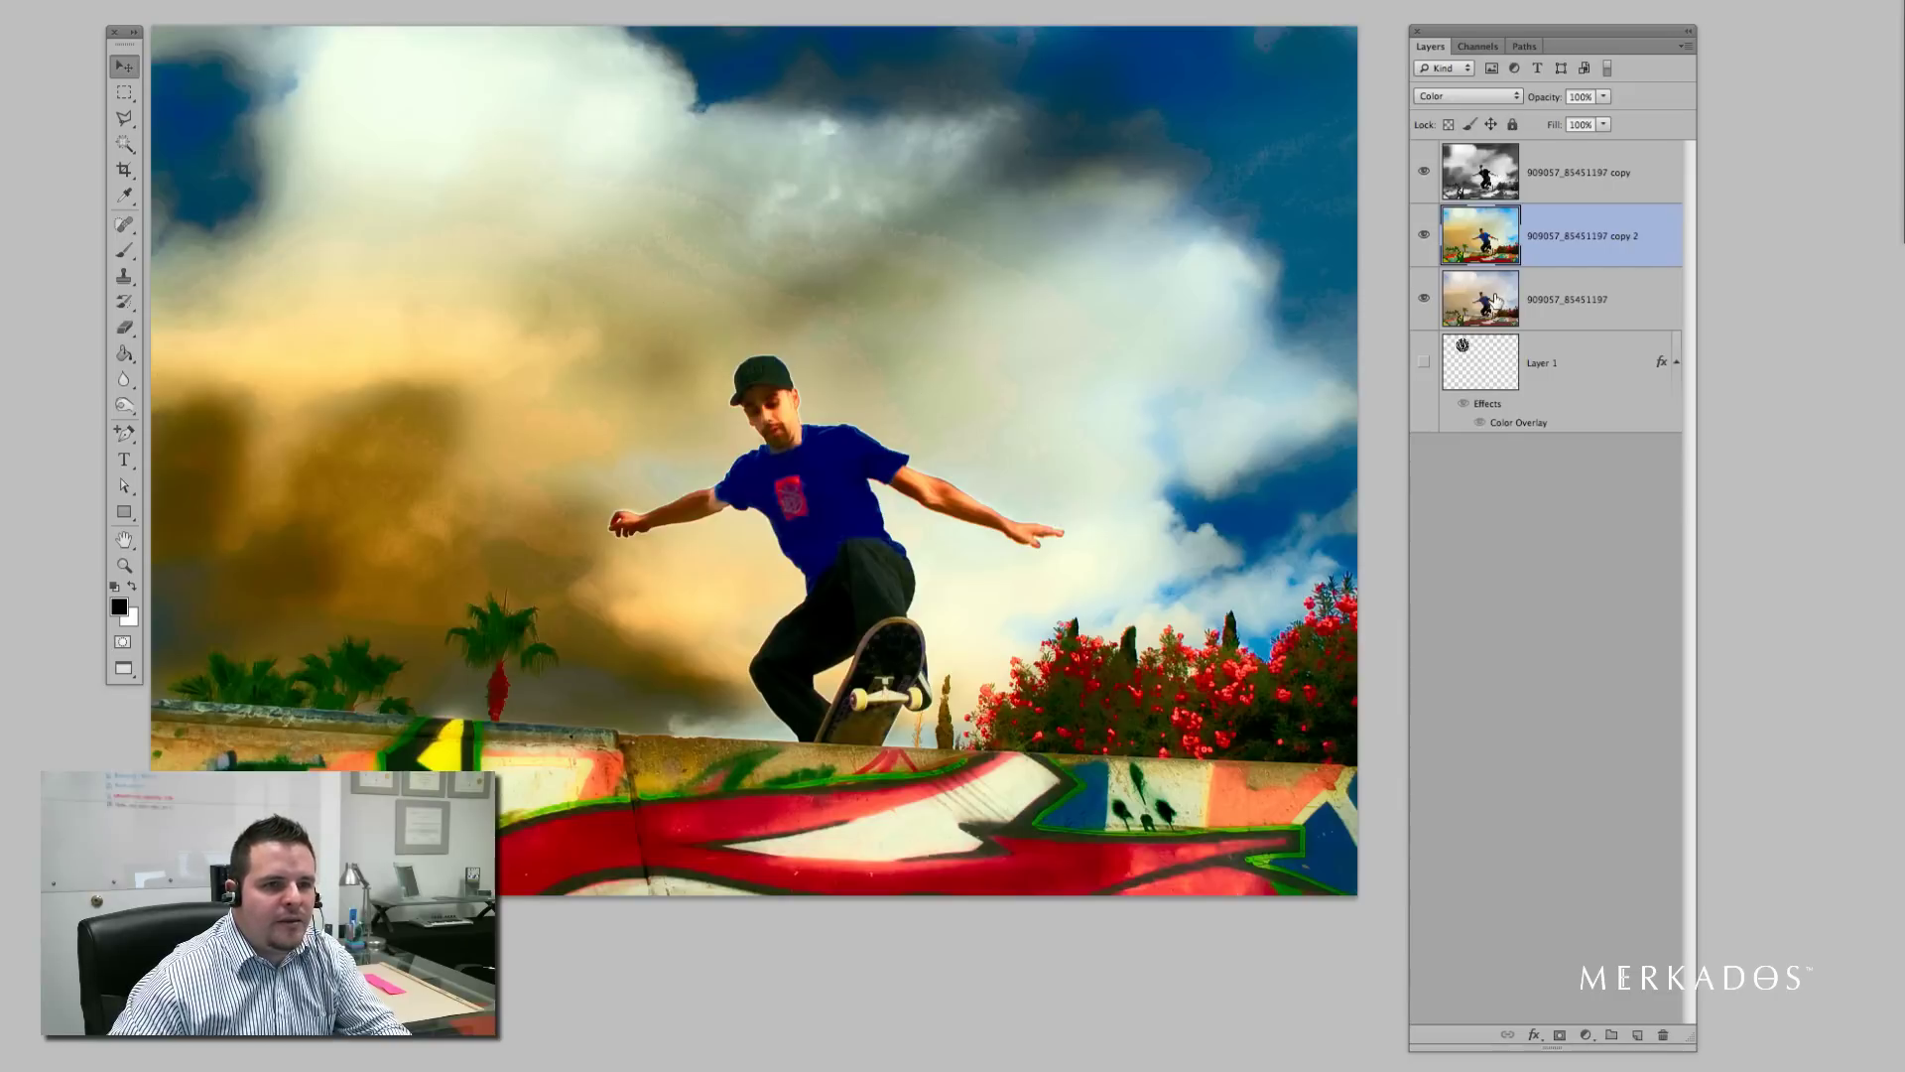
Step: Duplicate the original photo layer and apply a High Pass filter with a 1.0 pixel radius to the duplicate
click(1495, 300)
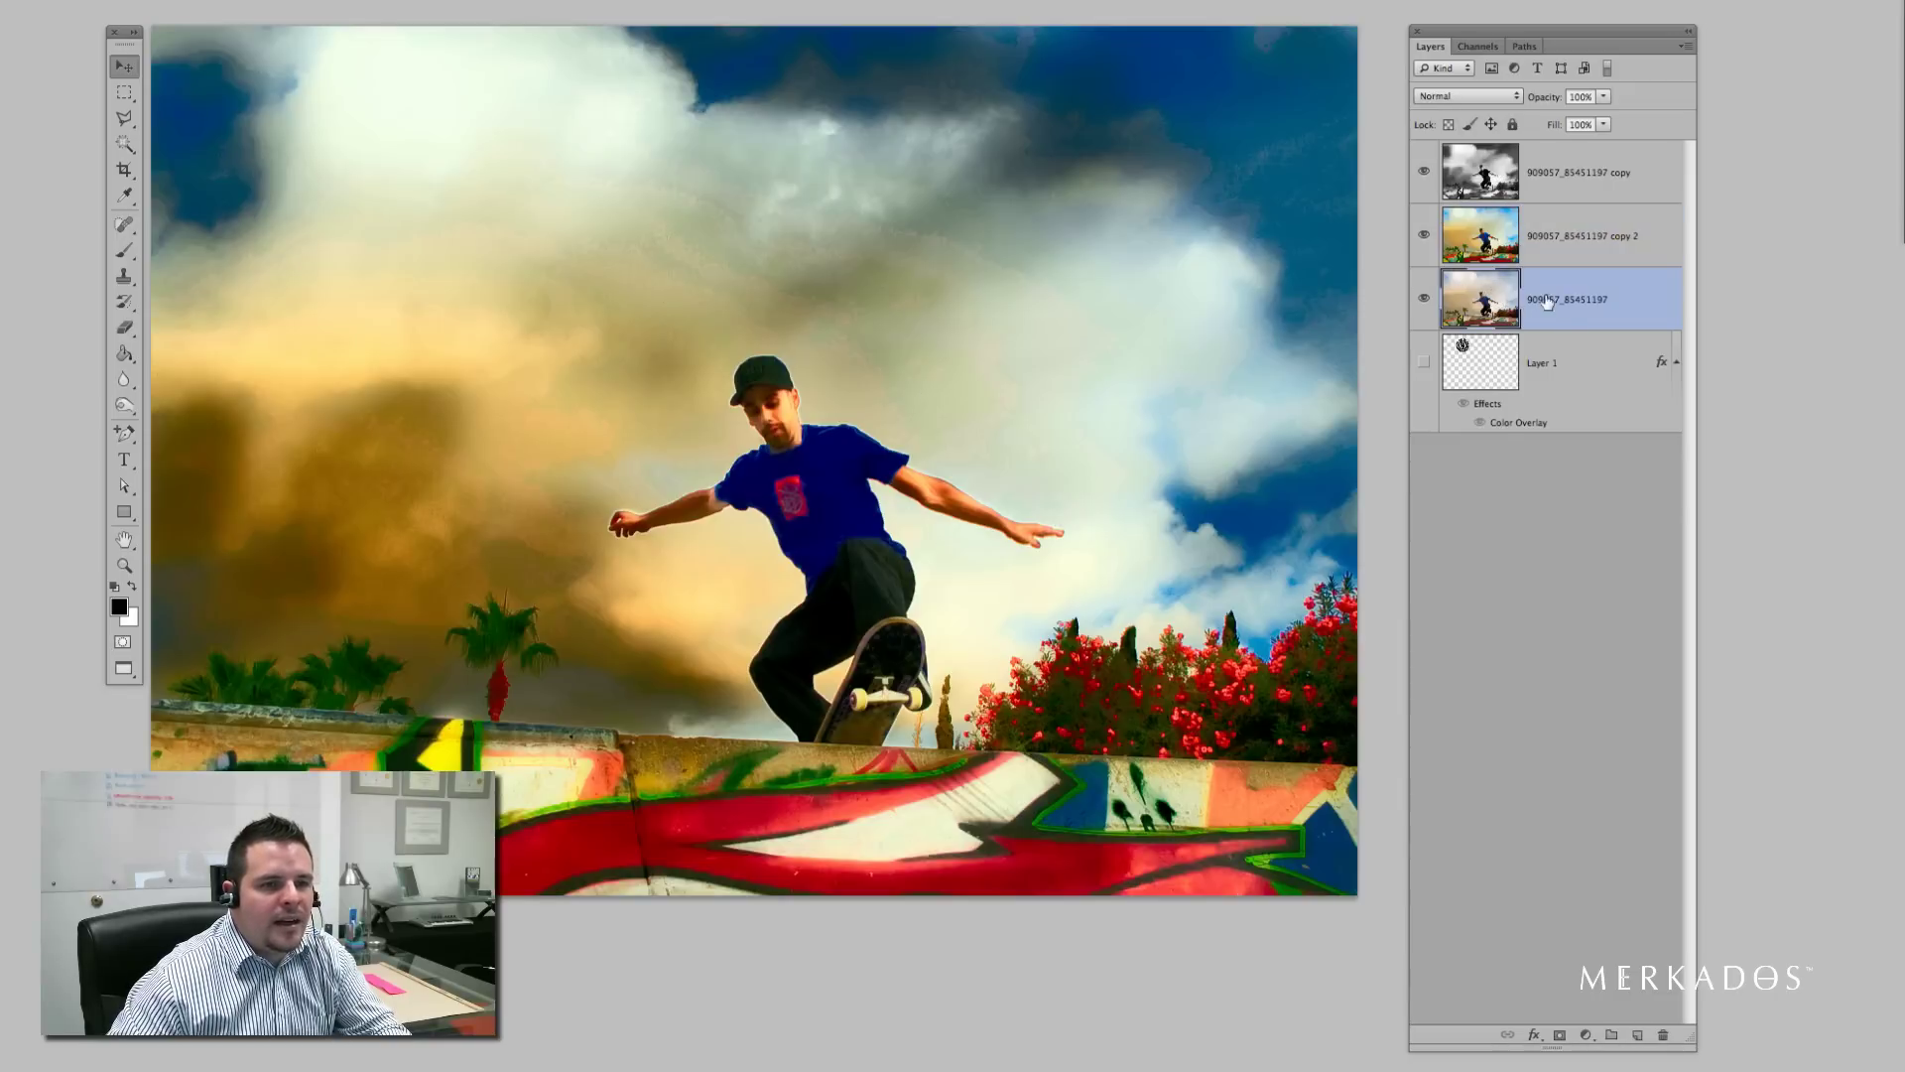
drag(1535, 311, 1578, 280)
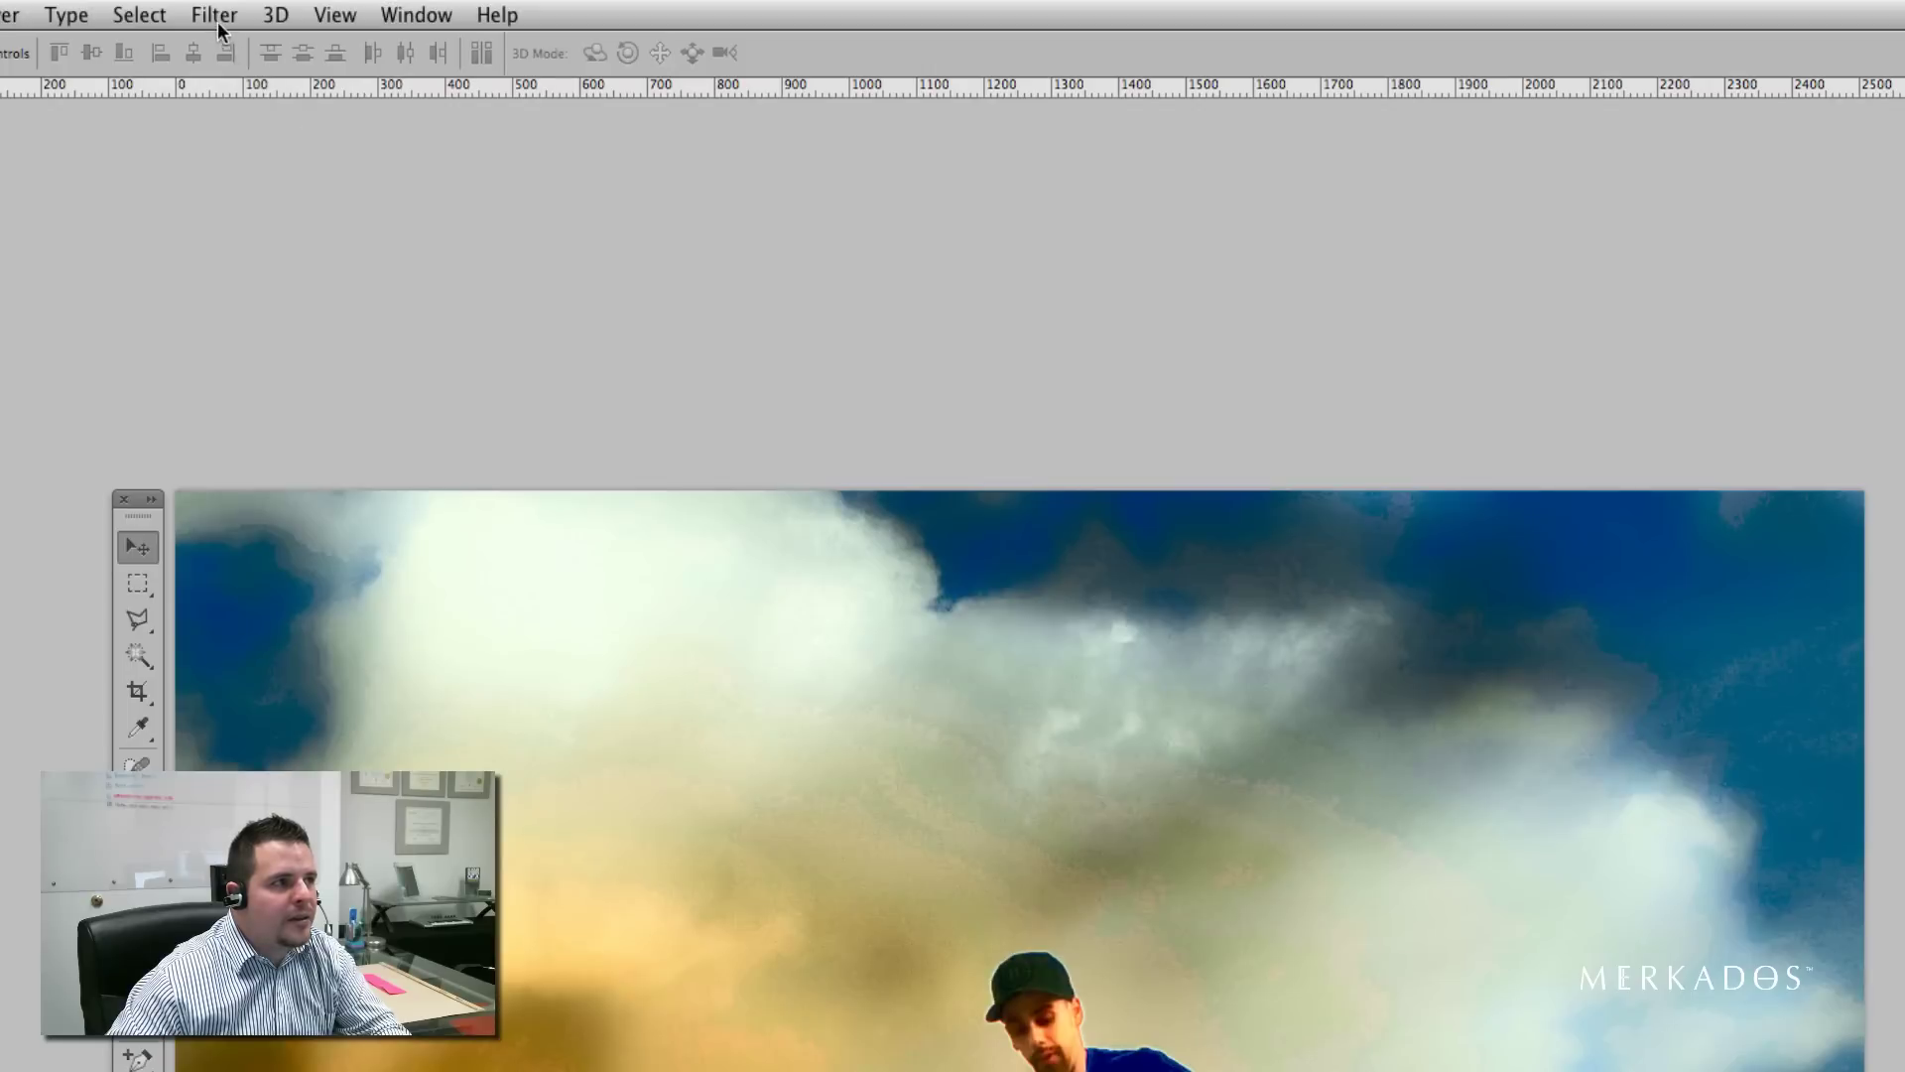
click(179, 0)
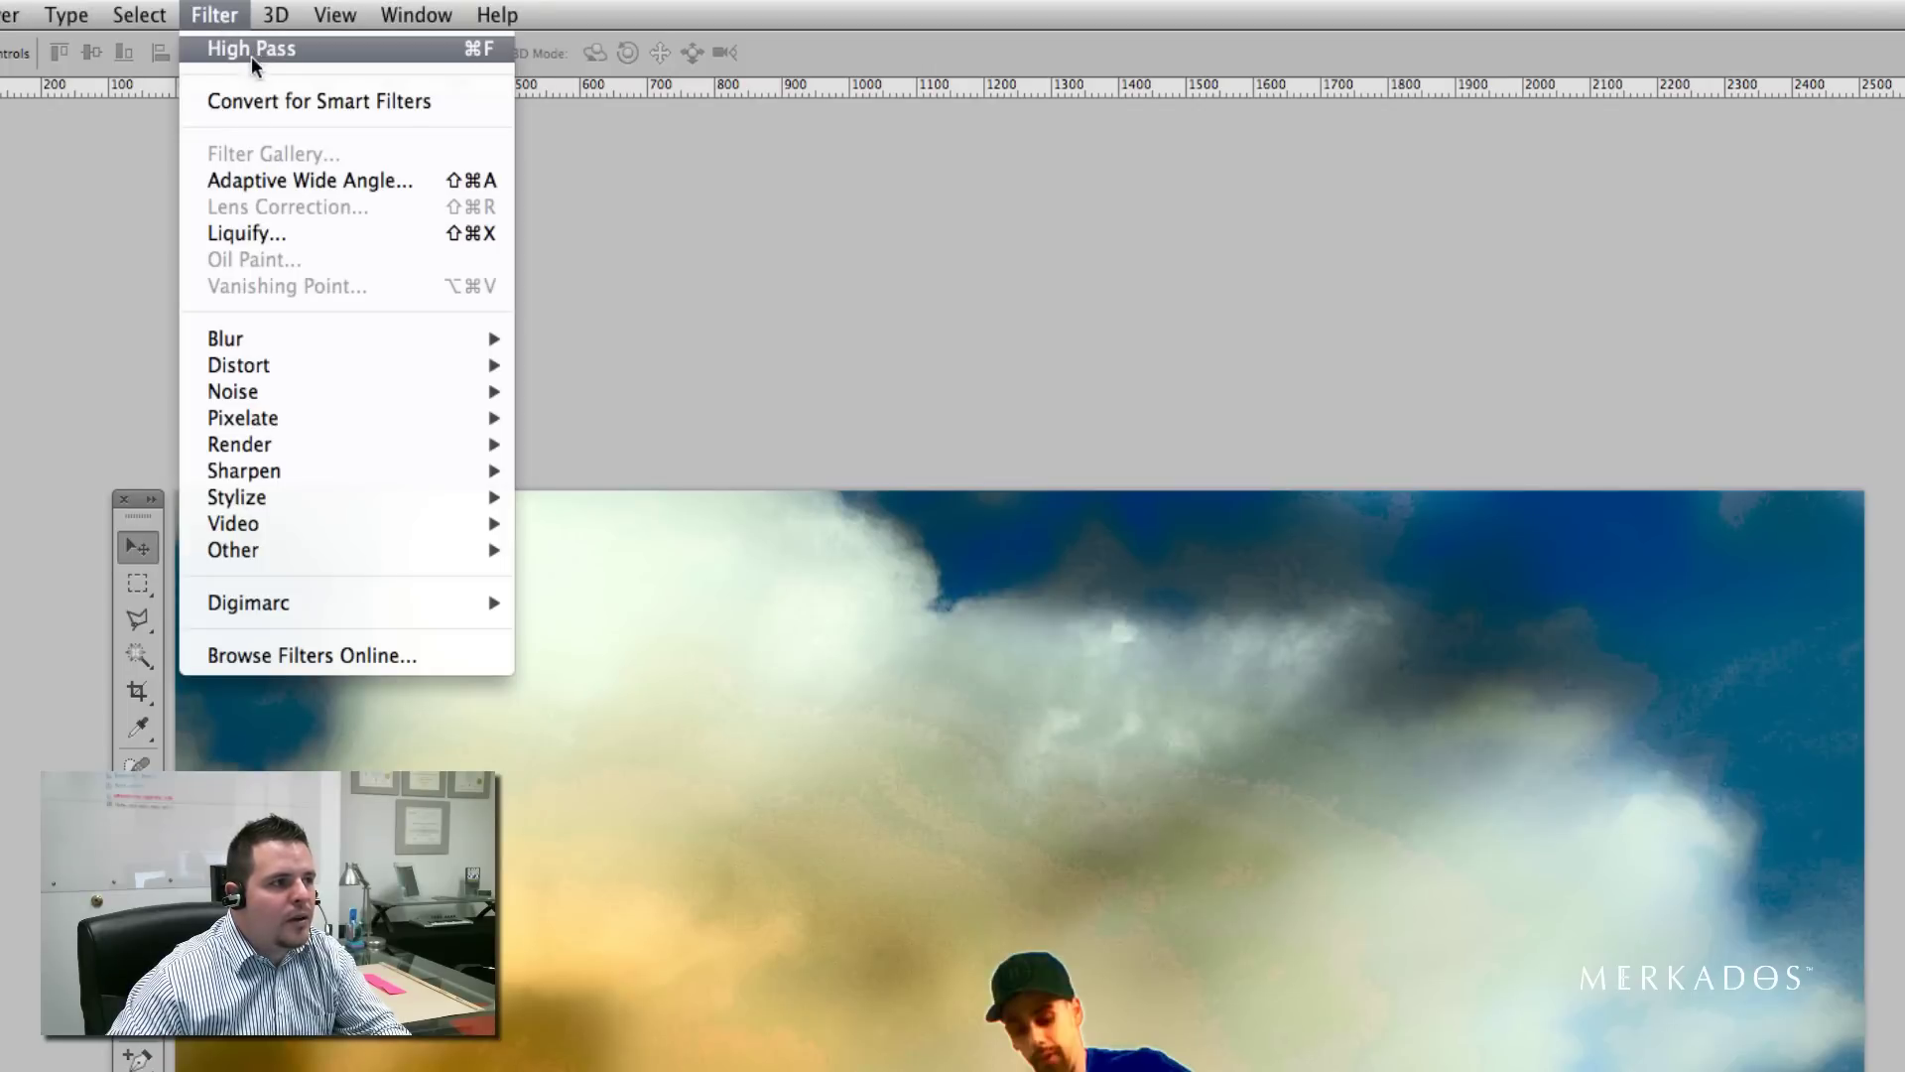
mouse_move(270, 556)
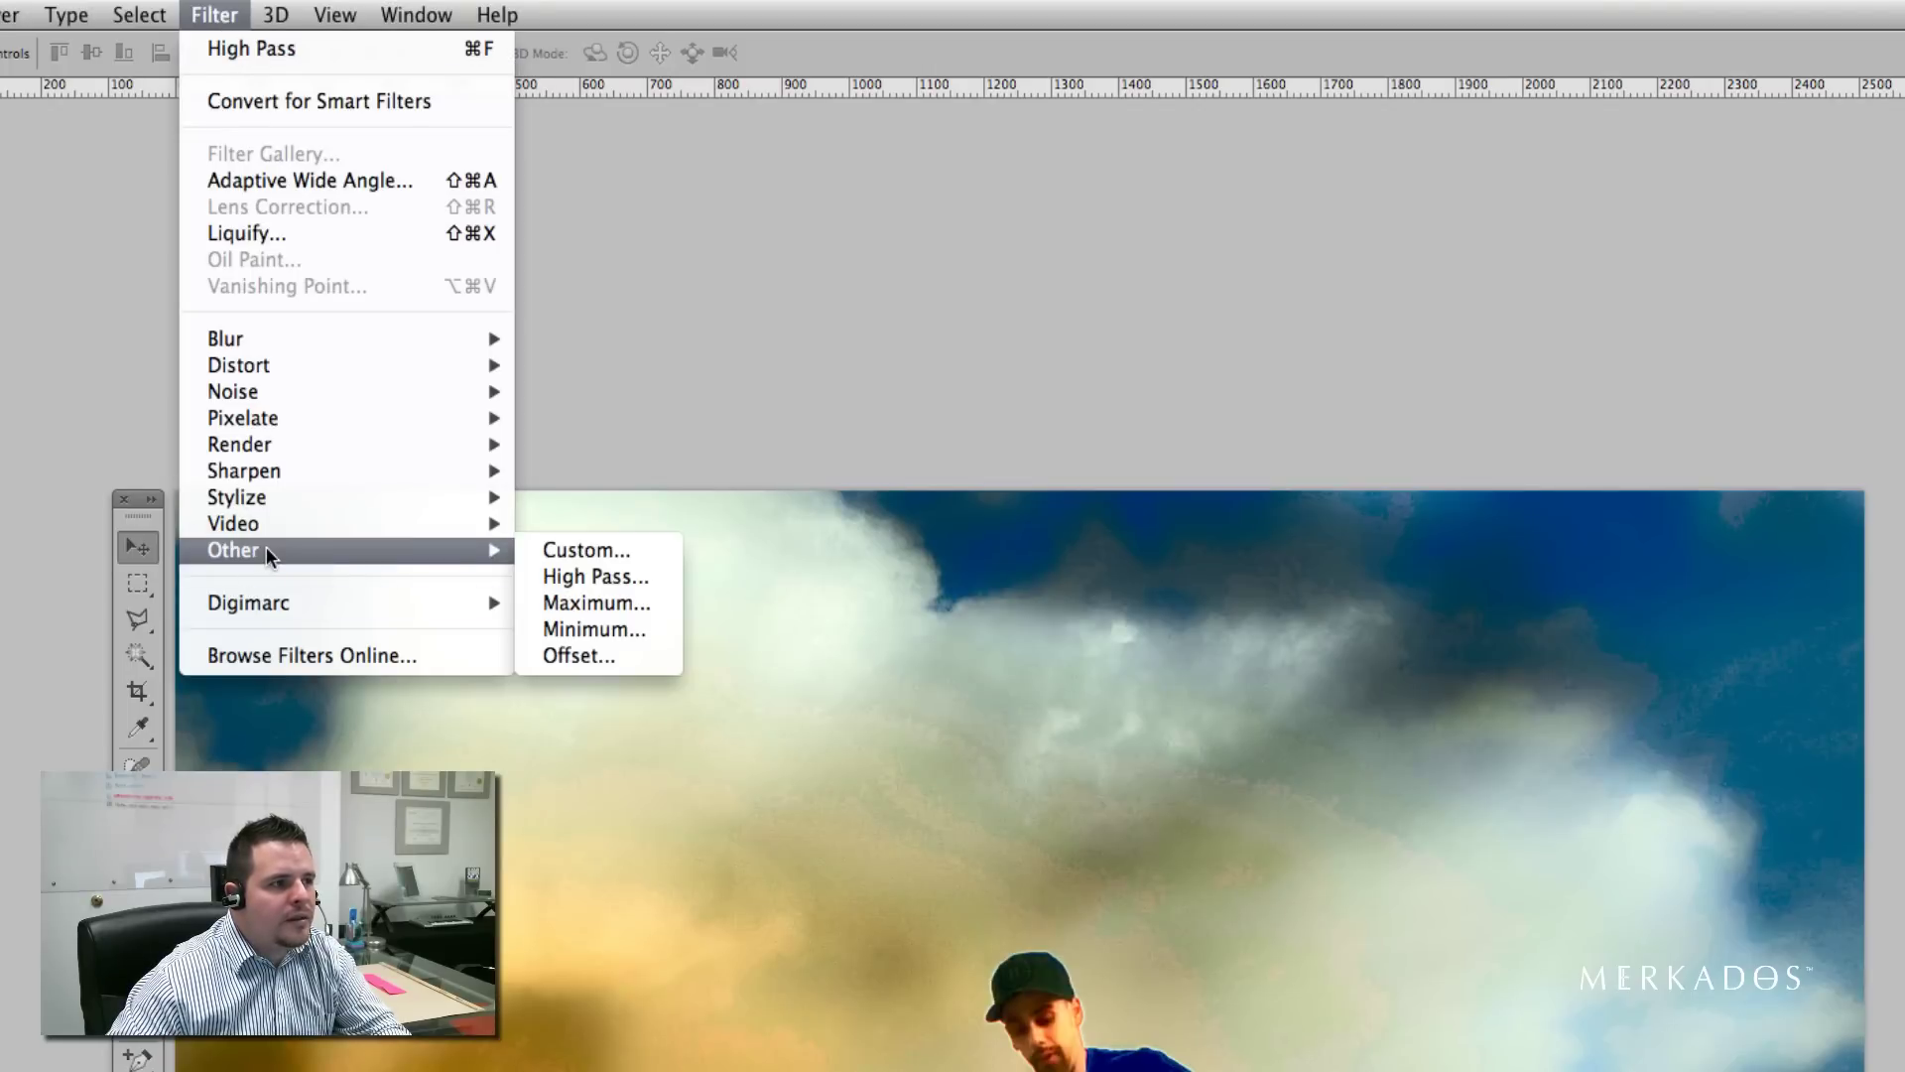
click(616, 585)
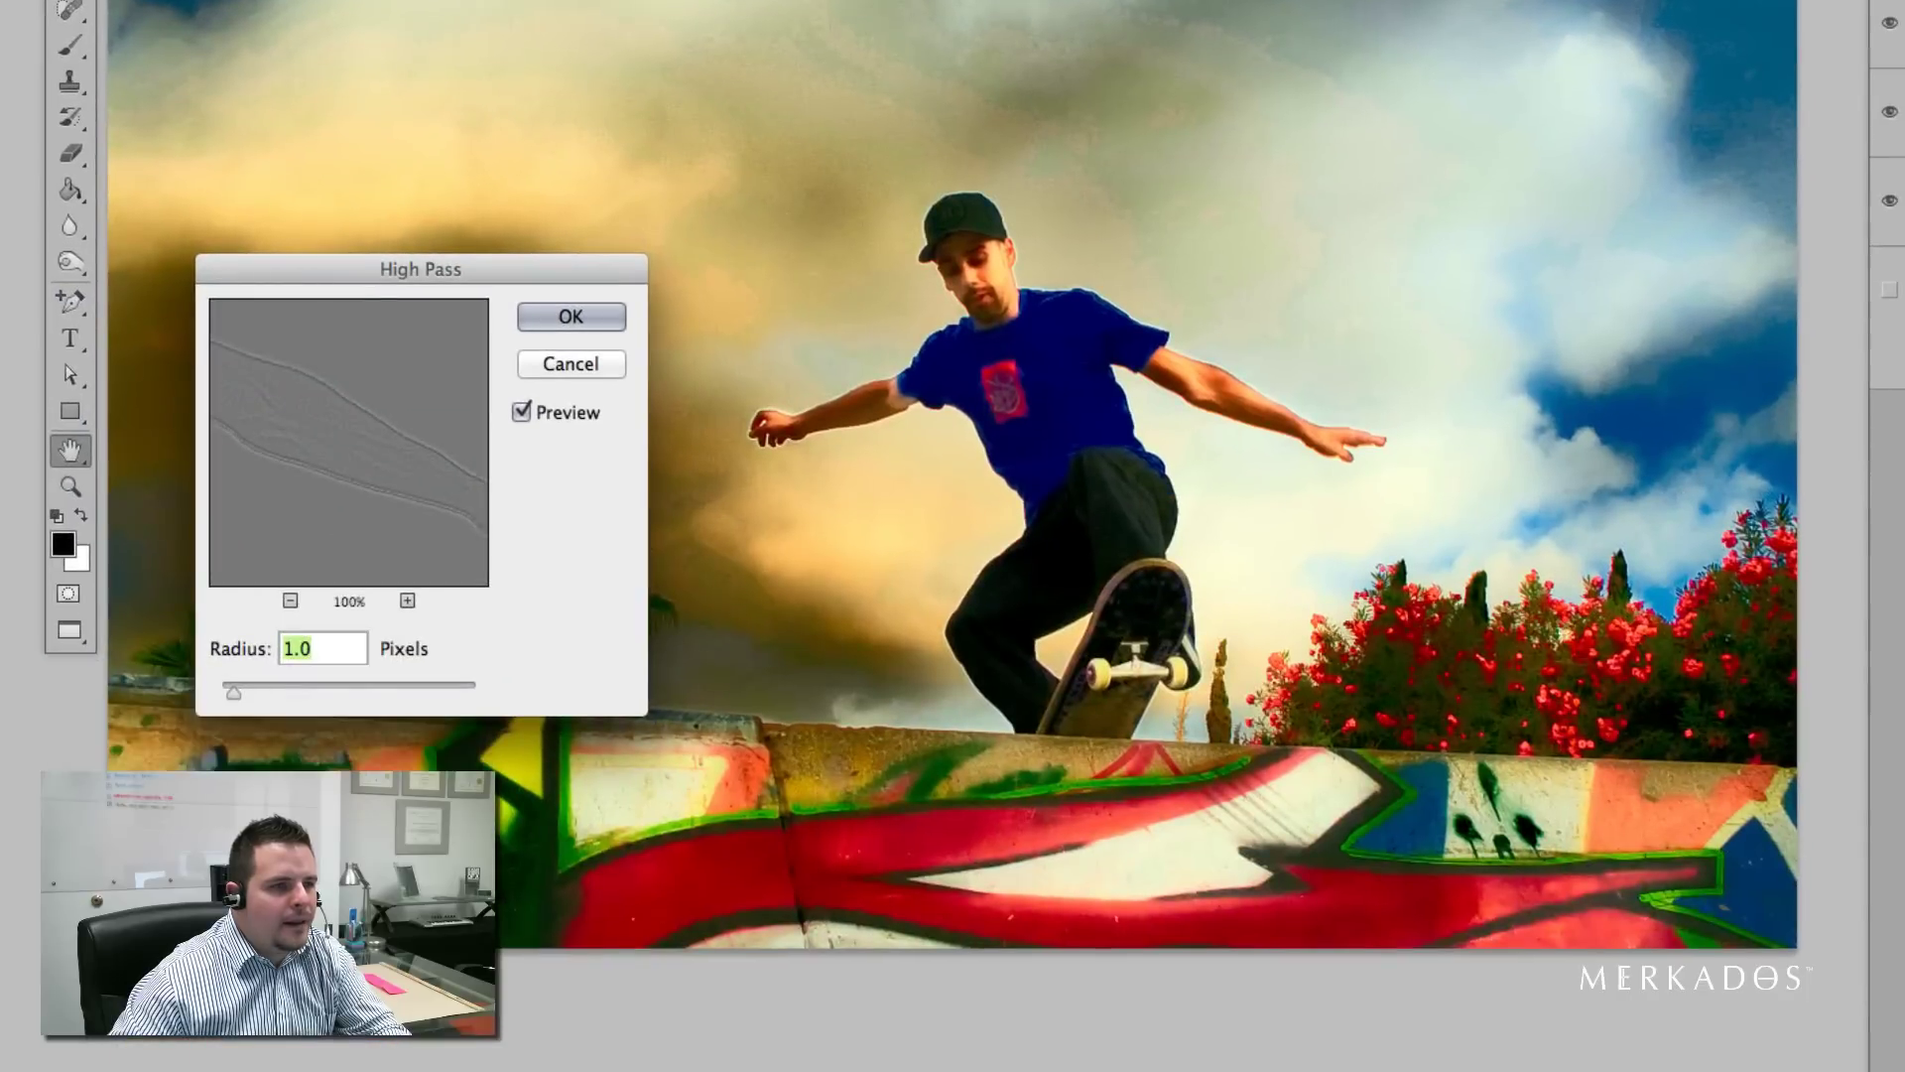
drag(472, 459, 437, 483)
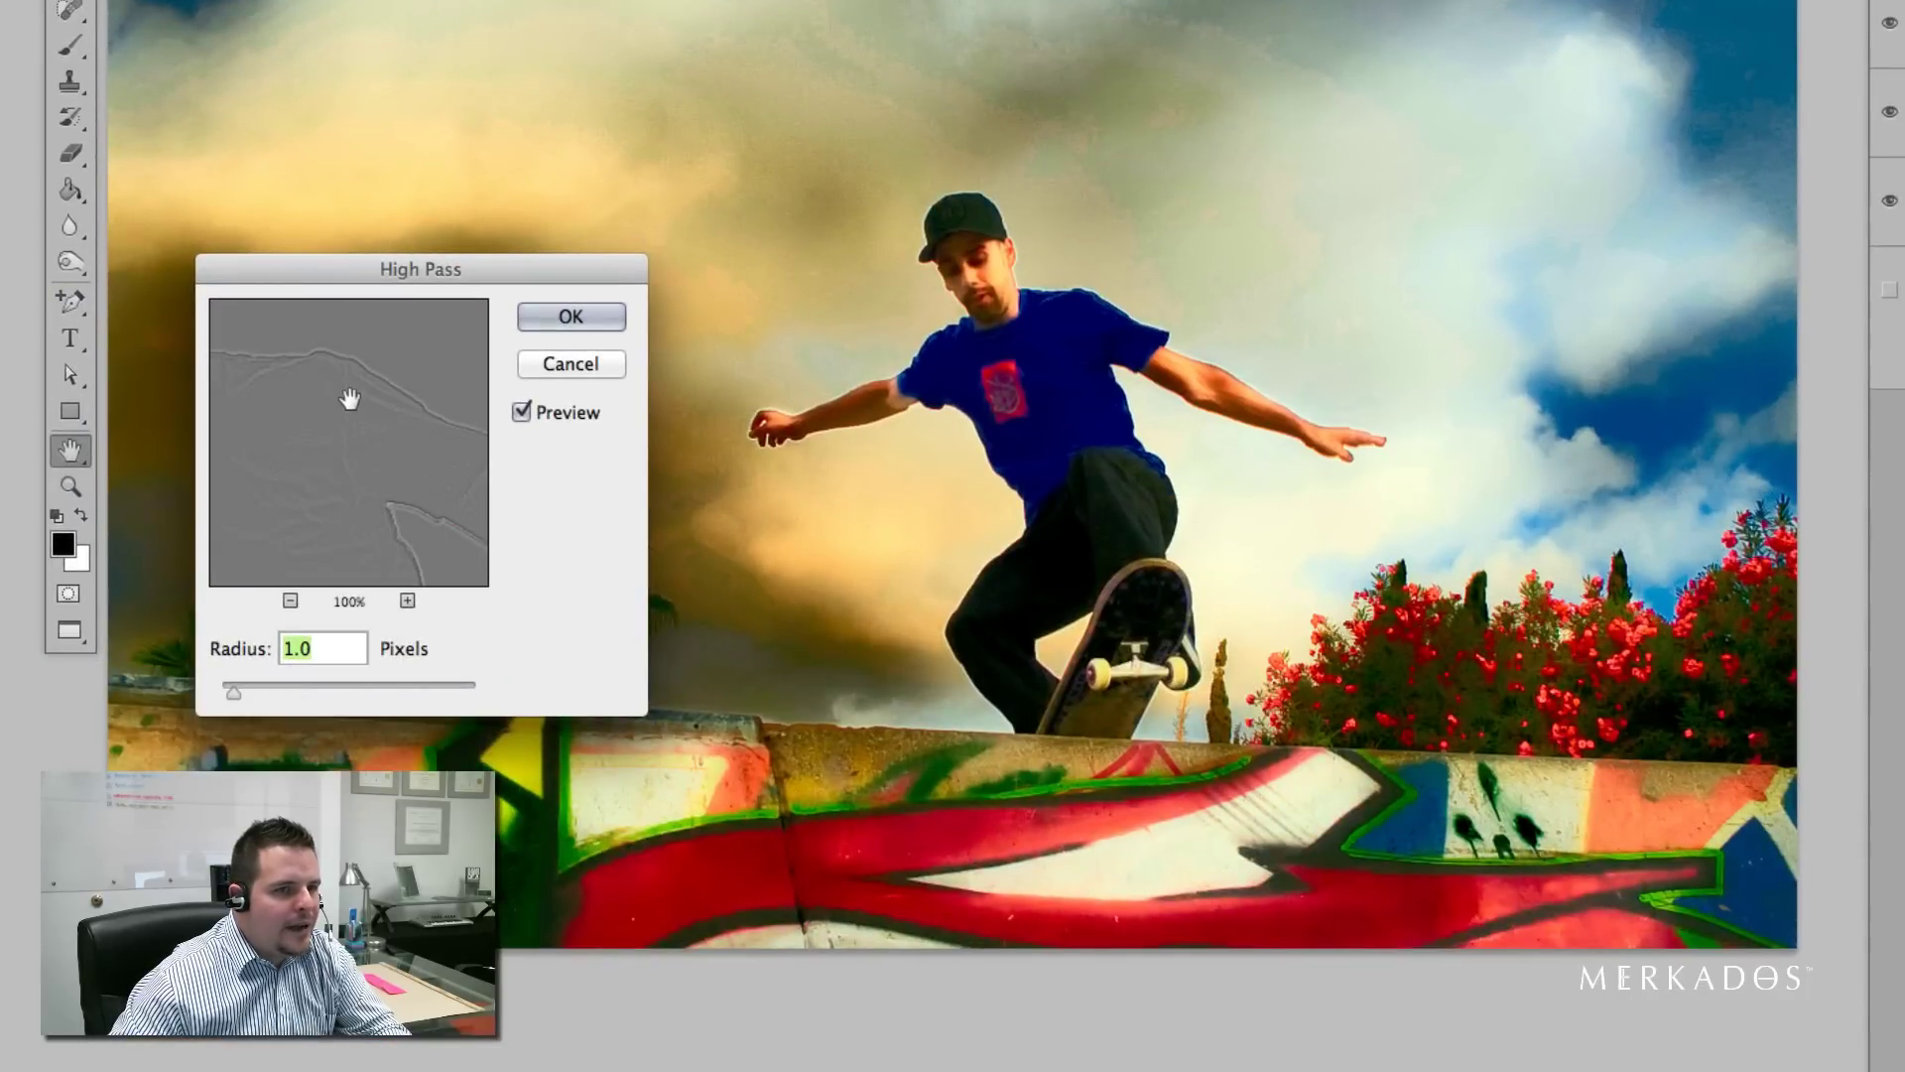
drag(396, 348, 396, 391)
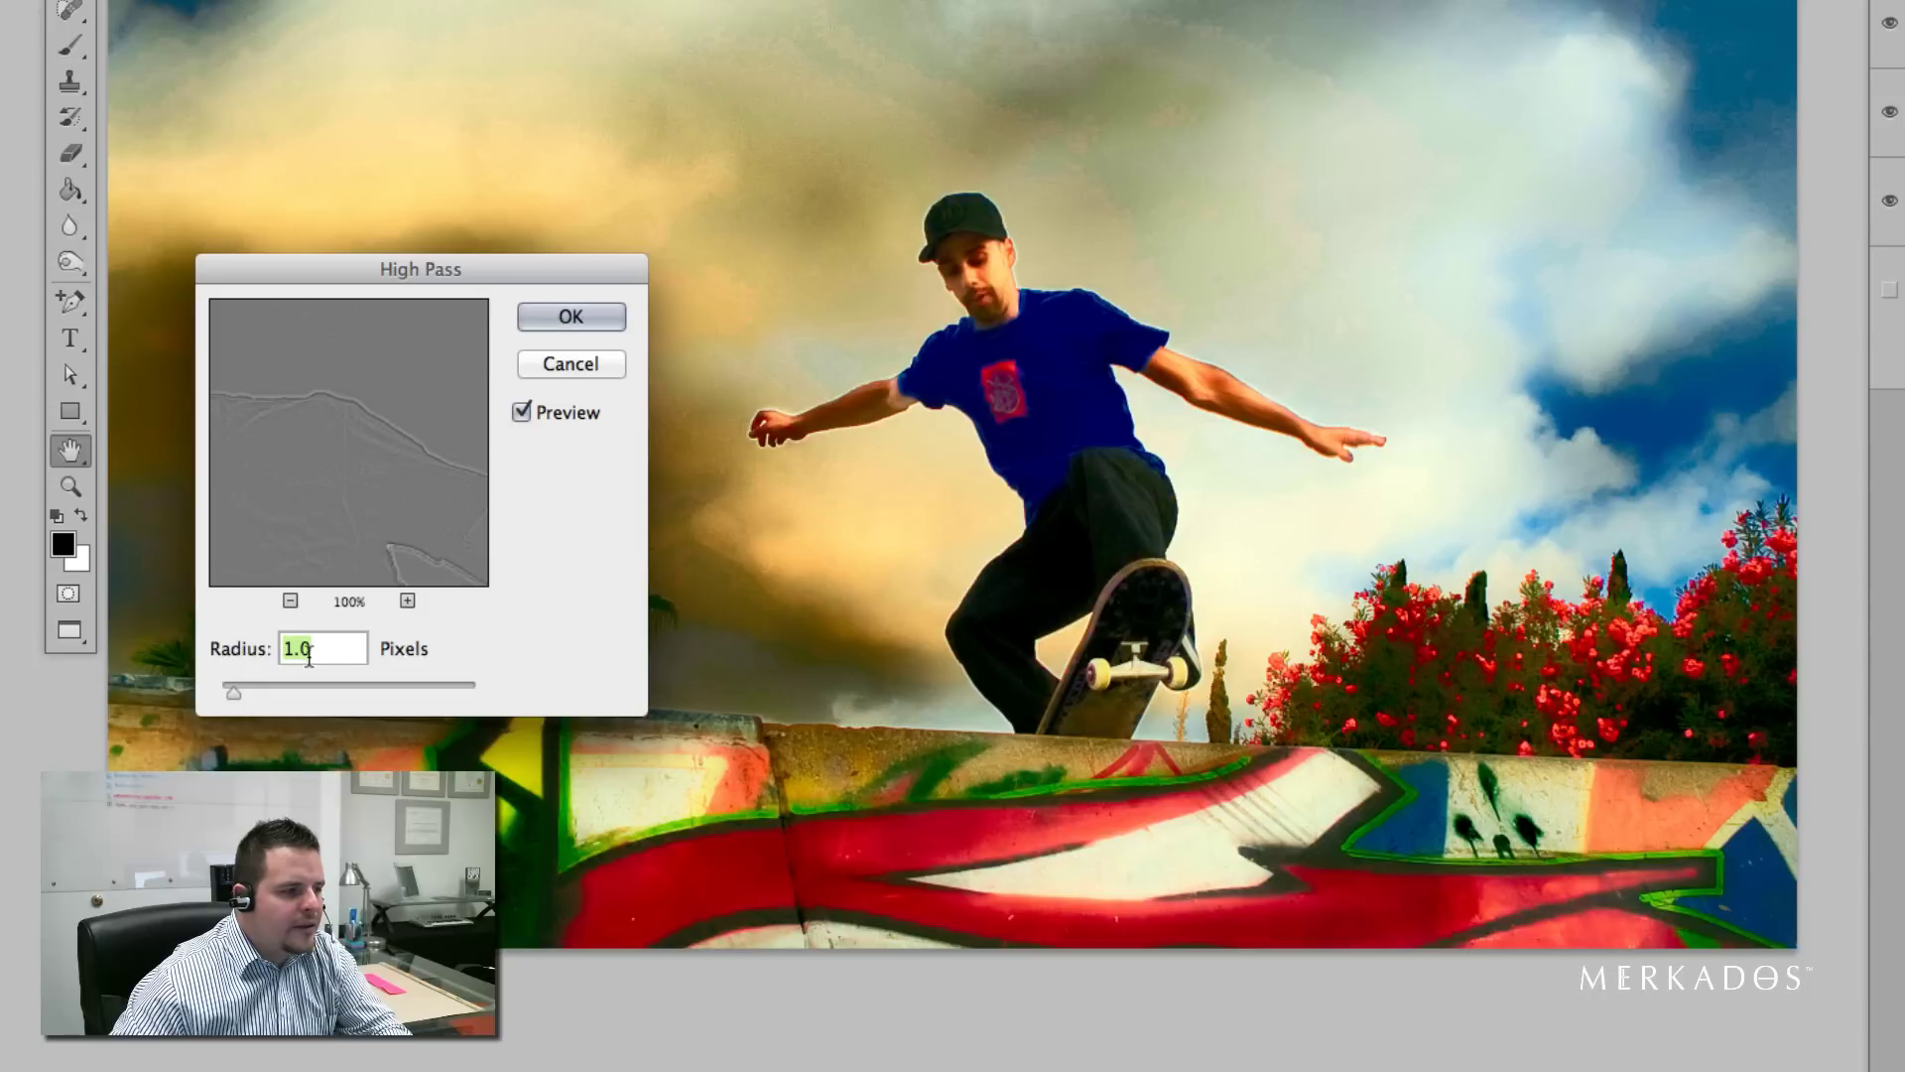
click(562, 315)
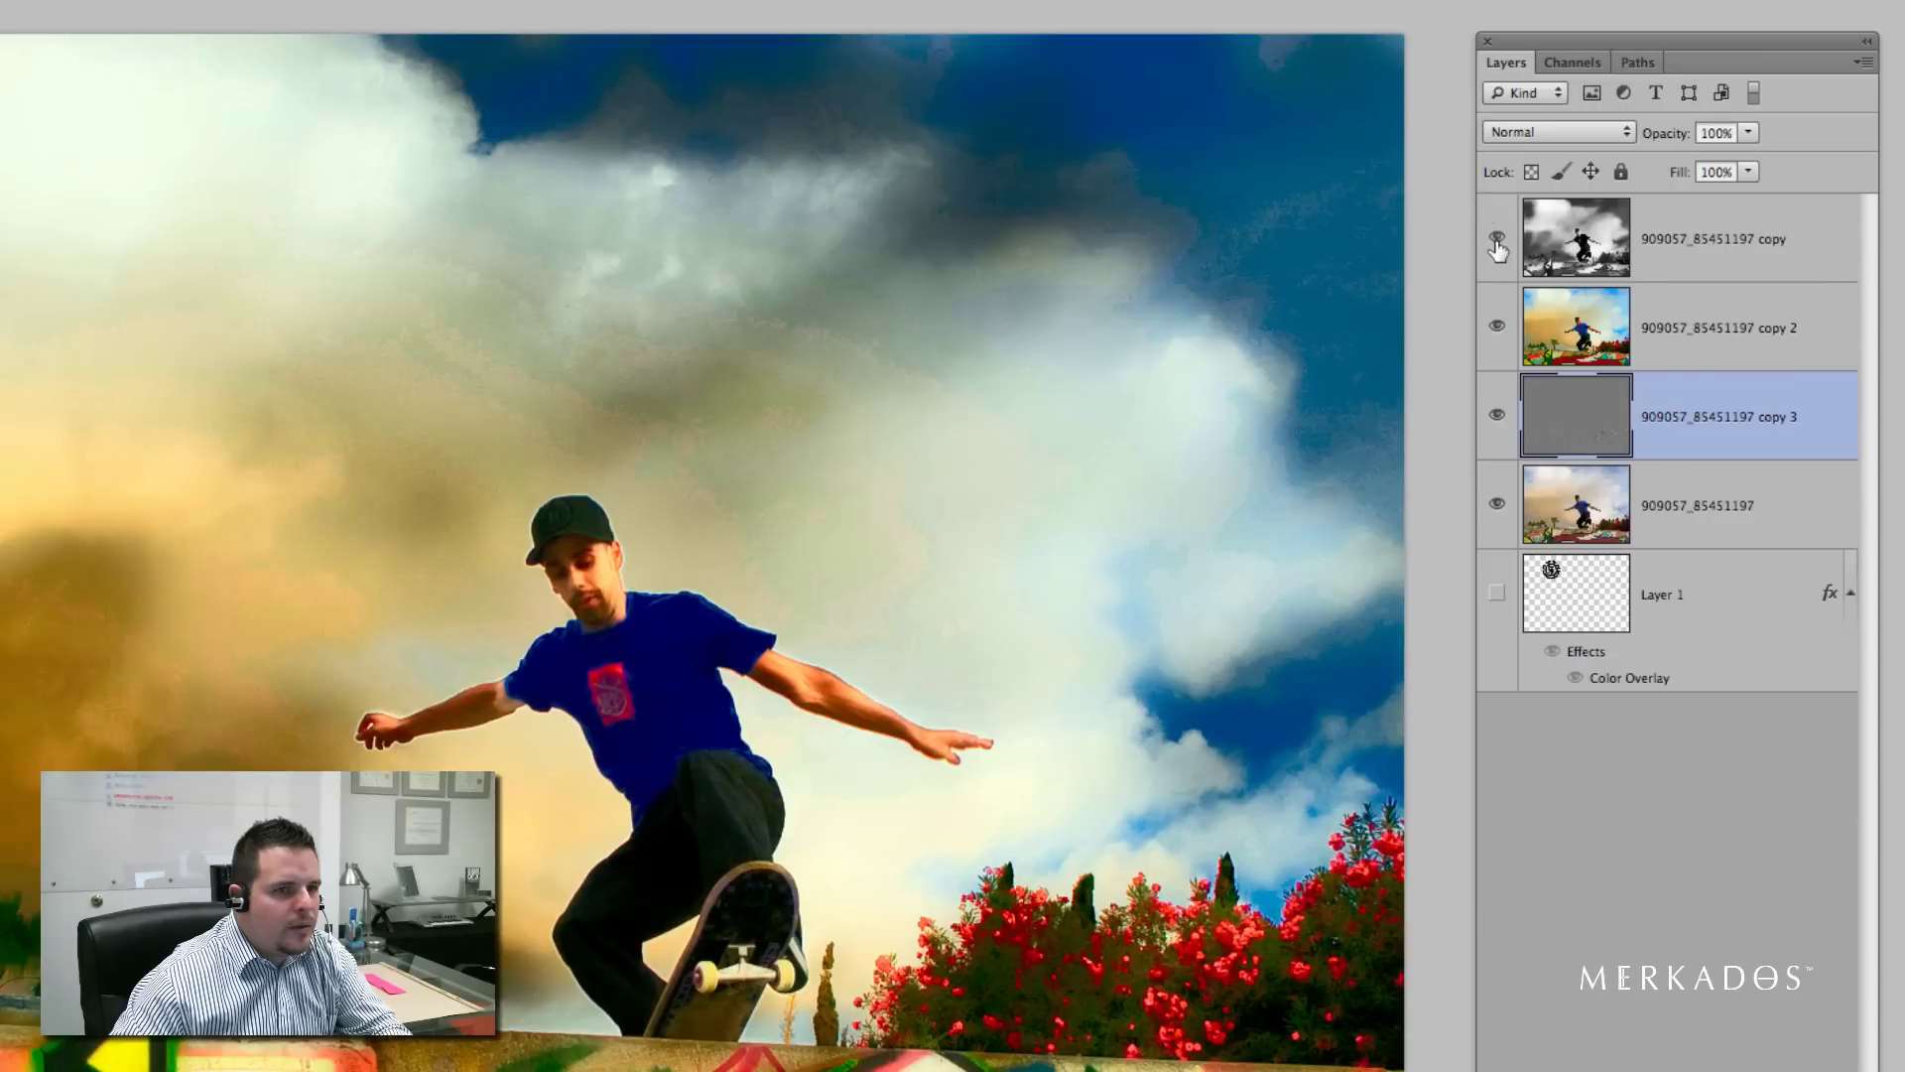
Step: Hide the Luminosity copy and the boosted Color layer to inspect the High Pass edges around the skater's face
click(1497, 238)
click(1498, 326)
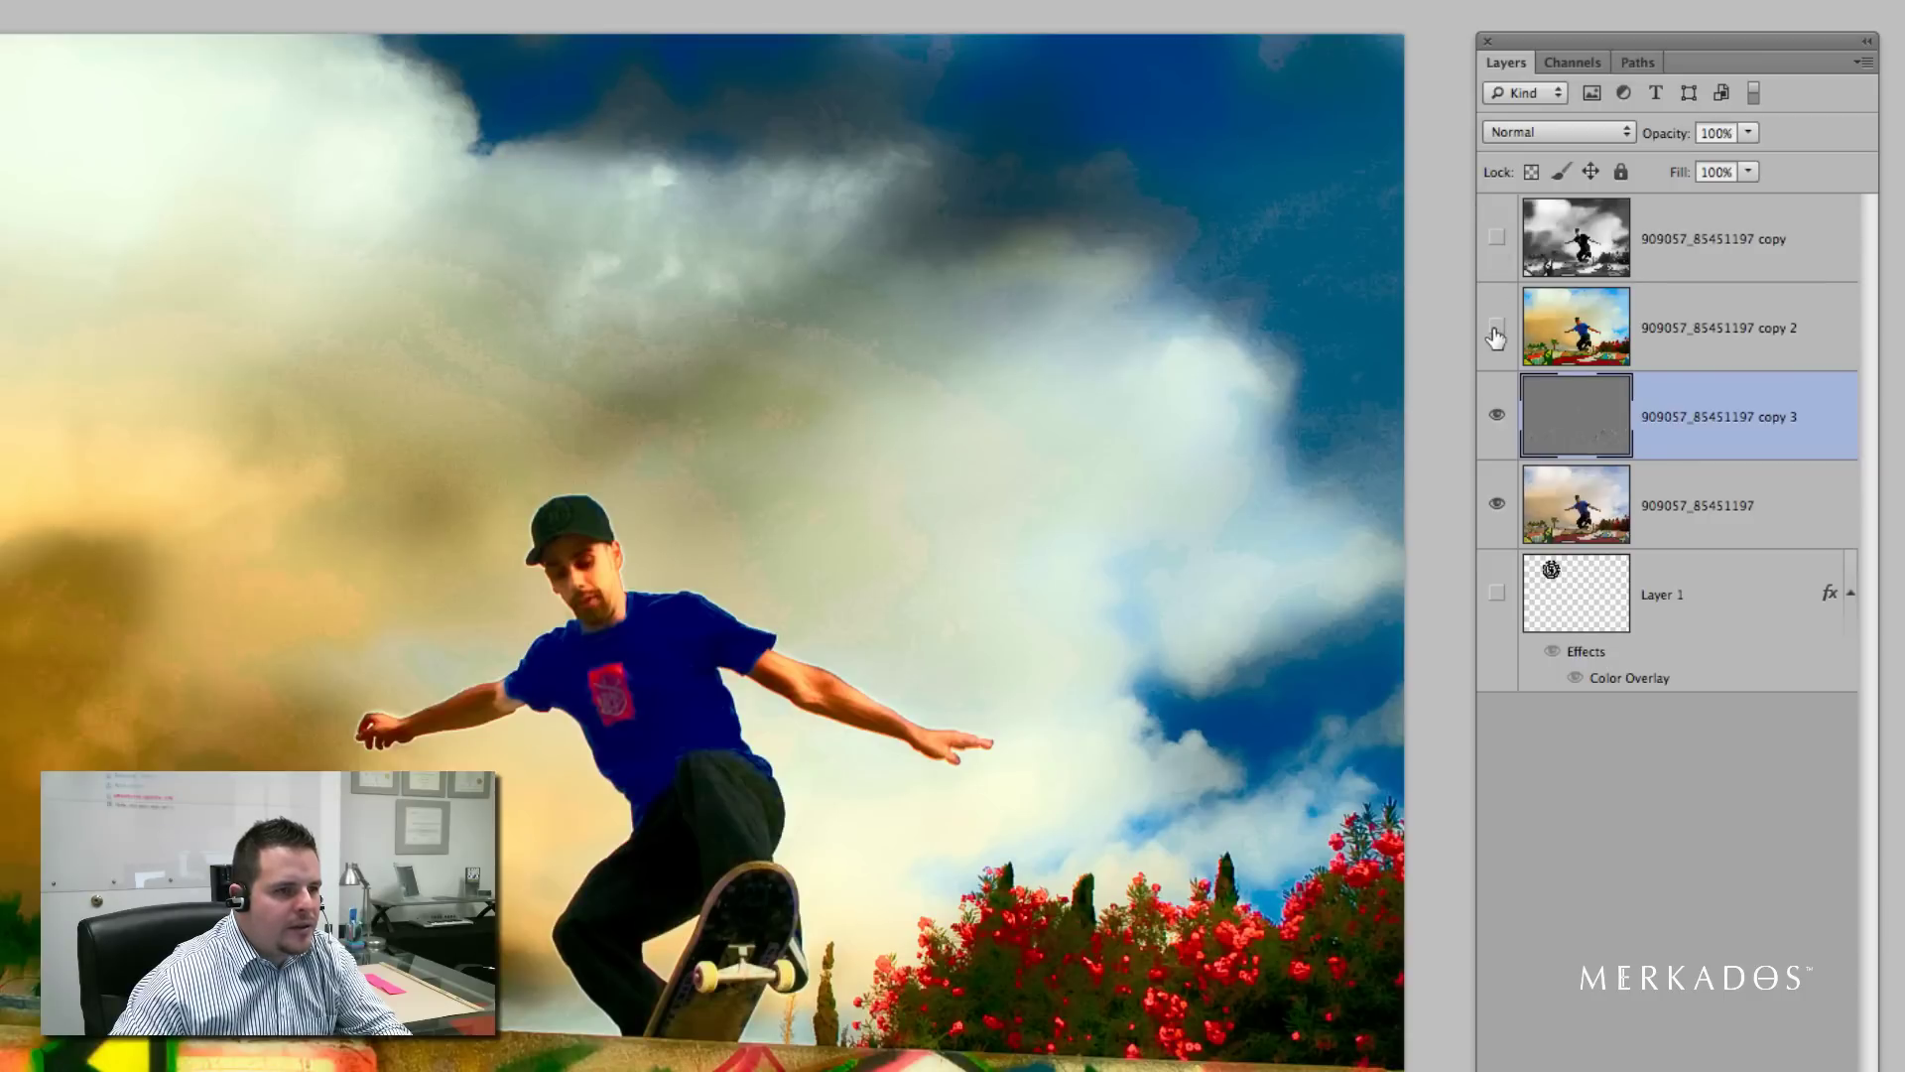
click(579, 541)
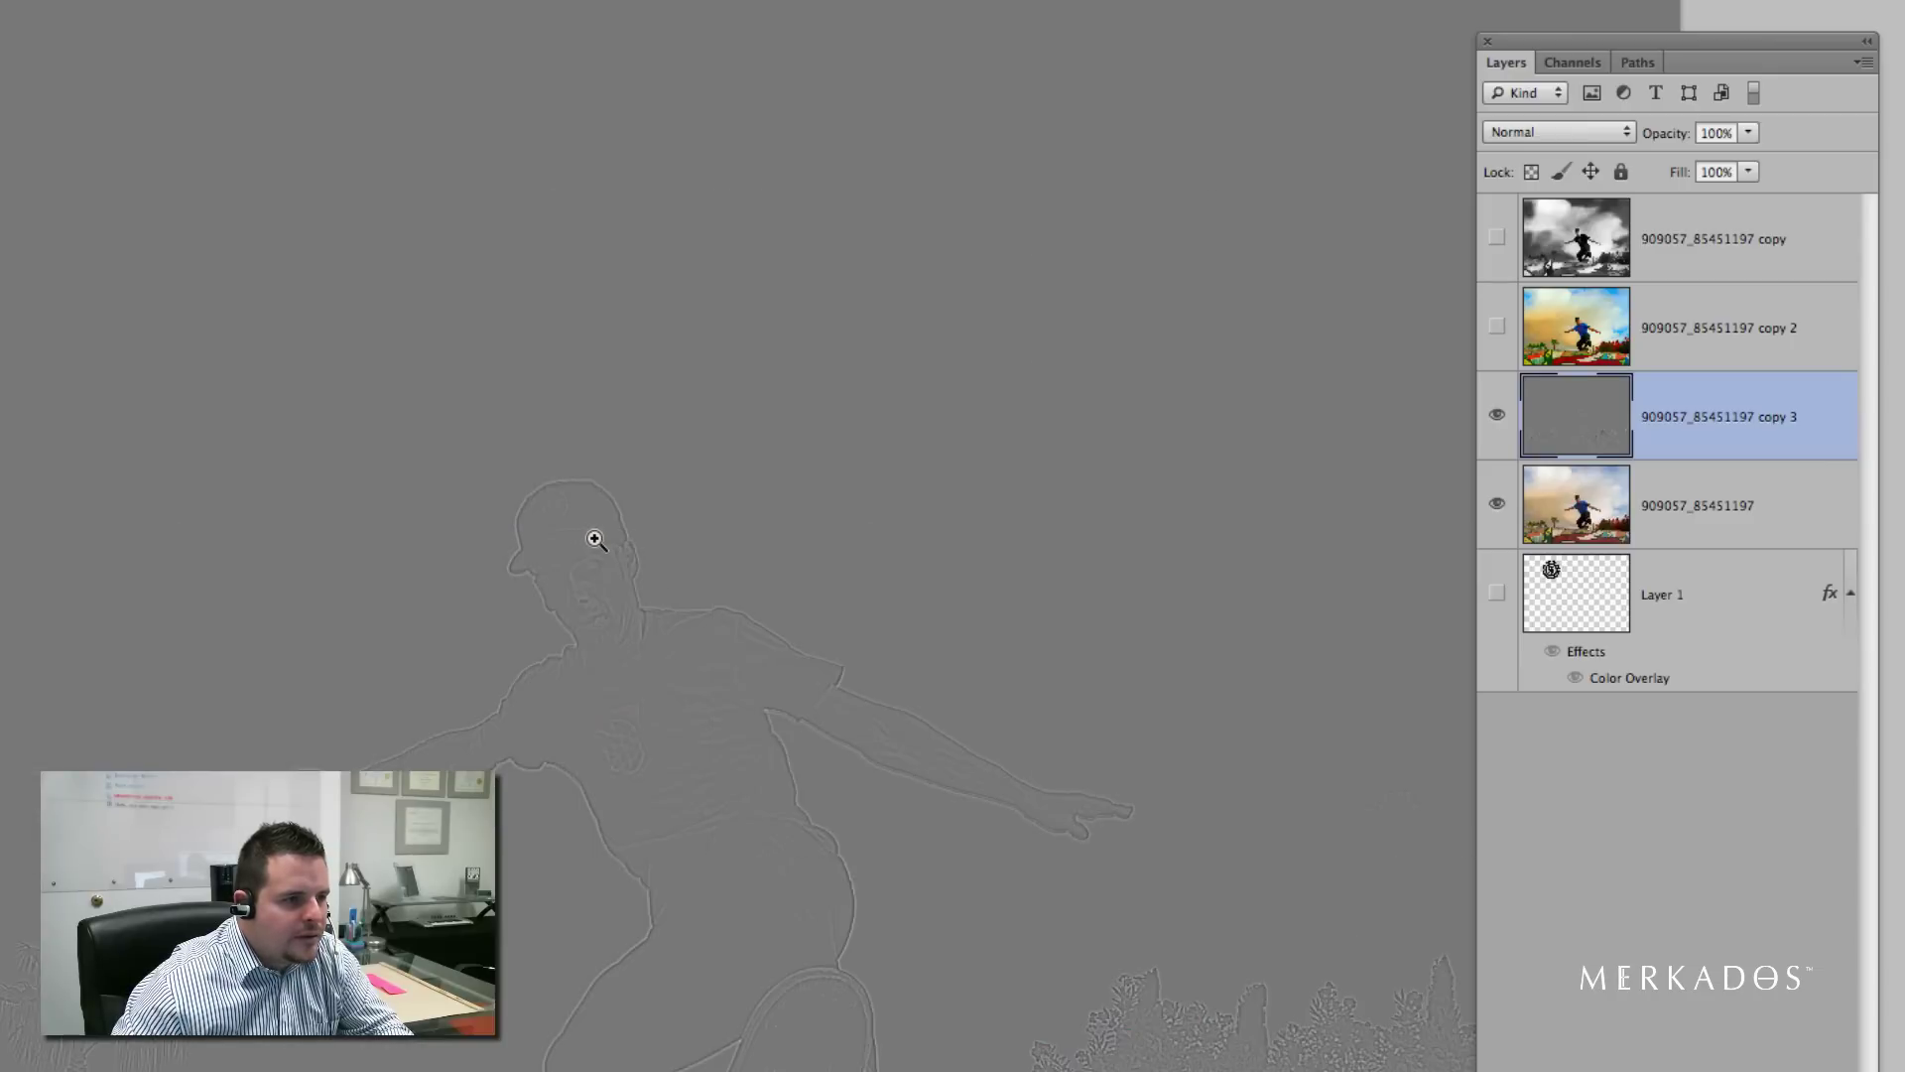
click(595, 538)
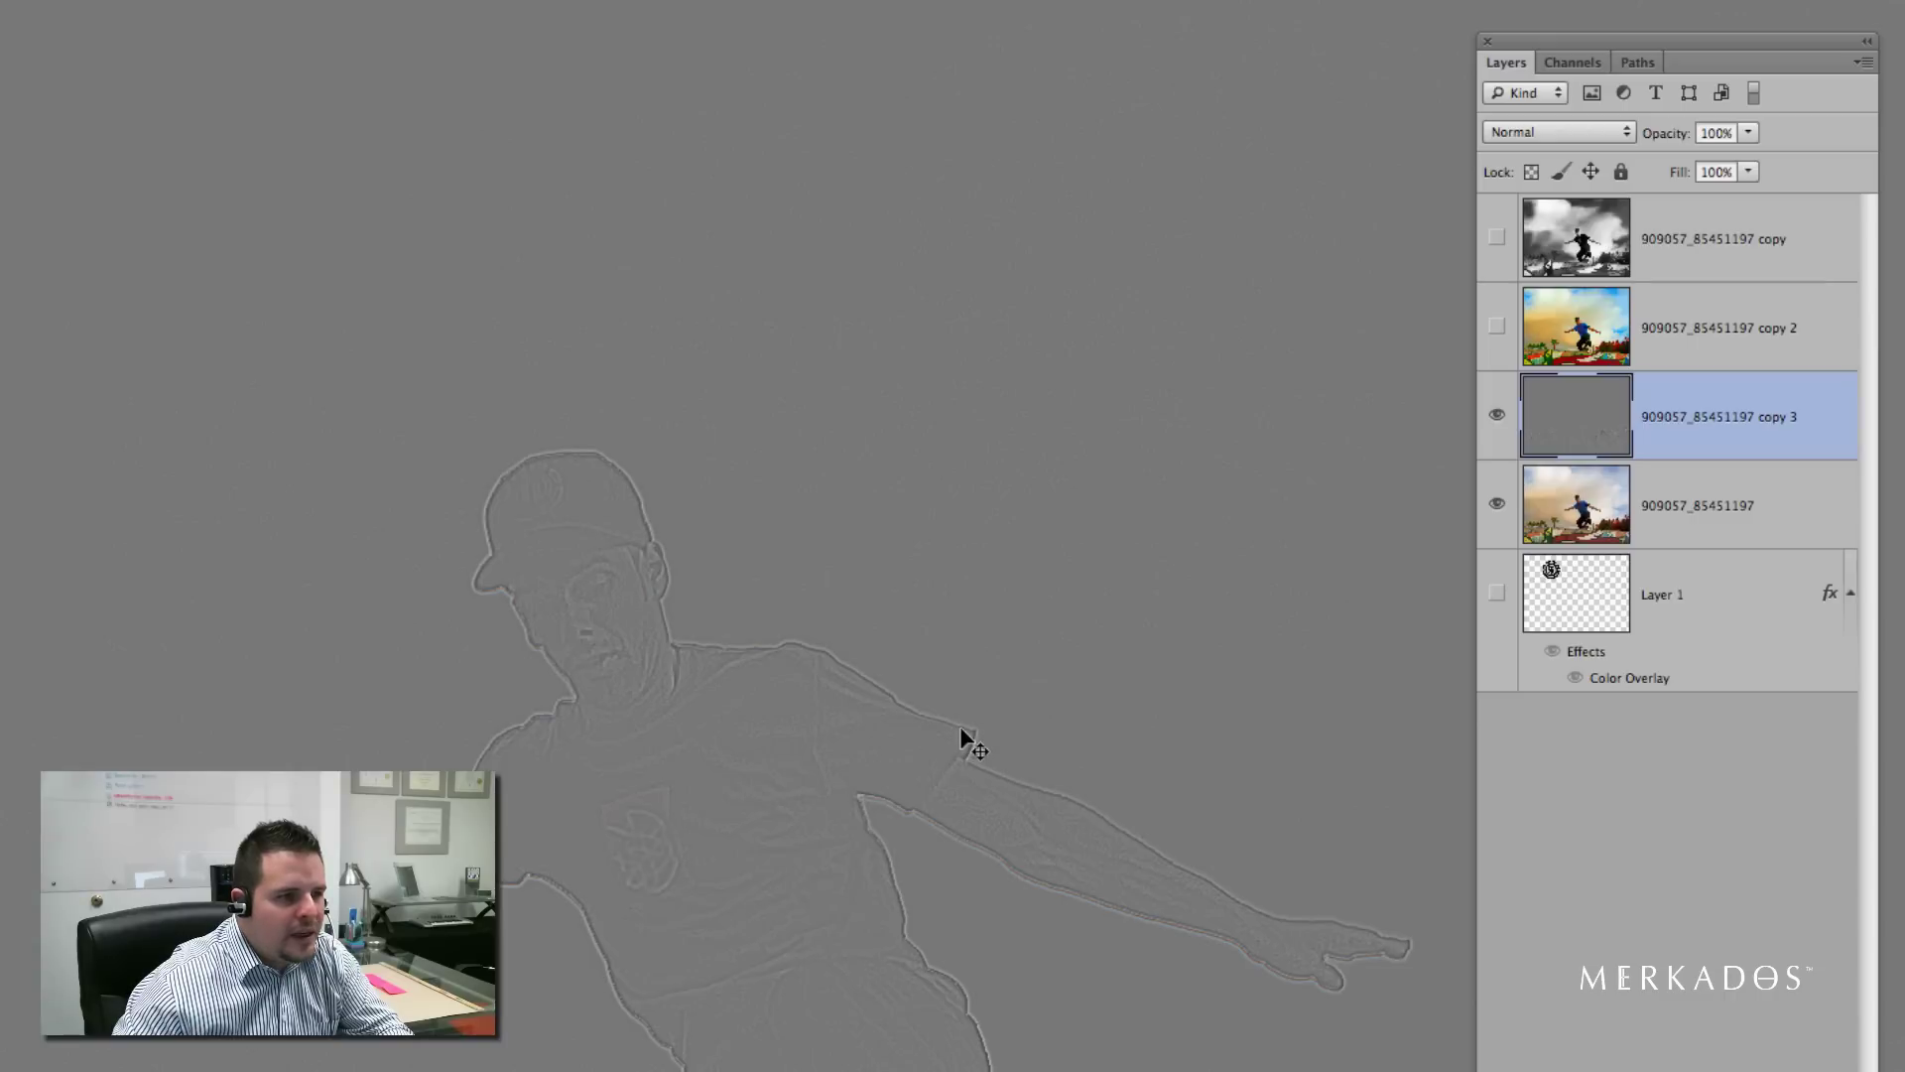
Step: Desaturate the High Pass layer with a Hue/Saturation adjustment, lowering the saturation to about -96
key(f)
click(344, 15)
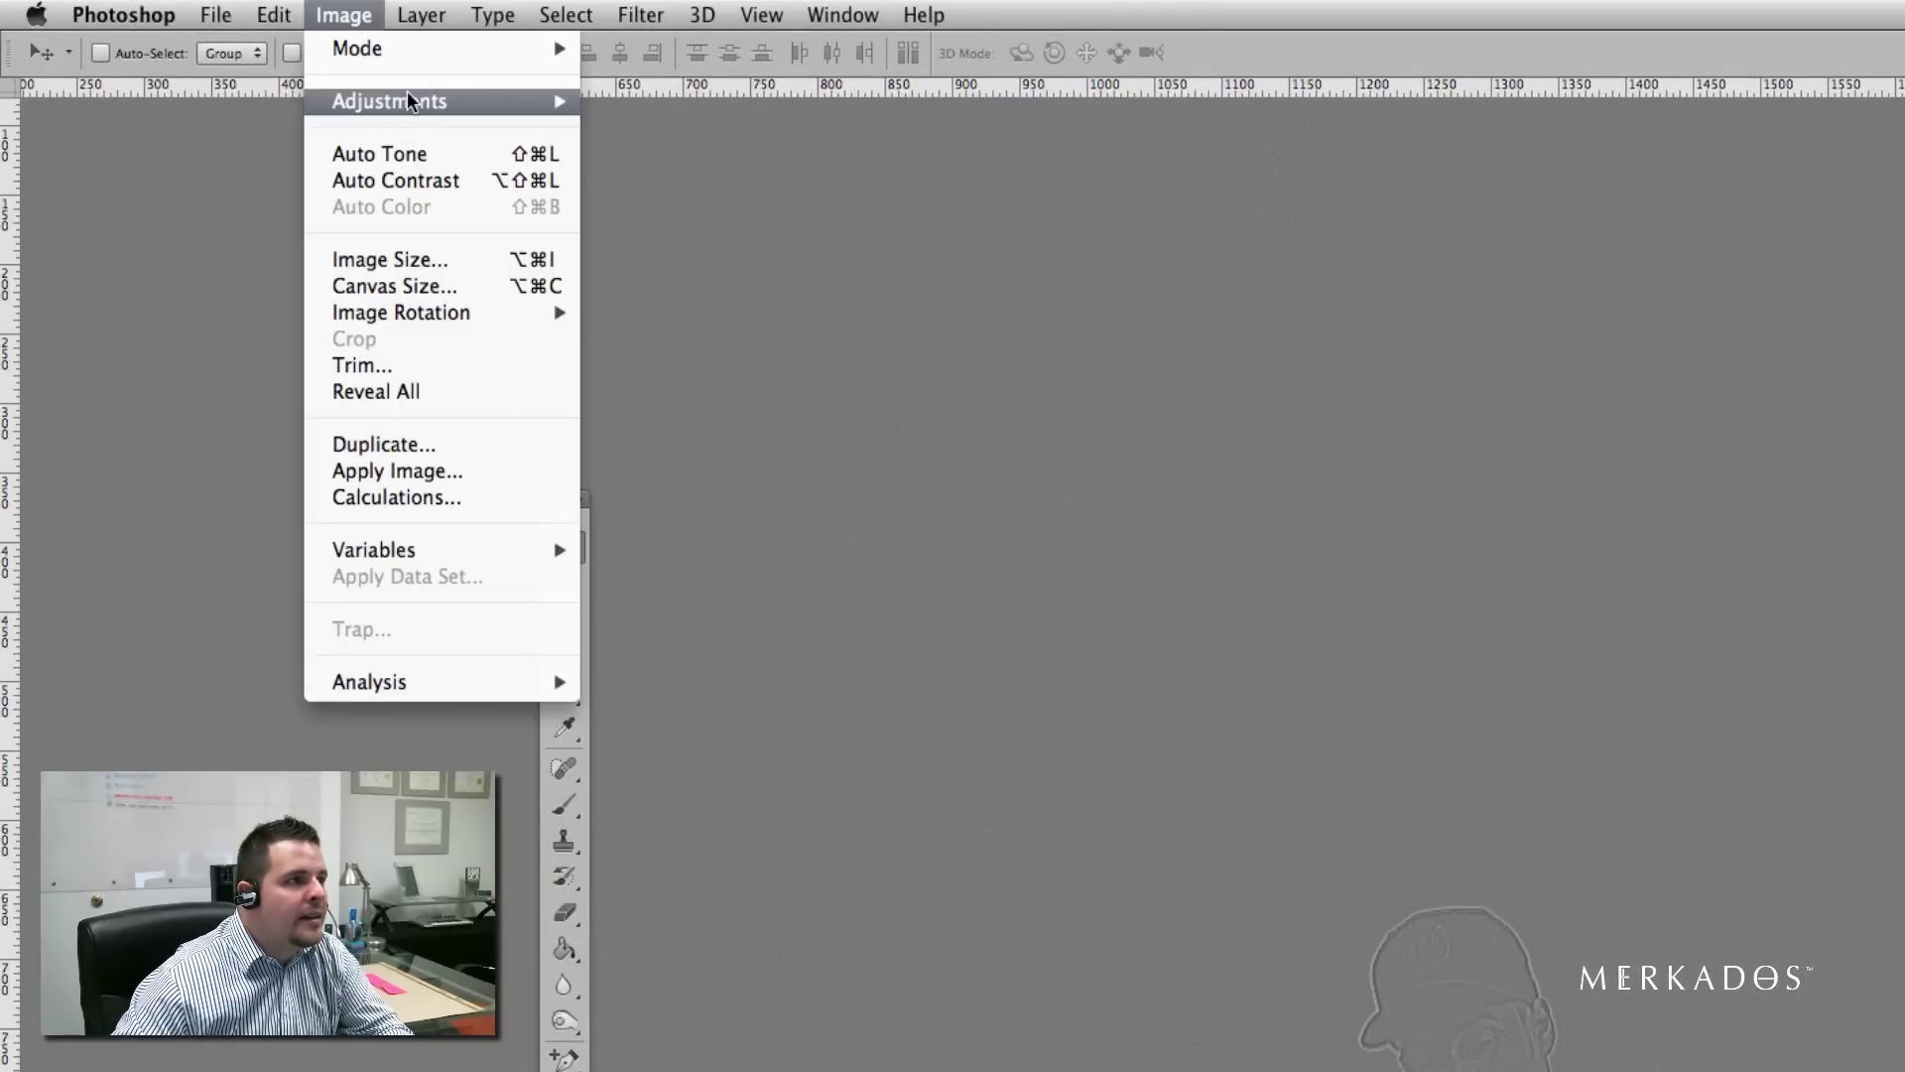
mouse_move(406, 99)
click(695, 261)
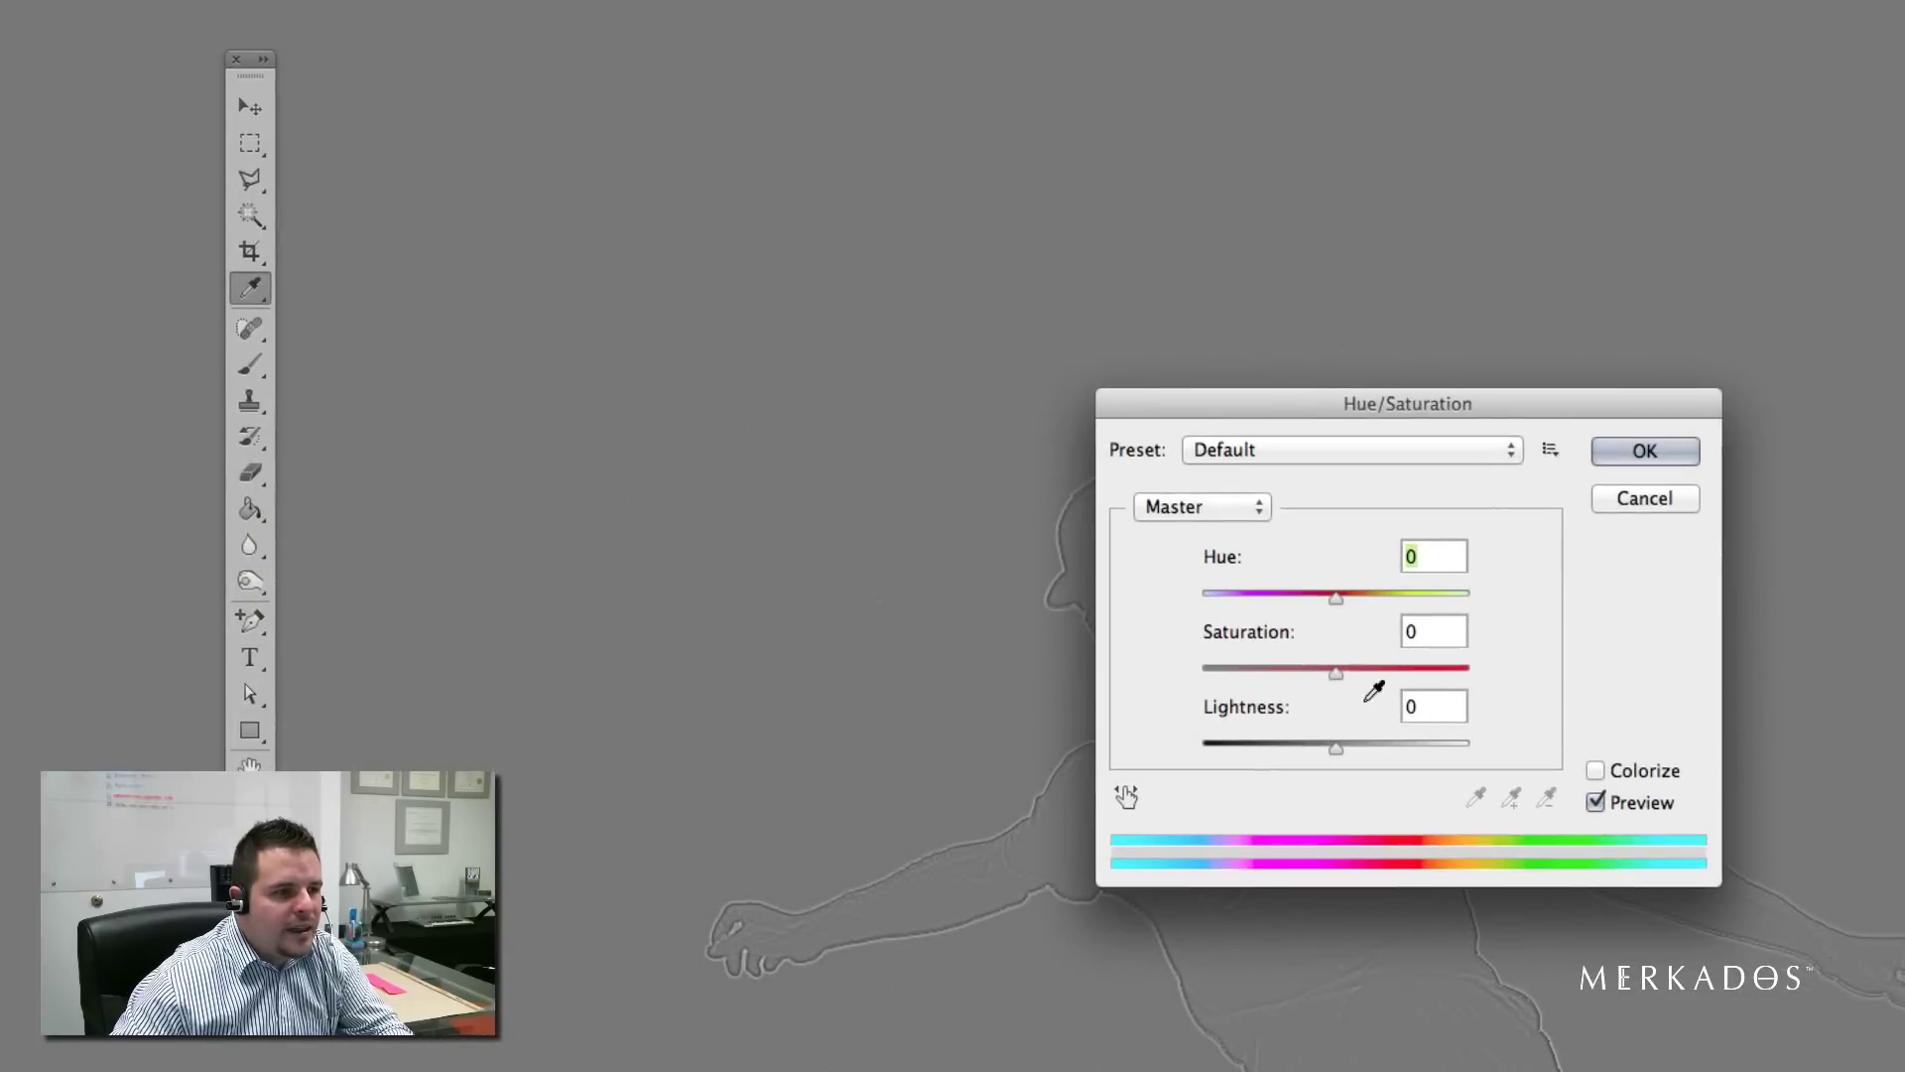
drag(1284, 670, 1204, 674)
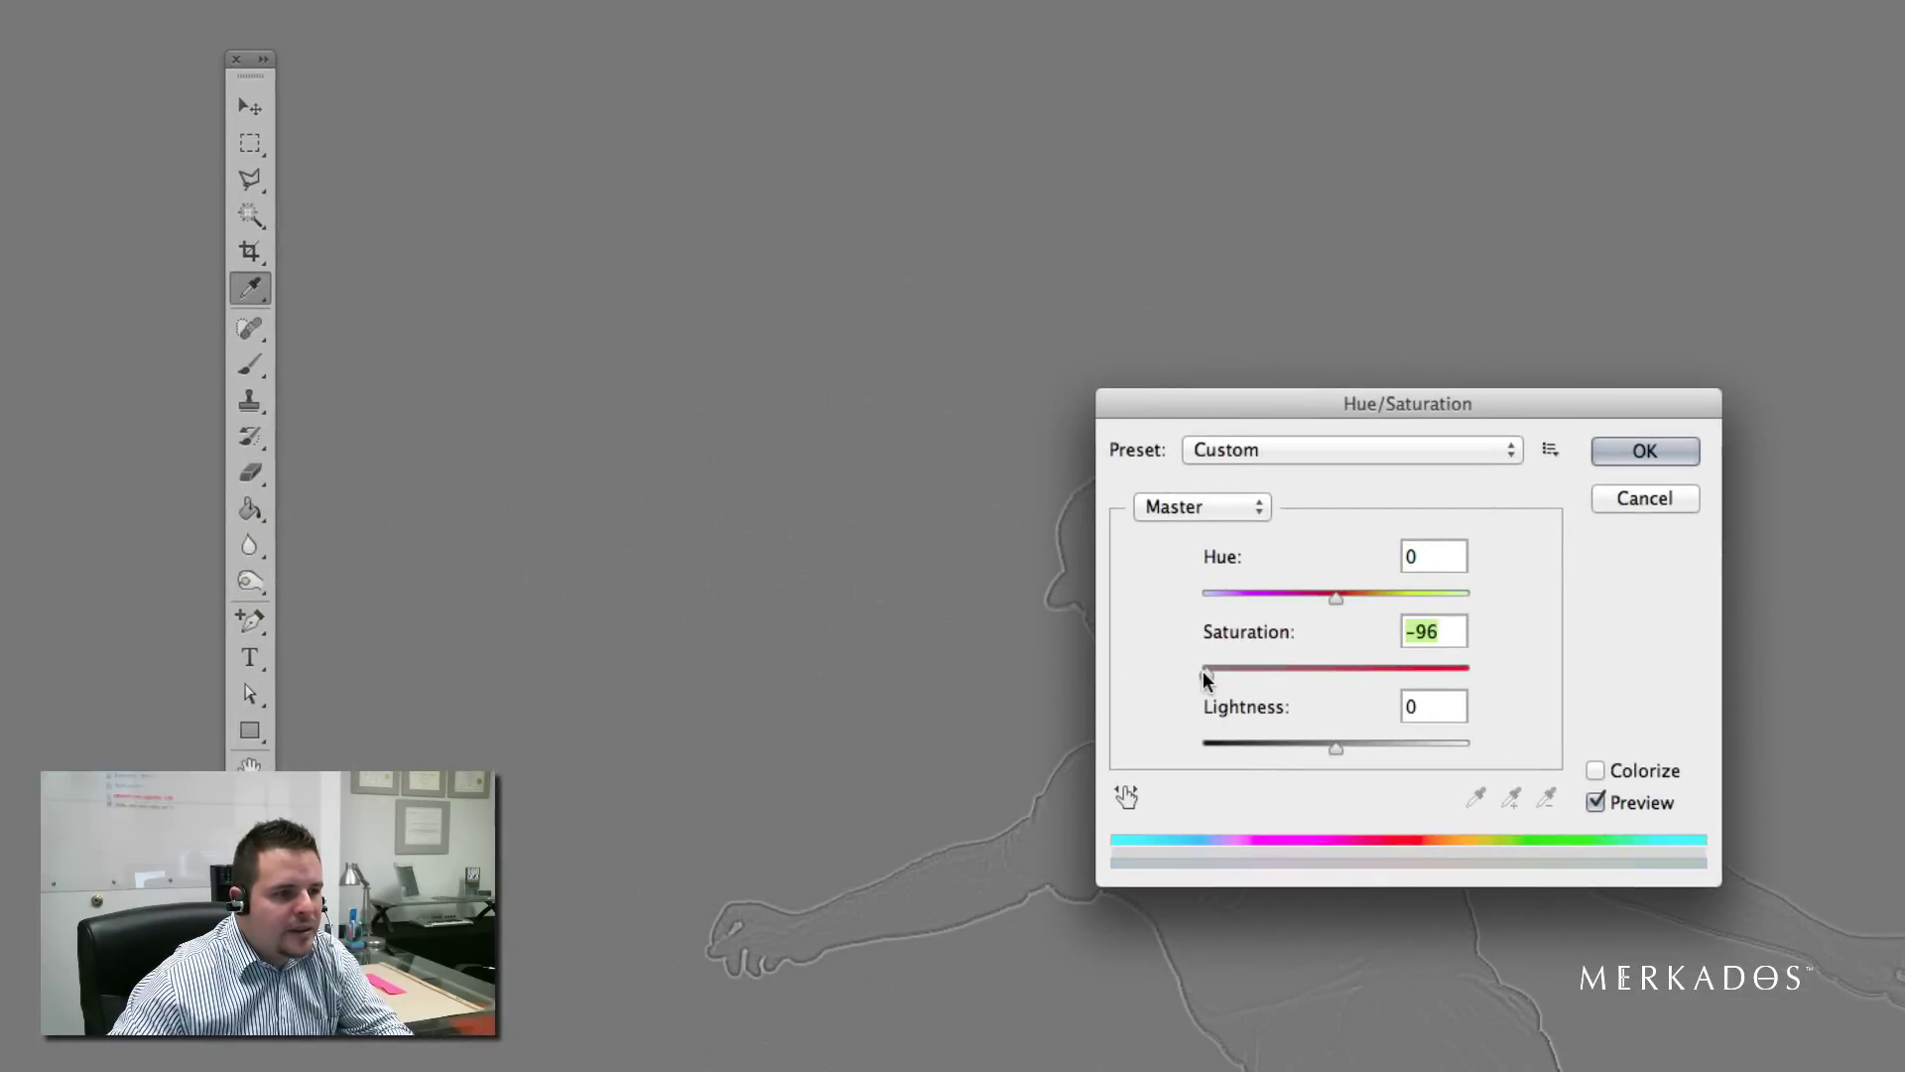
click(1647, 448)
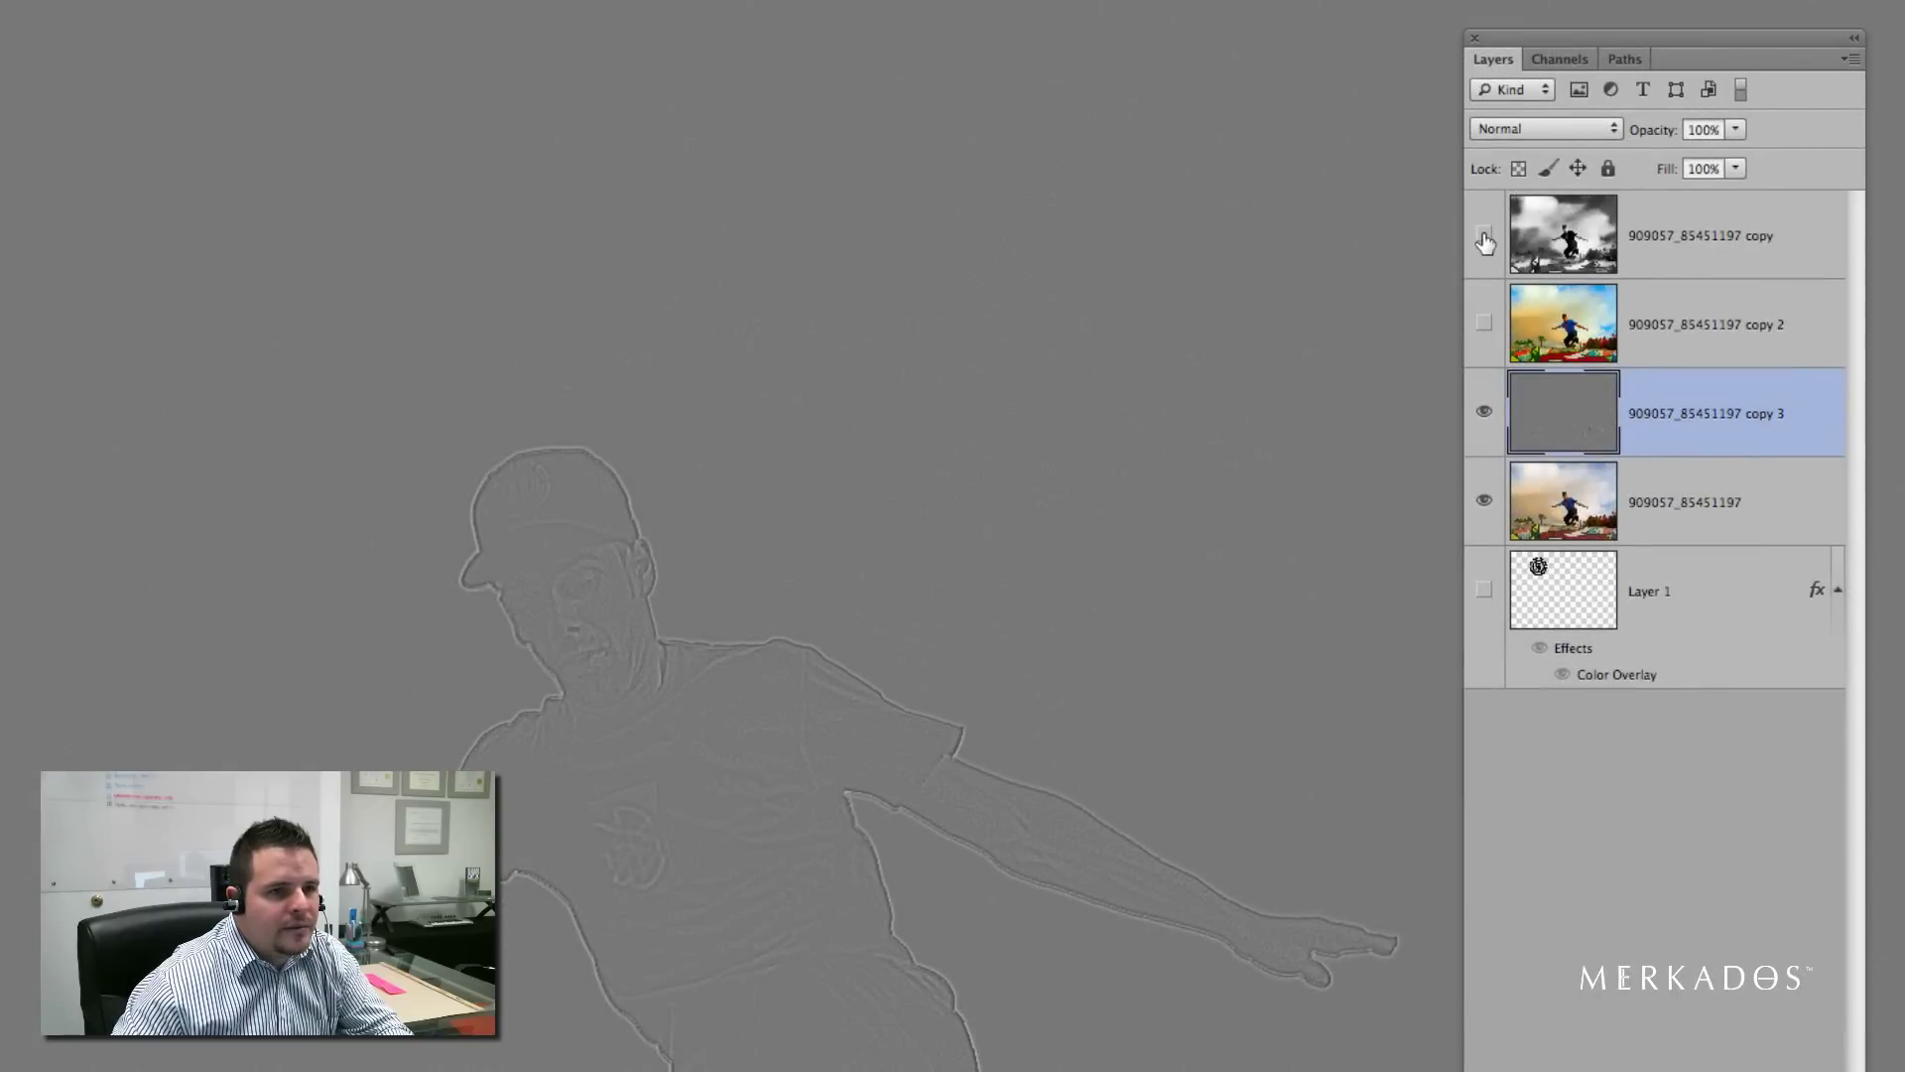
Step: Set the High Pass layer to Overlay blending and move it above the redisplayed Luminosity copy and boosted Color layer
click(1514, 129)
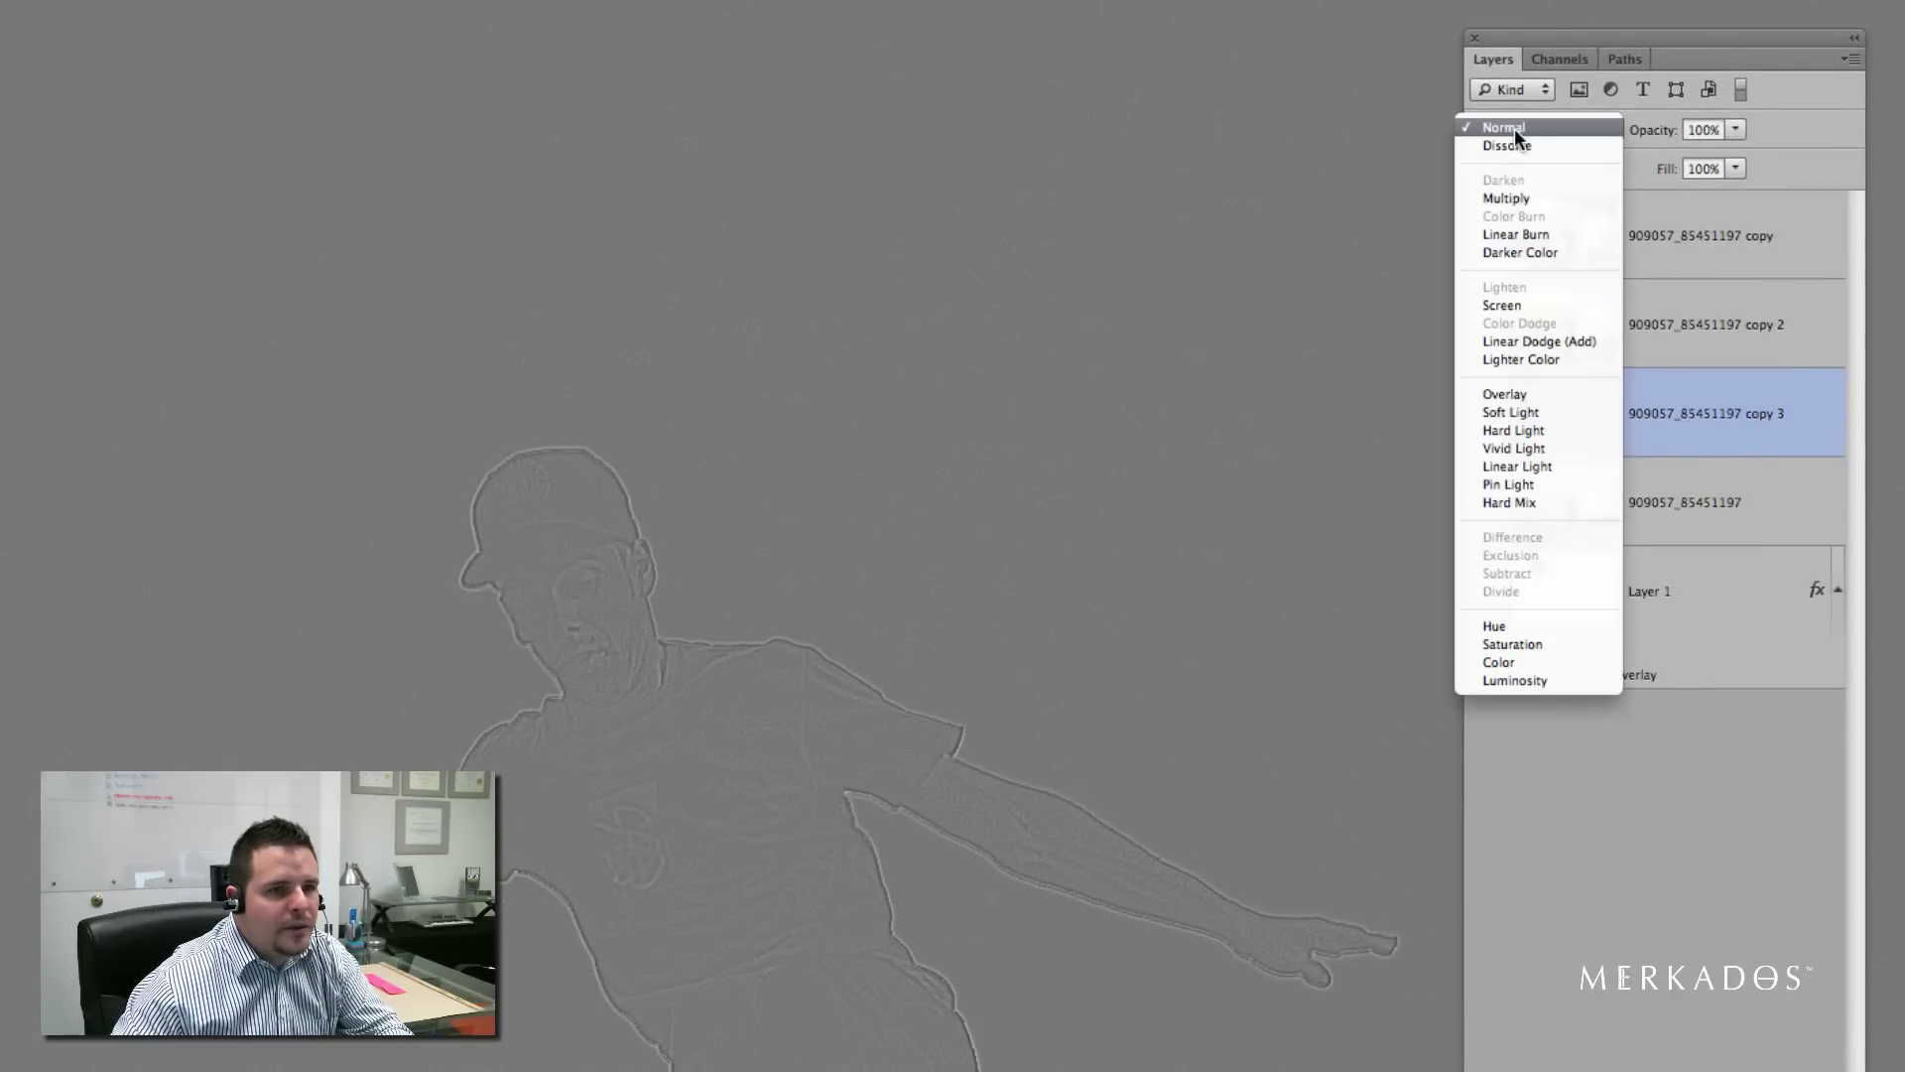
click(1520, 393)
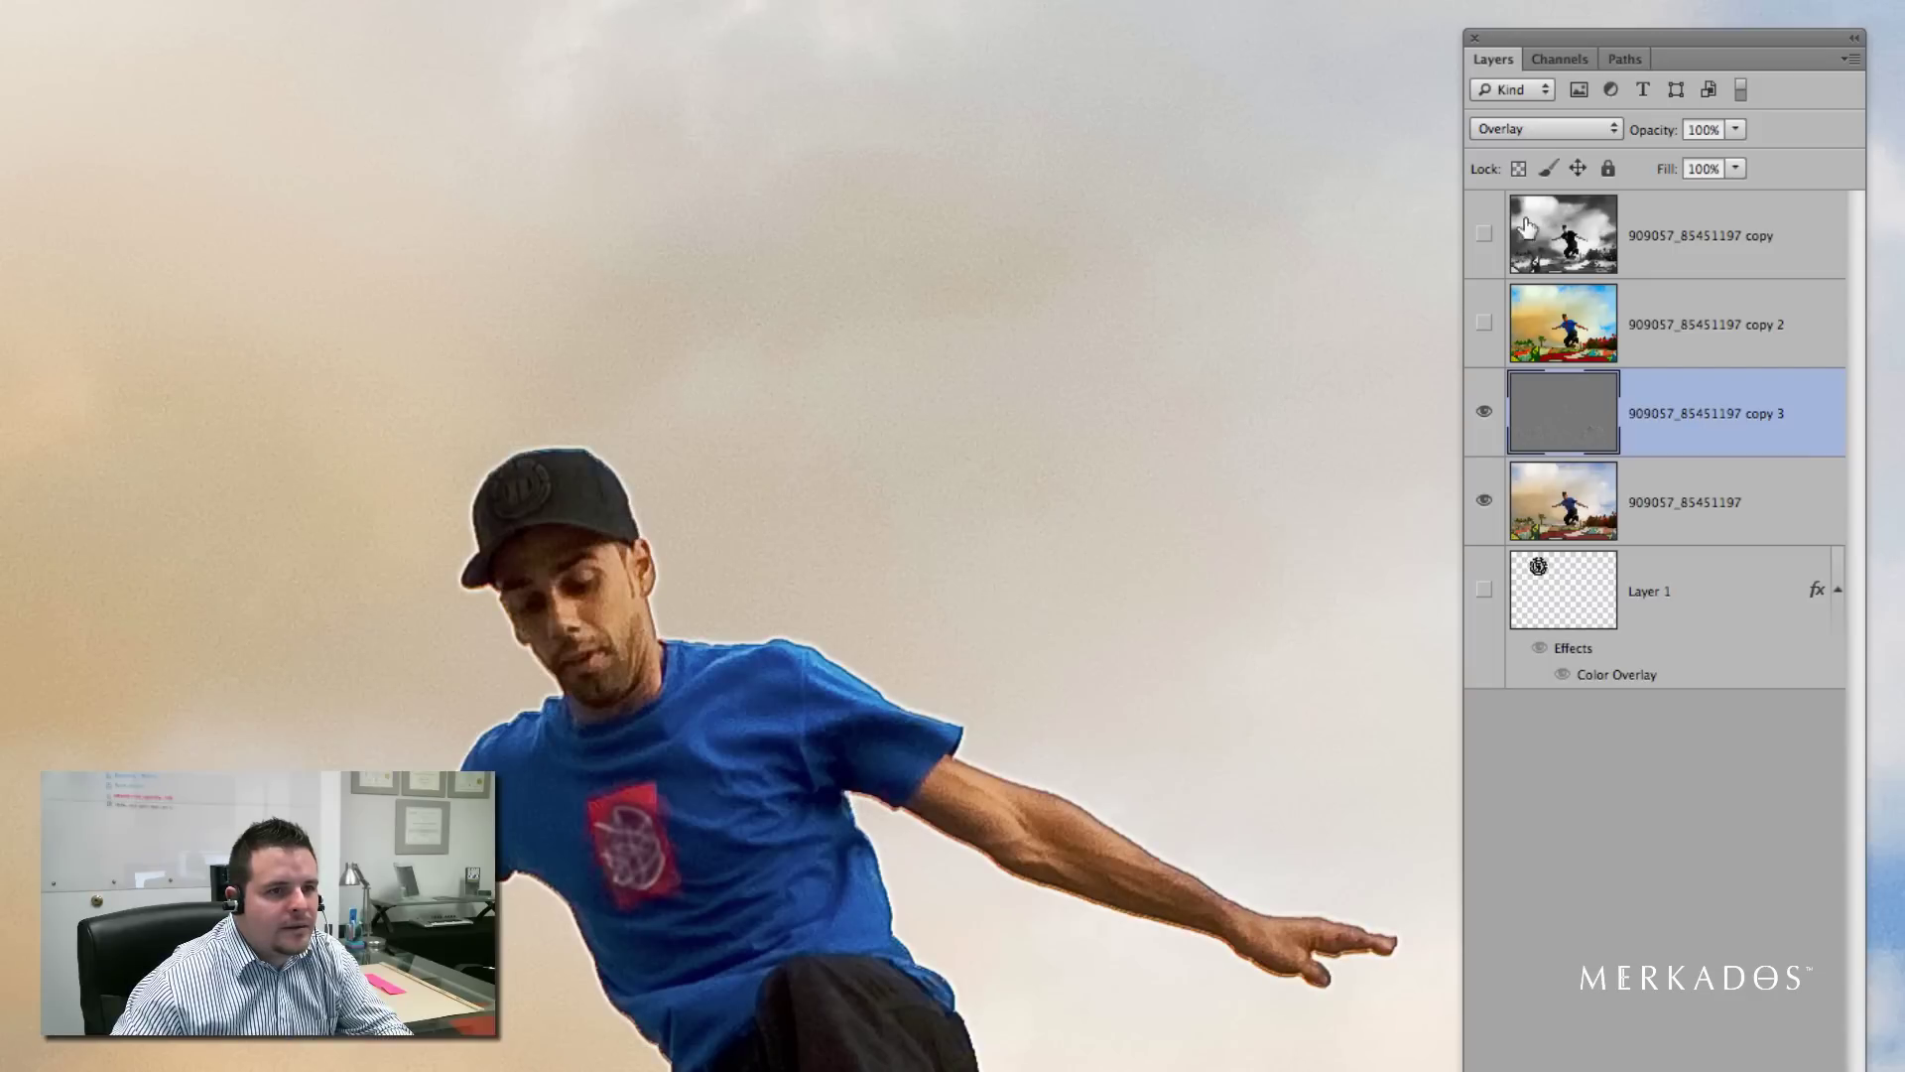
click(1483, 234)
click(1482, 338)
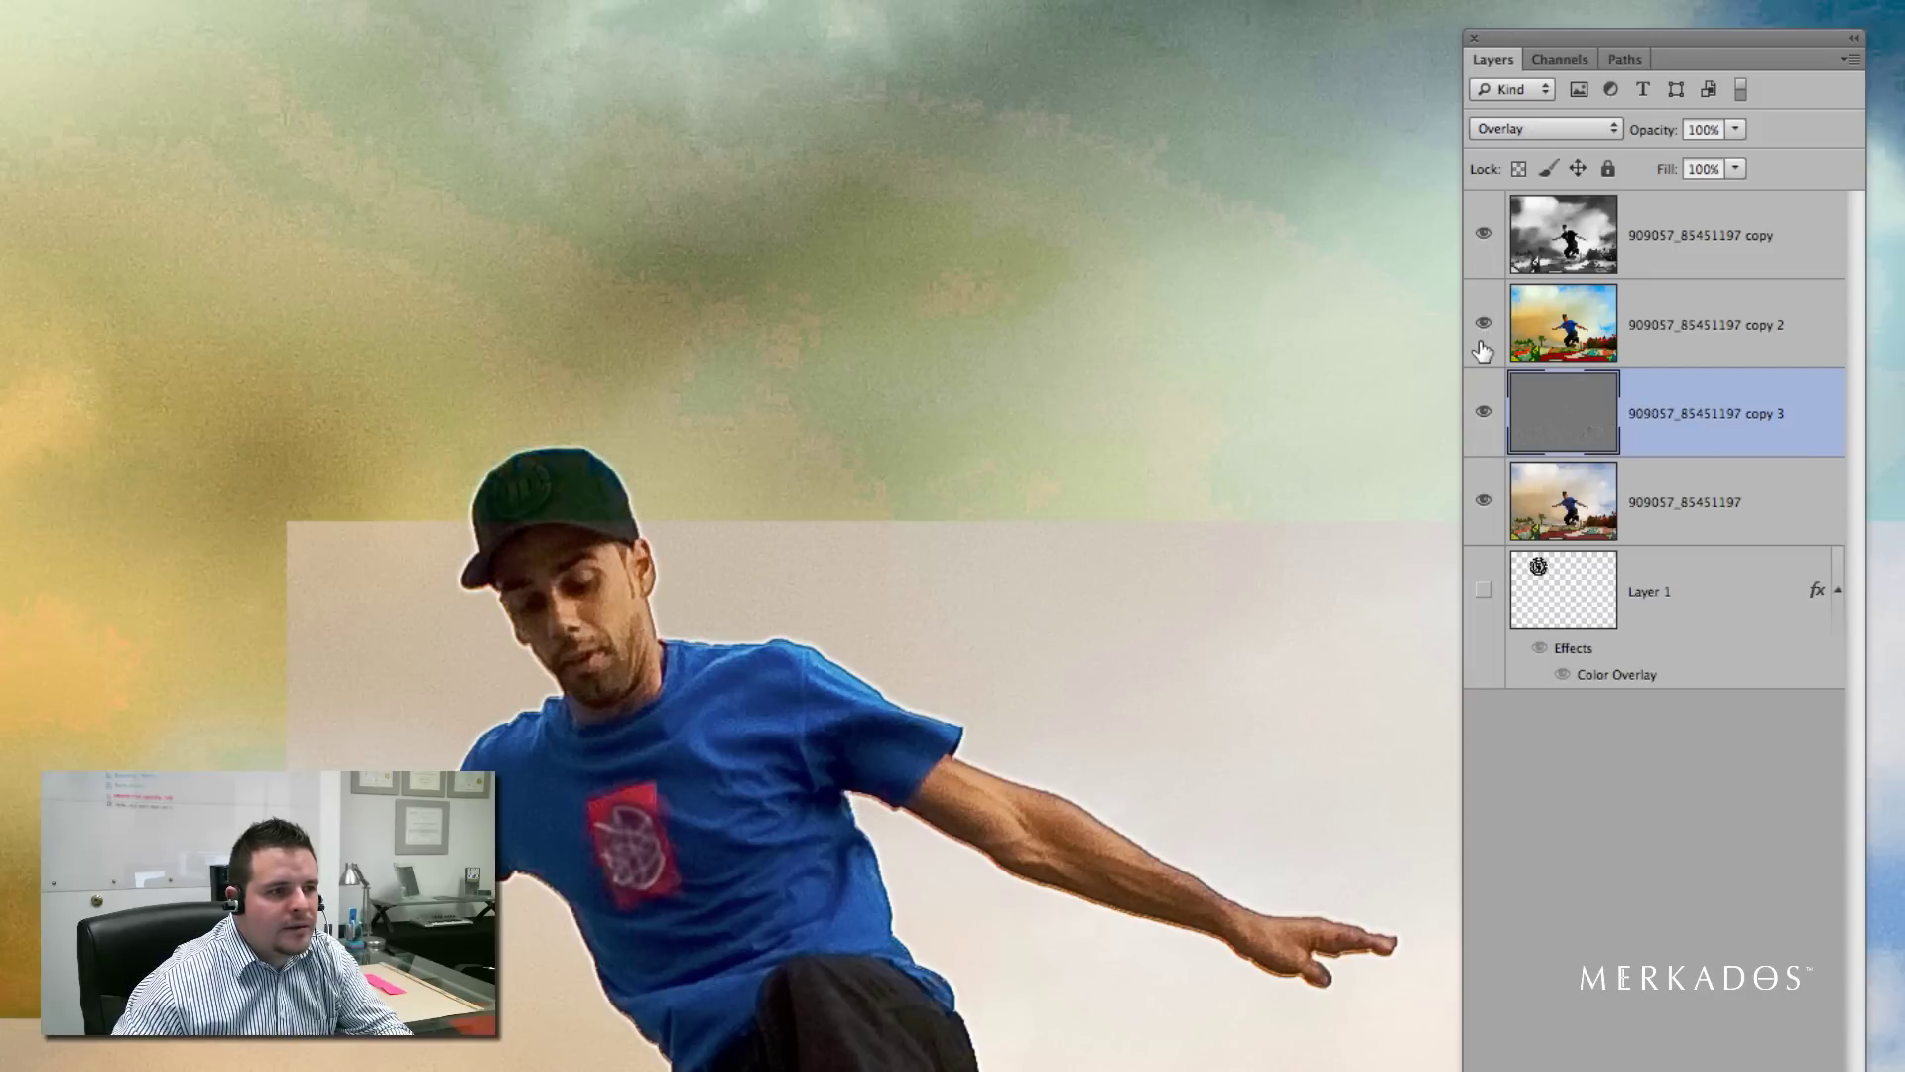
drag(1714, 401, 1685, 198)
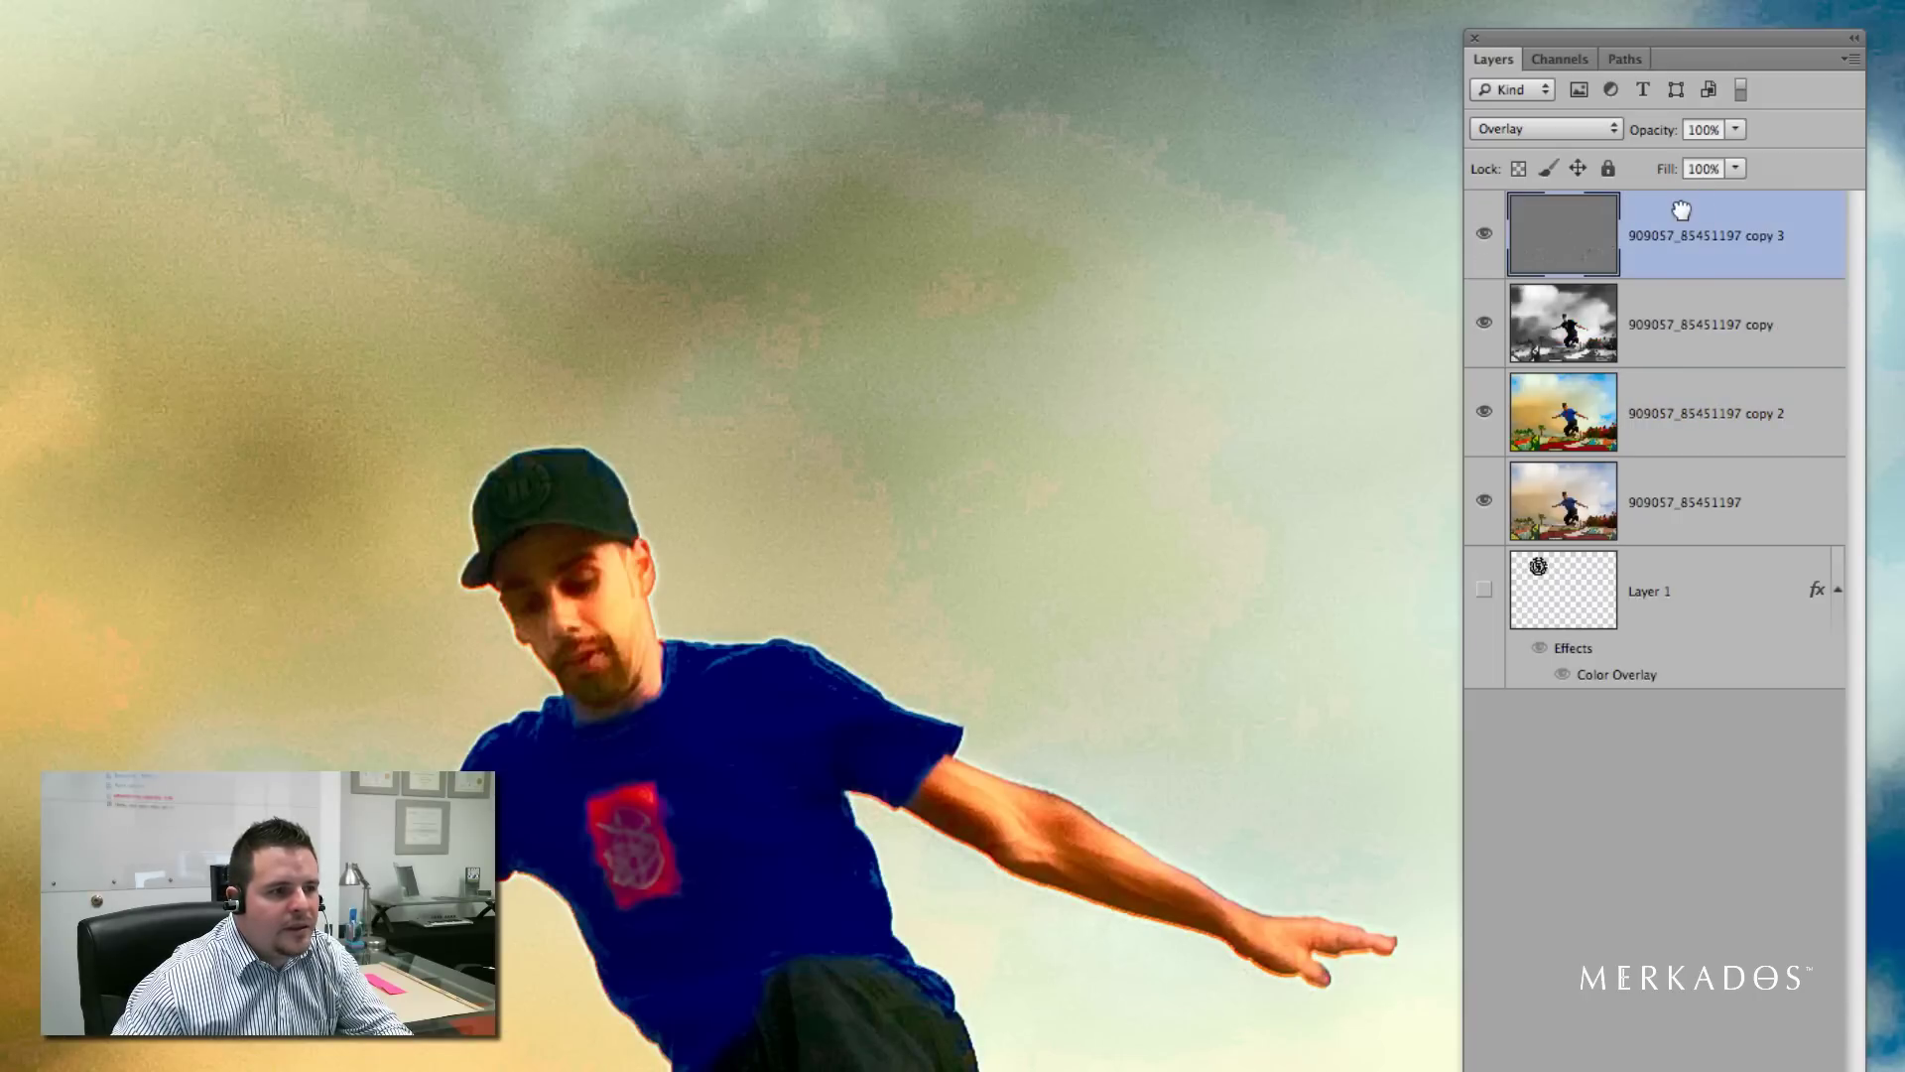
Step: Compare the image with and without the High Pass sharpening layer
alt+click(596, 435)
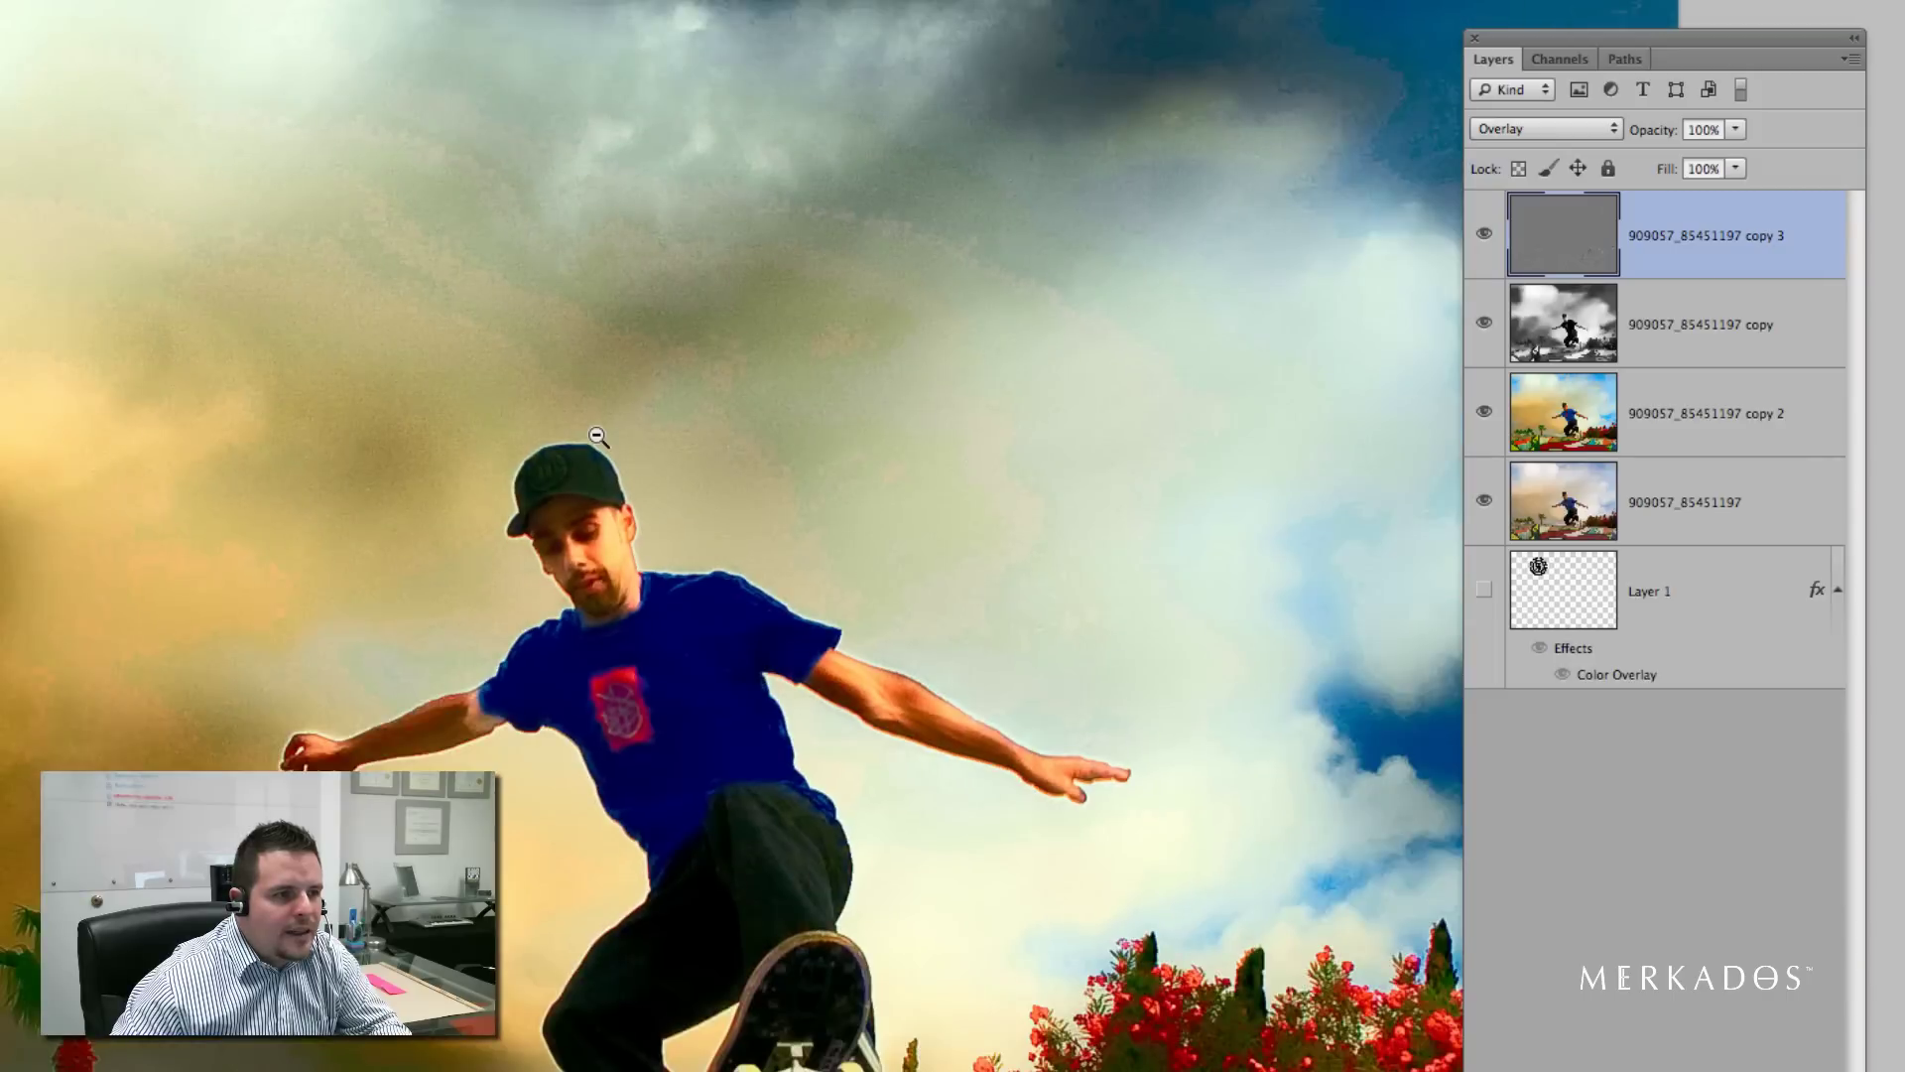
alt+click(596, 435)
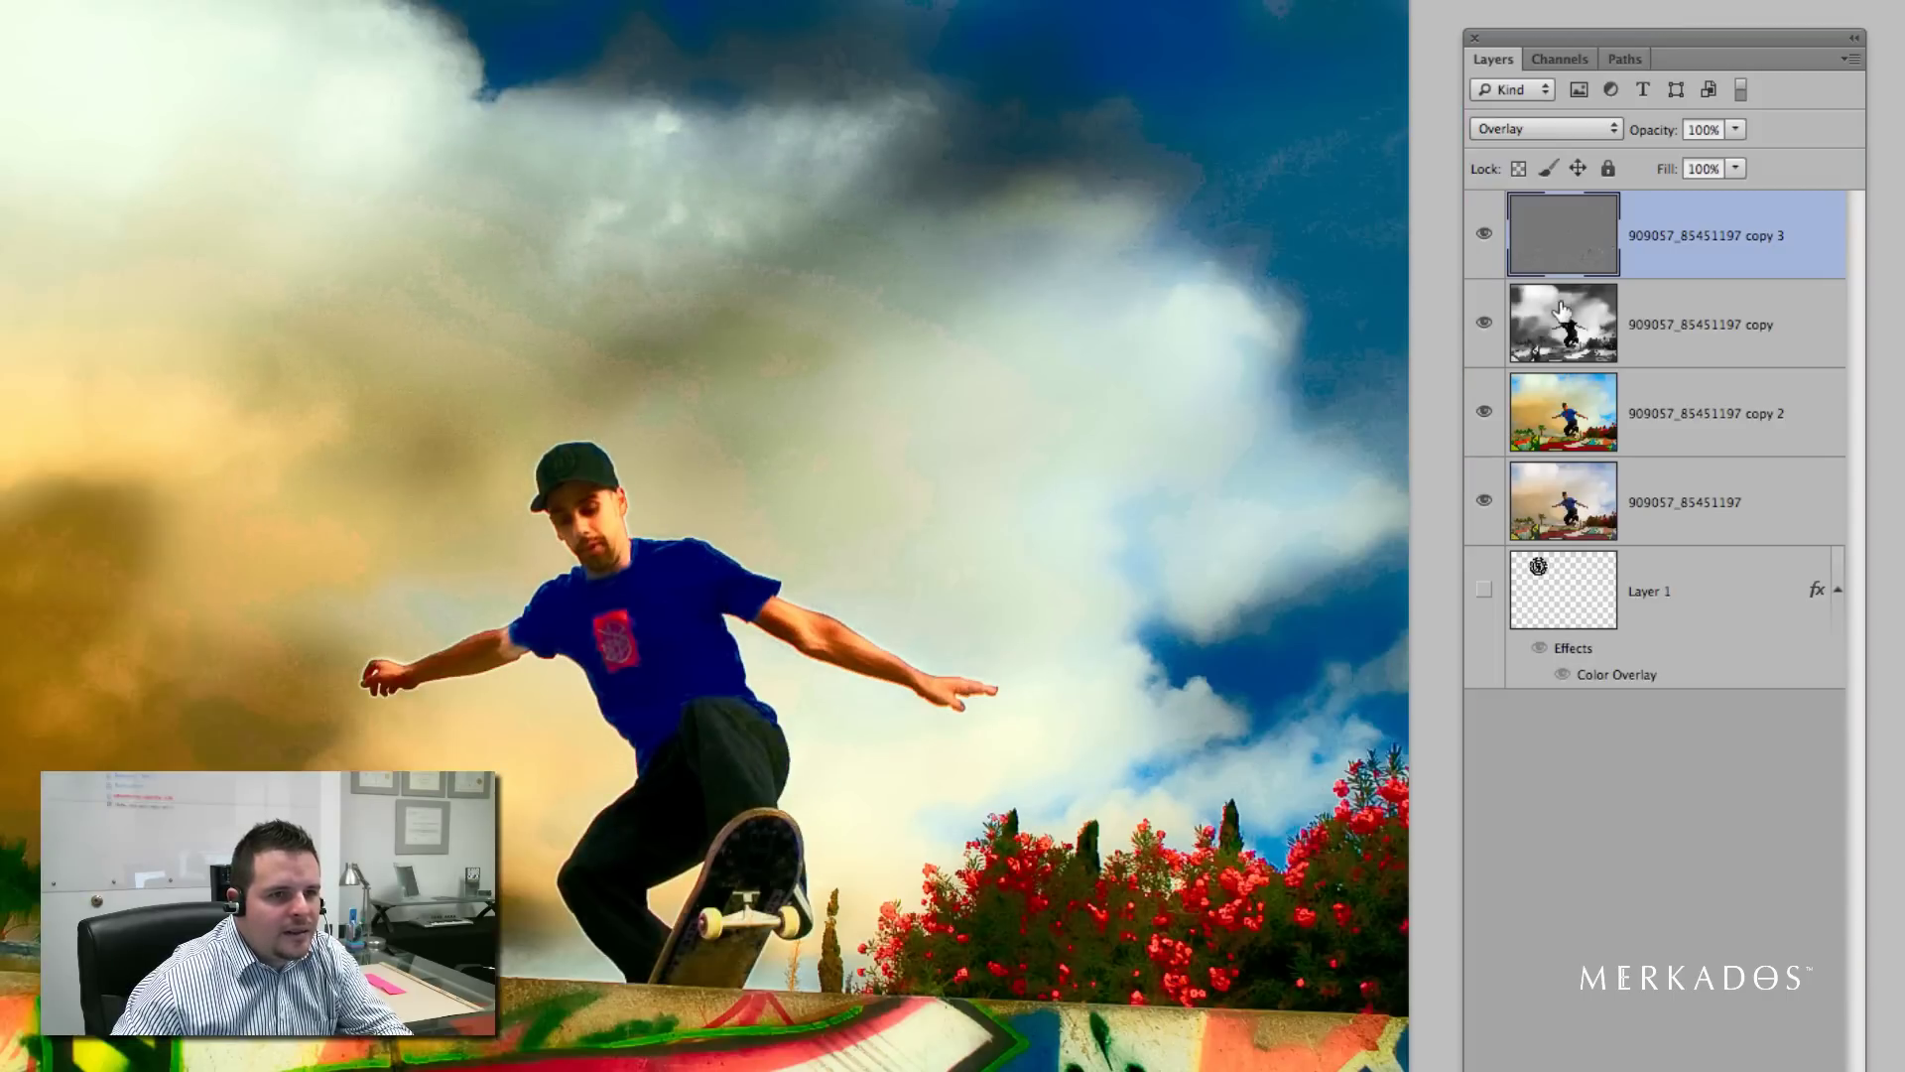
click(1485, 239)
click(1485, 239)
click(1485, 240)
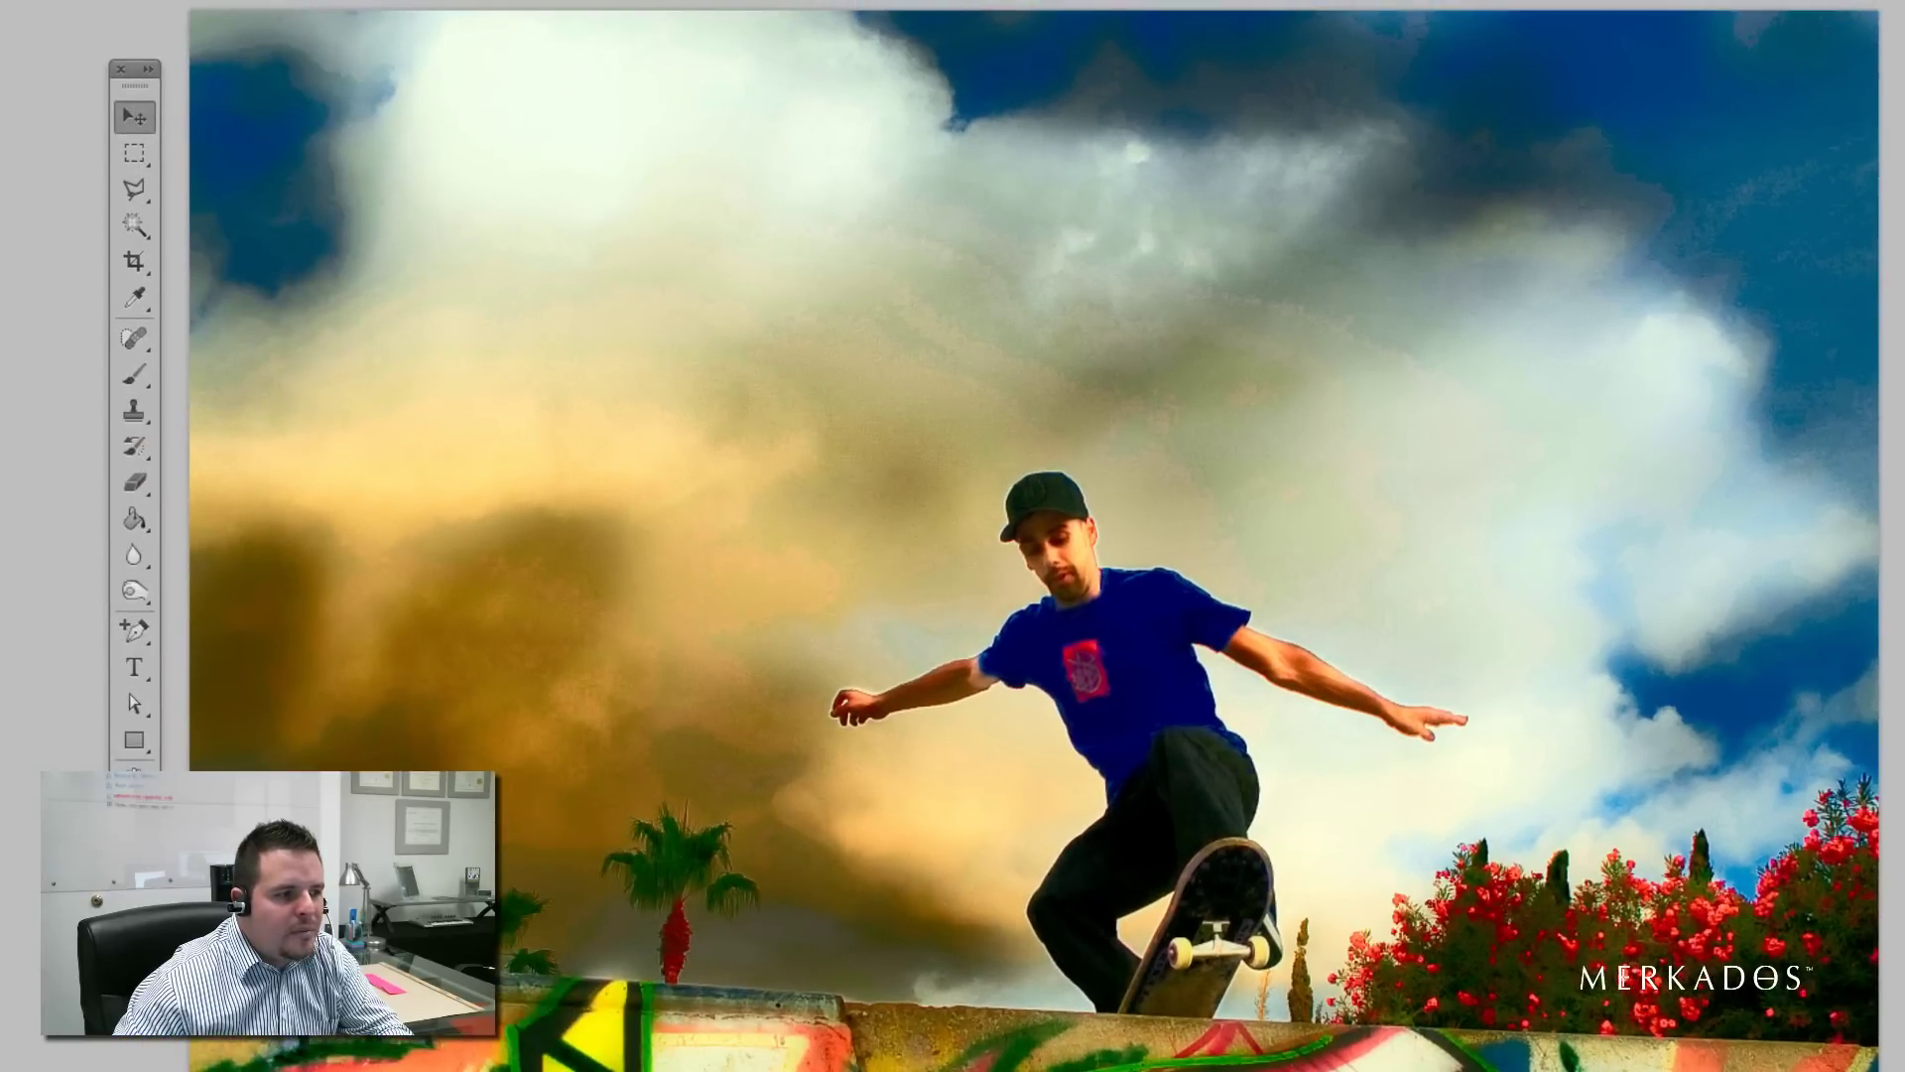
Step: Examine the sharpening and grain around the palm tree and the sky up close, and review the whole image
key(ctrl+space)
drag(614, 805, 797, 929)
alt+click(816, 968)
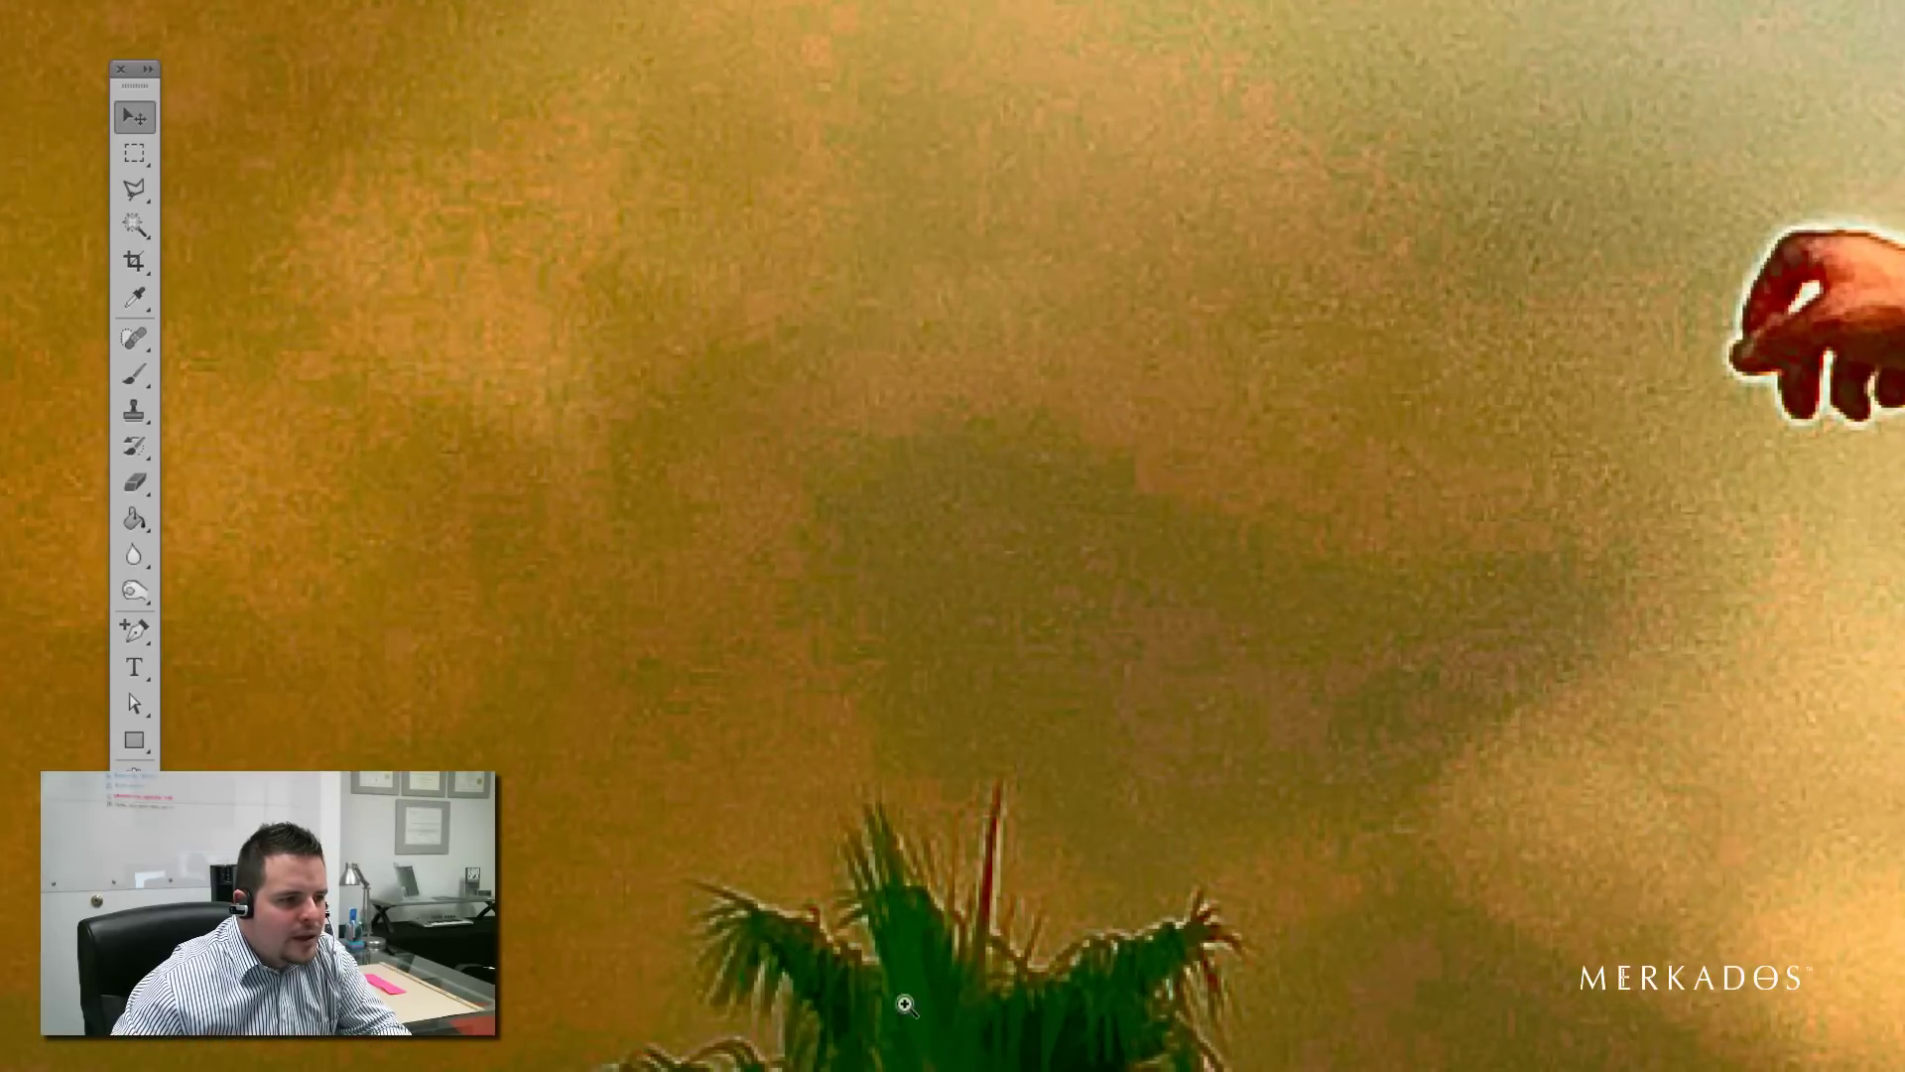
ctrl+click(1076, 625)
scroll(1082, 567, down, 1)
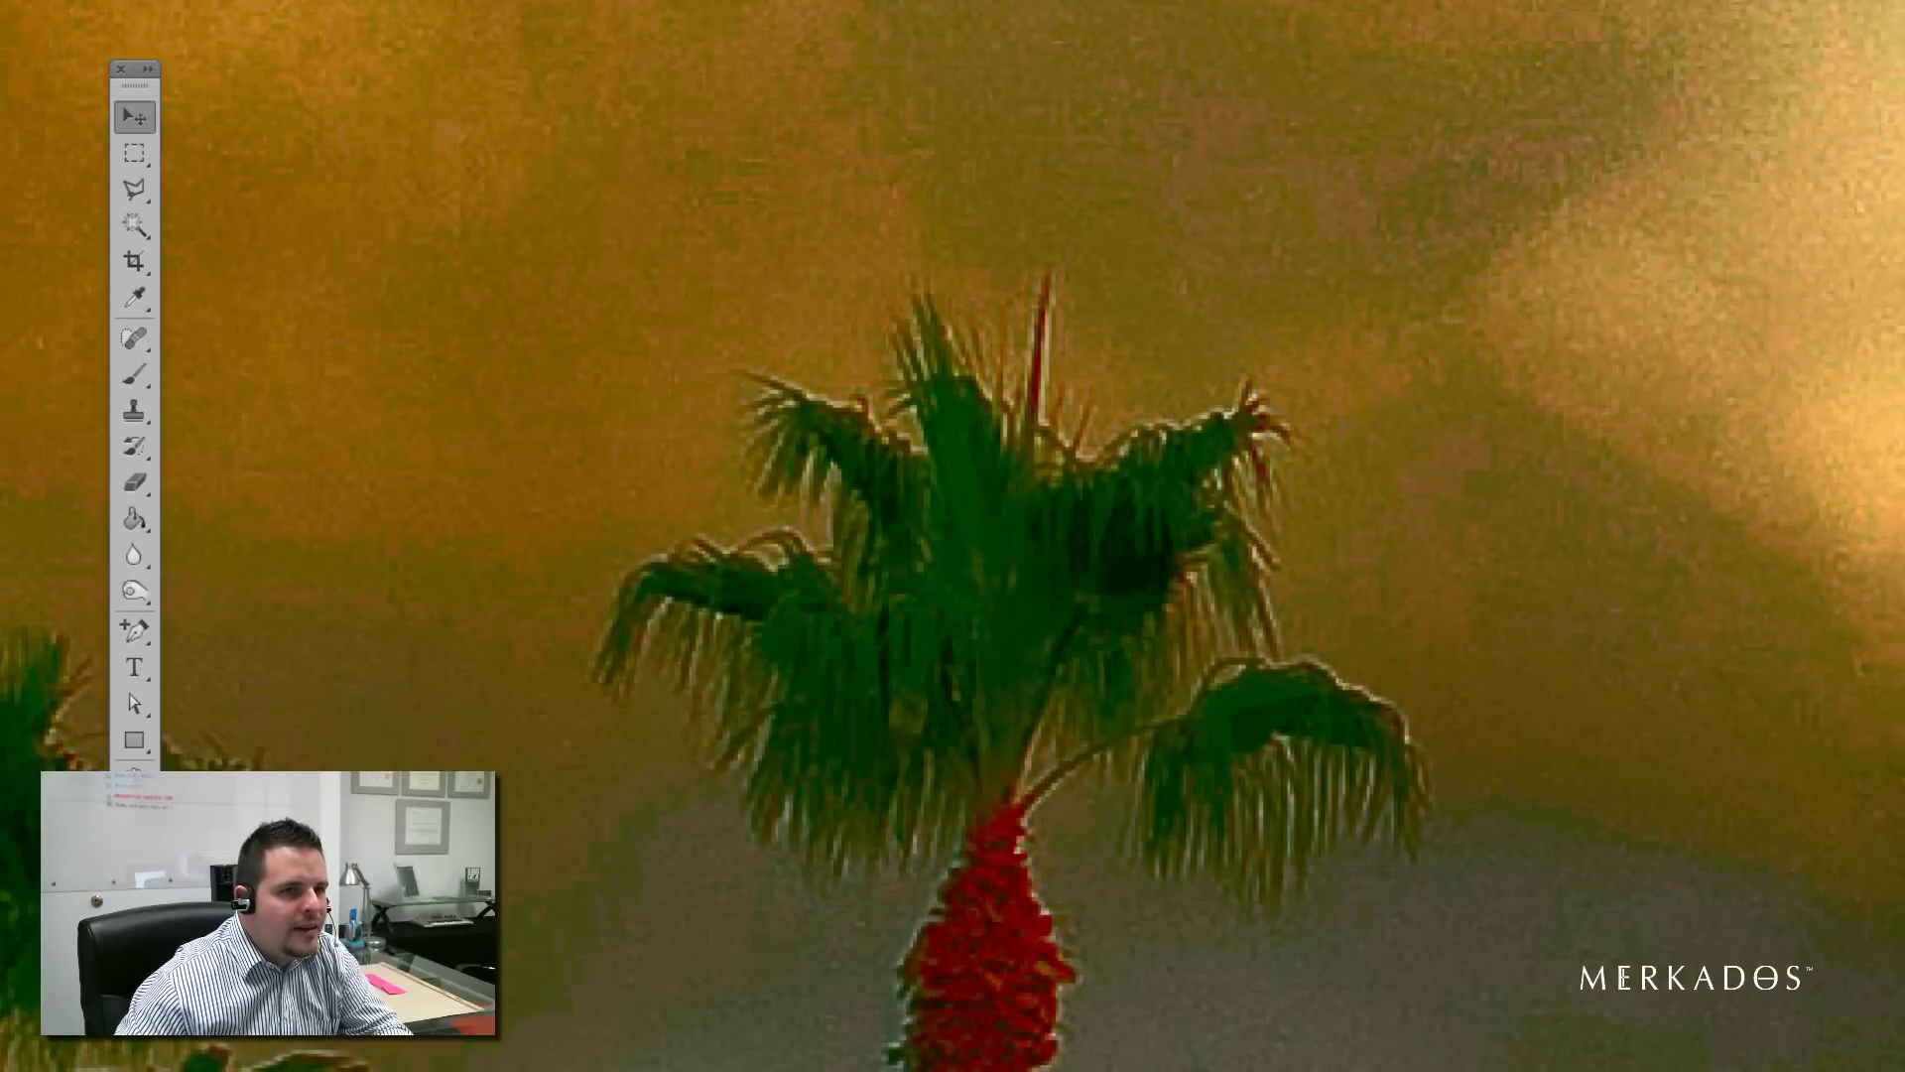
alt+click(1373, 540)
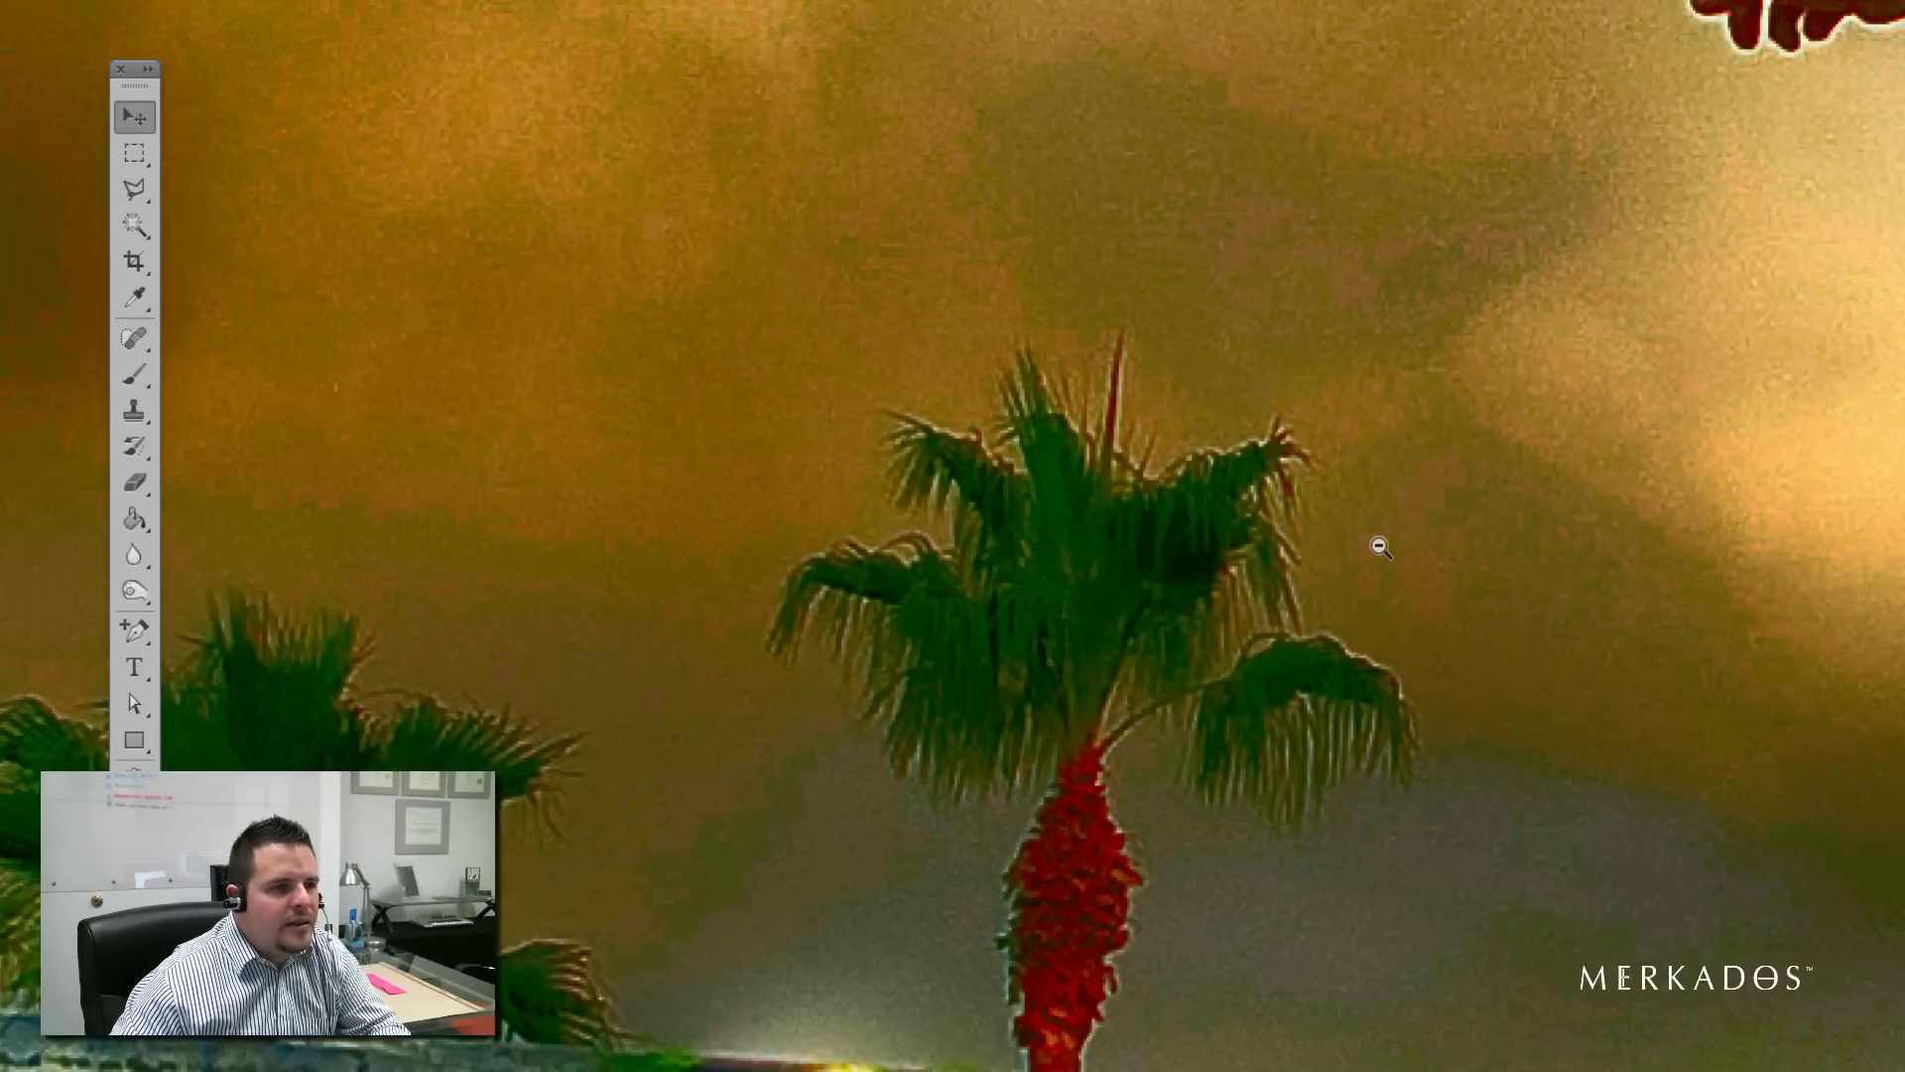
alt+click(1435, 573)
alt+click(1432, 567)
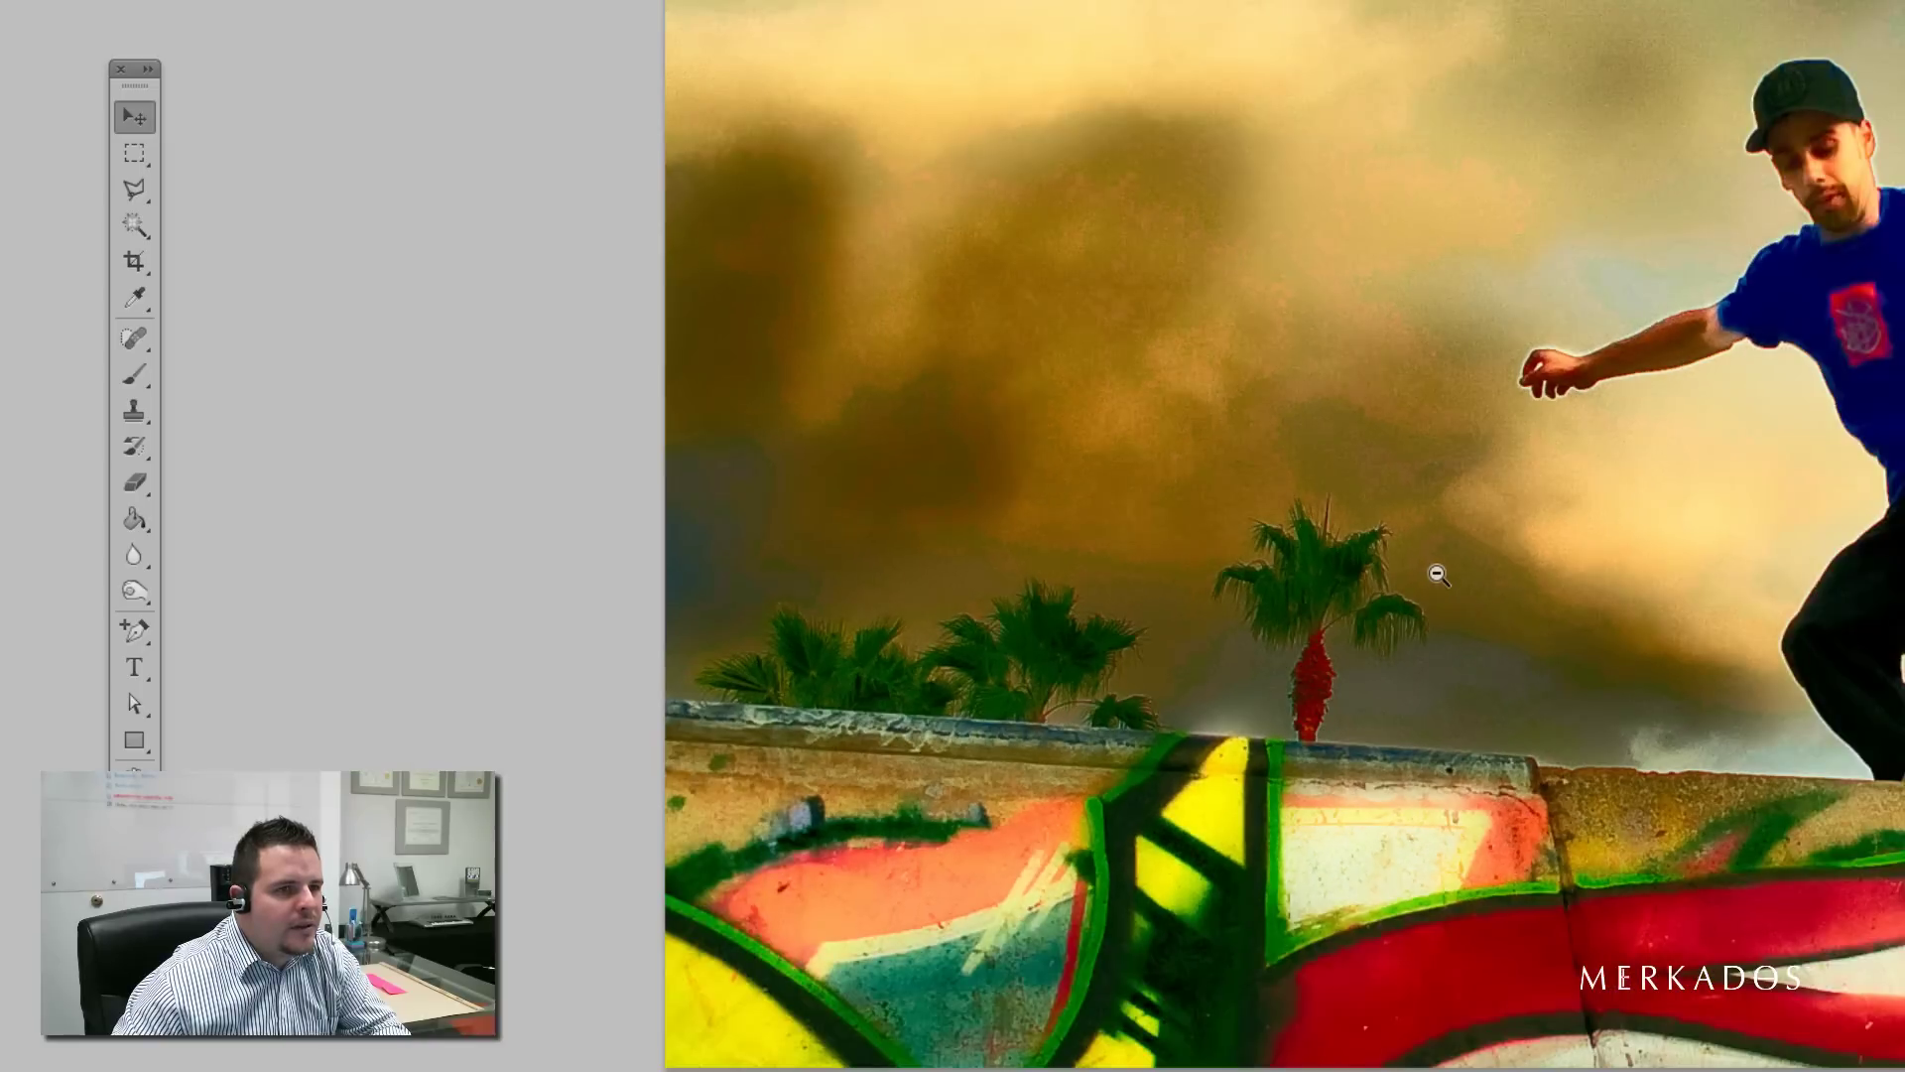
drag(1437, 465, 1227, 589)
scroll(1228, 588, down, 1)
drag(1441, 528, 1412, 593)
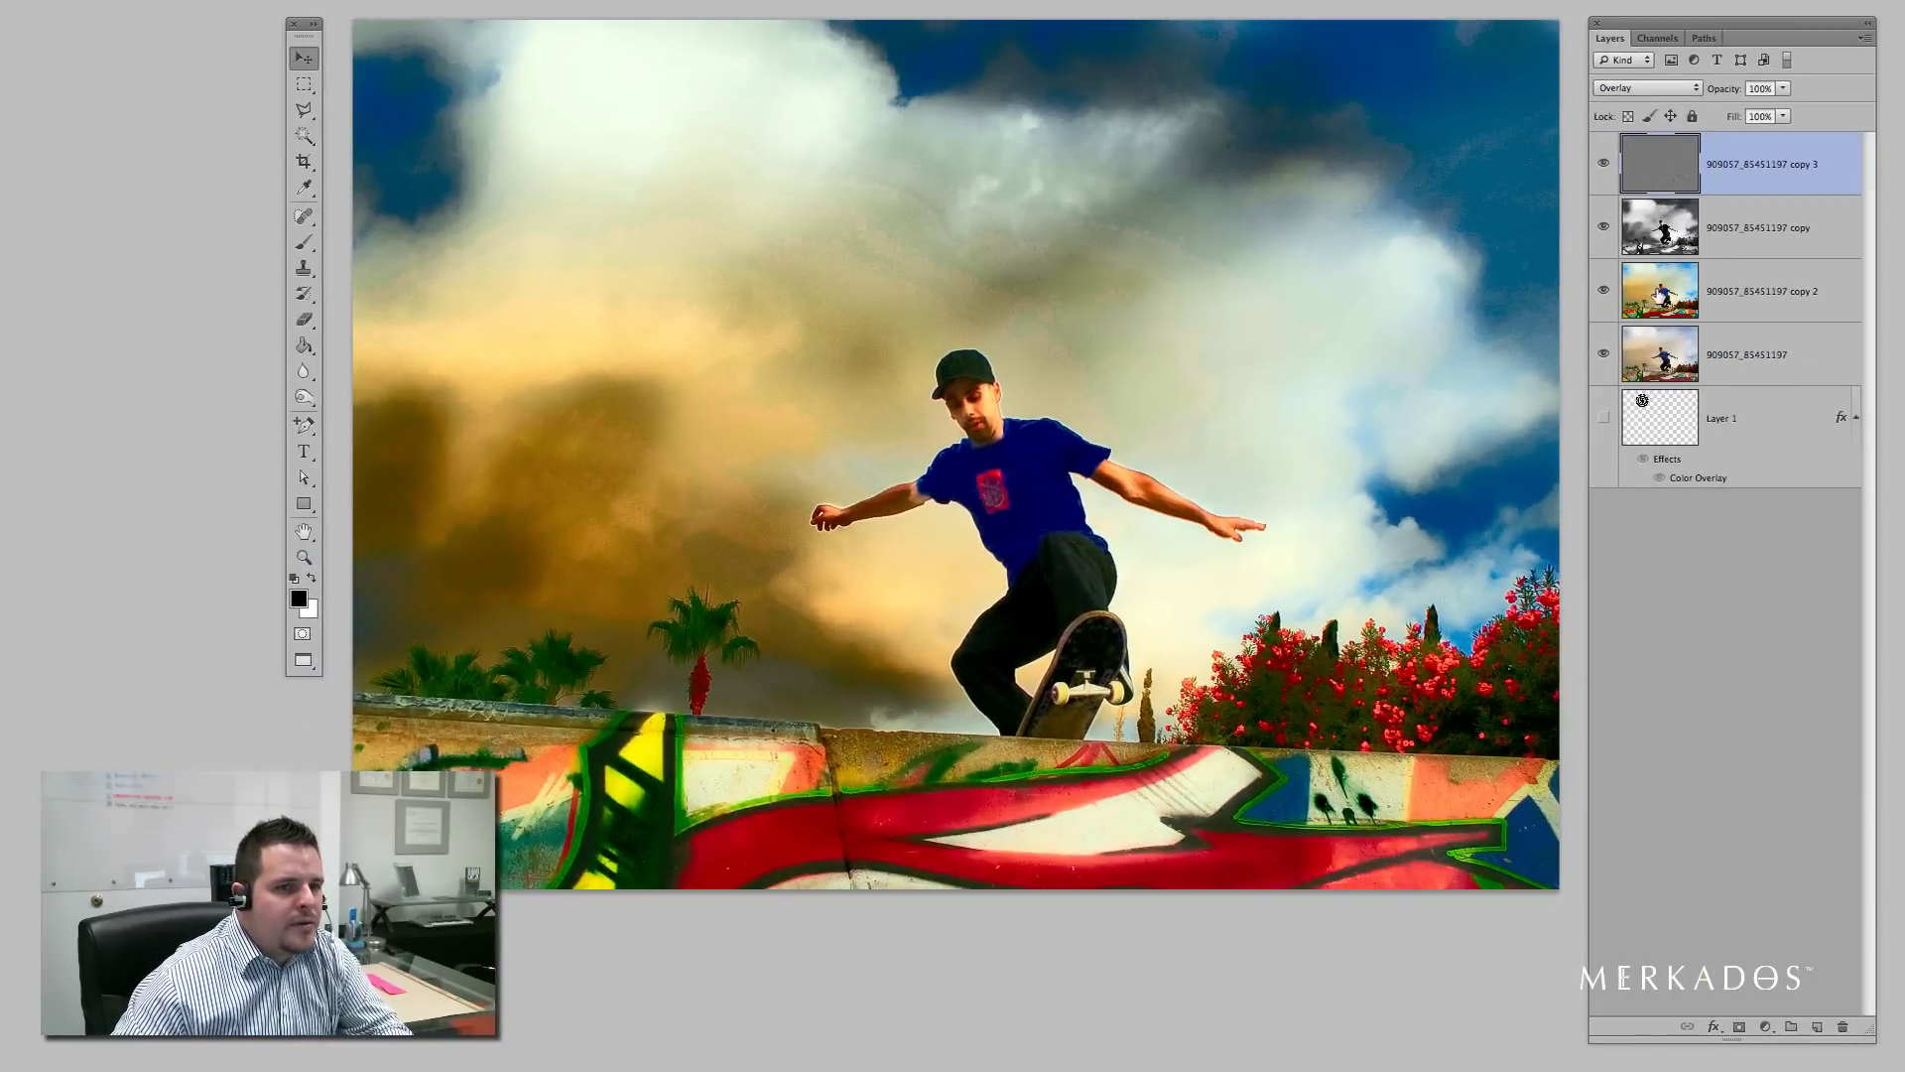
Step: Lower the boosted Color layer's opacity to 40% and the Luminosity copy's opacity to 85%
click(1664, 296)
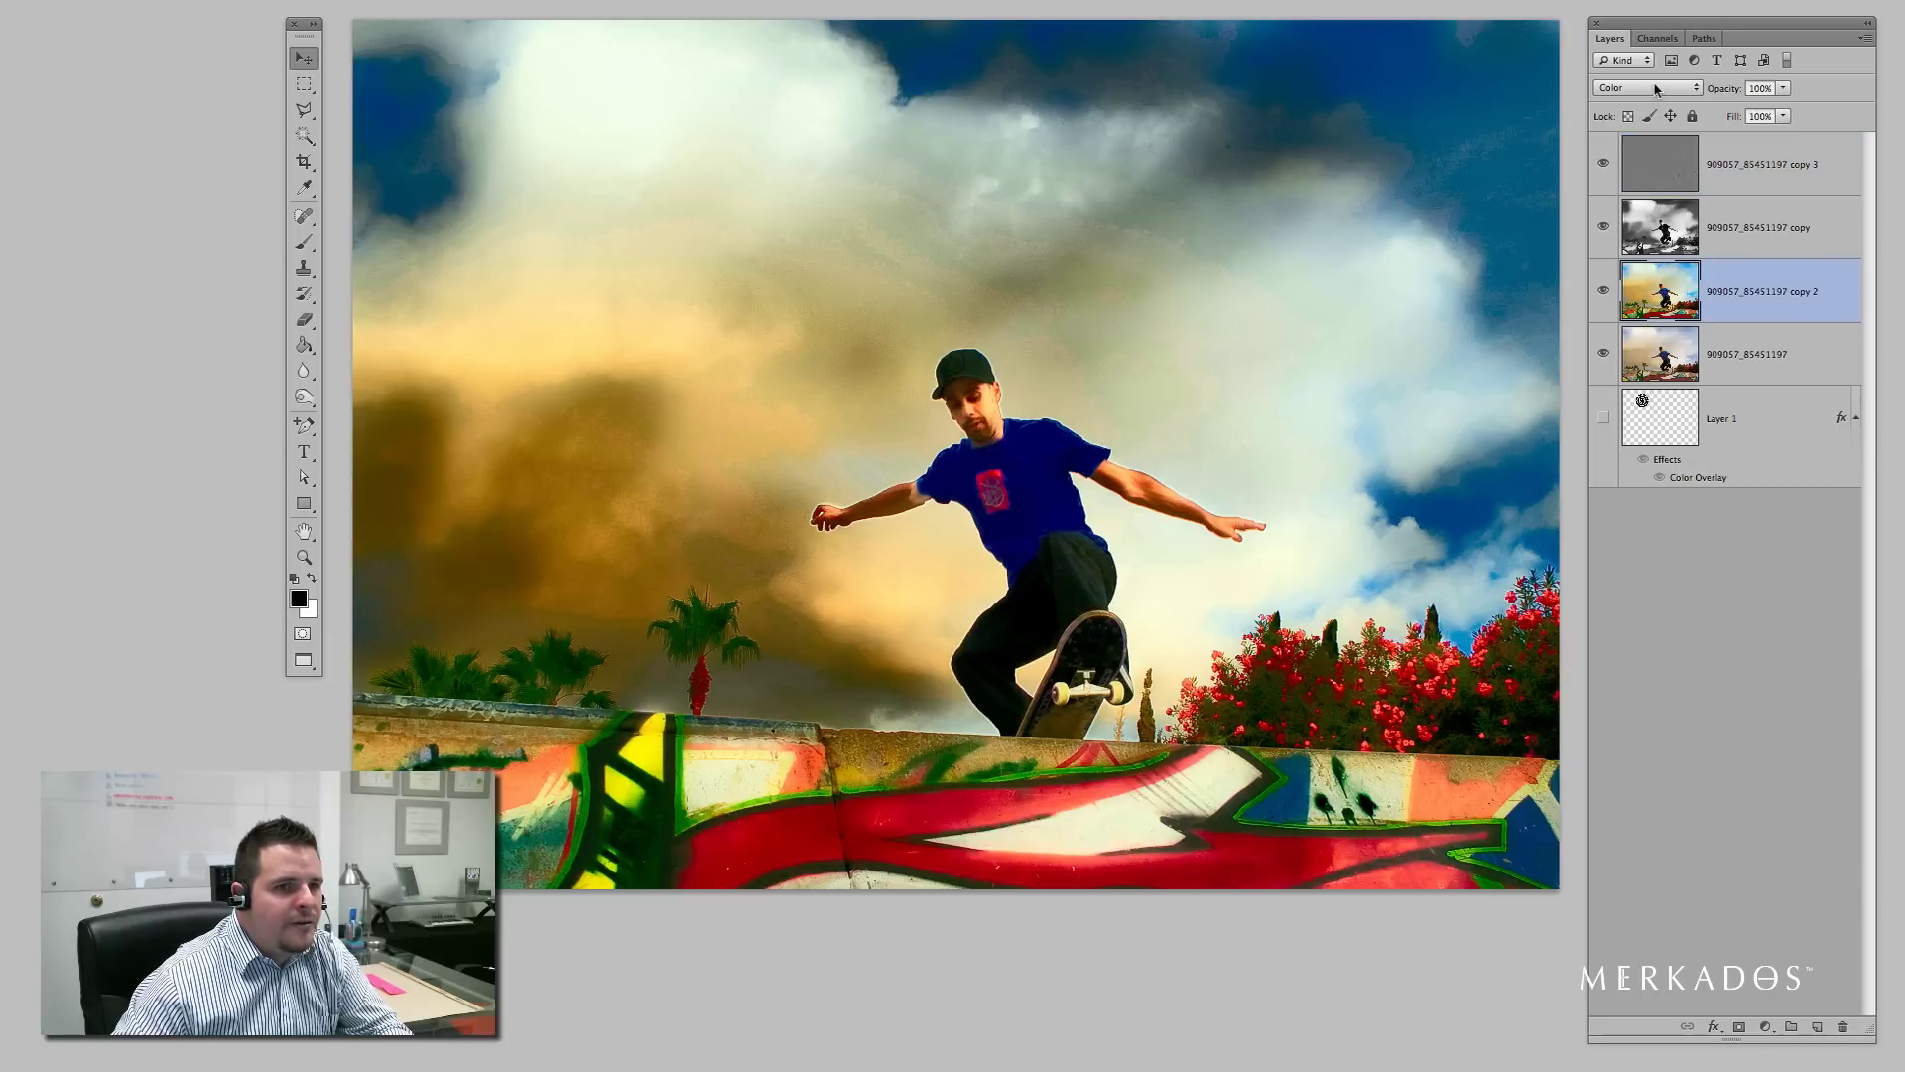
drag(1724, 93, 1665, 101)
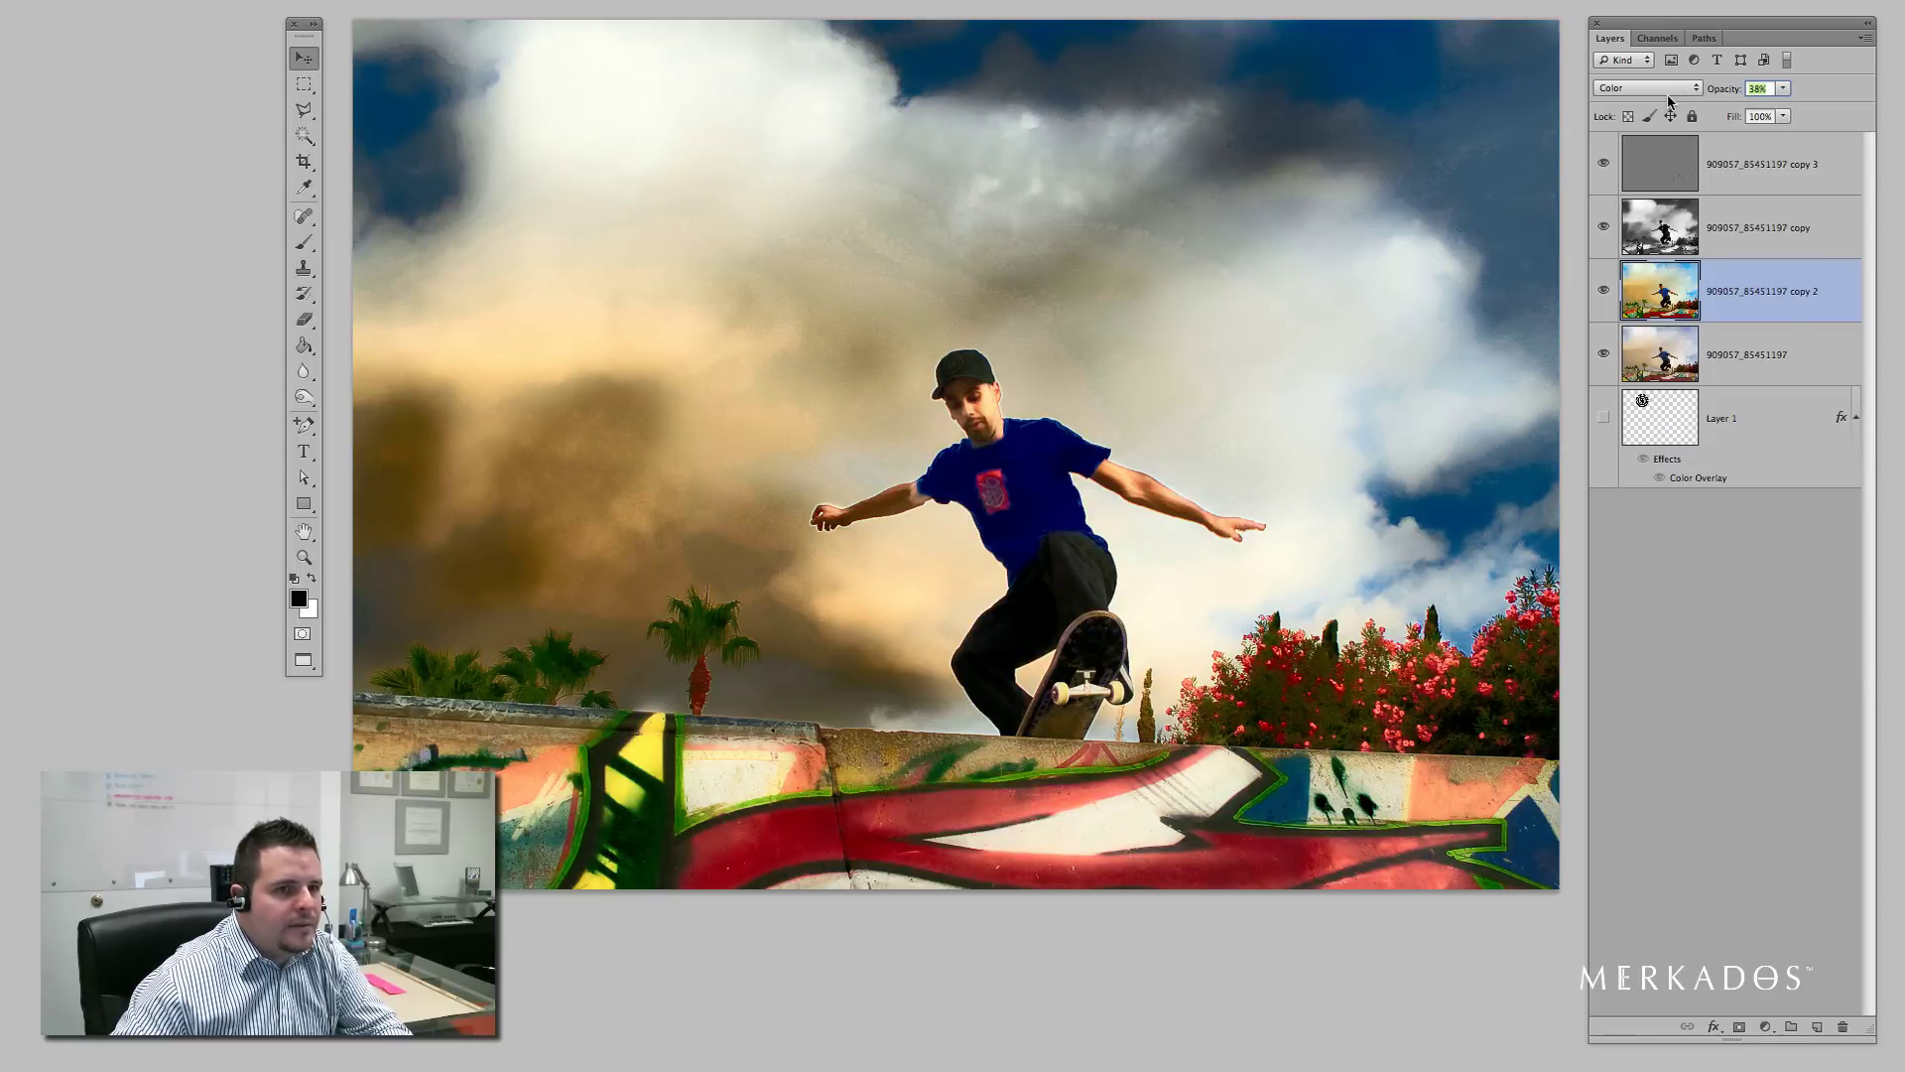
drag(1670, 100, 1671, 100)
click(1740, 243)
mouse_move(1724, 93)
mouse_down()
mouse_move(1691, 97)
mouse_move(1707, 96)
mouse_up()
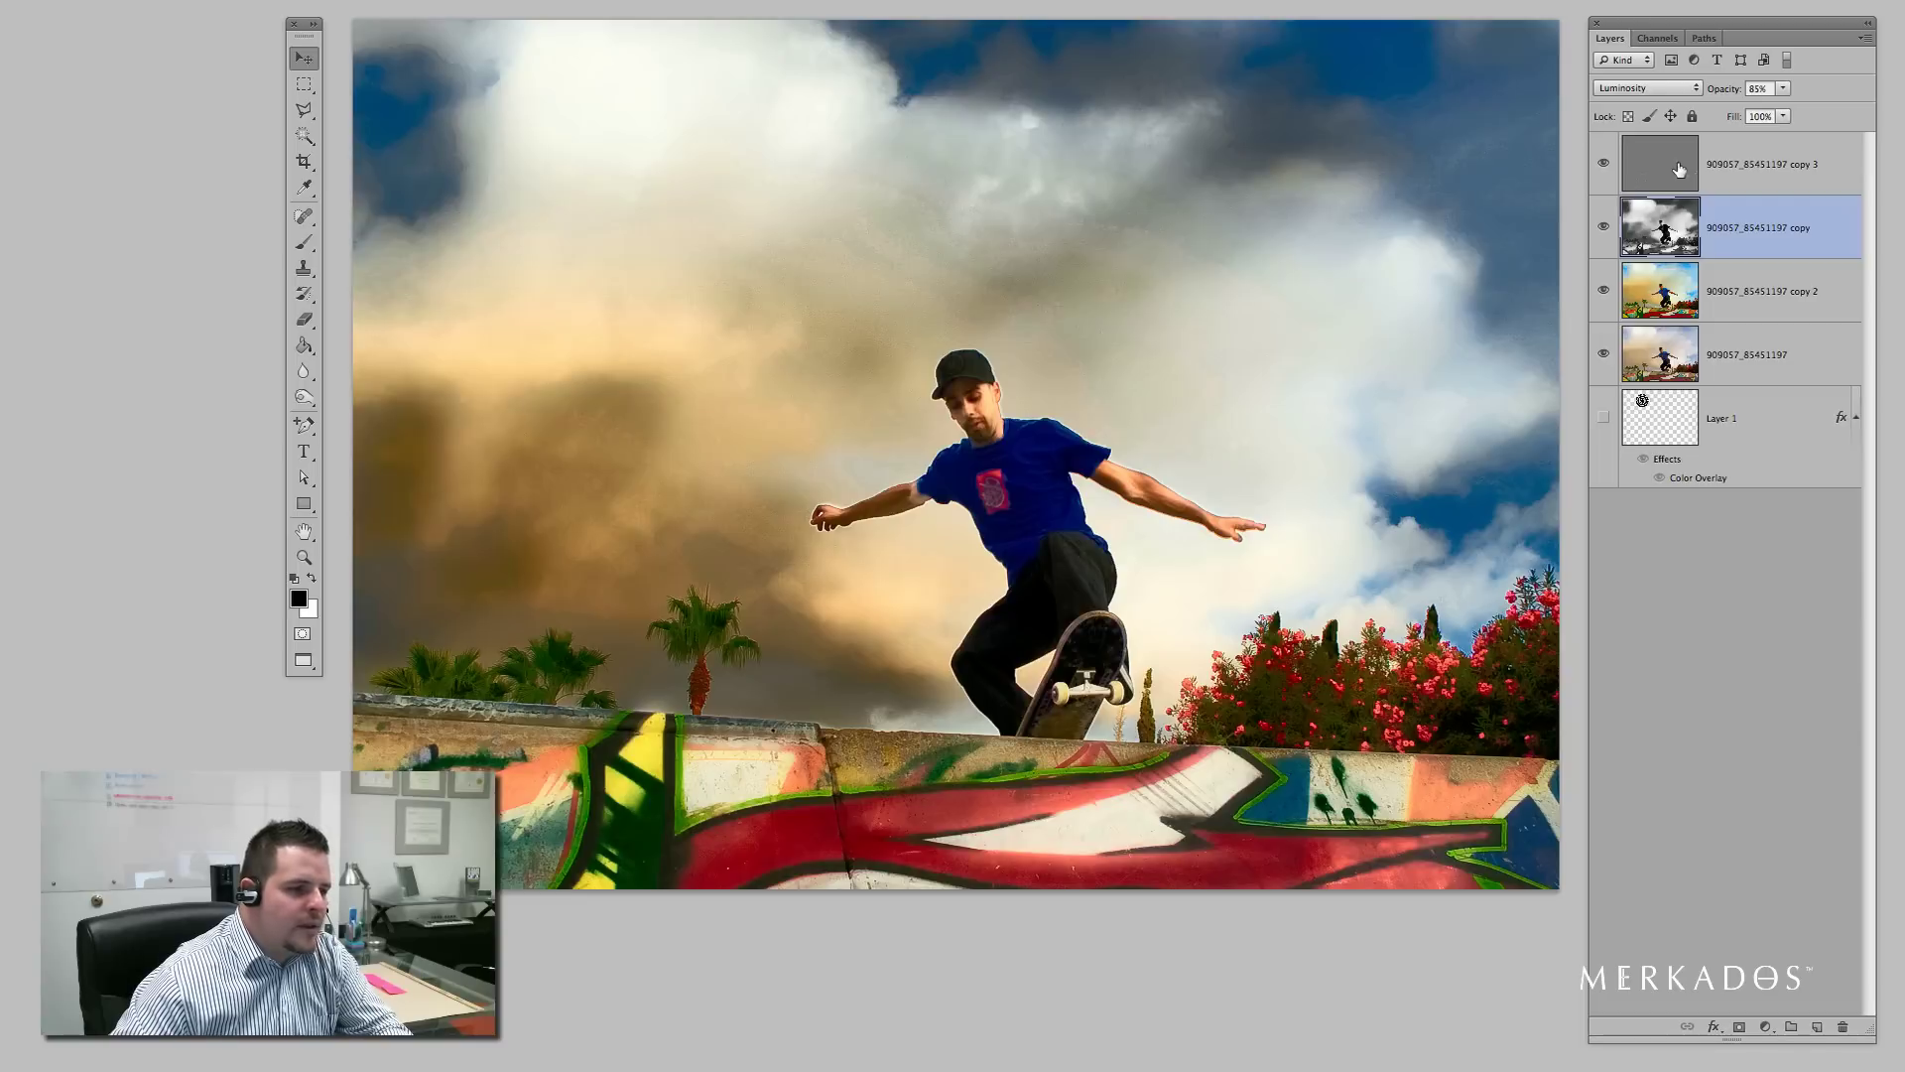
Step: Show the logo layer above all other layers and move the dark red logo slightly lower in the sky
click(1727, 420)
drag(1729, 423, 1727, 149)
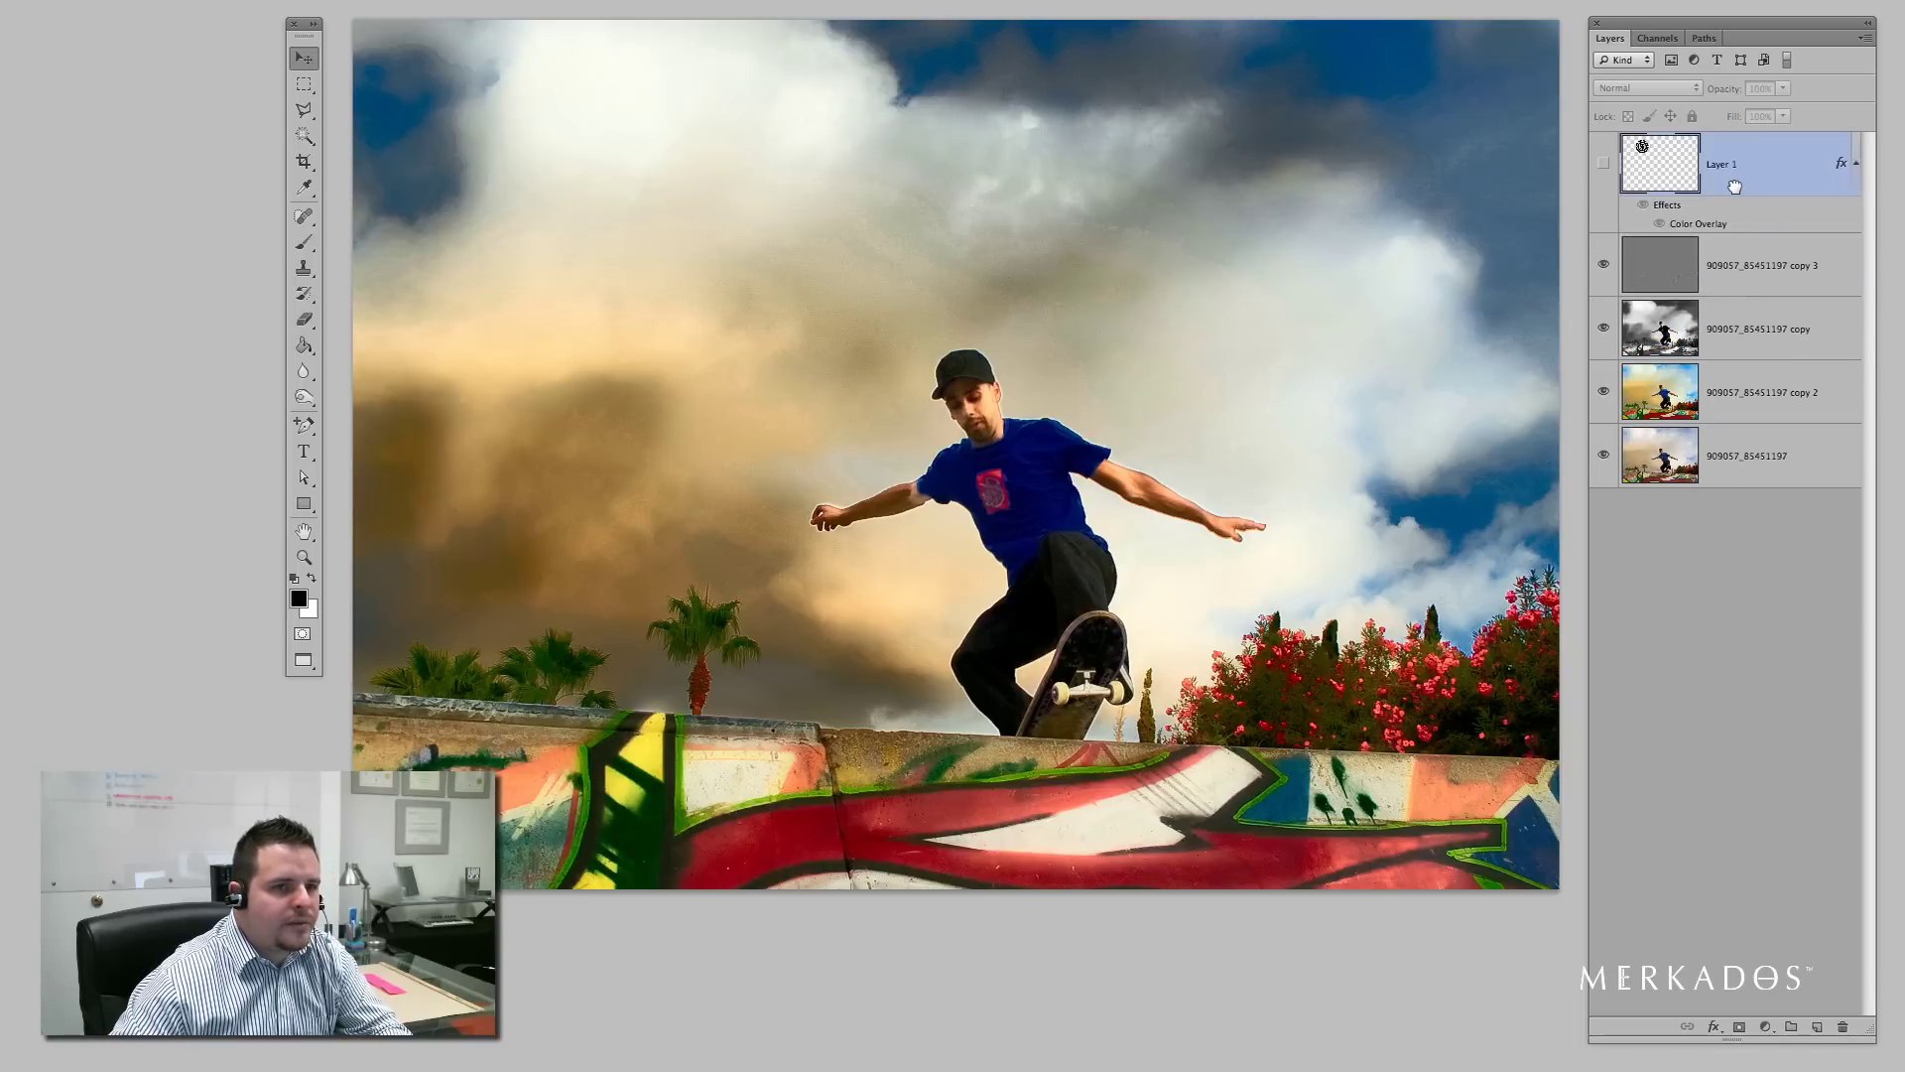
click(1603, 163)
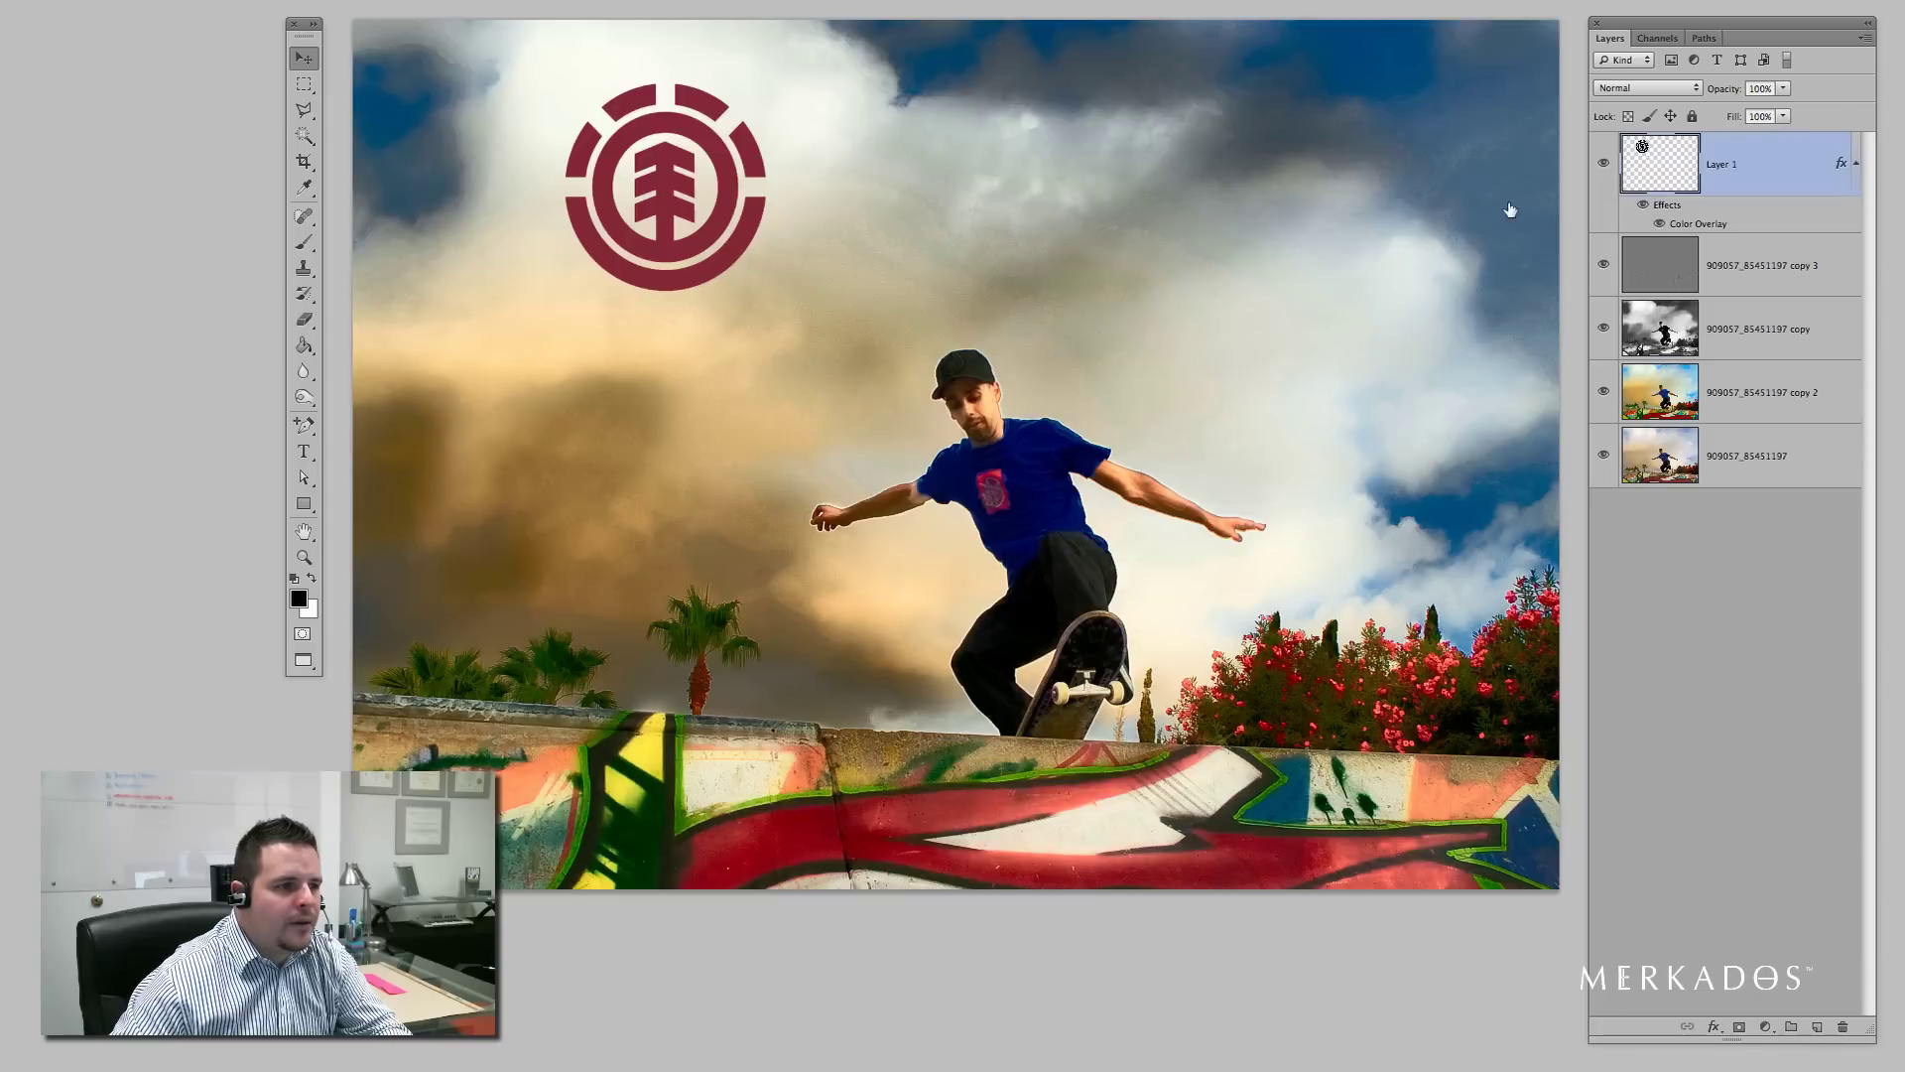
drag(679, 240, 683, 340)
key(shift+Down)
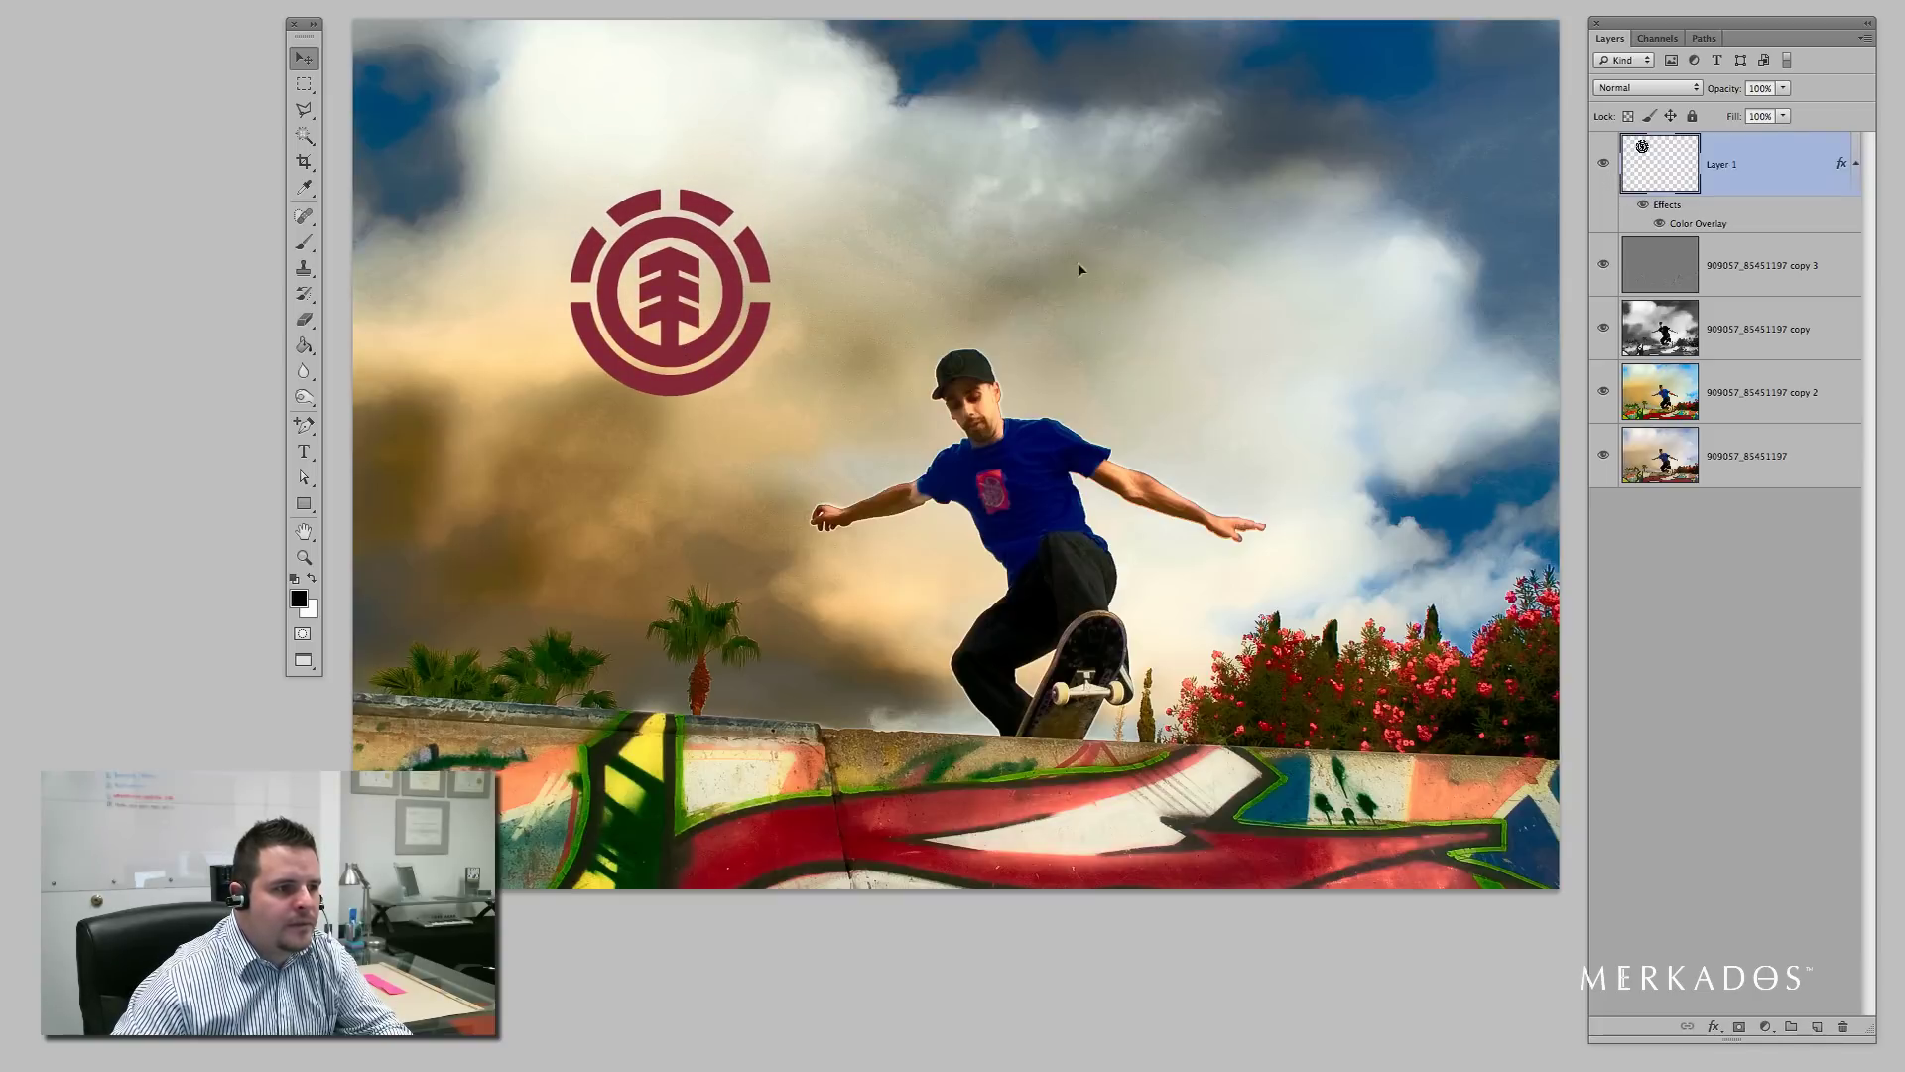
Step: Select the original photo layer beneath the boosted Color layer
ctrl+alt+click(1146, 366)
ctrl+alt+click(1145, 366)
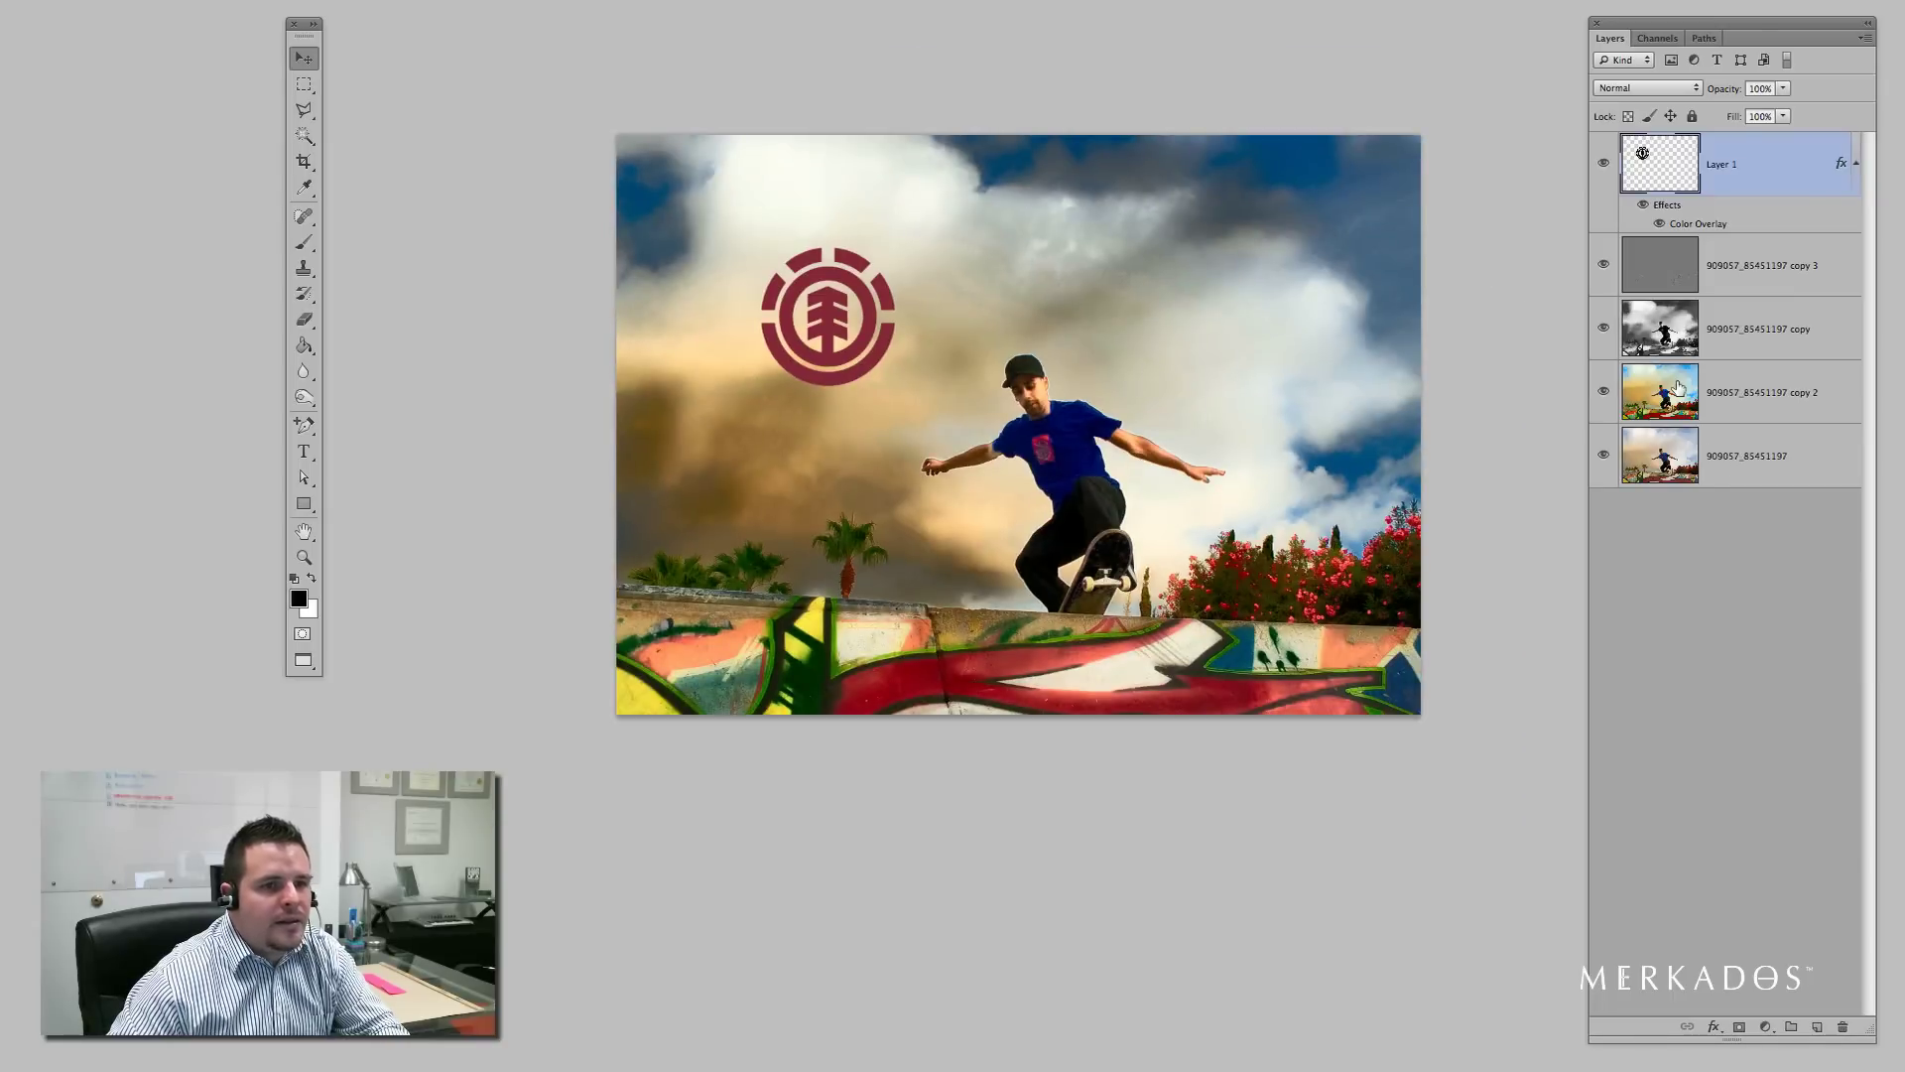
click(1731, 392)
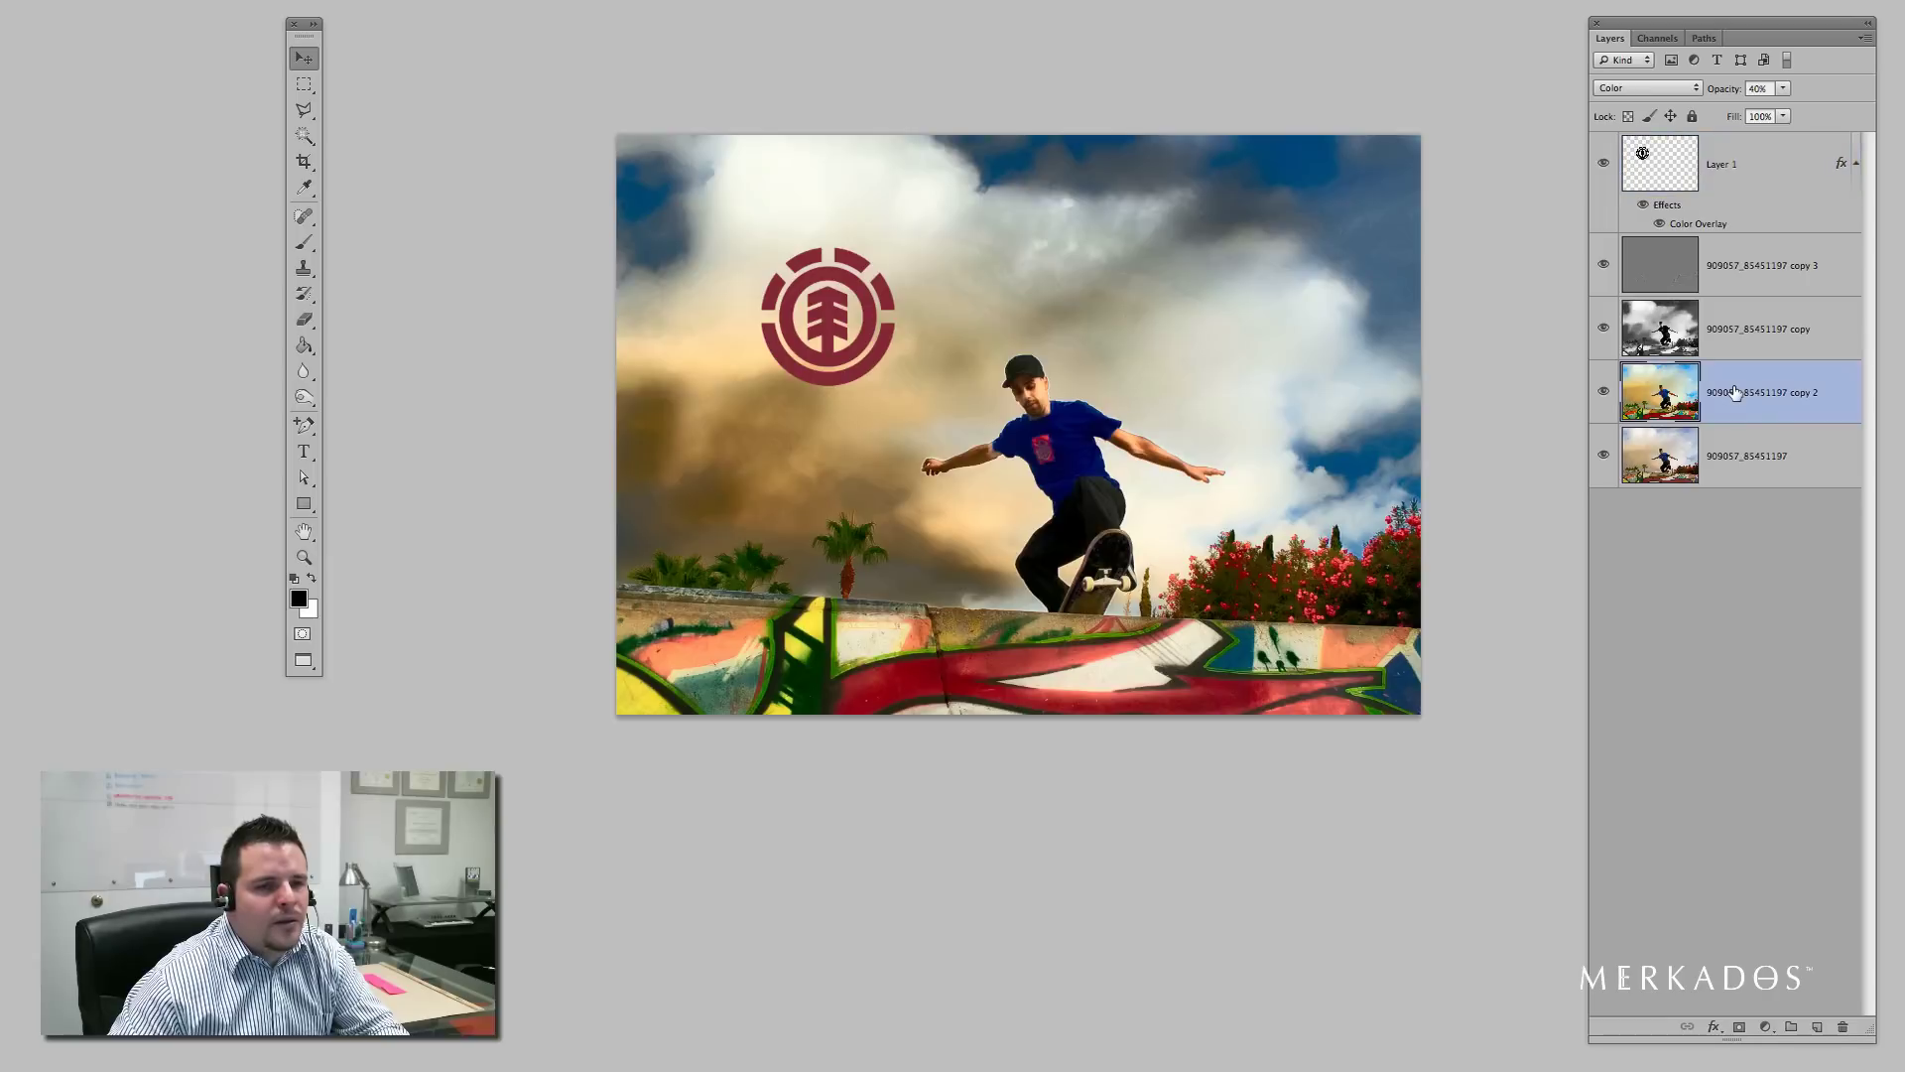
click(1751, 448)
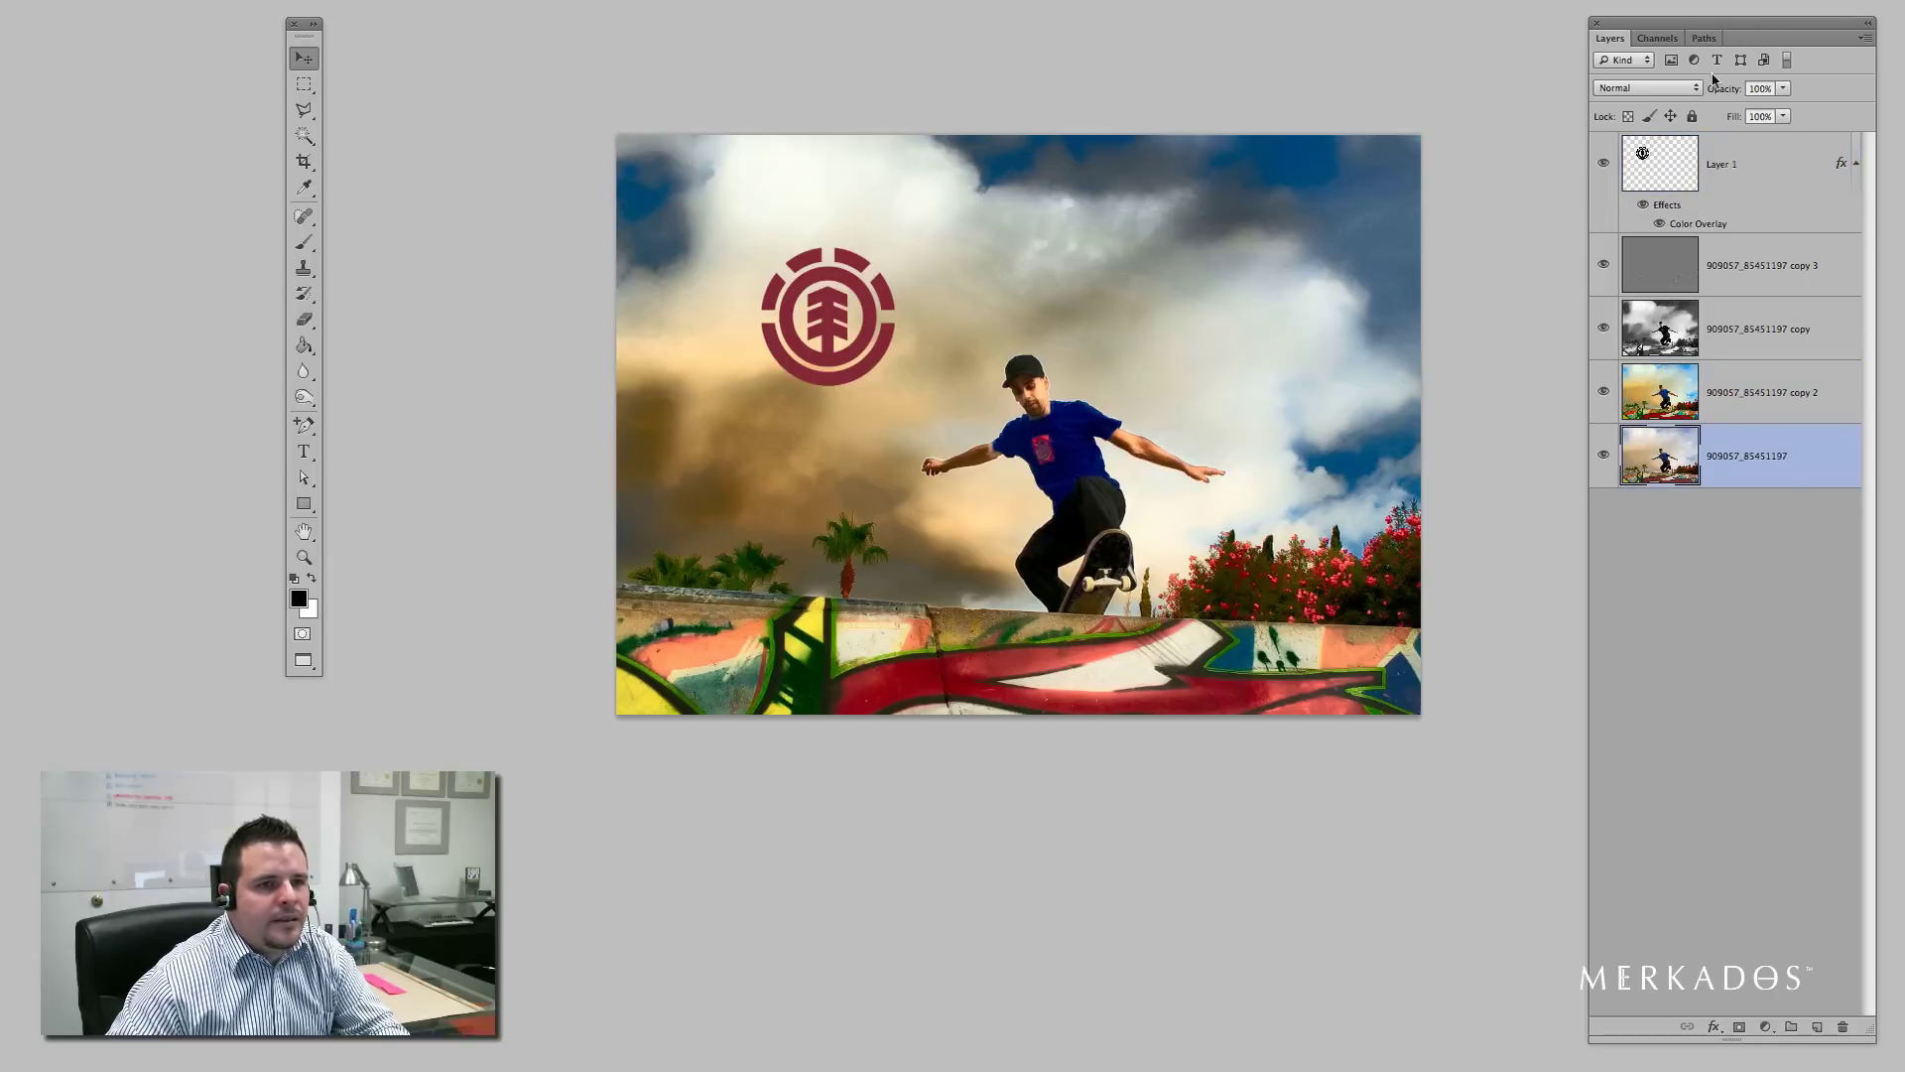